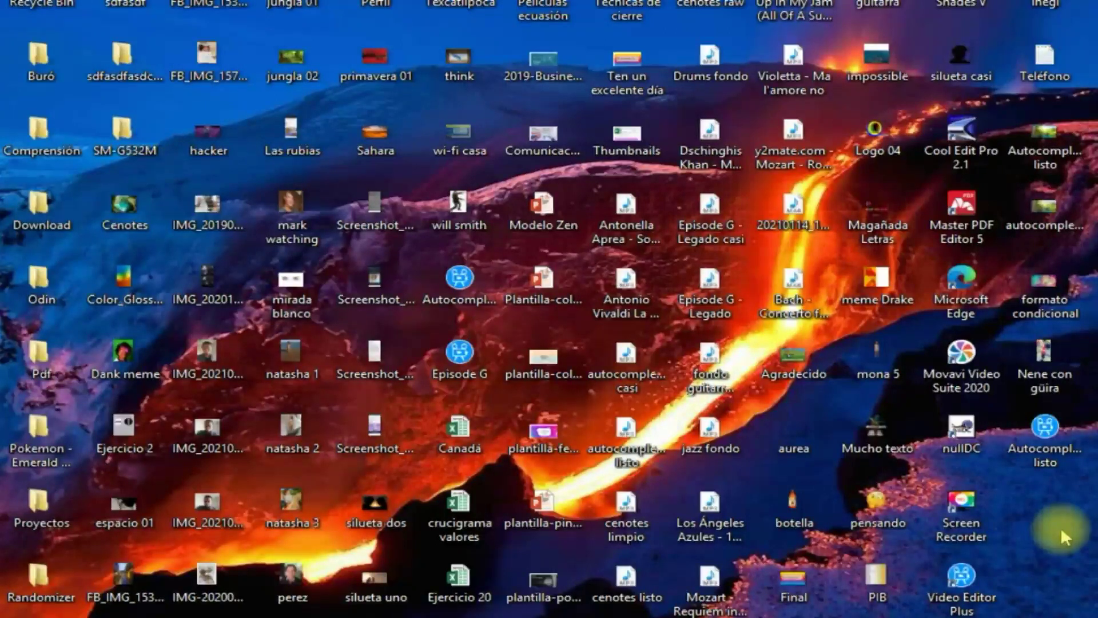
Launch PowerPoint from the Windows Start screen.
key(super)
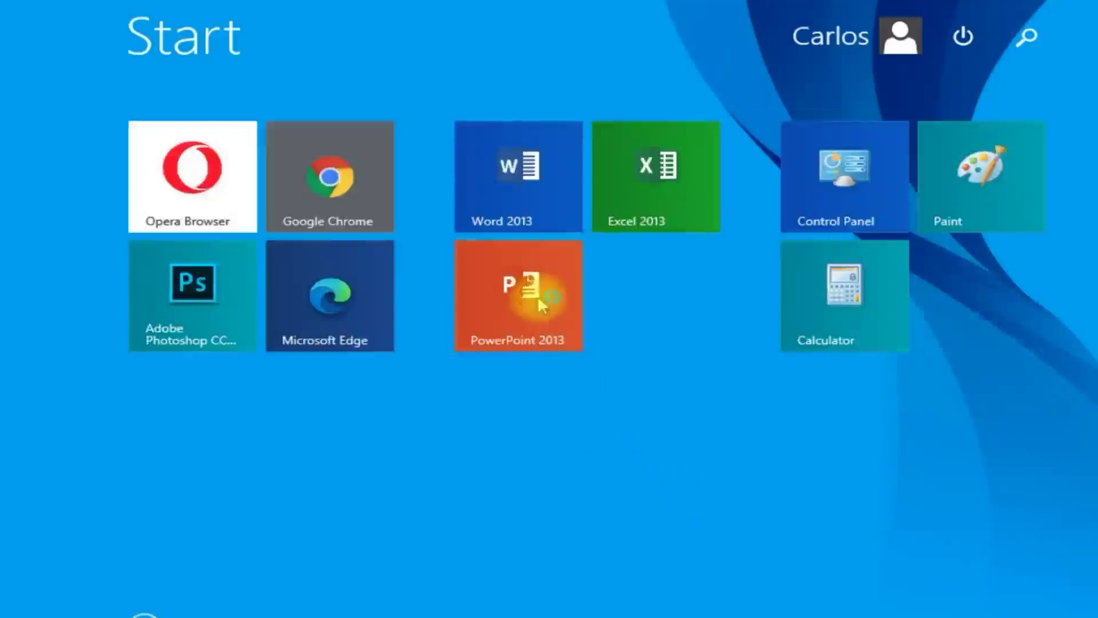
click(538, 295)
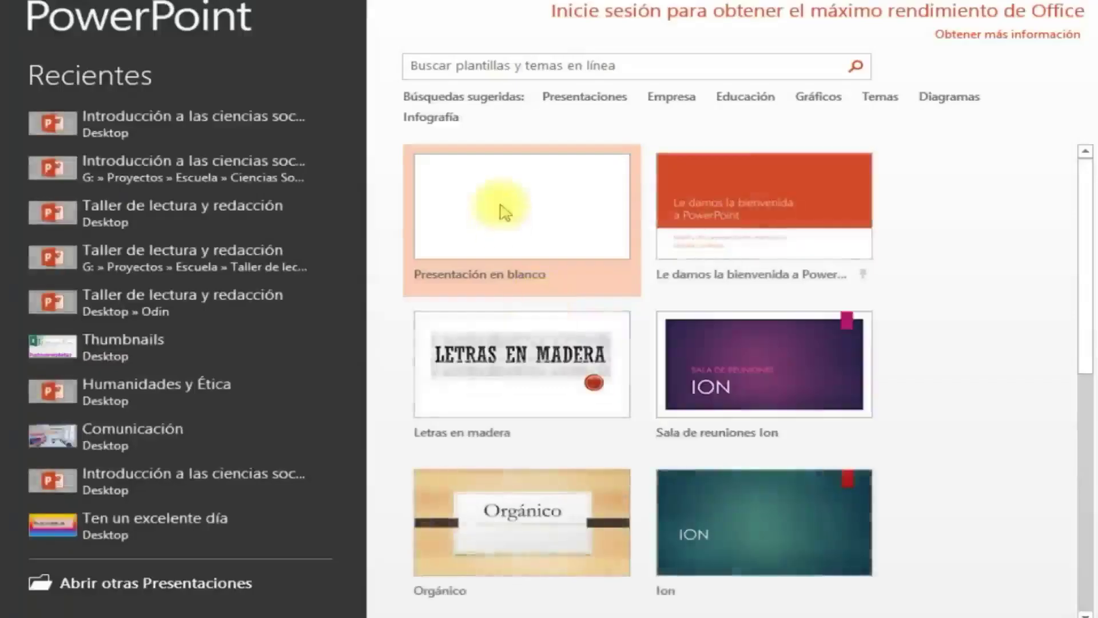
Create a blank presentation and switch its slide to the 'En blanco' empty layout.
click(503, 212)
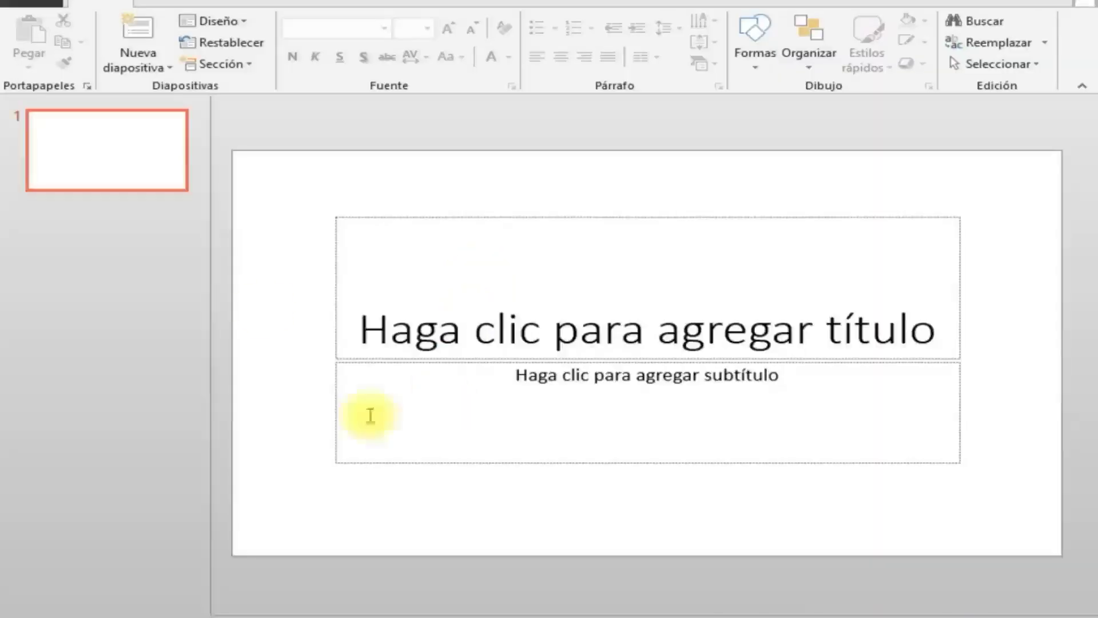
click(246, 23)
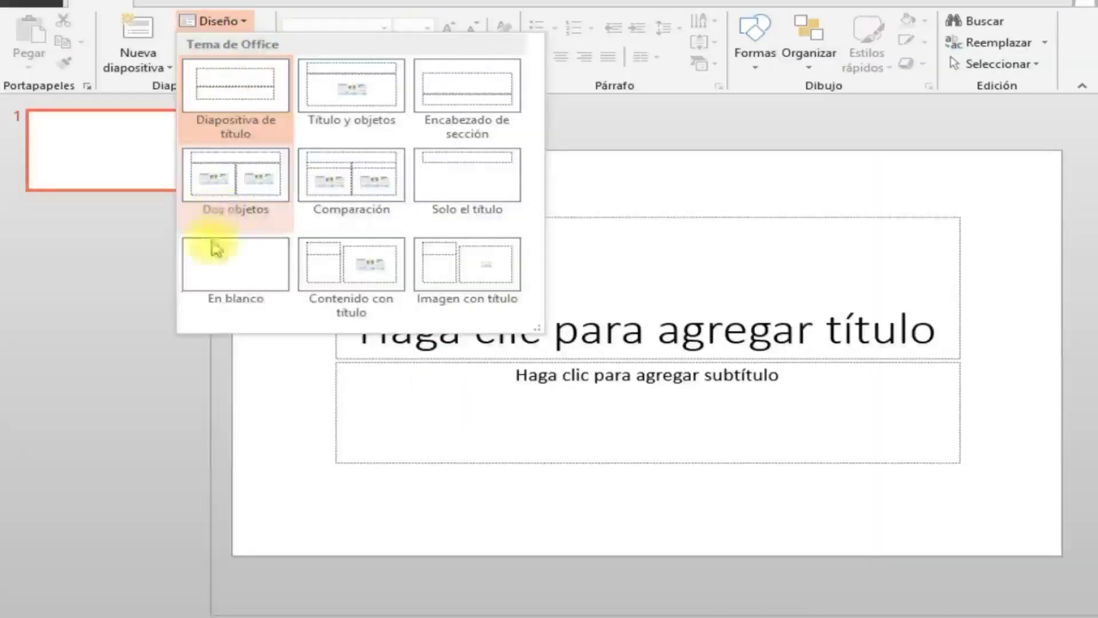
click(209, 268)
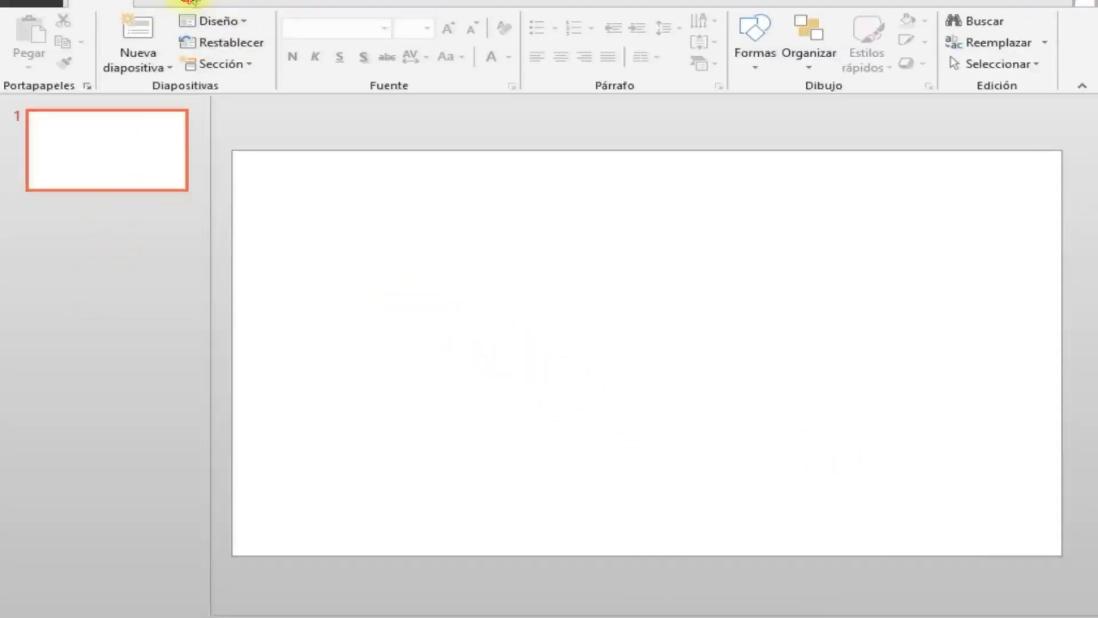
click(189, 2)
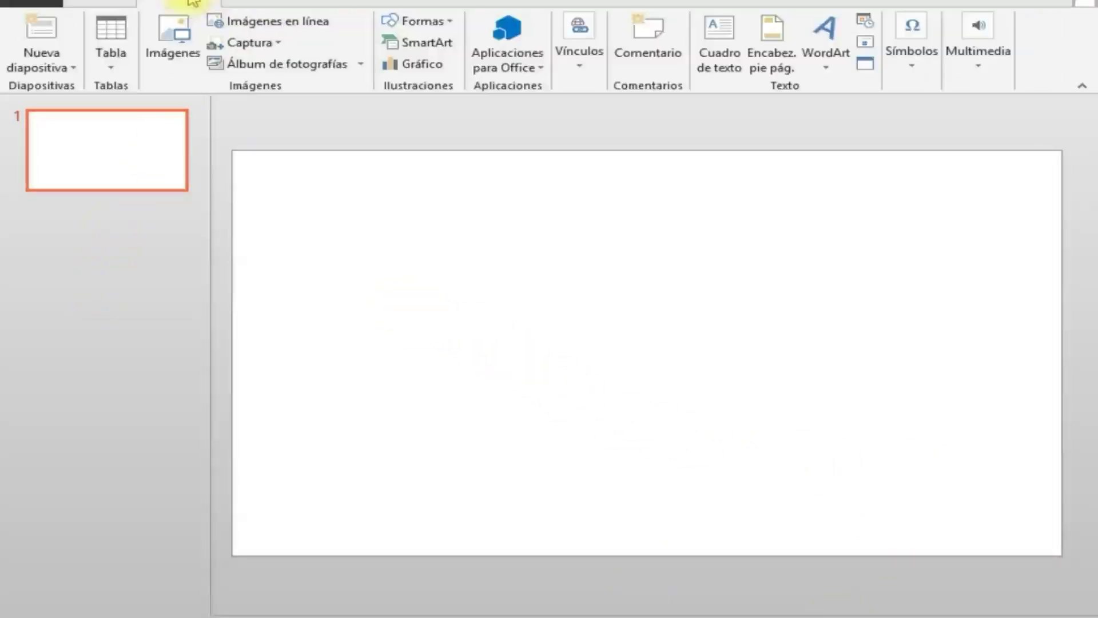
Draw a large blue rectangle across the slide's left half.
click(432, 26)
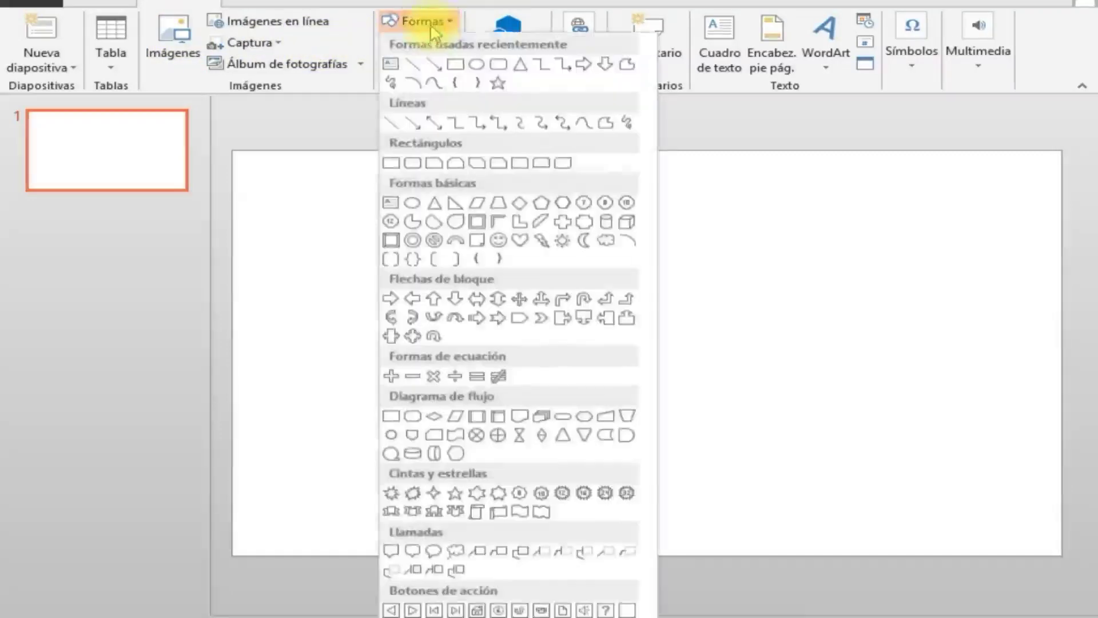
click(455, 65)
drag(317, 200, 763, 426)
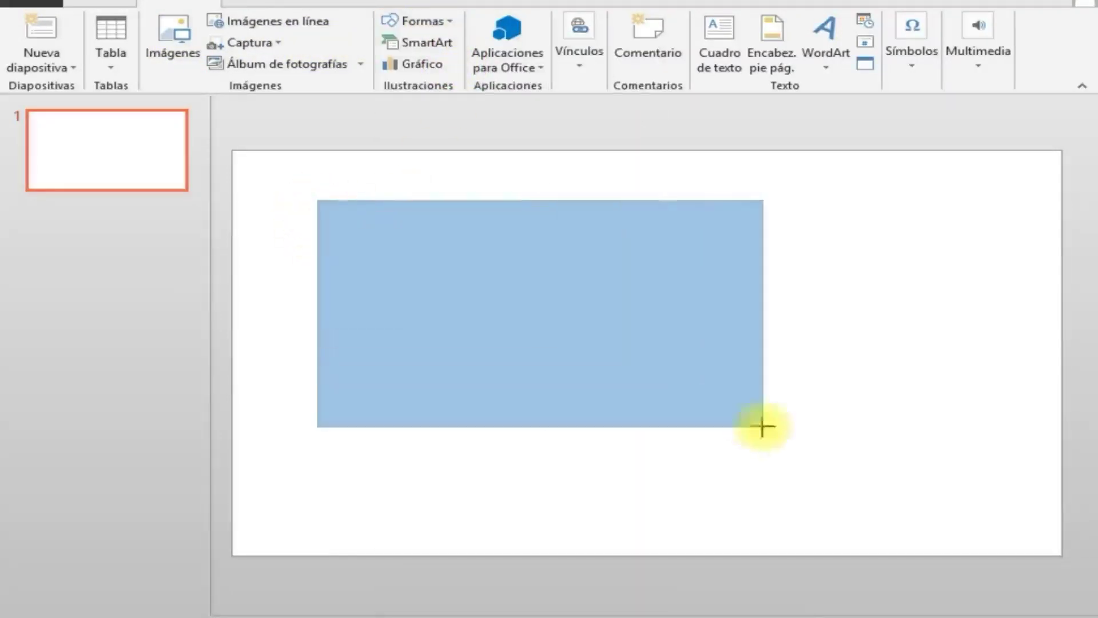
Draw a blue oval overlapping the rectangle's right edge.
click(168, 3)
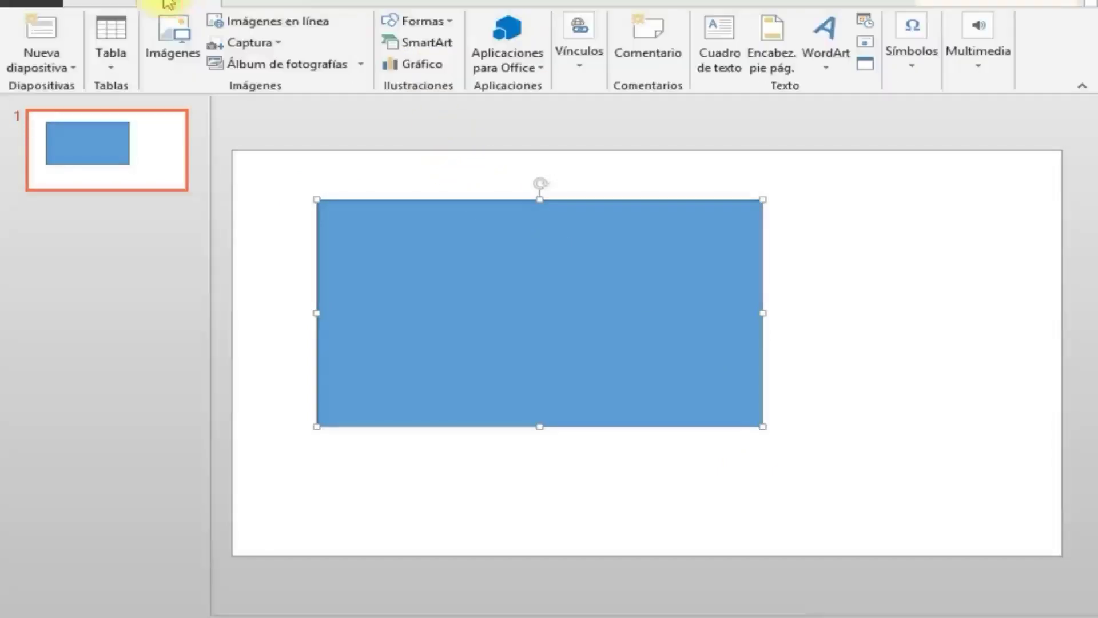
click(426, 21)
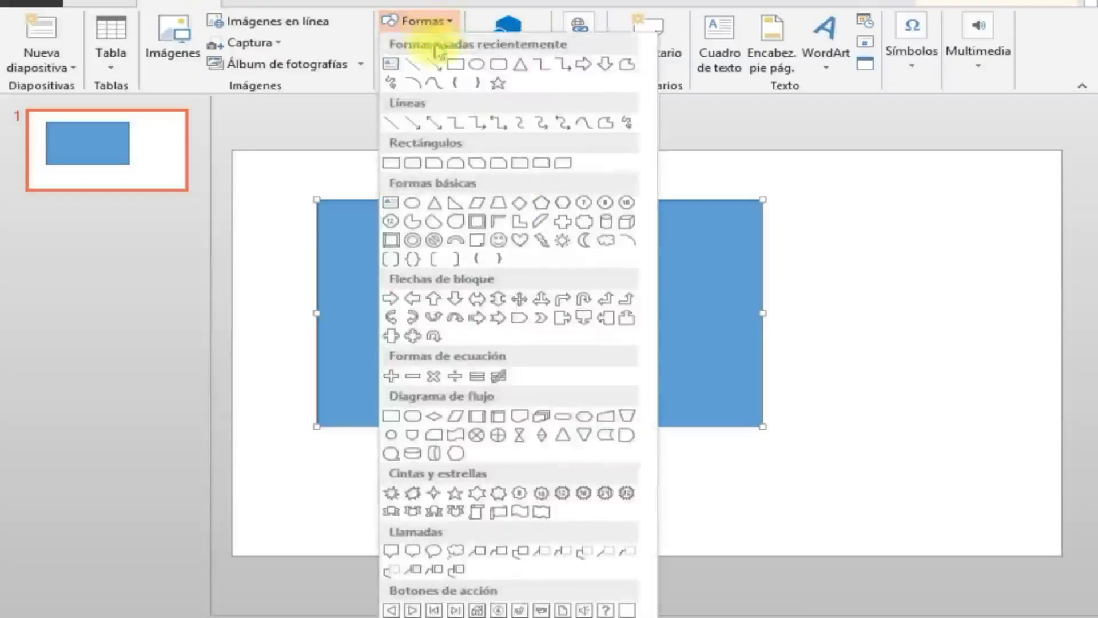
click(478, 65)
drag(734, 241, 889, 411)
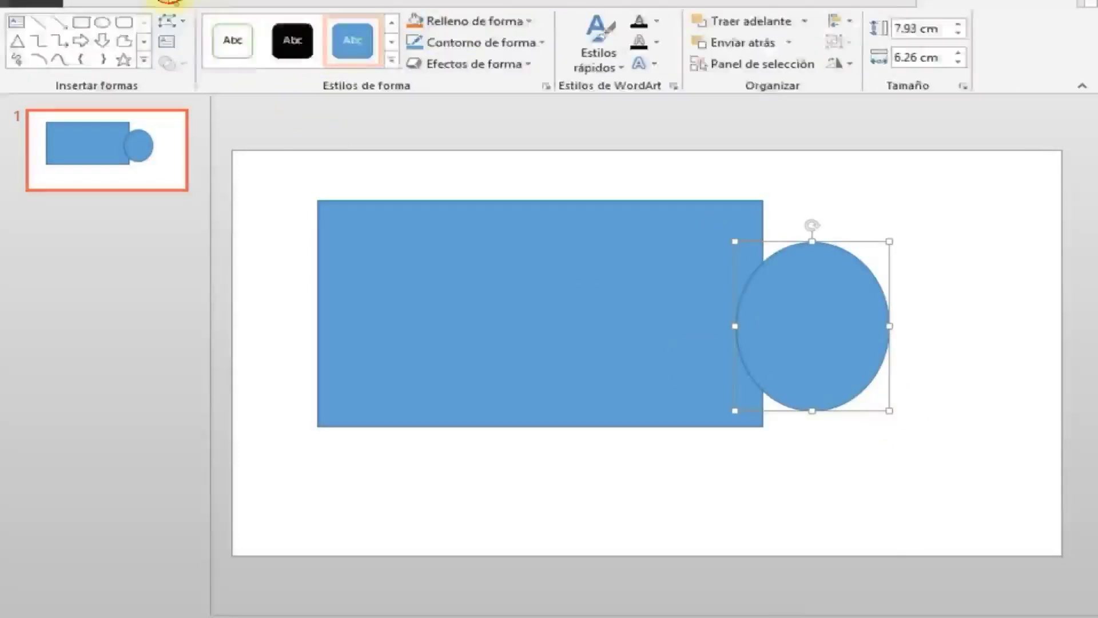
click(172, 2)
click(417, 23)
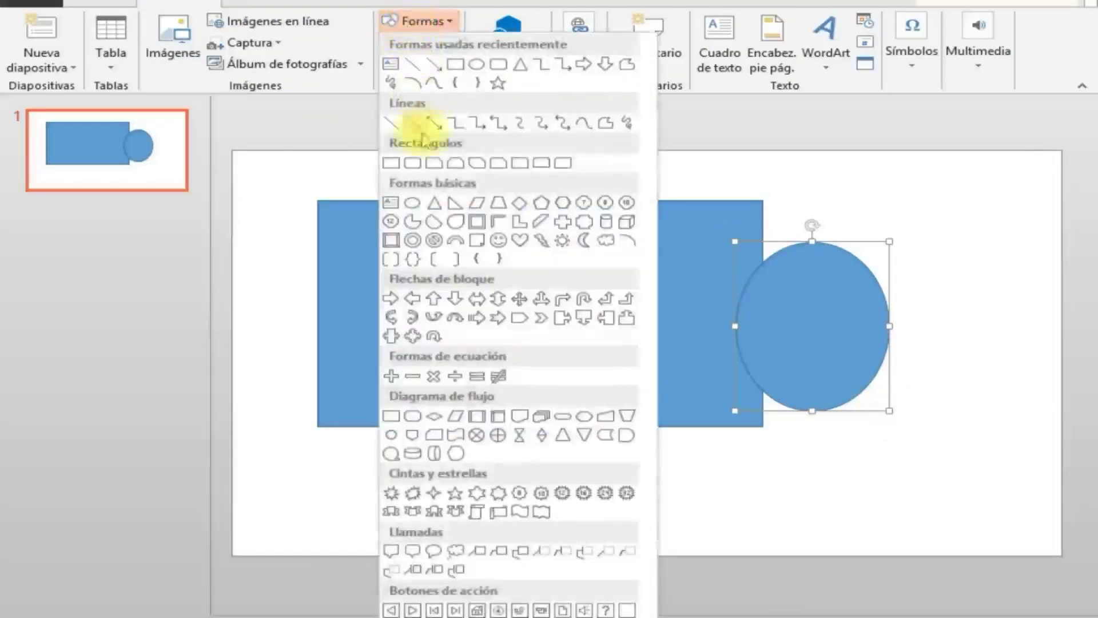
Draw a pentagon over the oval and widen it to reach the oval's right edge.
click(544, 202)
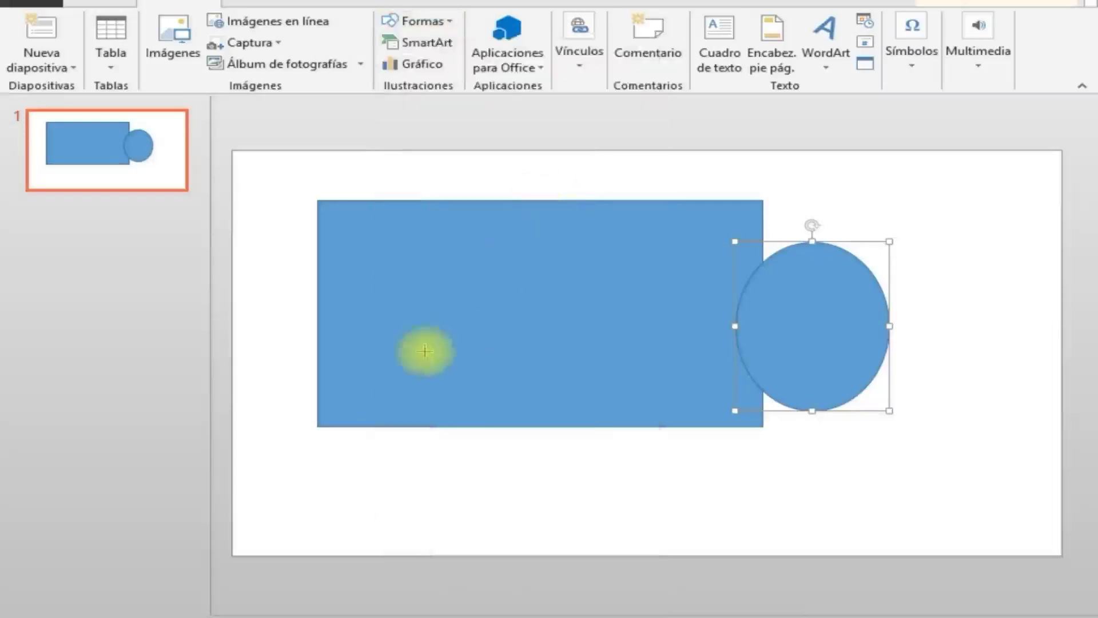
drag(474, 428, 817, 357)
click(466, 503)
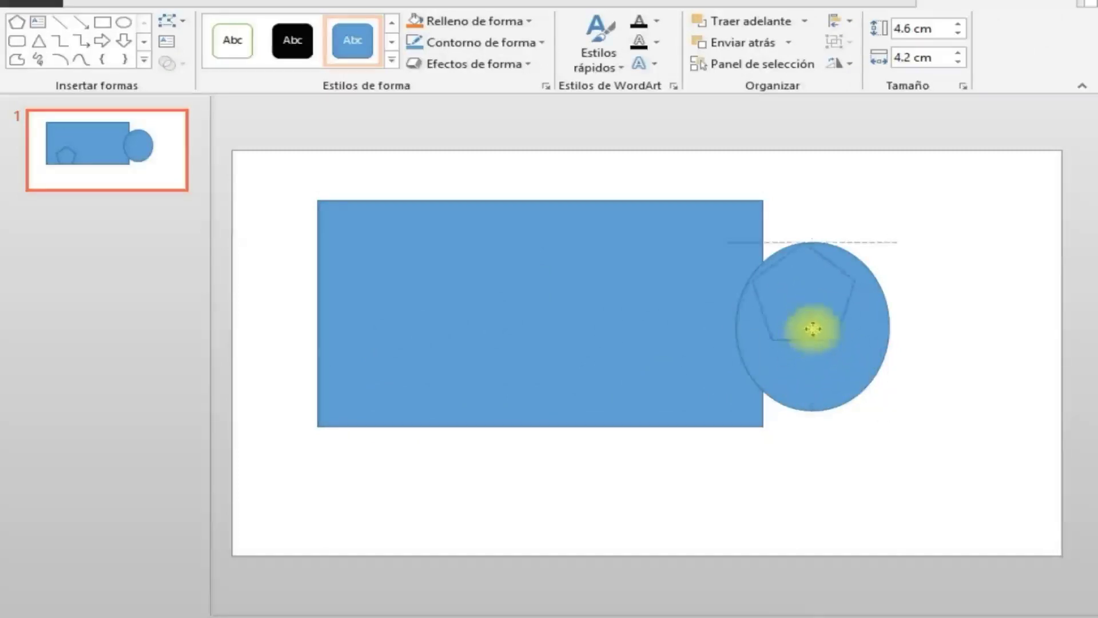
drag(821, 328, 823, 400)
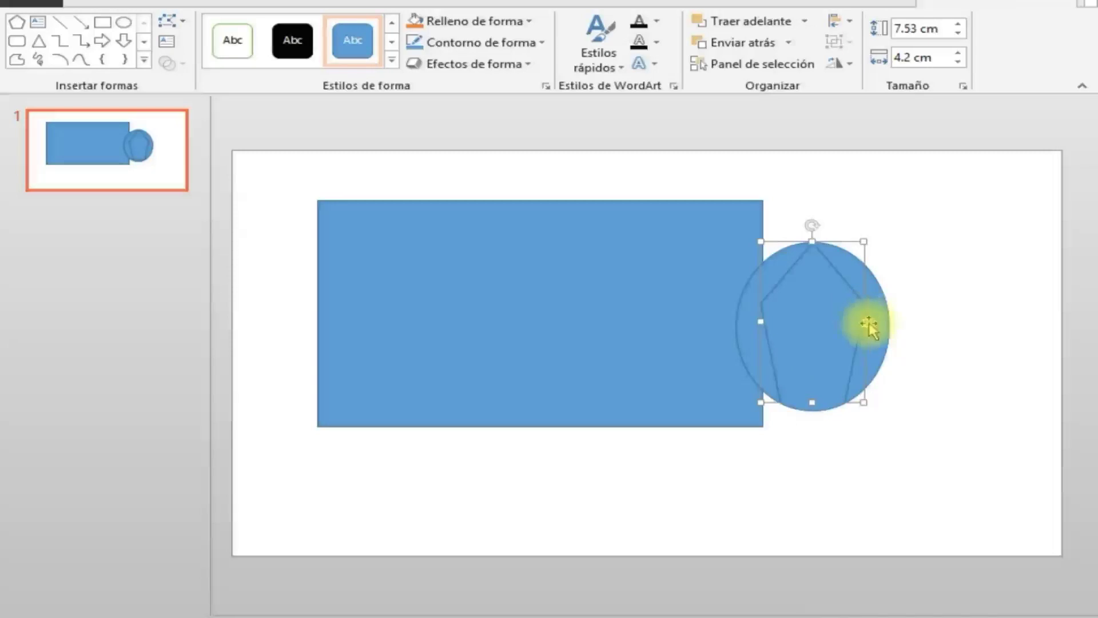
drag(861, 325, 874, 327)
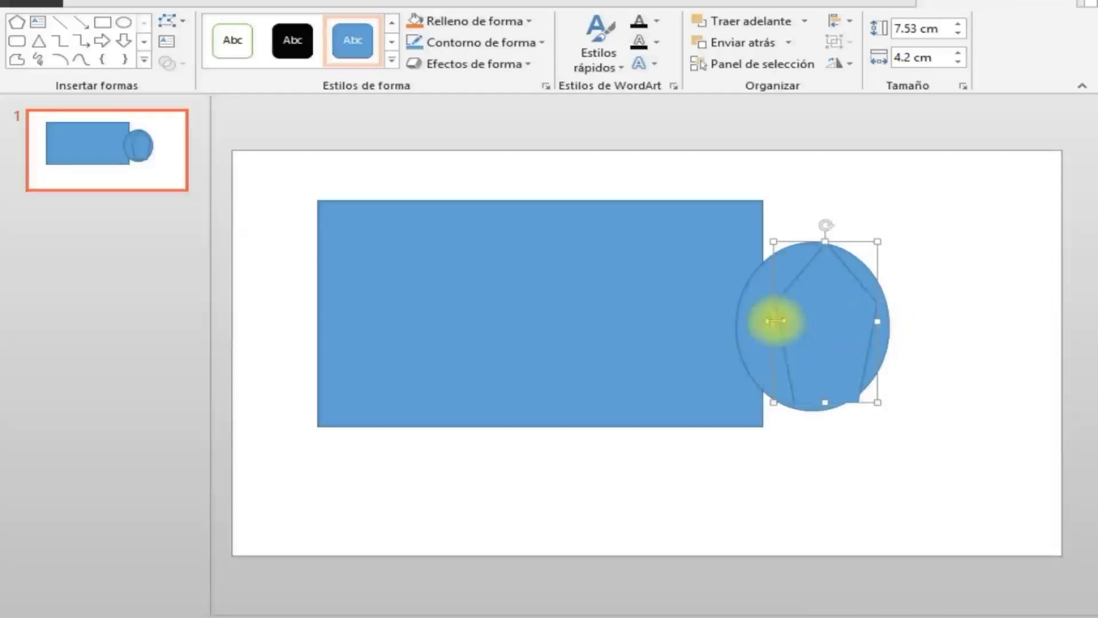
drag(775, 325, 737, 322)
drag(865, 324, 889, 324)
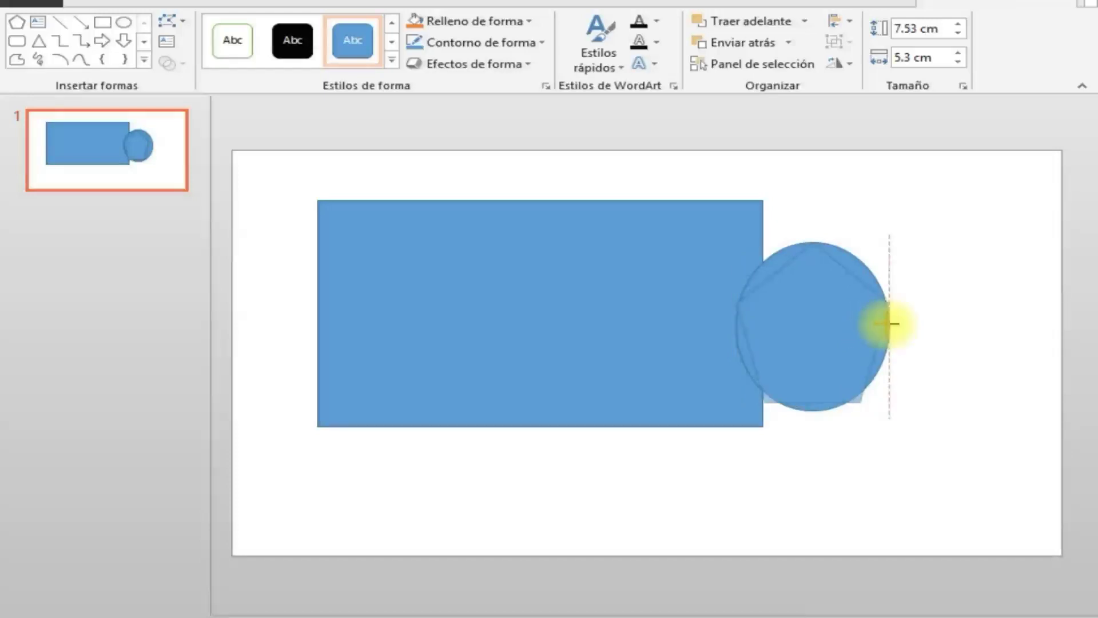
Move the rectangle down-left and stretch the pentagon's tip up above the oval.
click(780, 539)
mouse_move(451, 367)
mouse_down()
mouse_move(363, 491)
mouse_move(436, 432)
mouse_move(421, 360)
mouse_up()
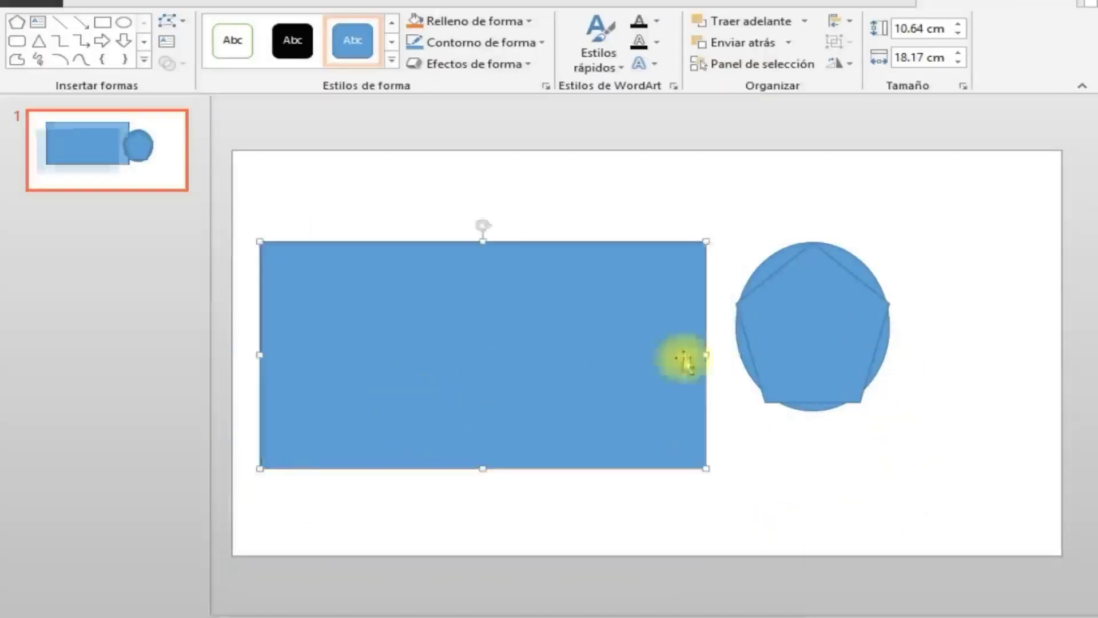
click(807, 306)
drag(814, 241, 809, 224)
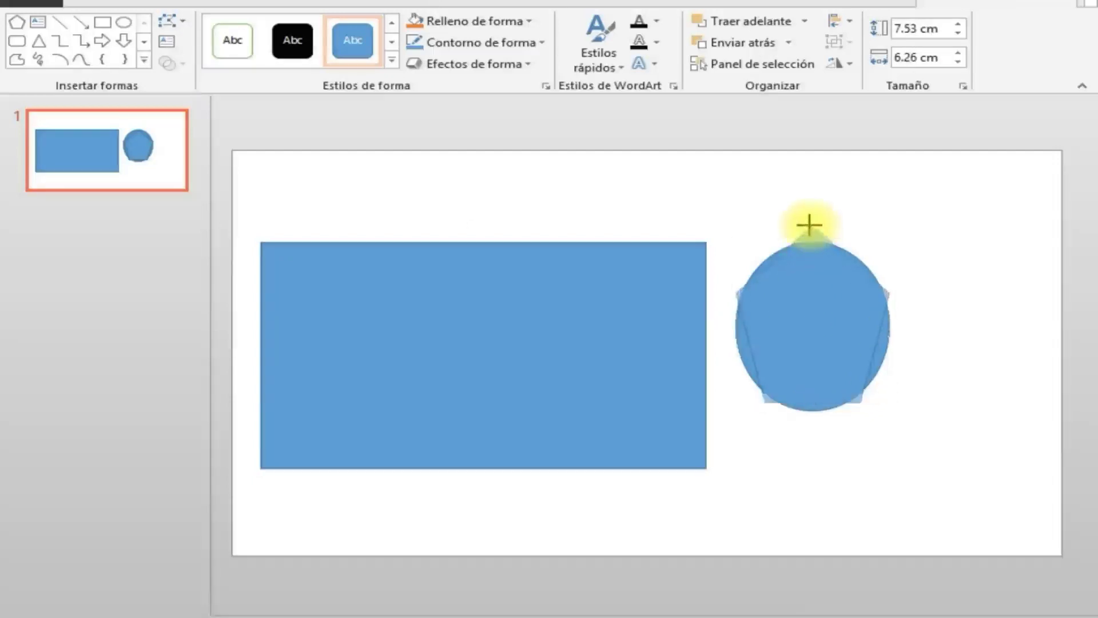
click(809, 526)
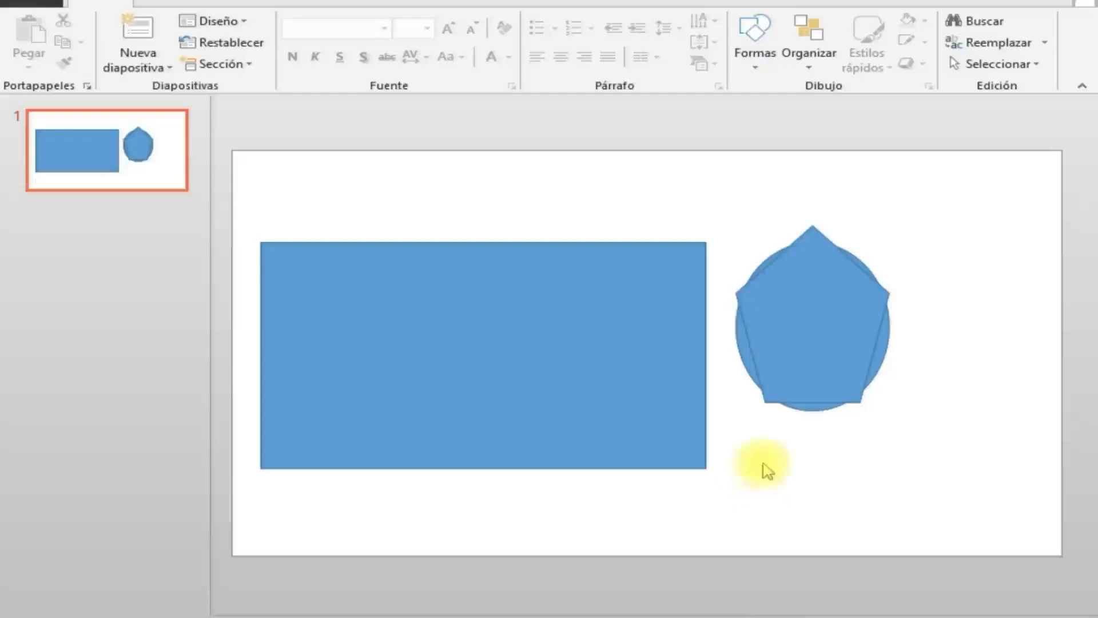
Keep the pentagon on the oval and narrow the rectangle from its right side.
drag(801, 318, 955, 320)
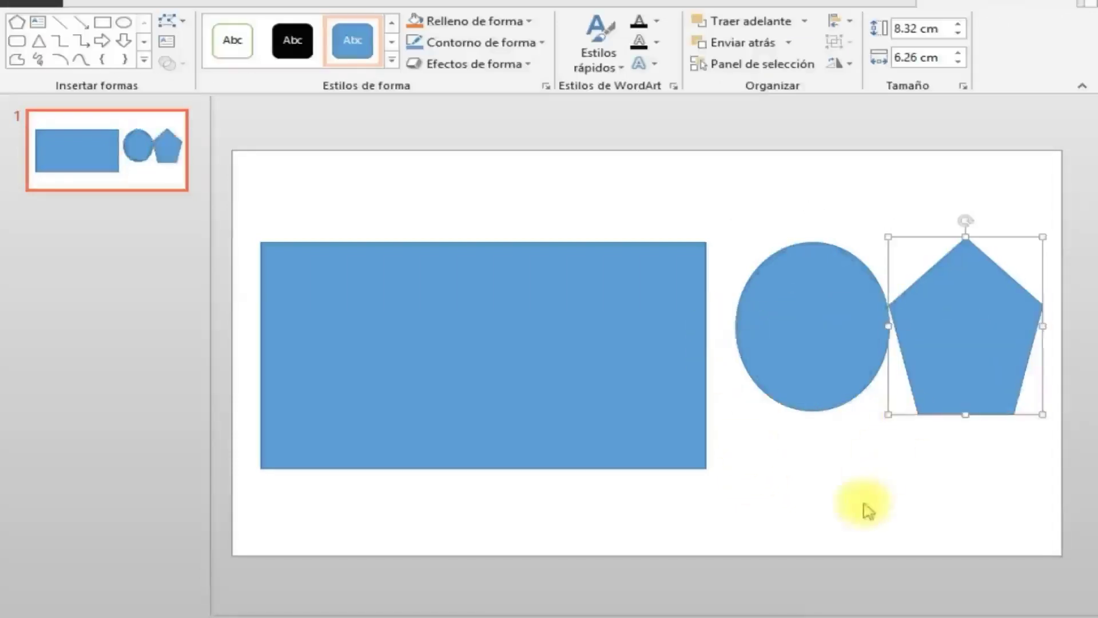
key(ctrl+z)
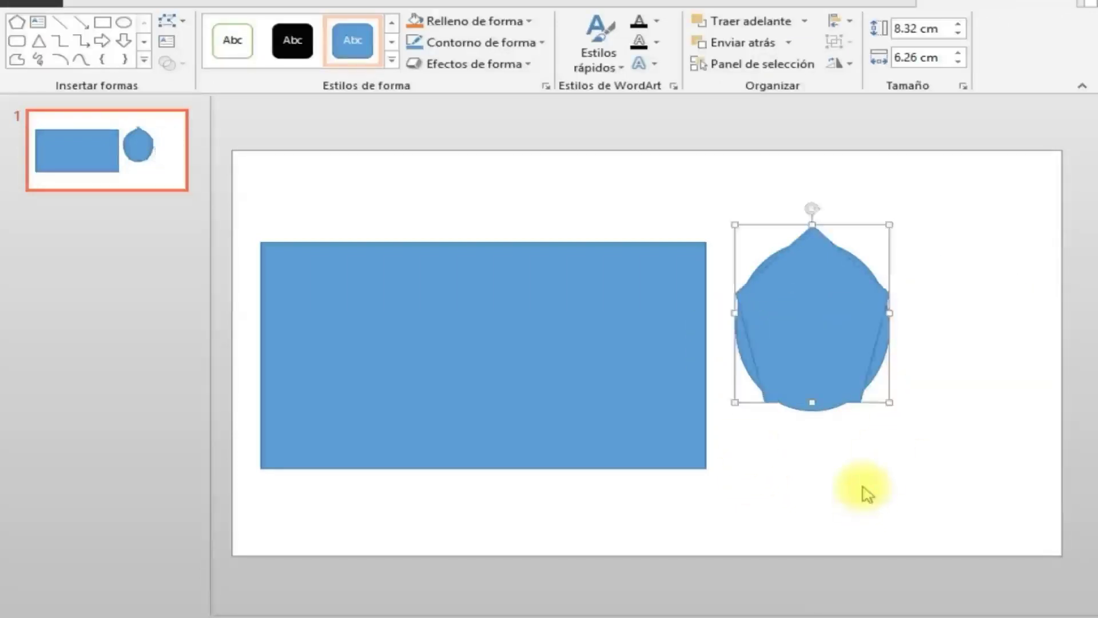
click(796, 499)
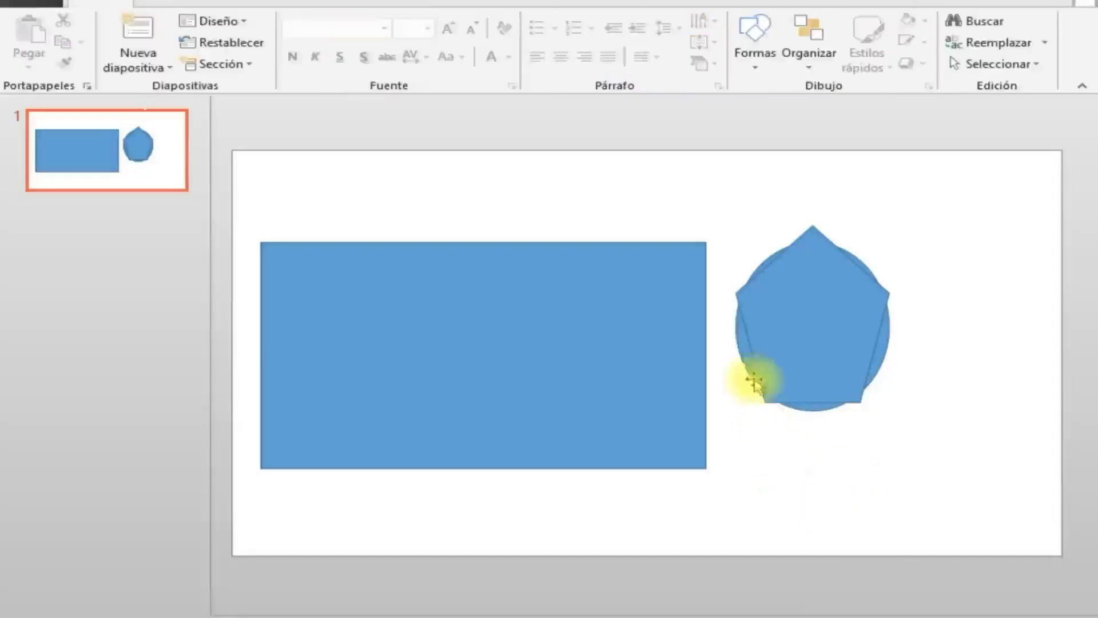
click(737, 344)
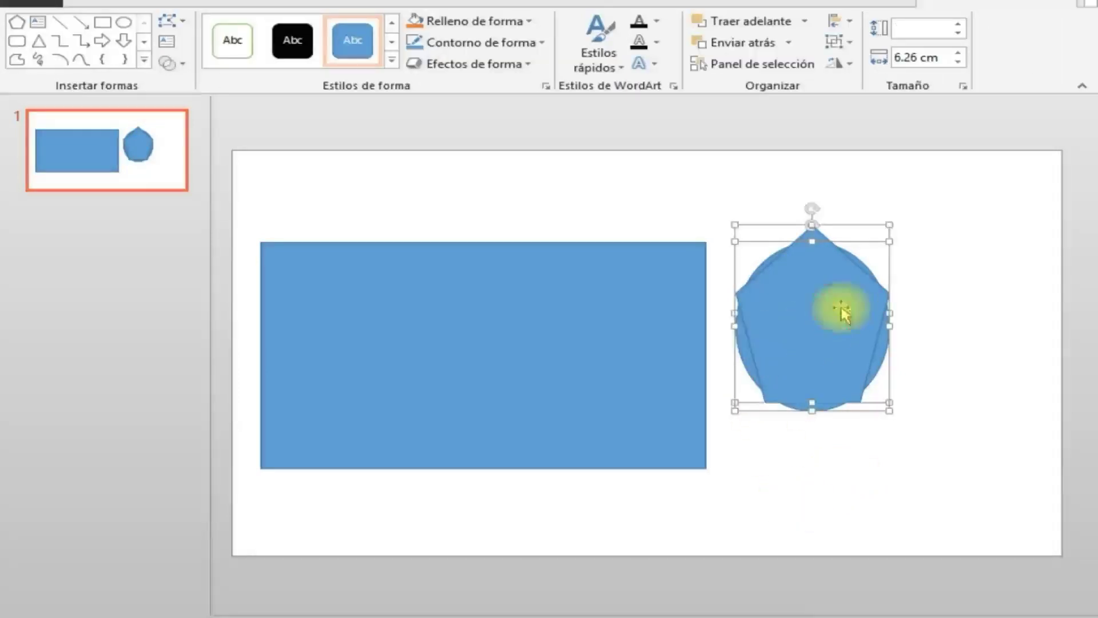
click(844, 493)
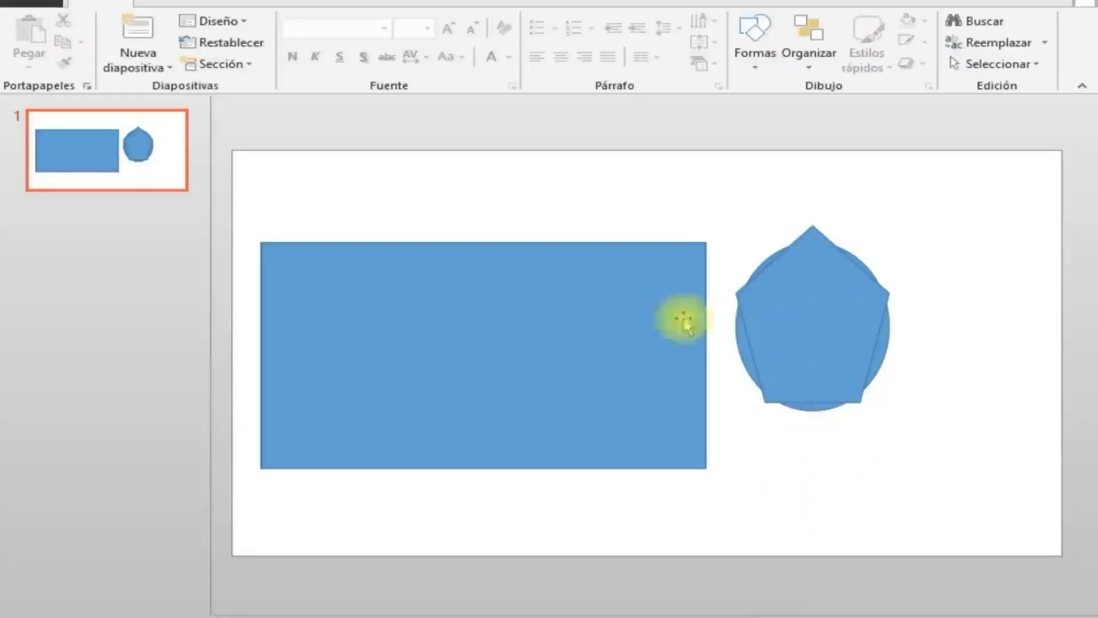
click(699, 367)
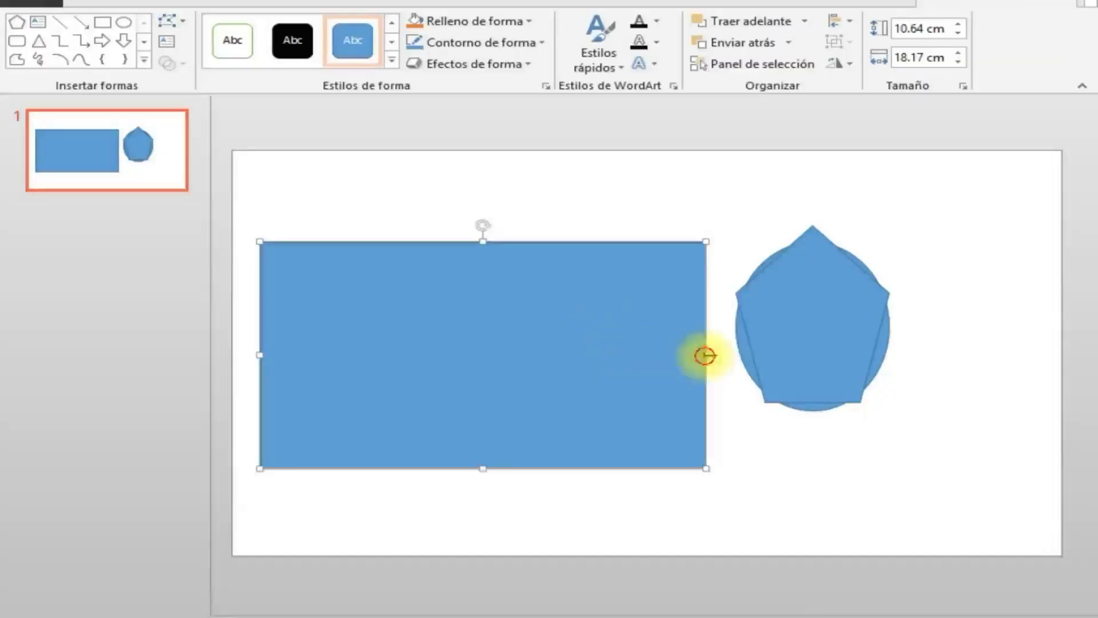
drag(705, 355, 603, 355)
Select the pentagon and oval together with a selection box.
drag(676, 166, 1006, 479)
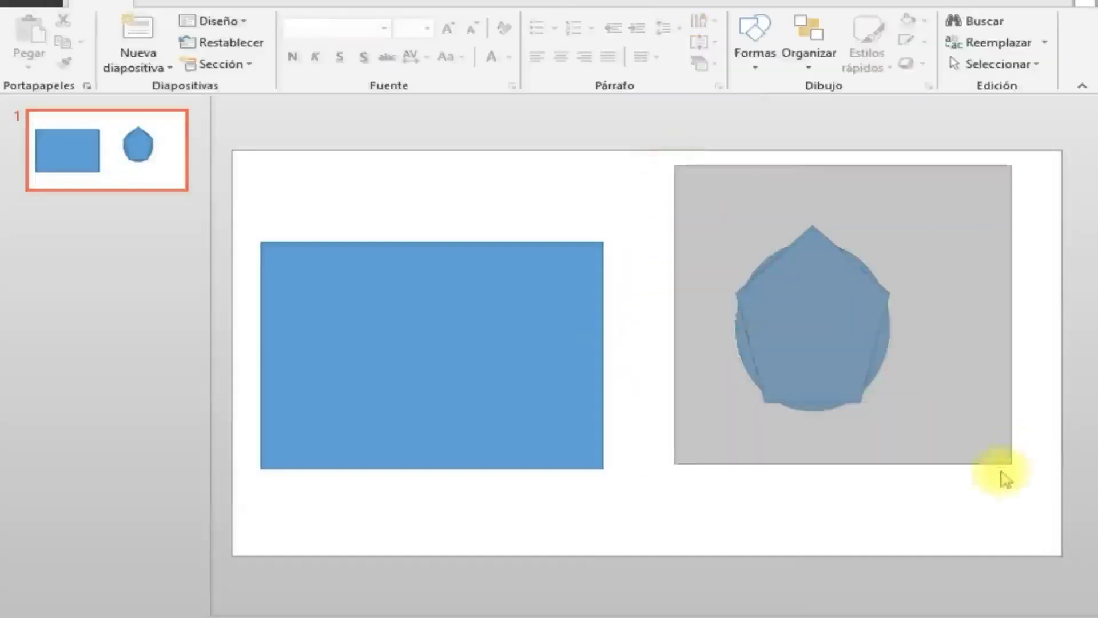
drag(673, 177, 951, 483)
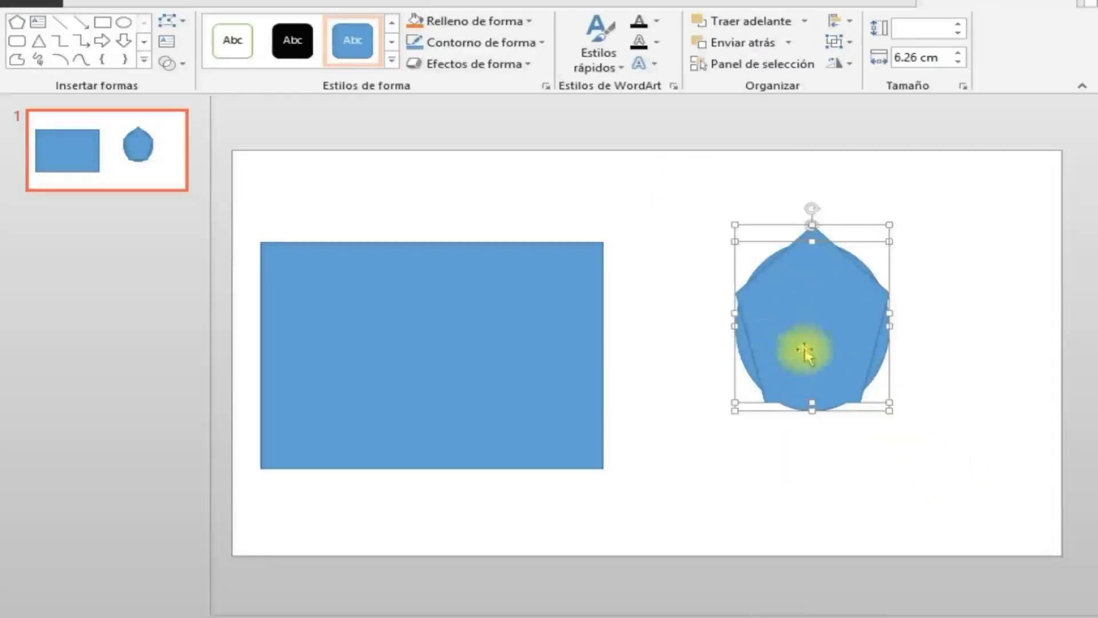
click(683, 441)
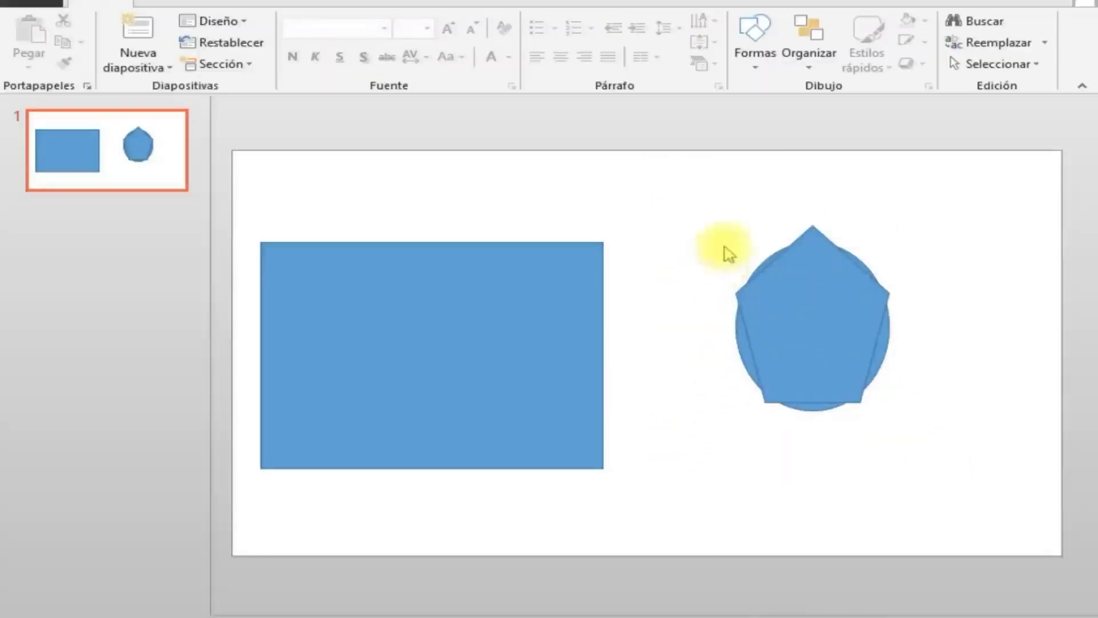
drag(735, 241, 804, 296)
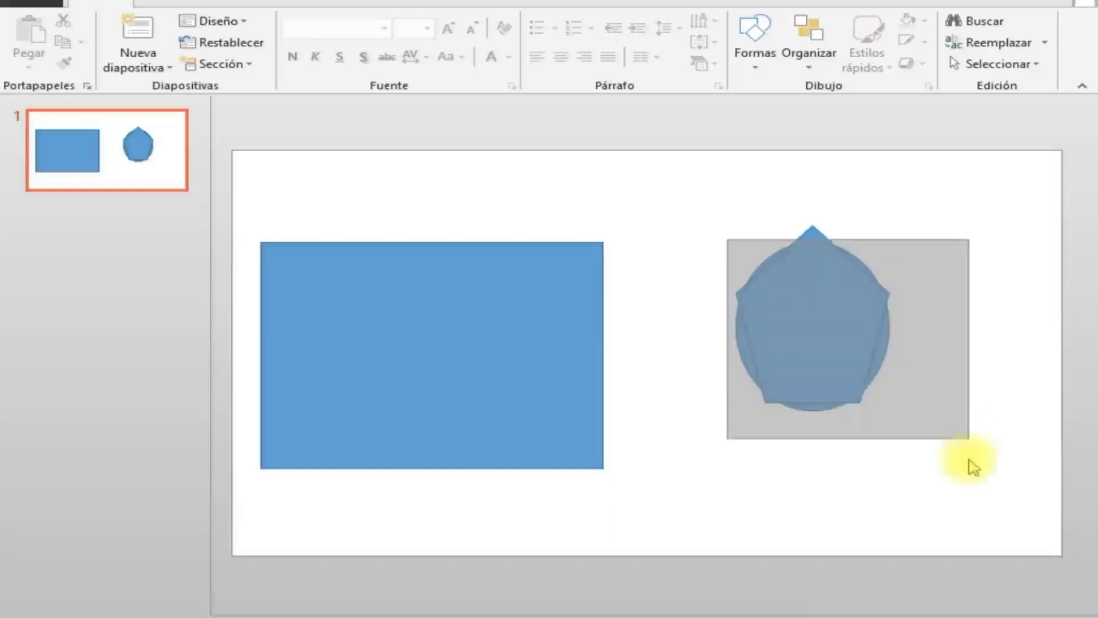
drag(909, 365, 964, 479)
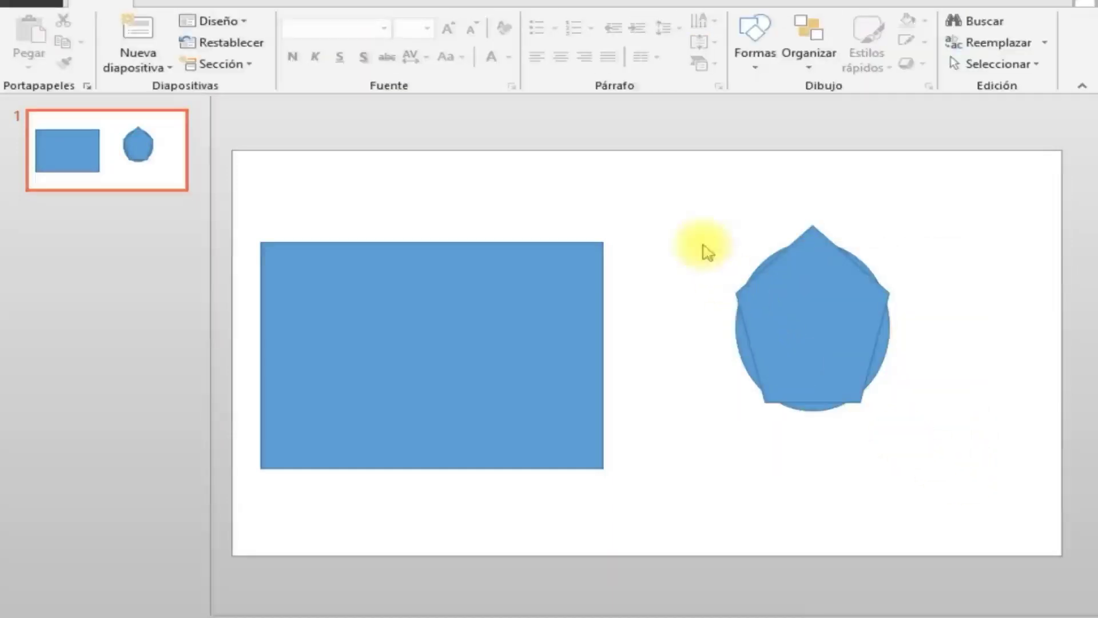
drag(701, 244, 972, 474)
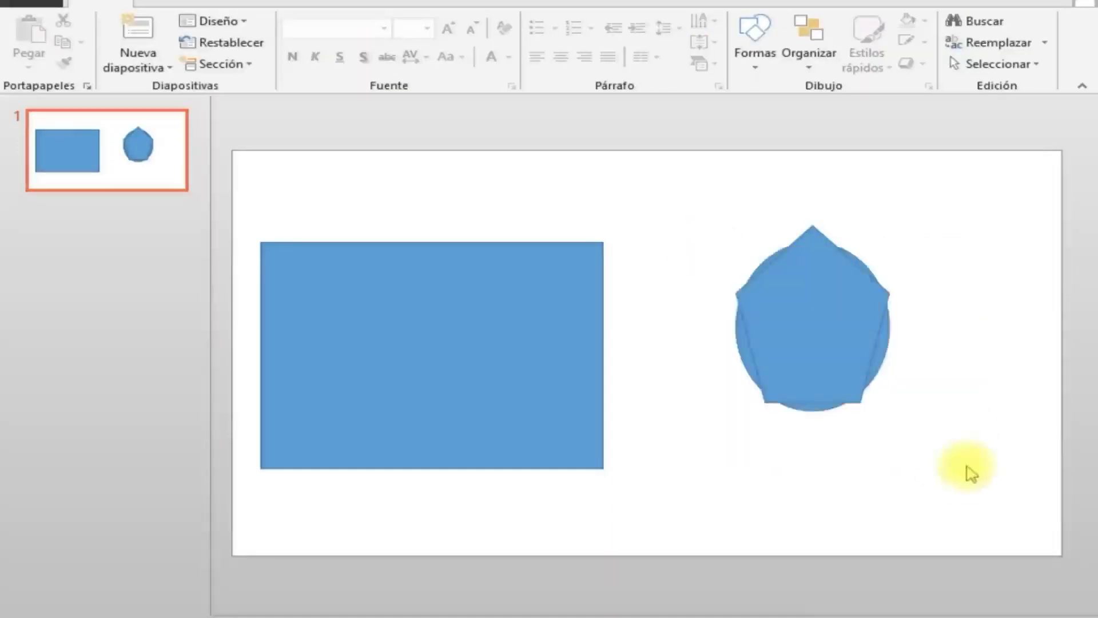
scroll(909, 400, up, 2)
scroll(881, 362, up, 5)
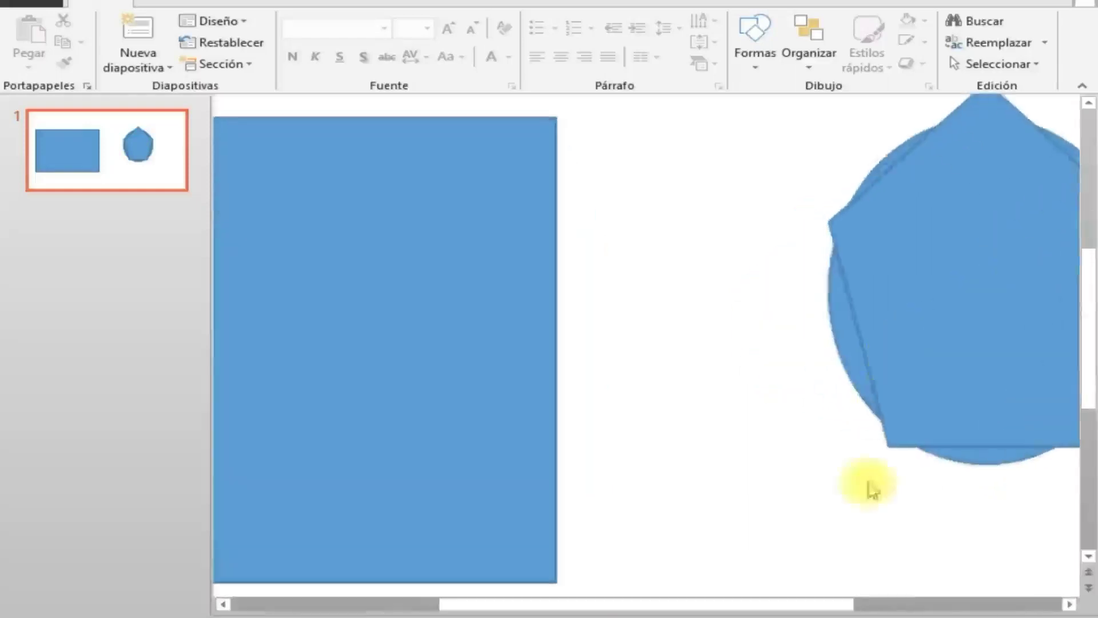
drag(427, 605, 795, 611)
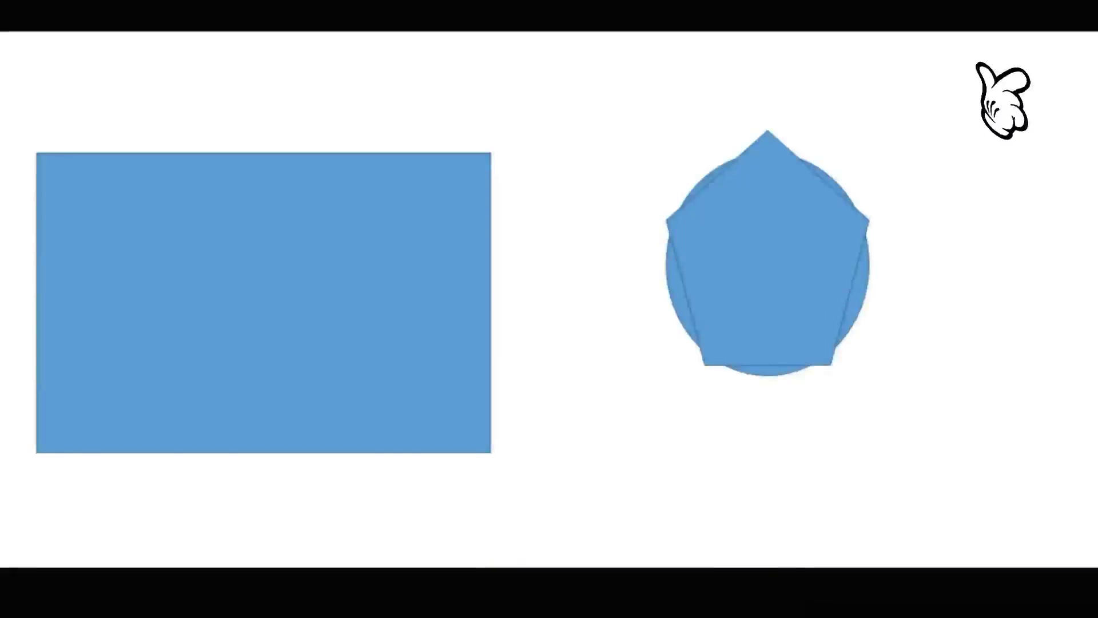
click(841, 380)
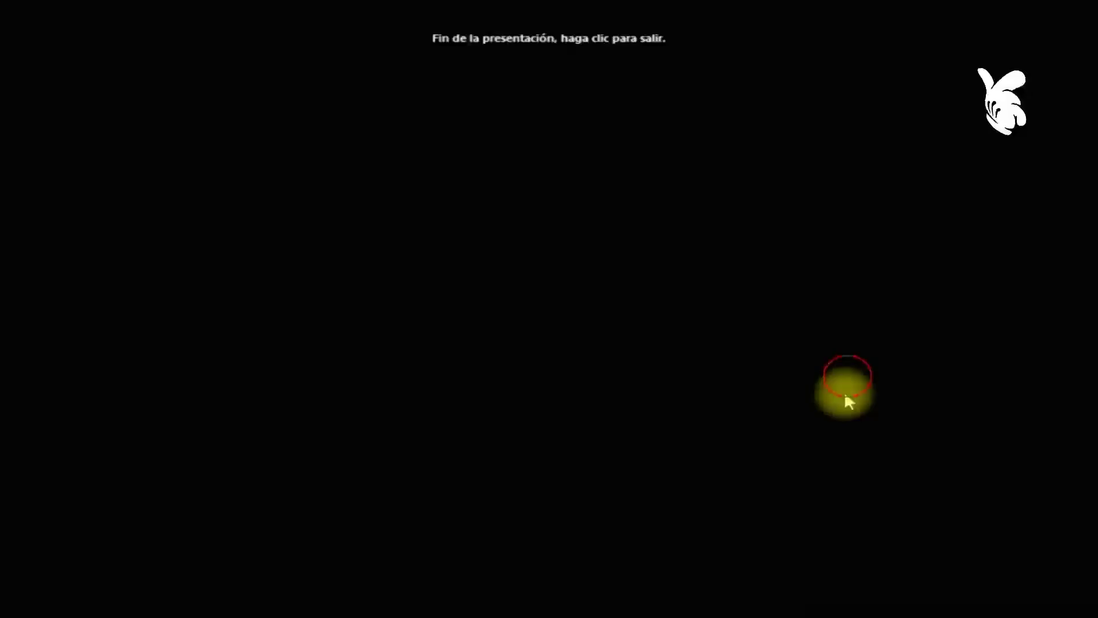
click(845, 390)
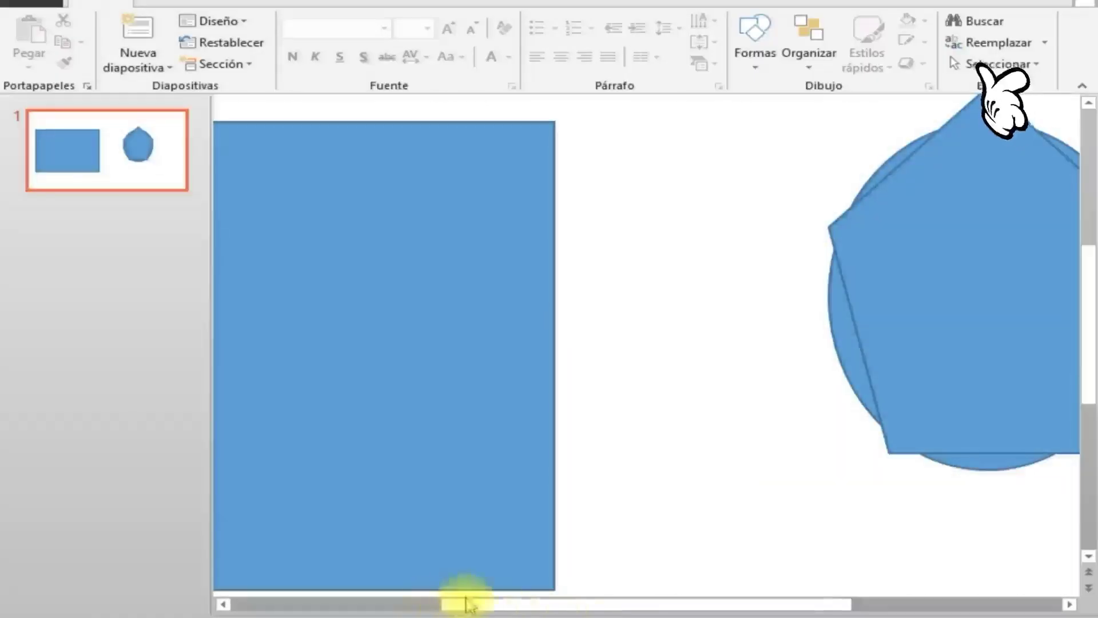
drag(477, 601, 587, 607)
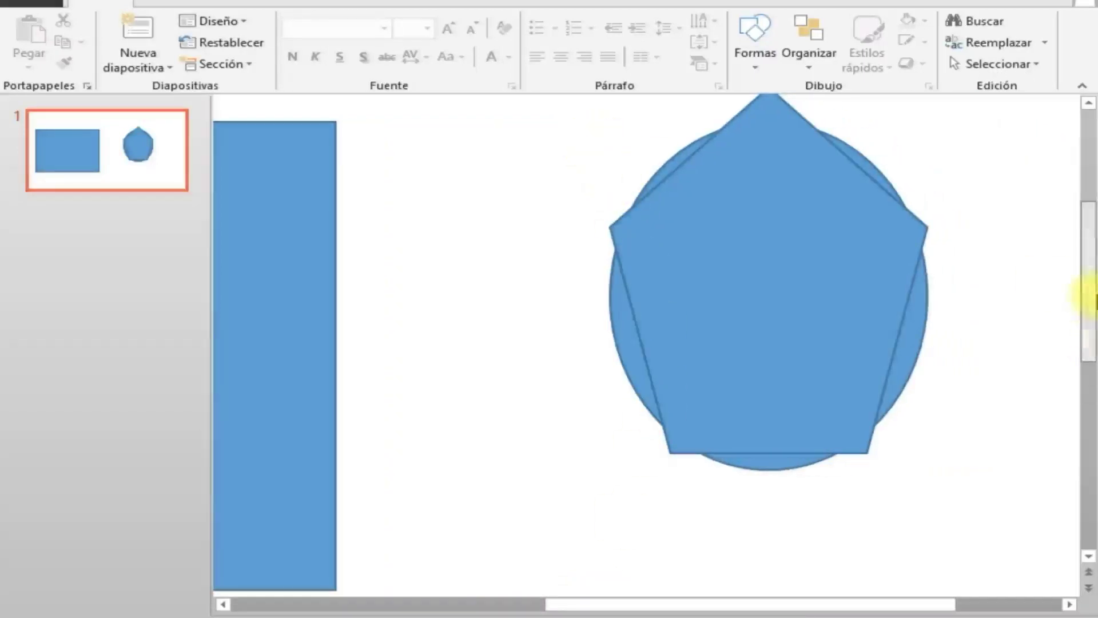
mouse_move(533, 140)
mouse_down()
mouse_move(795, 273)
mouse_move(938, 544)
mouse_up()
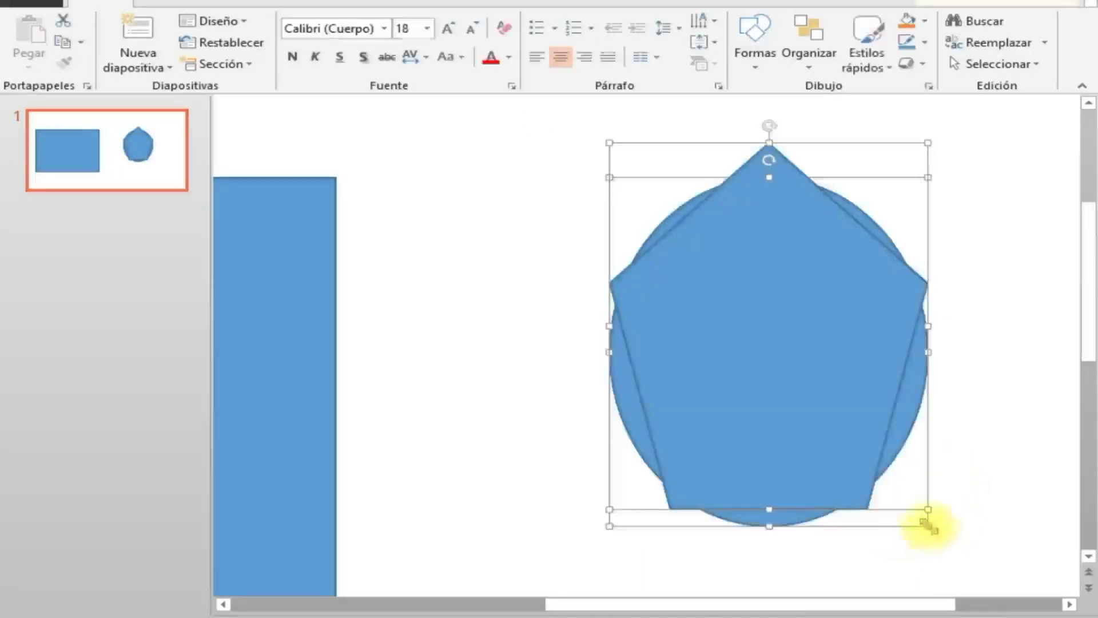
click(580, 392)
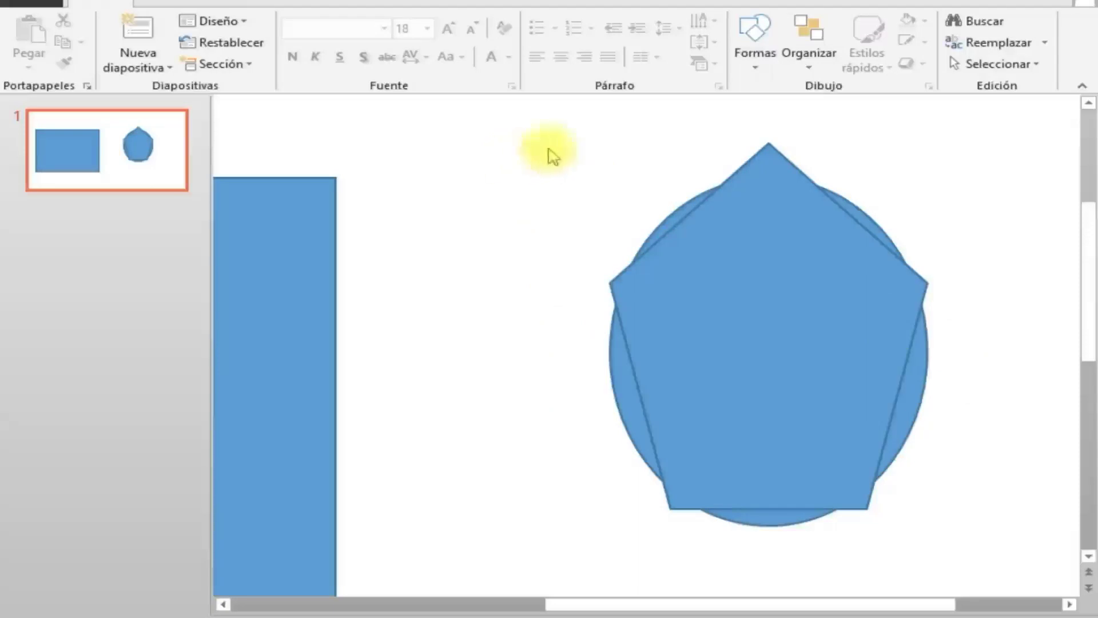
drag(559, 143, 950, 536)
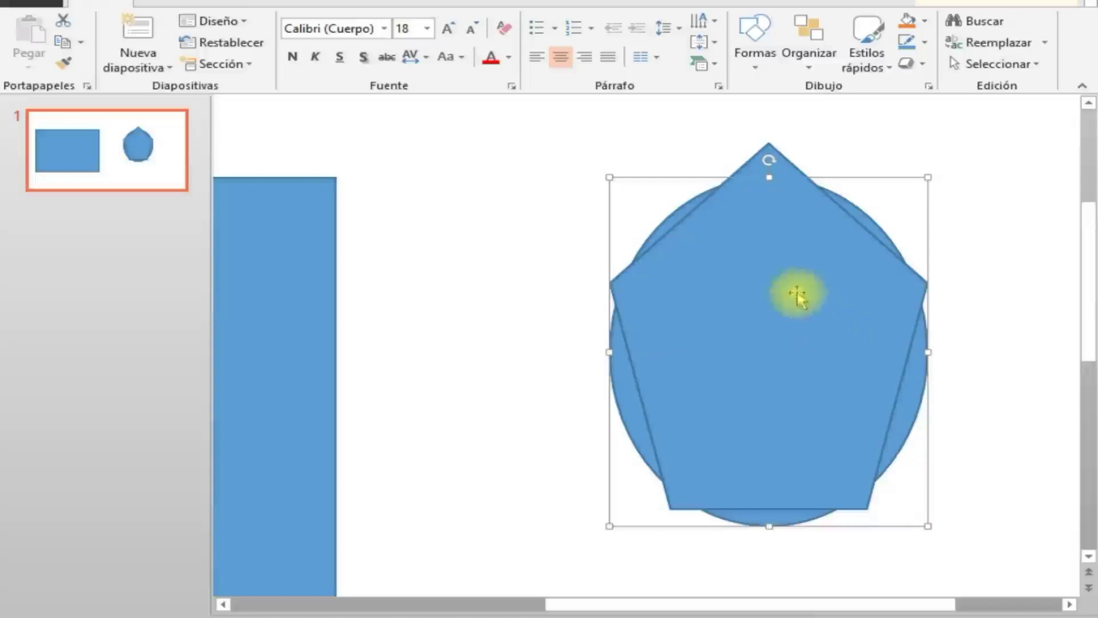
drag(548, 117, 1008, 571)
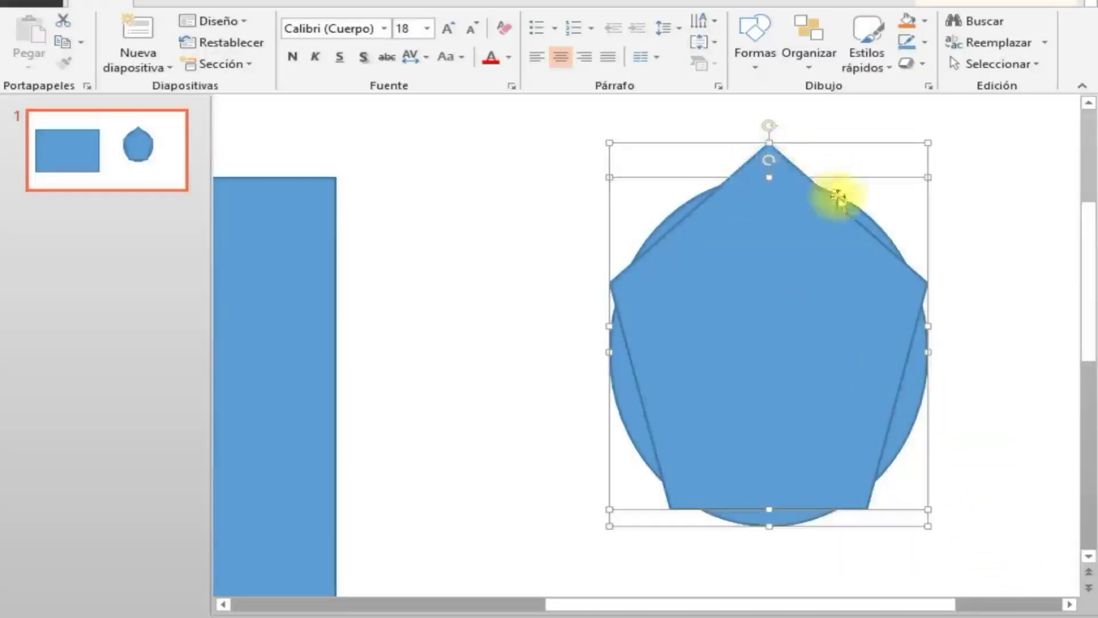
click(501, 371)
drag(548, 116, 997, 538)
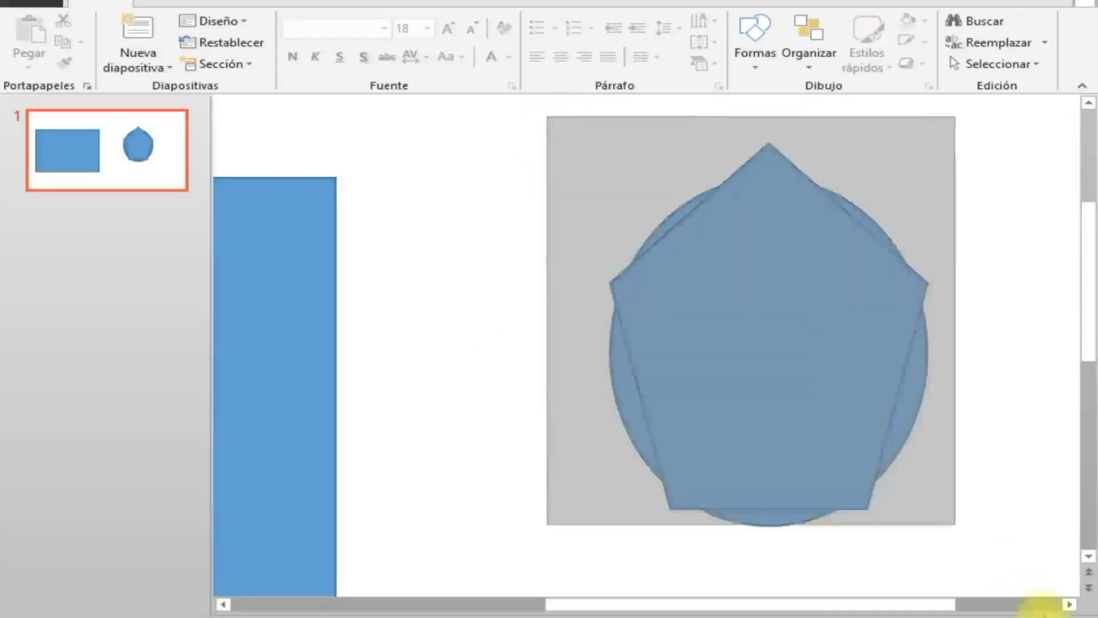
Fill the pentagon with solid black, then select it together with the blue circle.
click(981, 527)
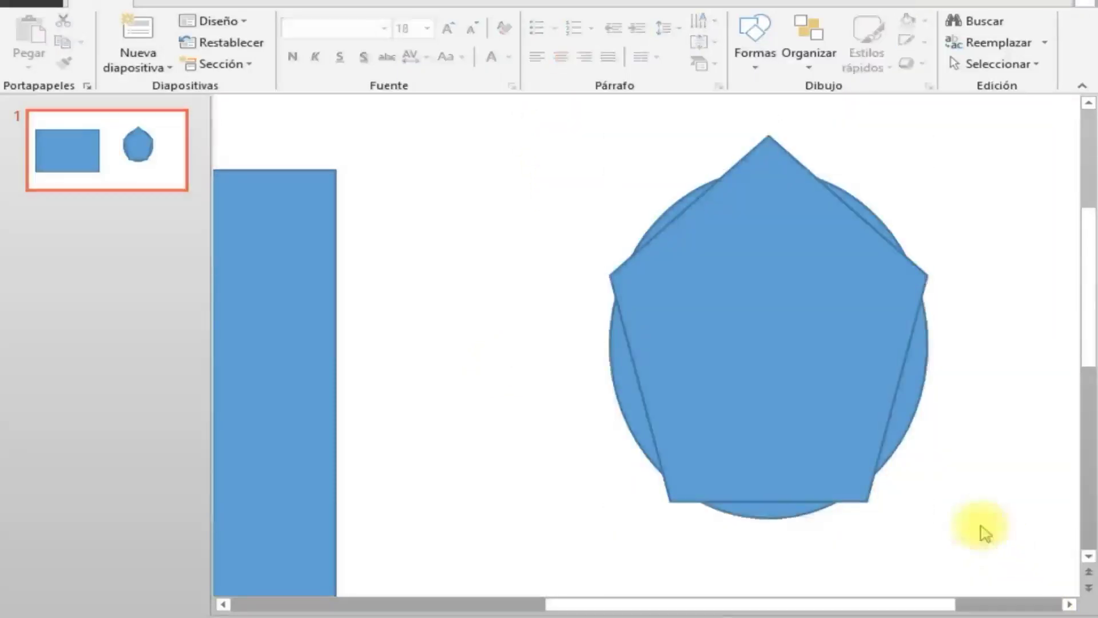
click(805, 353)
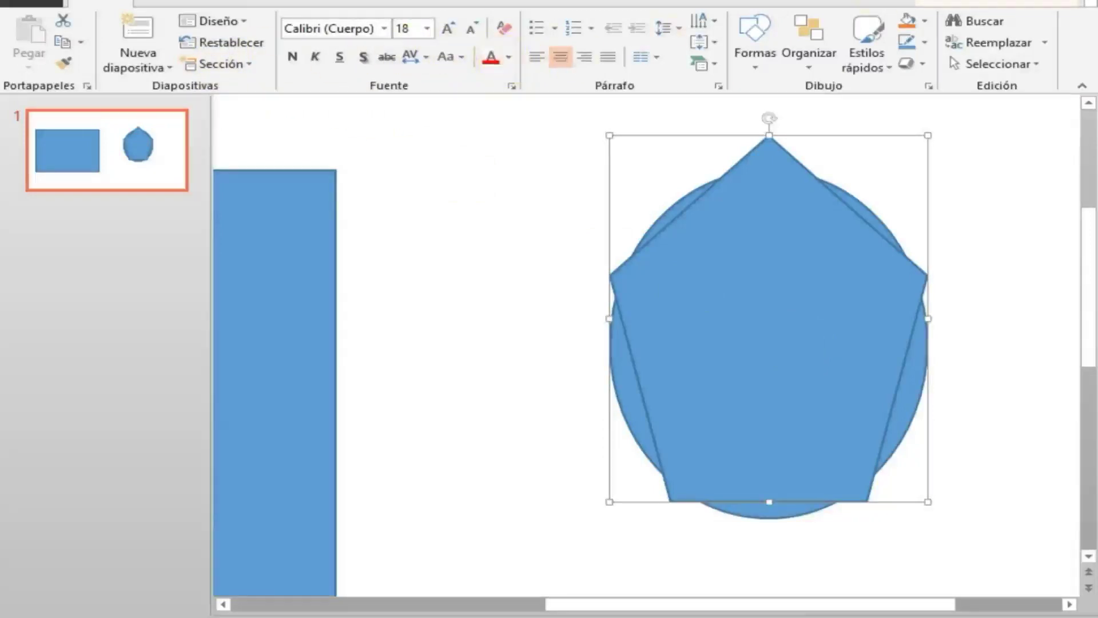
click(924, 21)
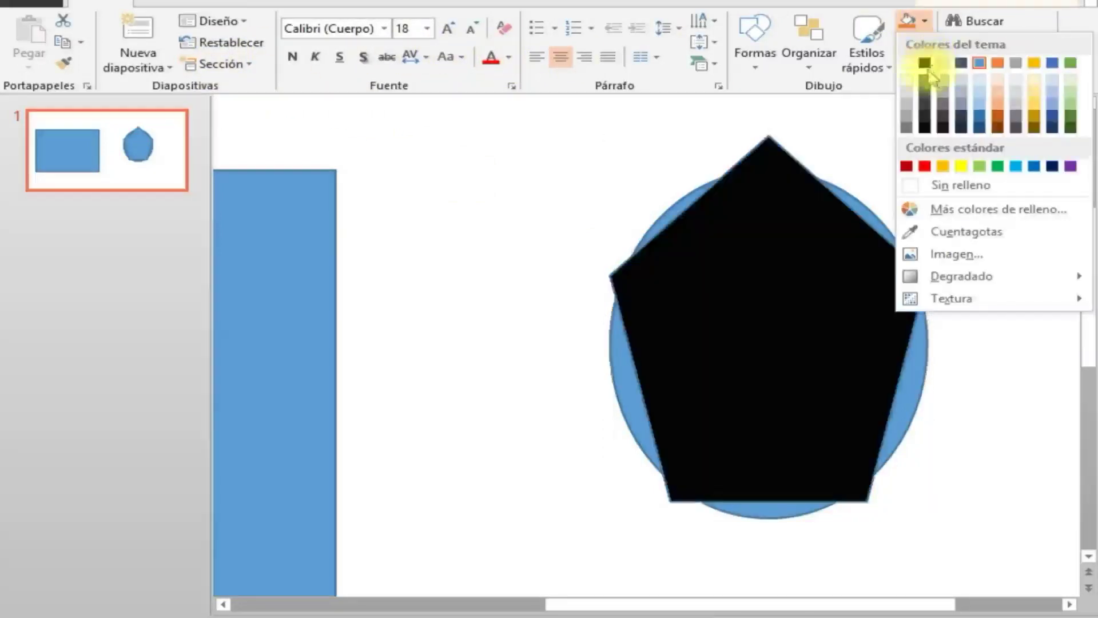
click(927, 71)
click(446, 393)
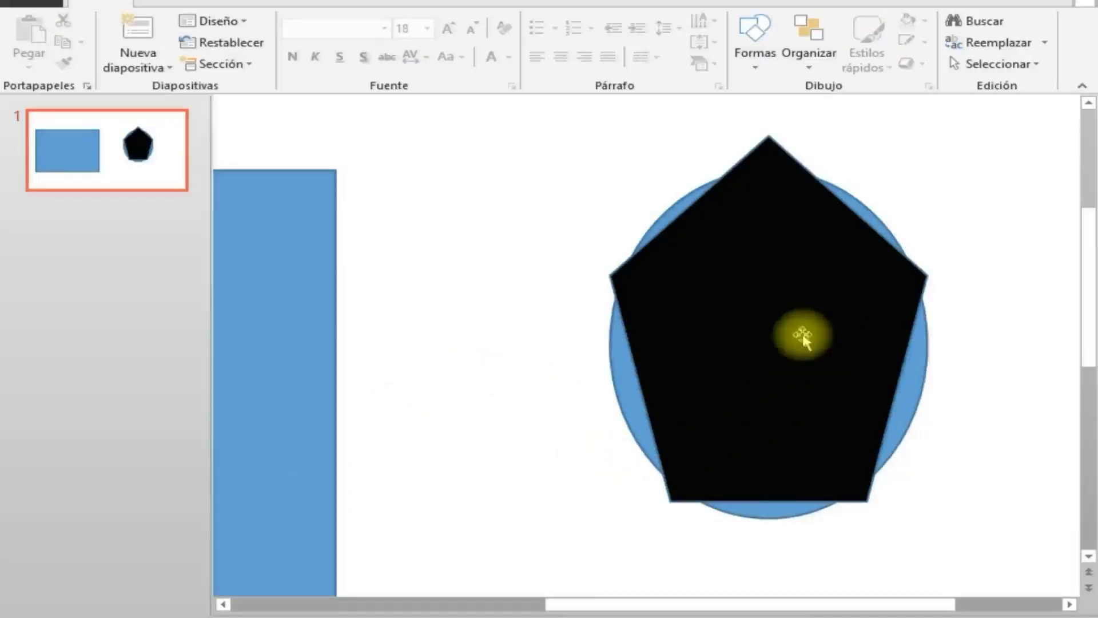
click(803, 338)
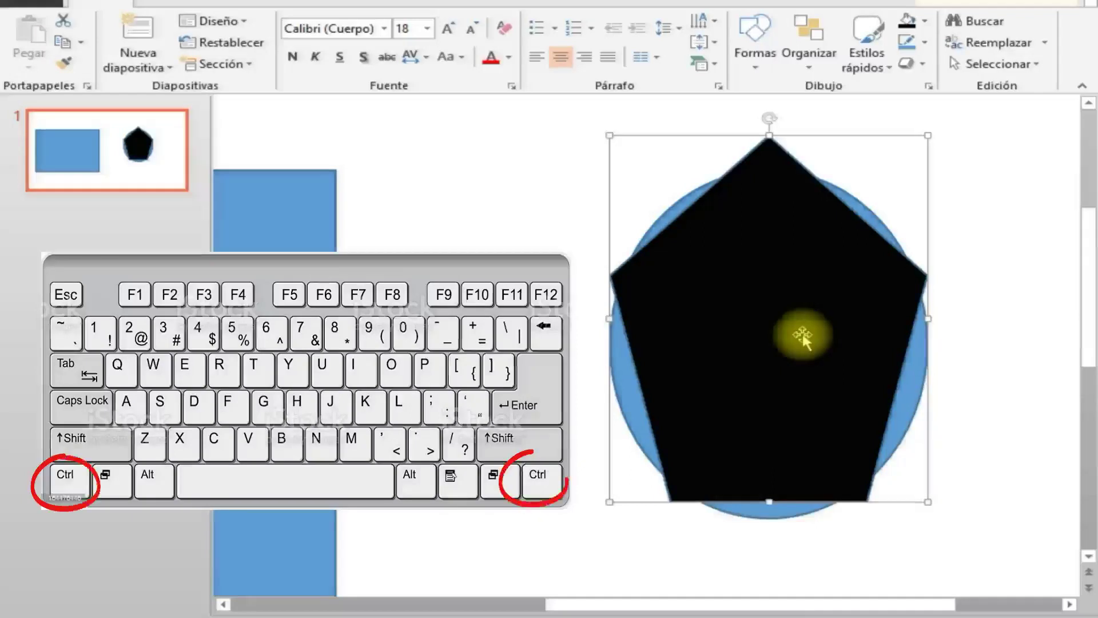
ctrl+click(924, 393)
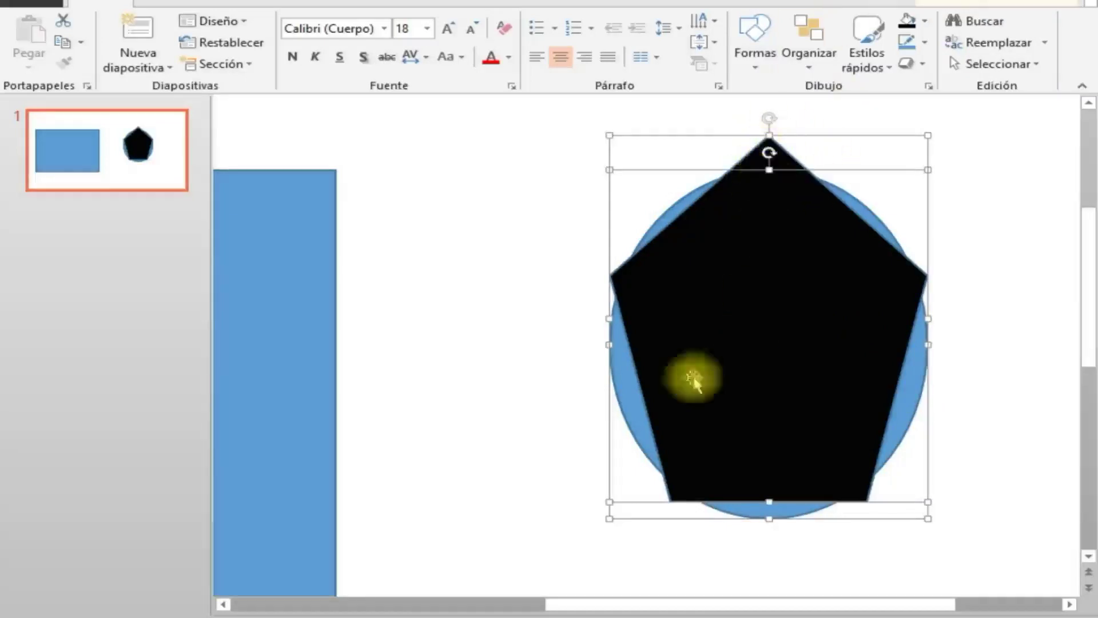
Drag the black pentagon and blue circle pair up and right, away from the rectangle.
scroll(515, 405, down, 2)
scroll(507, 401, down, 2)
scroll(506, 400, down, 1)
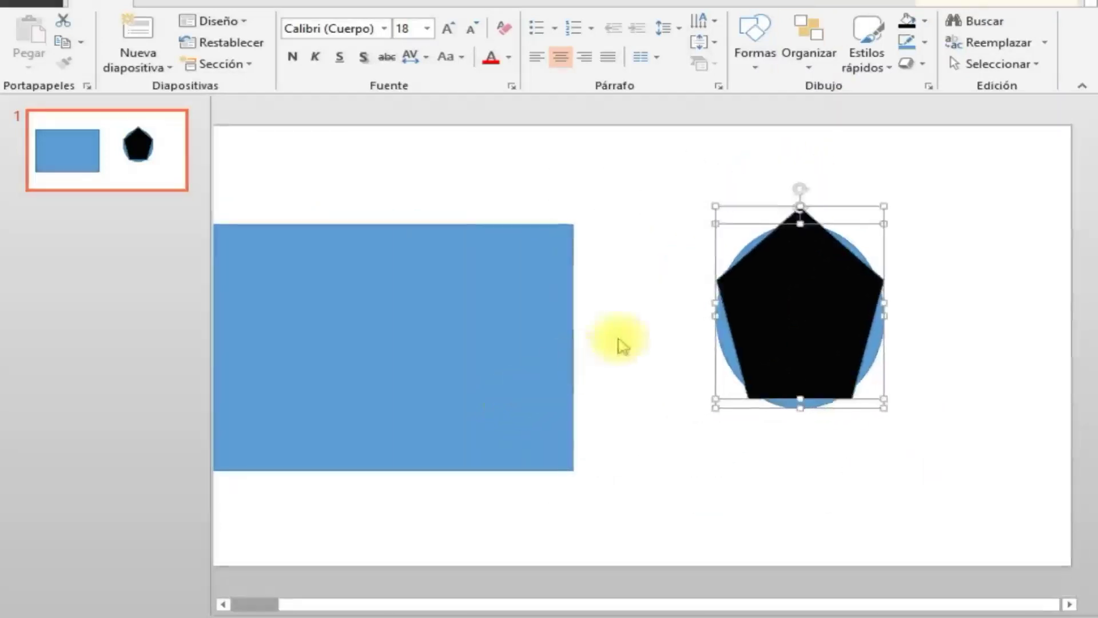
mouse_move(784, 314)
mouse_down()
mouse_move(834, 394)
mouse_move(741, 352)
mouse_up()
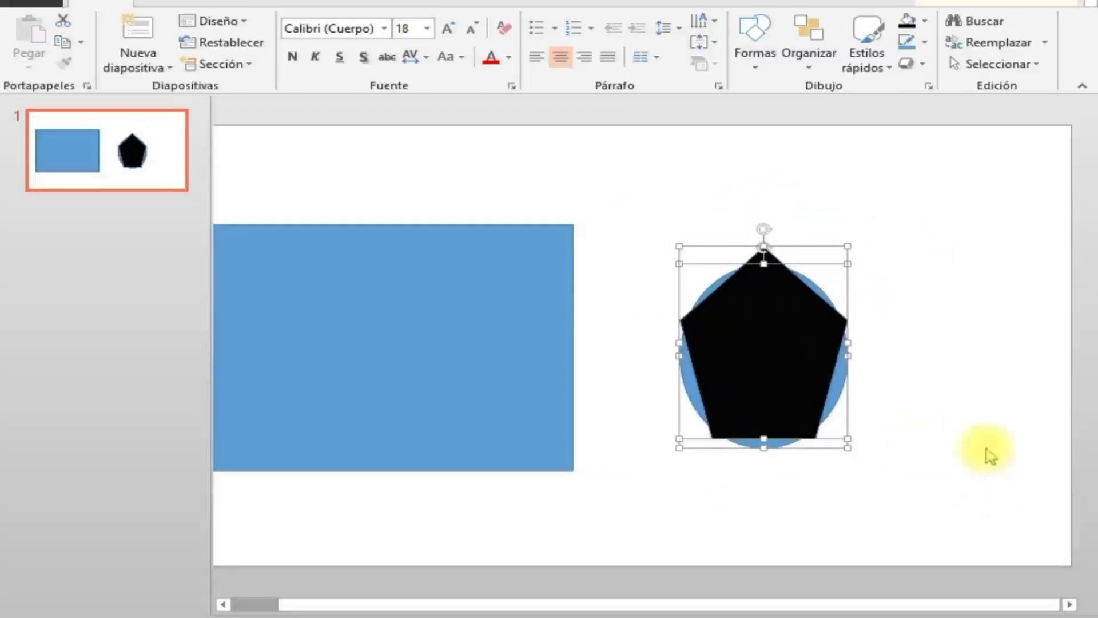
drag(731, 385, 850, 337)
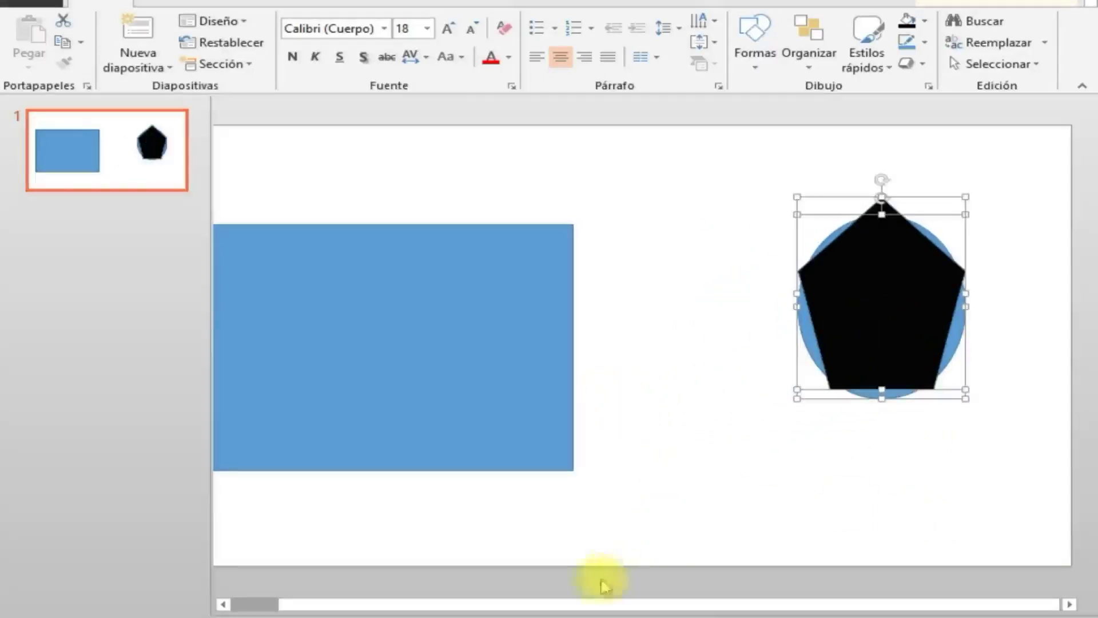
ctrl+scroll(572, 460, down, 5)
ctrl+scroll(657, 434, up, 3)
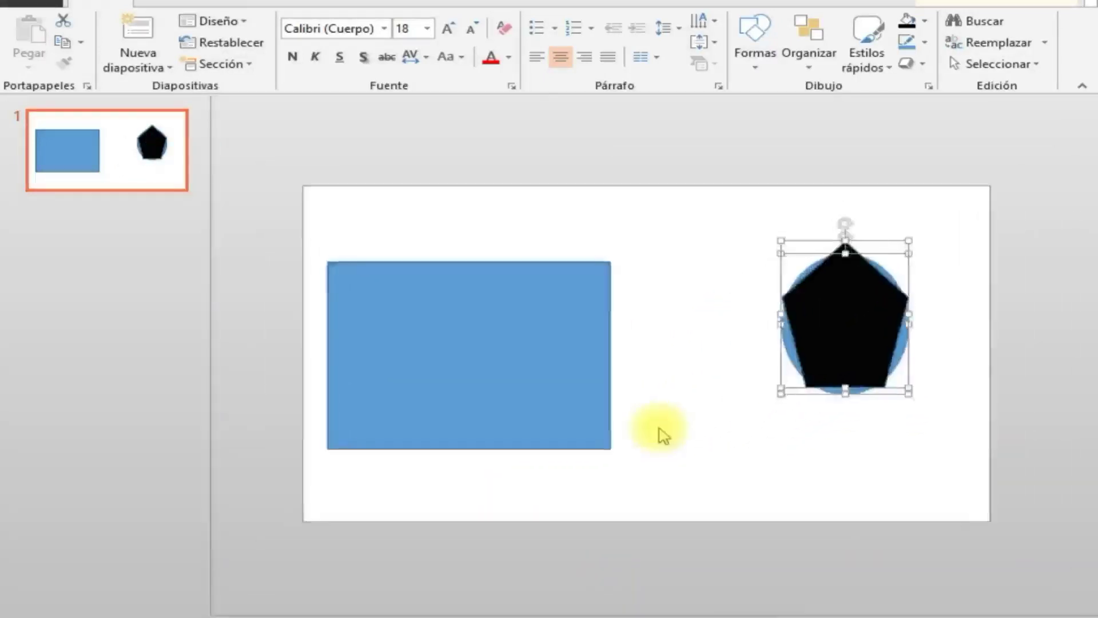
ctrl+scroll(662, 436, up, 2)
ctrl+scroll(662, 435, up, 1)
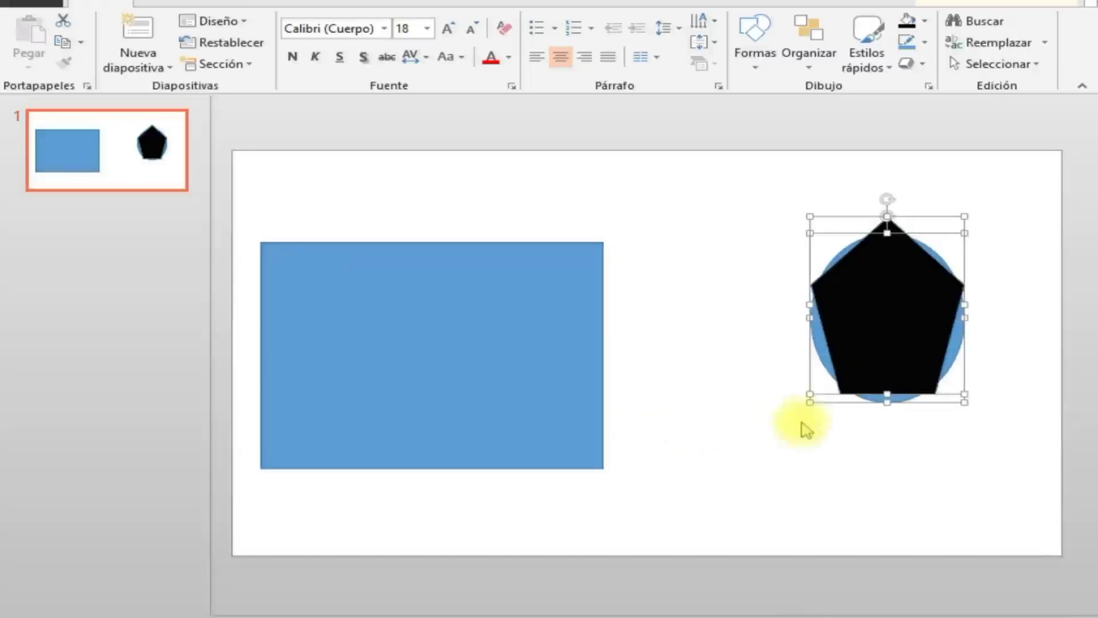
Move the rectangle behind the pentagon and circle, and fill the circle green.
click(741, 406)
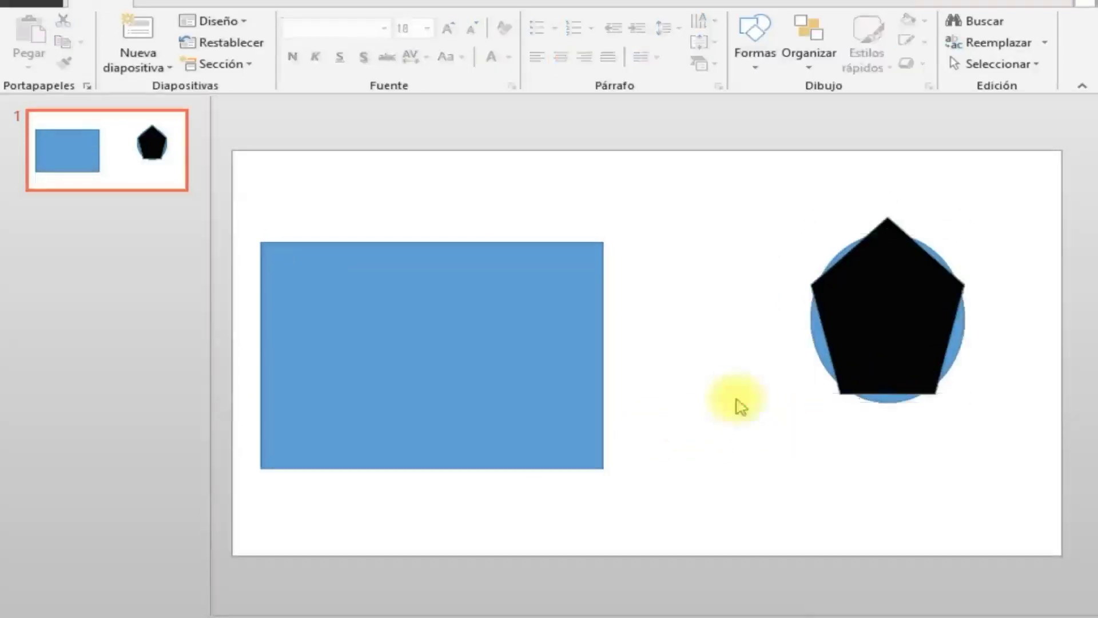
mouse_move(517, 383)
mouse_down()
mouse_move(887, 391)
mouse_move(912, 366)
mouse_up()
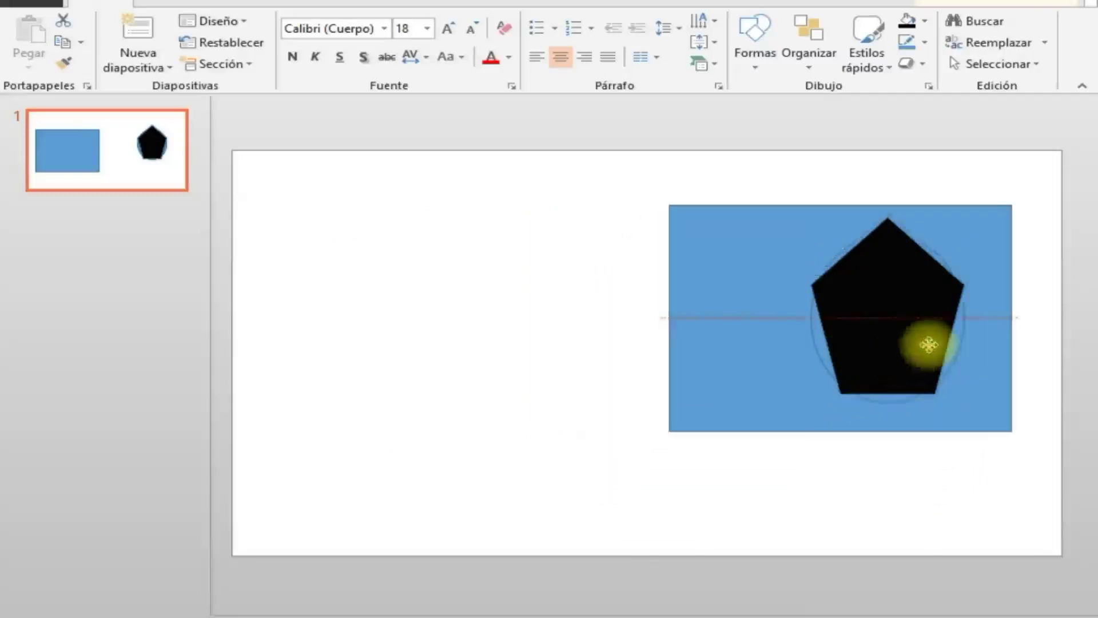
click(818, 352)
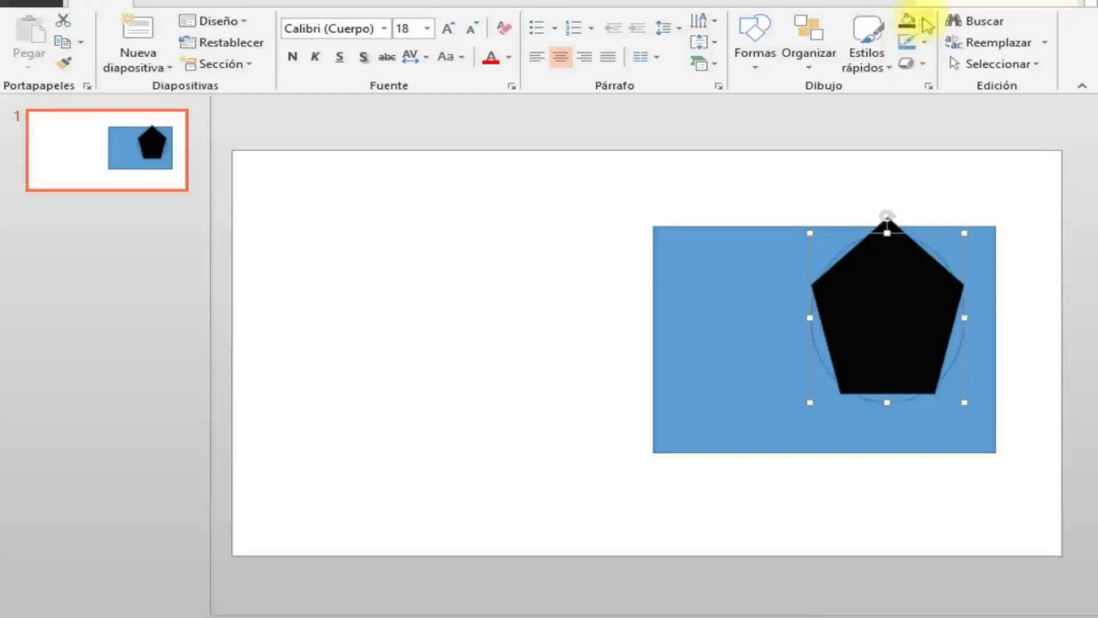
click(923, 22)
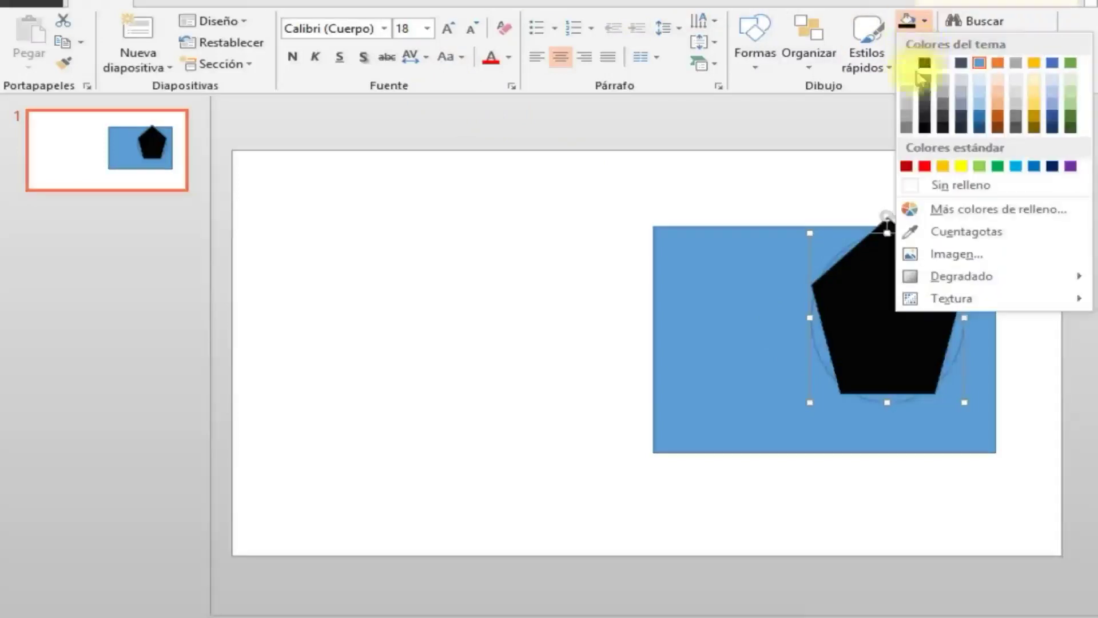
click(997, 167)
click(603, 371)
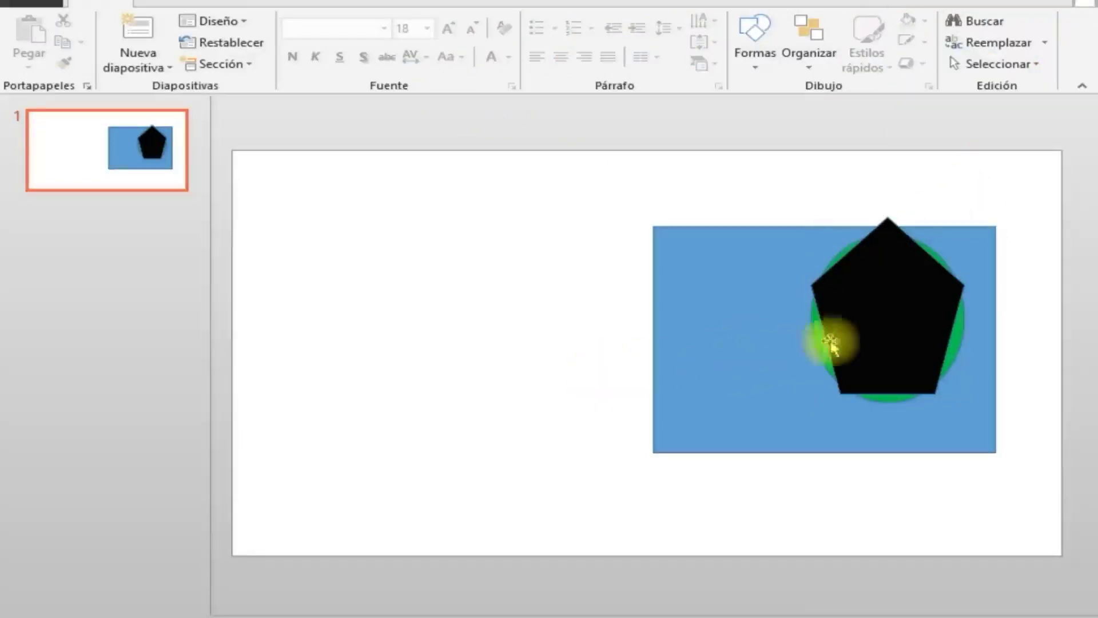
Fill the rectangle with dark navy.
click(754, 358)
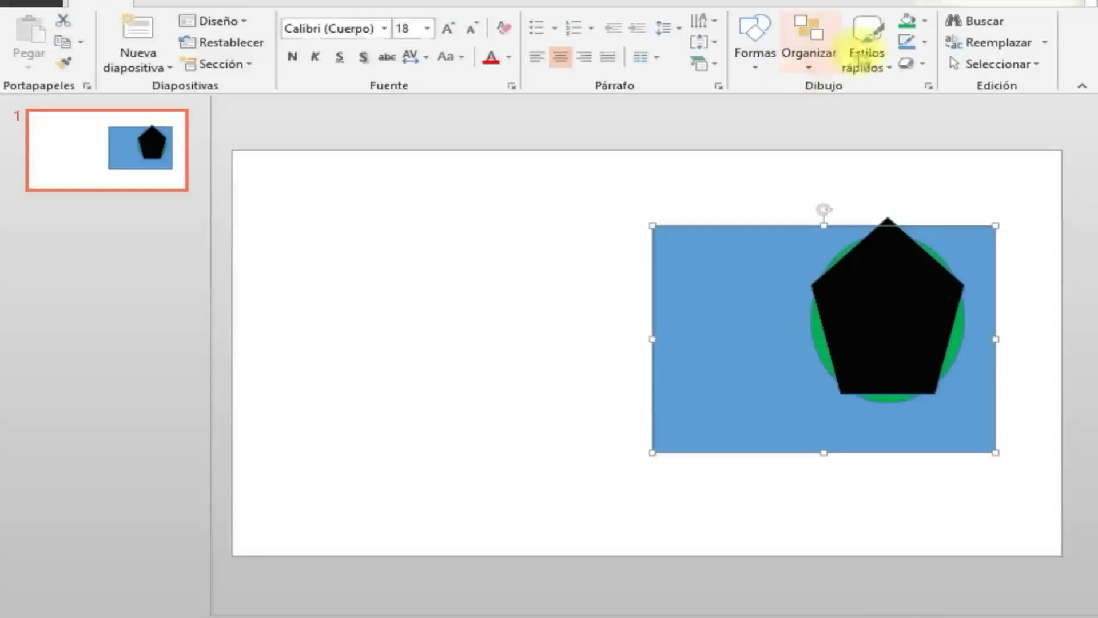
click(923, 23)
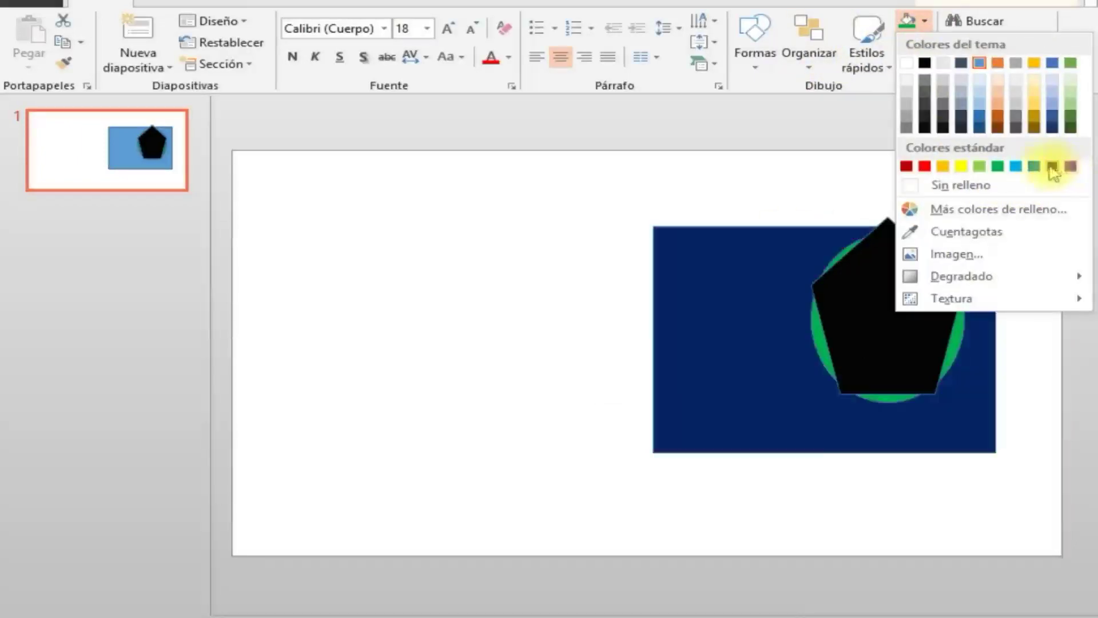
click(1047, 167)
click(610, 309)
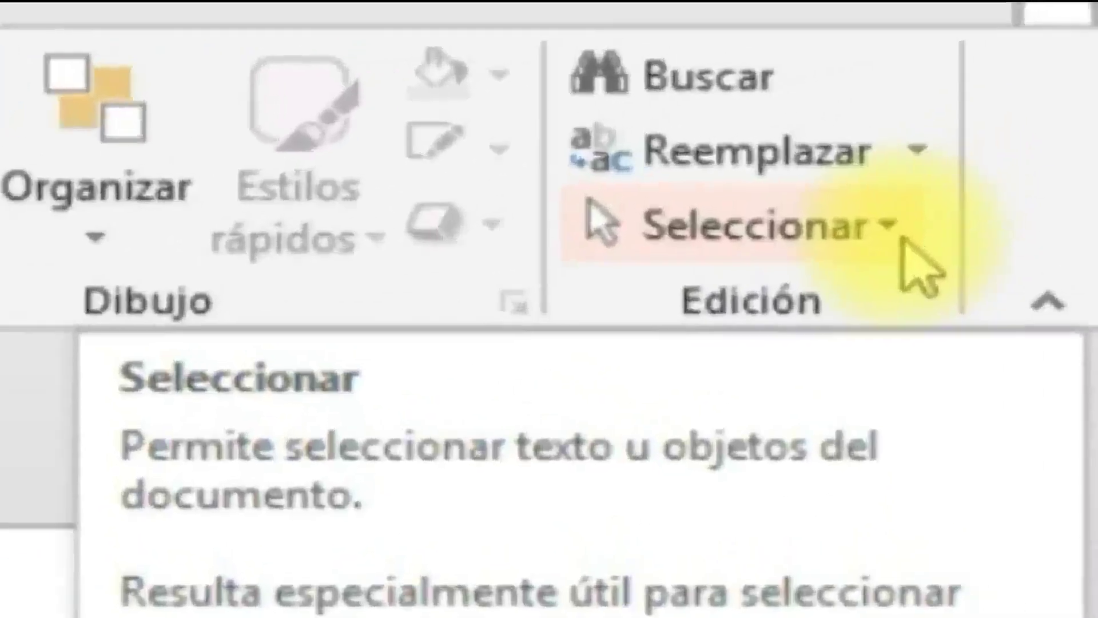
Open the Selection pane listing Pentágono regular 5, Elipse 4 and Rectángulo 3.
click(890, 227)
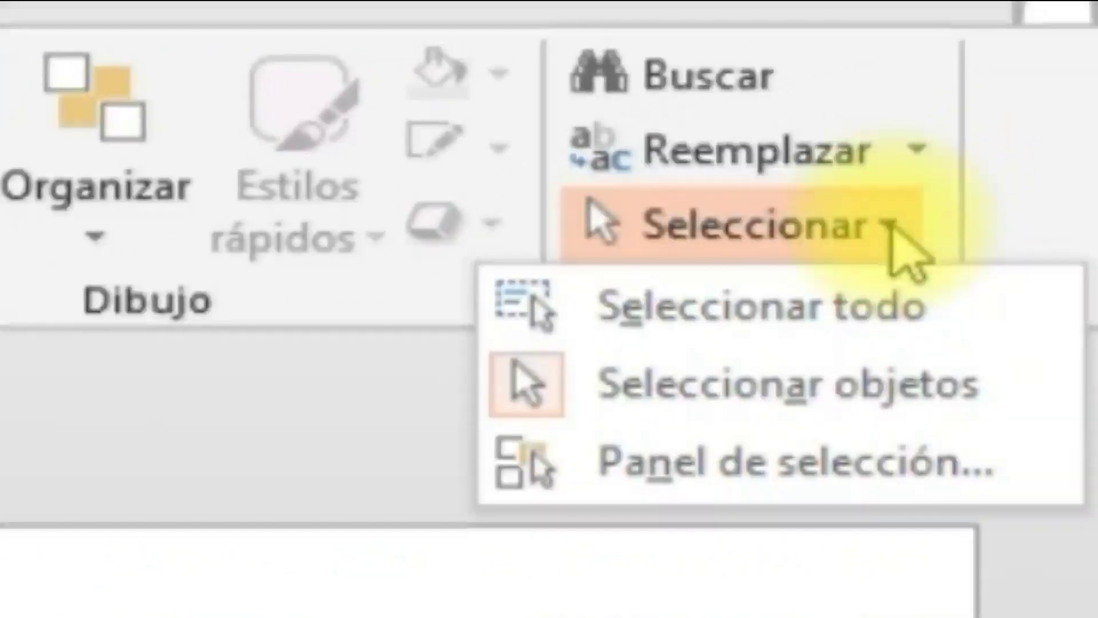
click(519, 470)
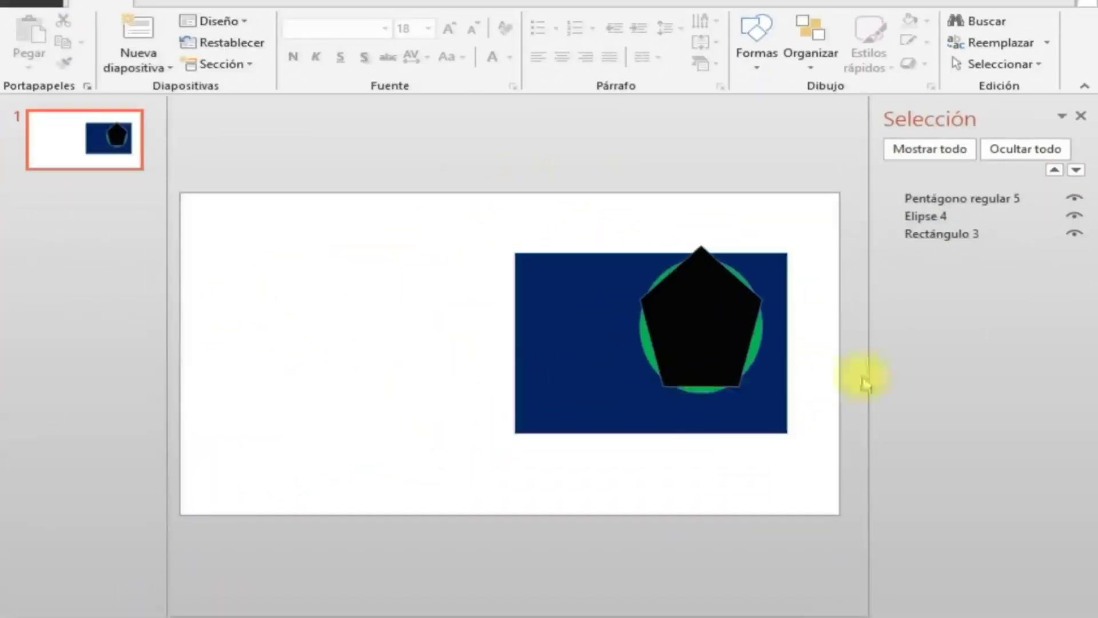
click(965, 199)
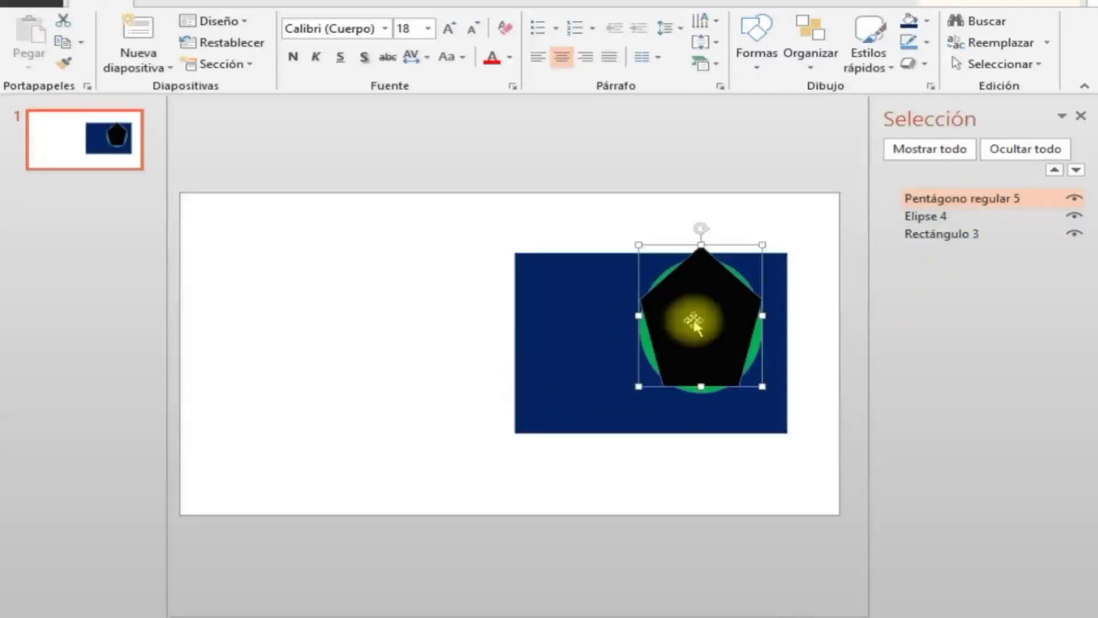
click(924, 216)
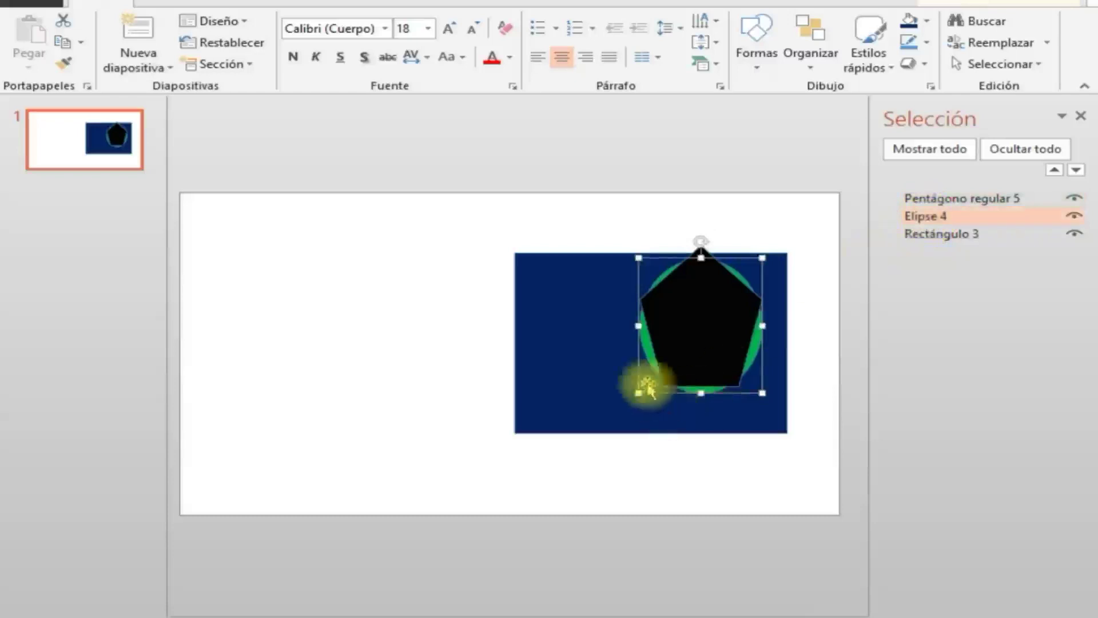
click(932, 235)
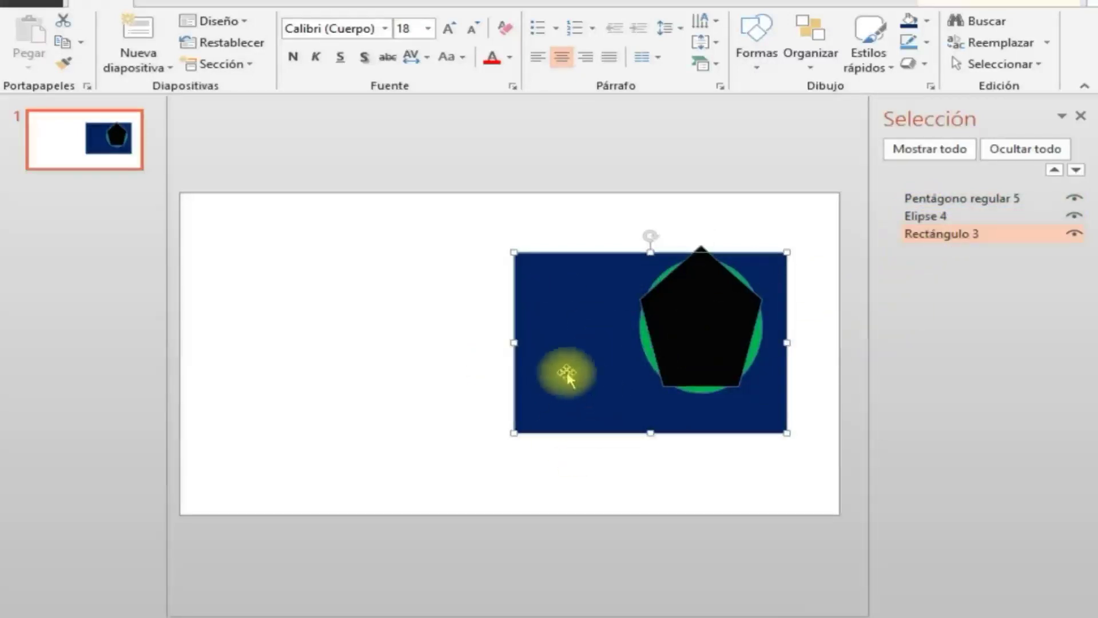
click(936, 201)
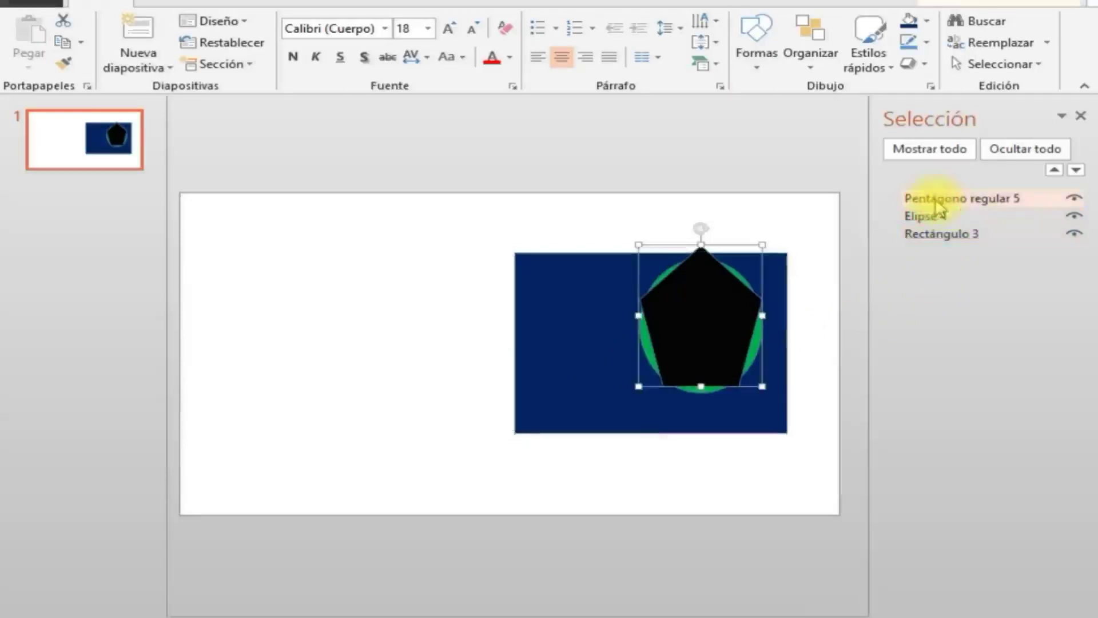
ctrl+click(915, 216)
ctrl+click(916, 234)
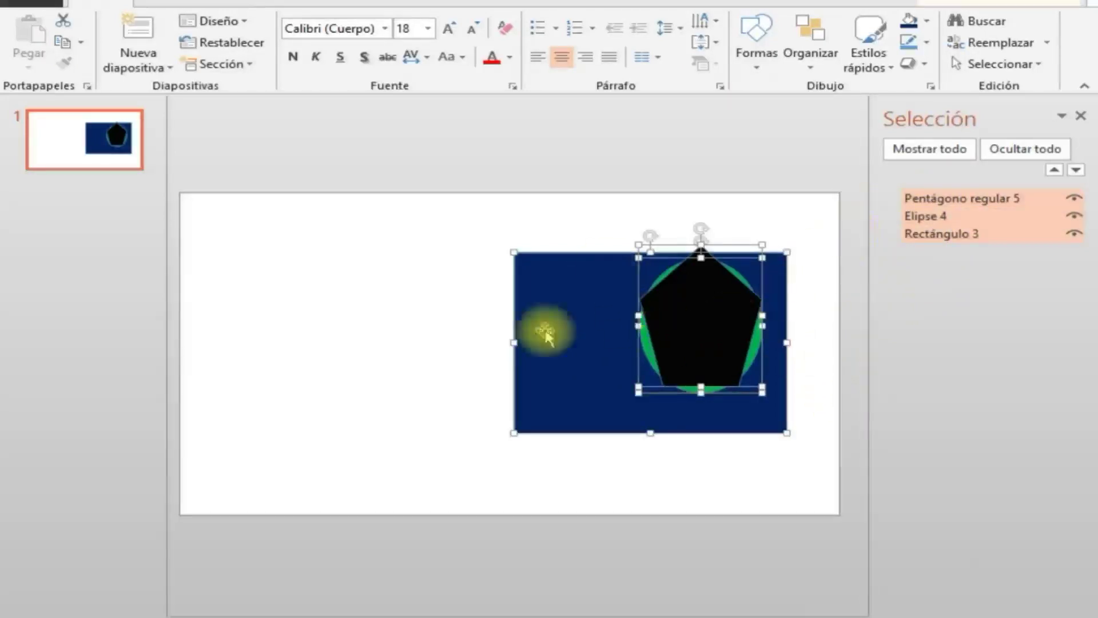
click(390, 343)
click(919, 201)
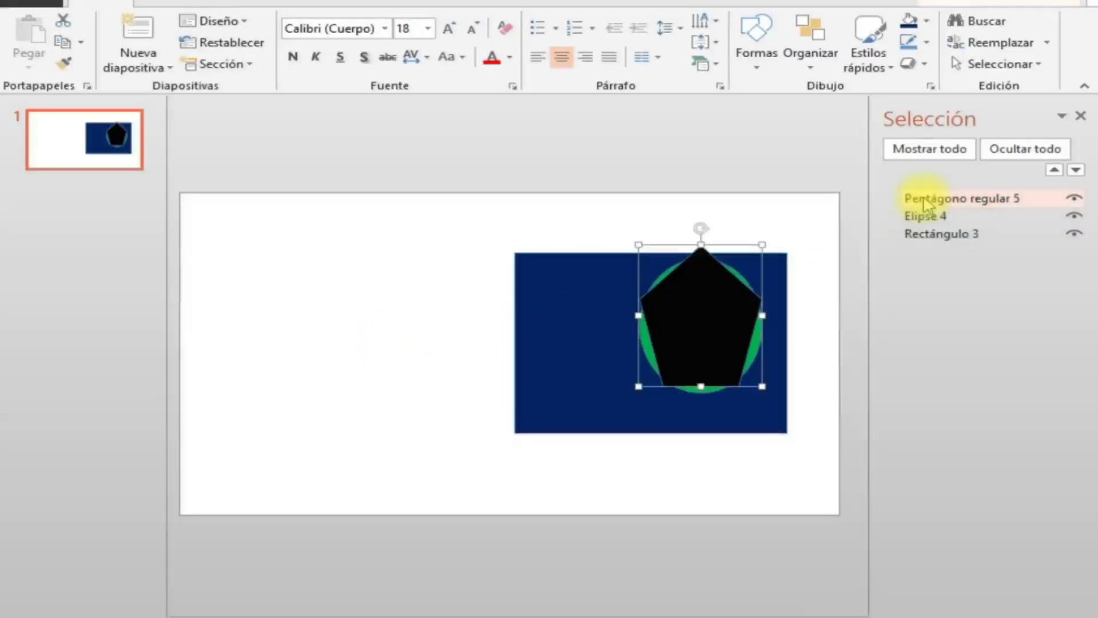
ctrl+click(923, 216)
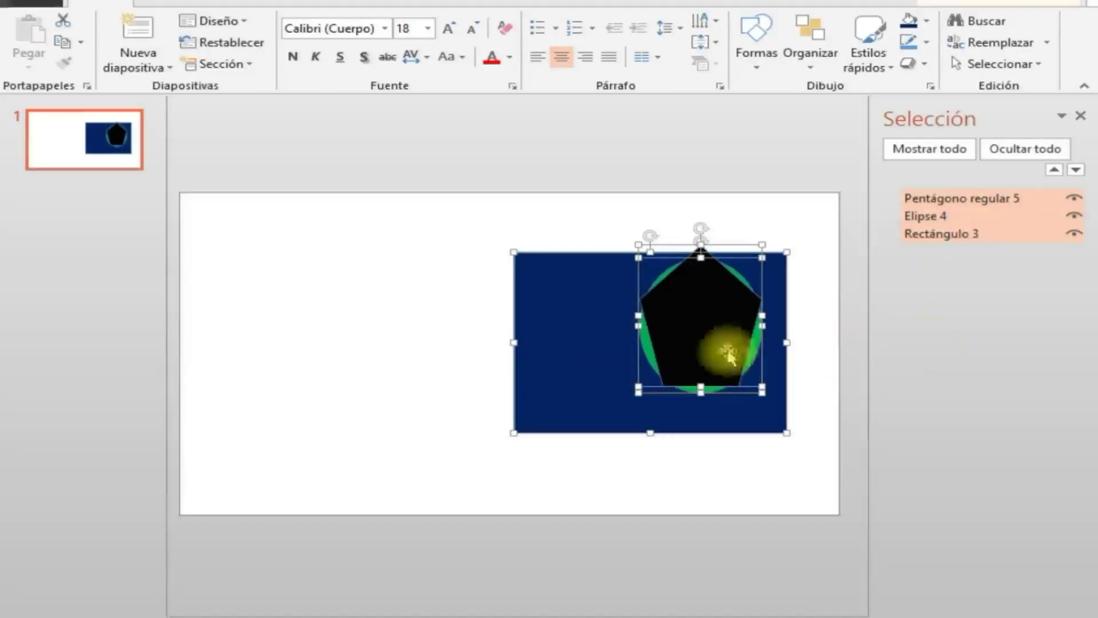
click(449, 343)
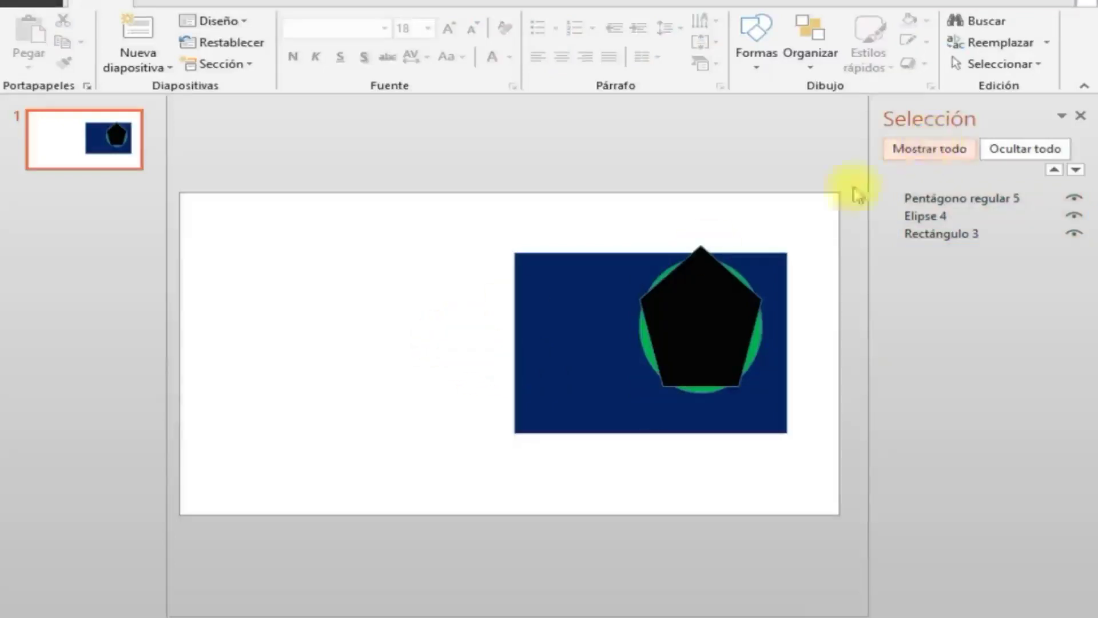
Shrink the navy rectangle to a small square and tuck it behind the pentagon.
click(575, 309)
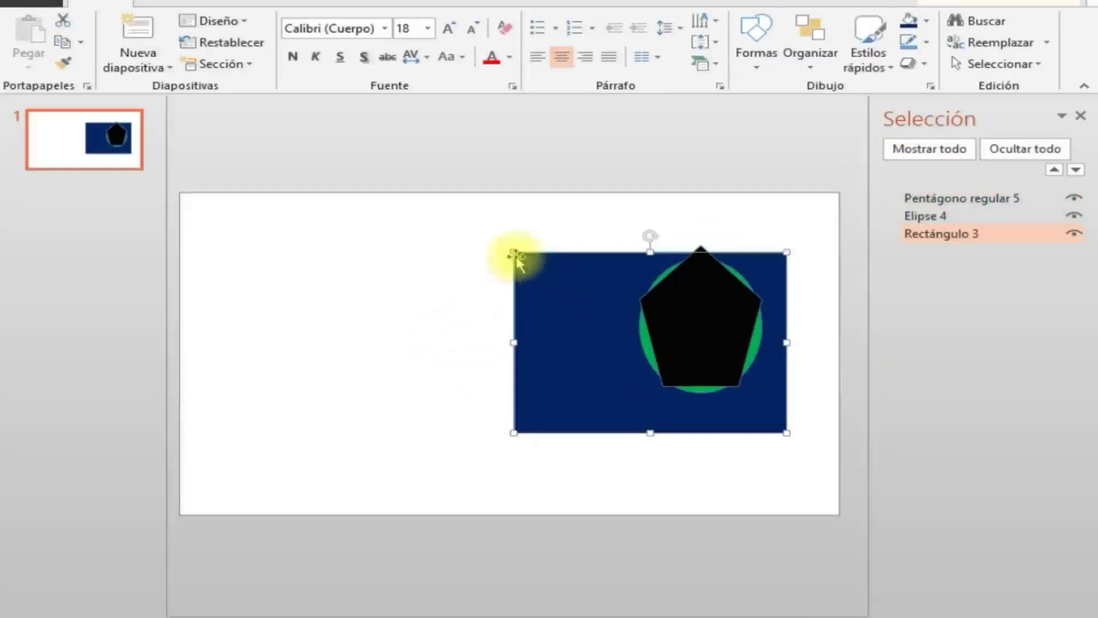
drag(514, 252, 704, 361)
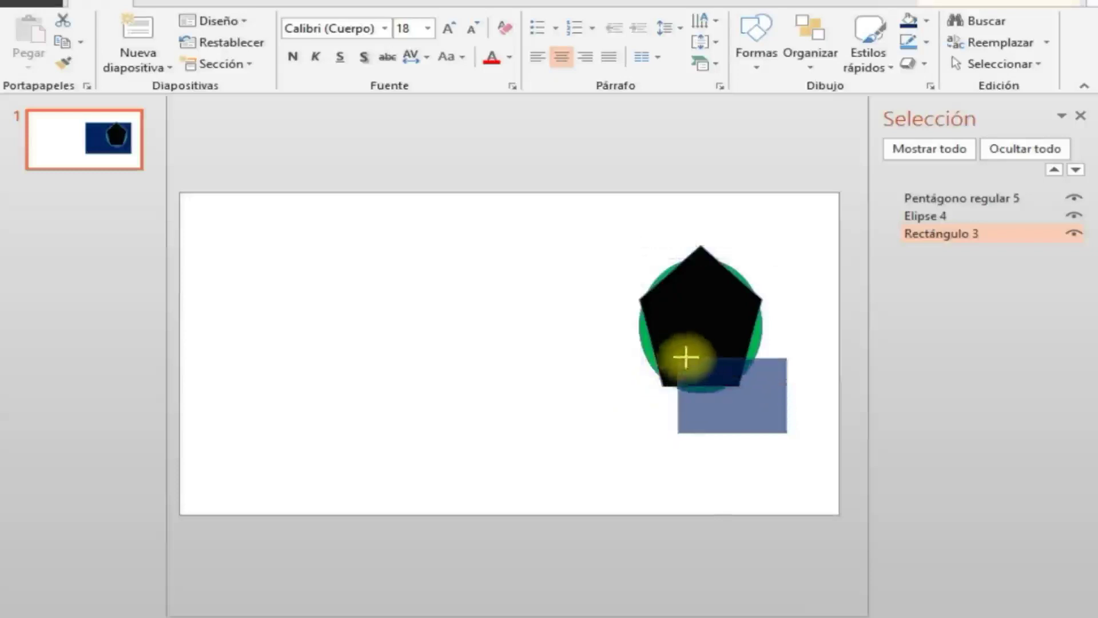
drag(755, 404, 713, 345)
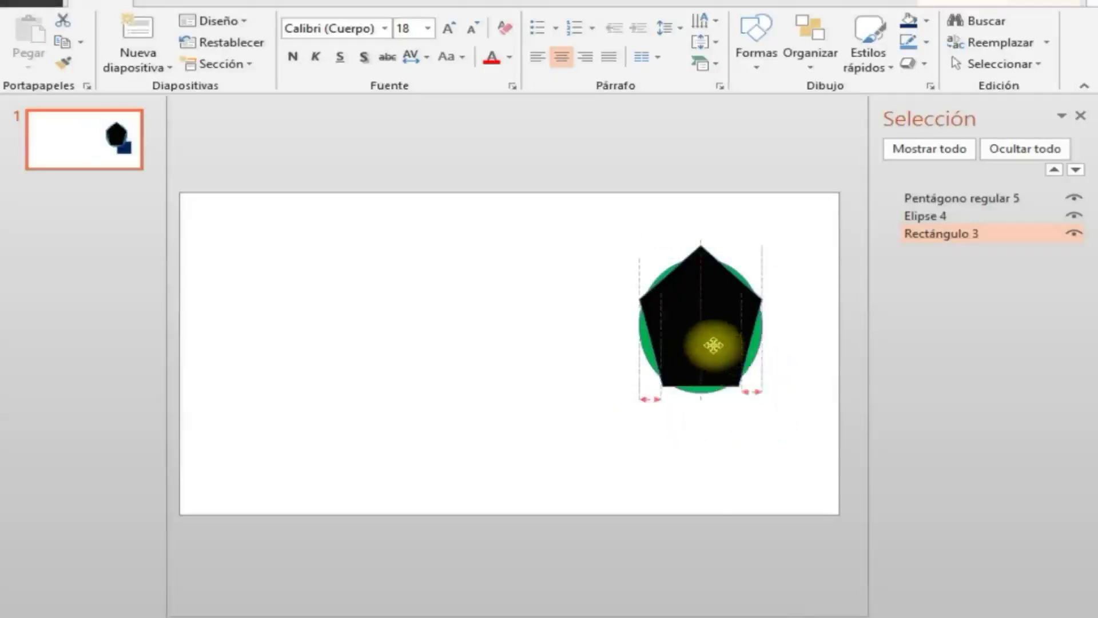
click(576, 417)
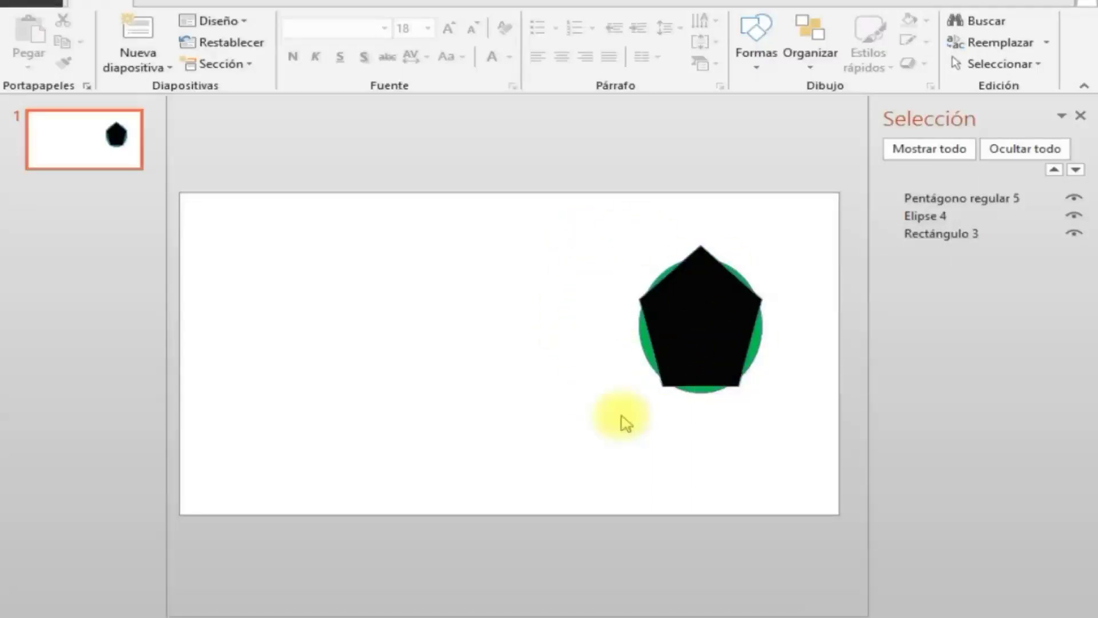
Select the pentagon and ellipse, nudge them left, and close the Selection pane.
drag(1017, 233, 1000, 201)
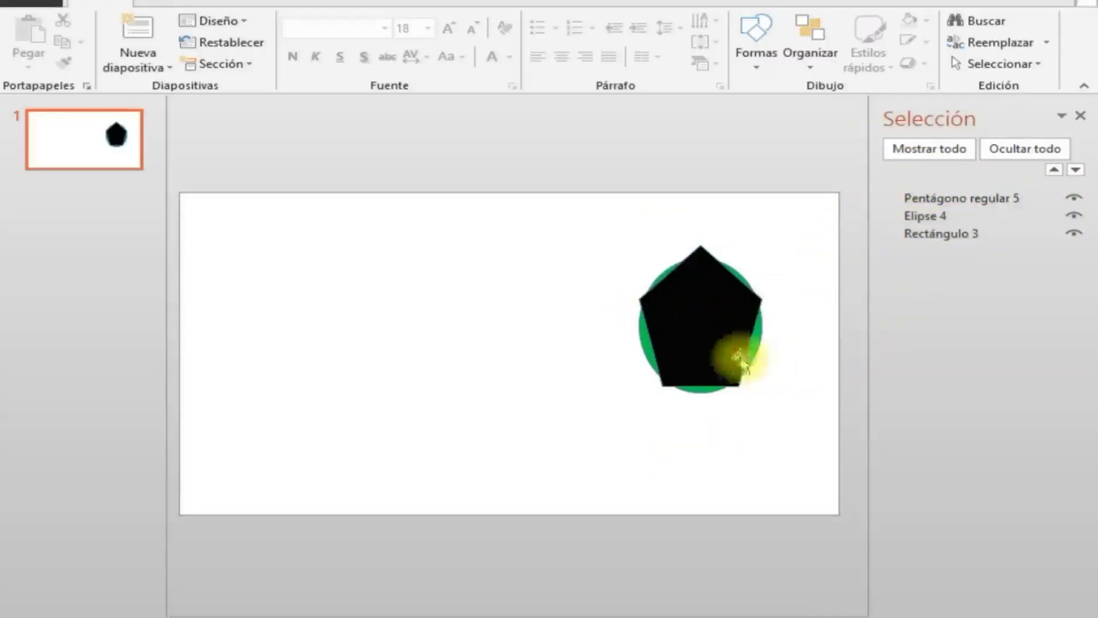
drag(587, 231, 797, 503)
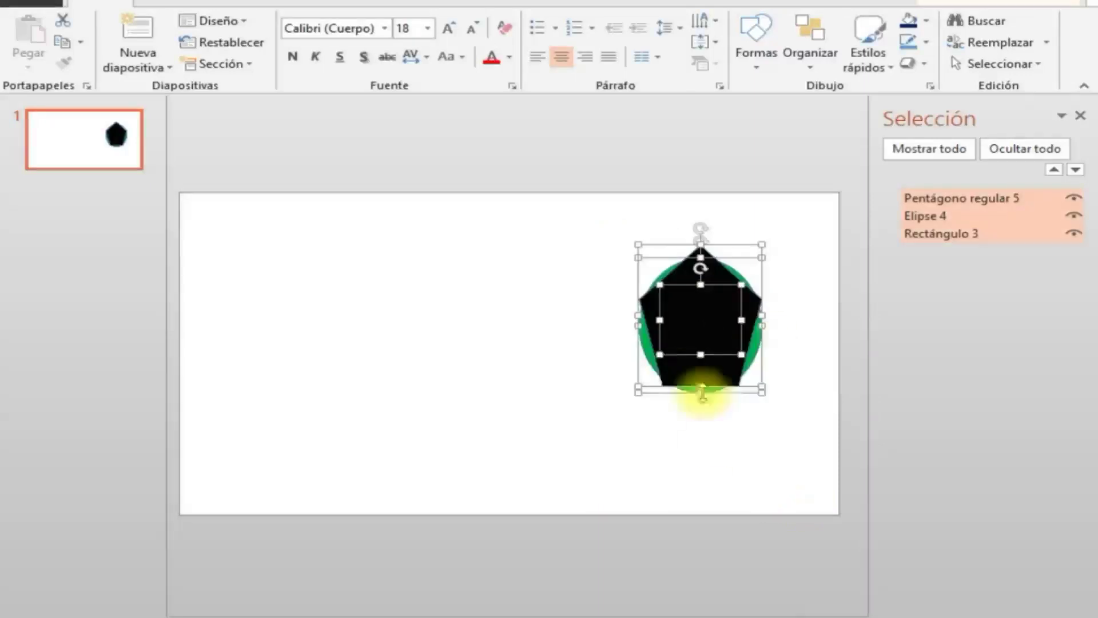
click(573, 373)
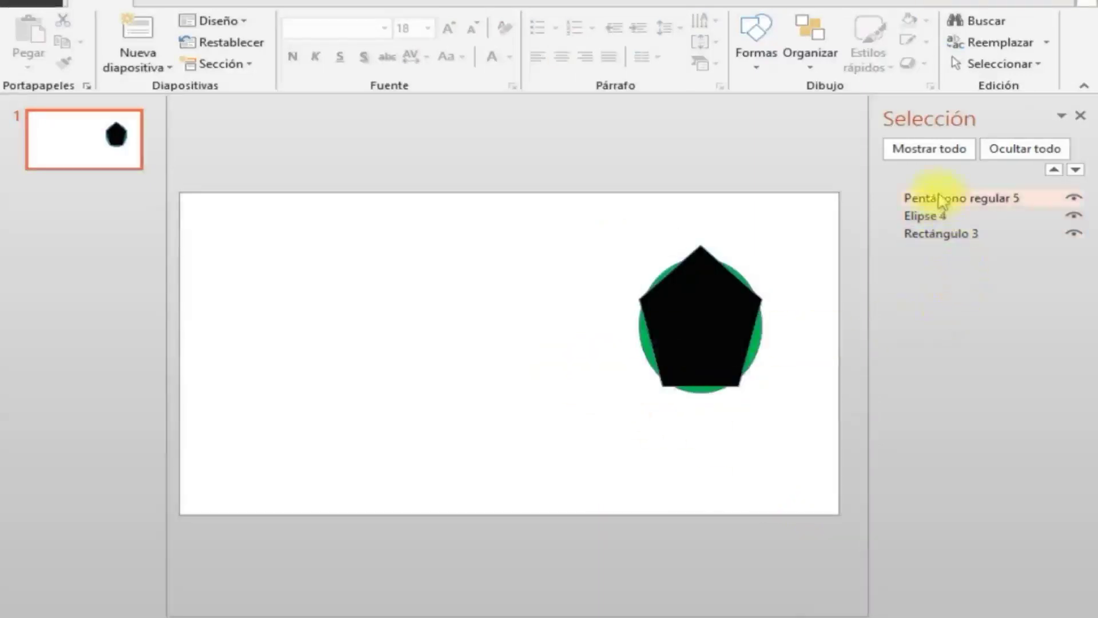
click(938, 197)
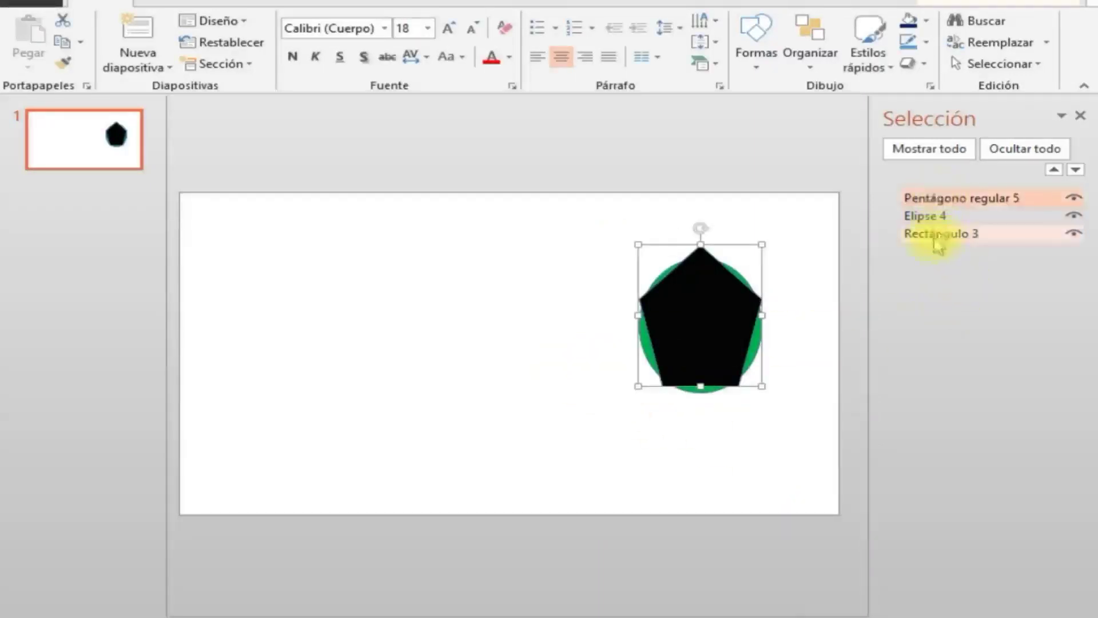
ctrl+click(921, 215)
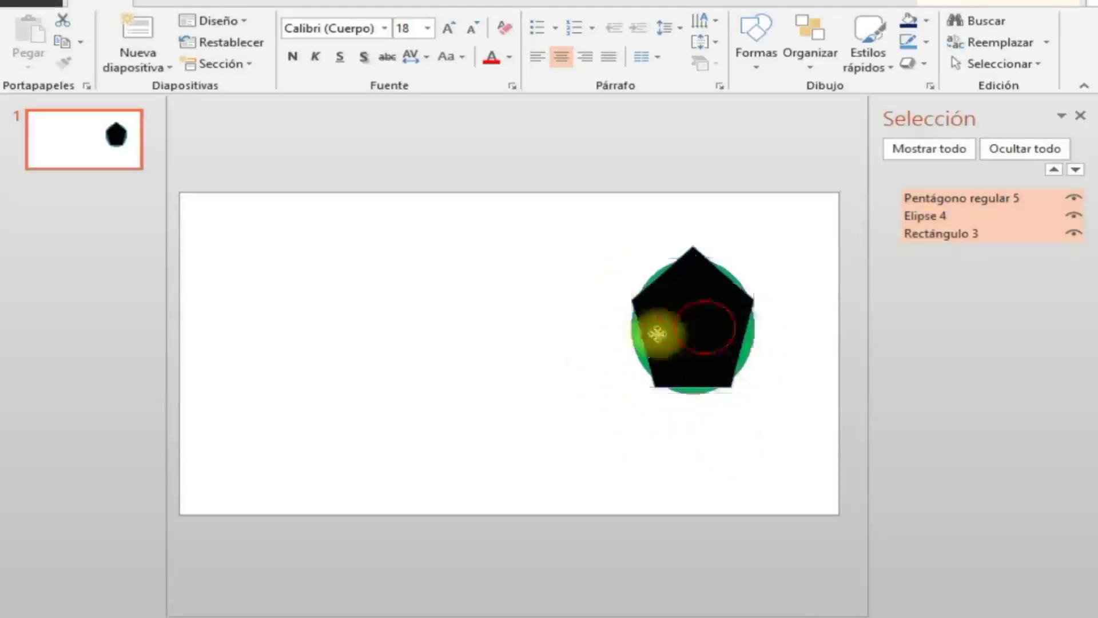
mouse_move(706, 318)
mouse_down()
mouse_move(370, 328)
mouse_move(690, 338)
mouse_up()
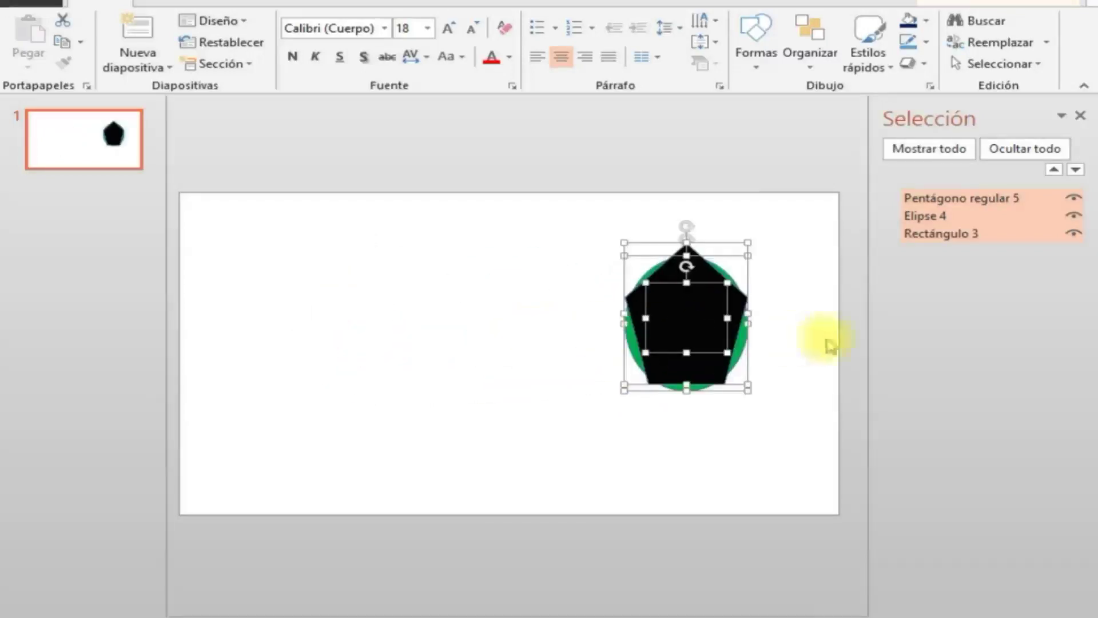
click(1081, 113)
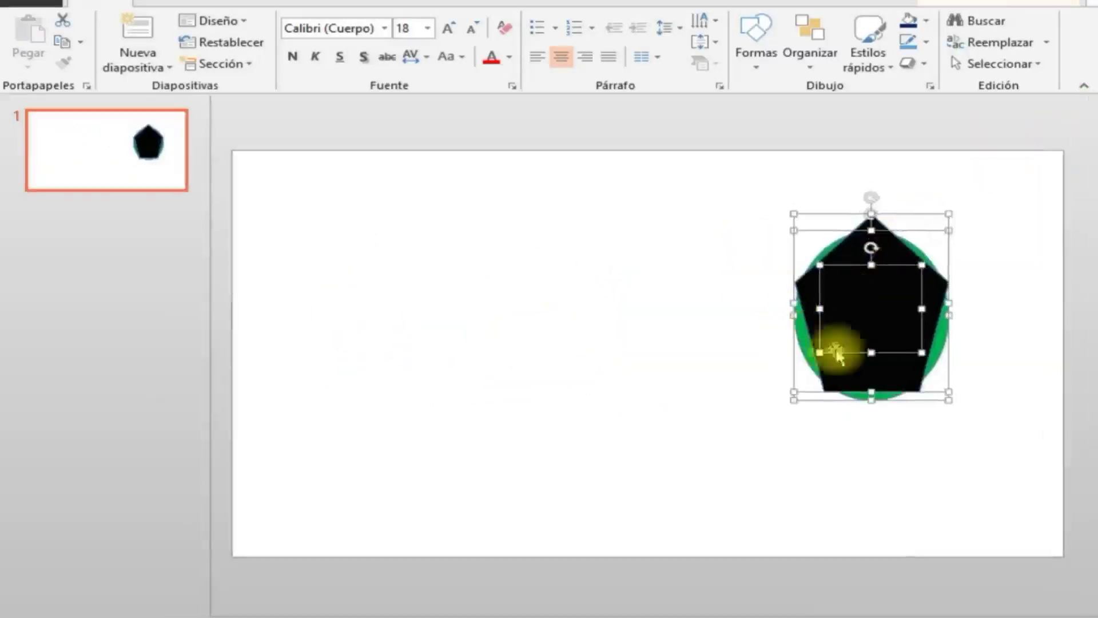
Separate the stacked pentagon, ellipse and square, moving the blue square to the upper left.
mouse_move(853, 321)
mouse_down()
mouse_move(453, 335)
mouse_move(737, 397)
mouse_up()
click(656, 392)
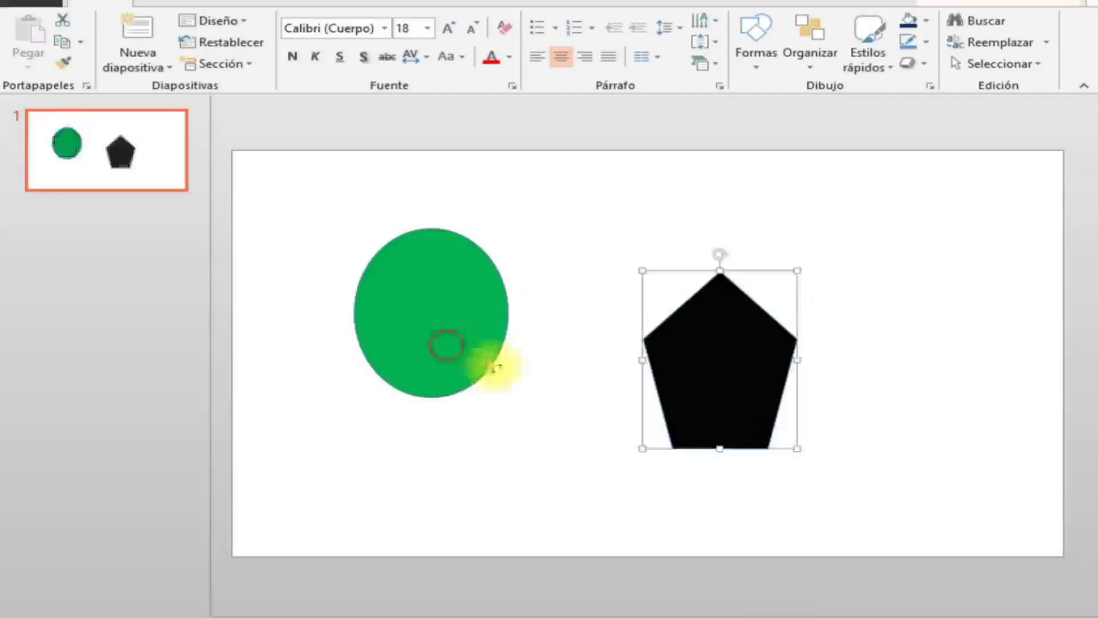
drag(441, 343, 566, 458)
mouse_move(421, 319)
mouse_down()
mouse_move(433, 462)
mouse_move(331, 284)
mouse_up()
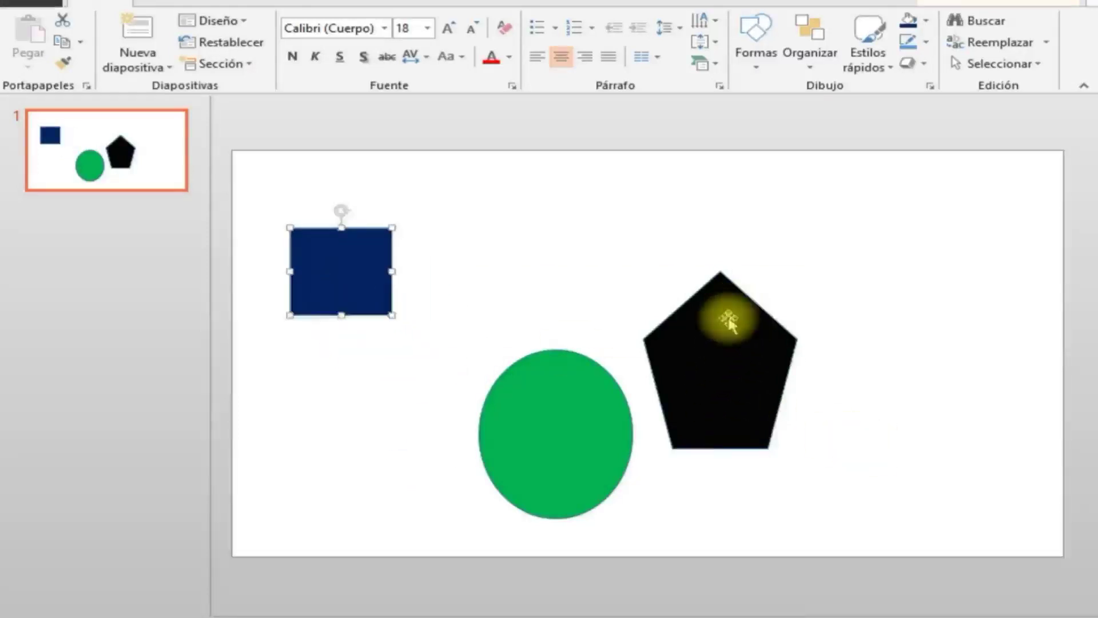
Shrink the black pentagon and place it on the blue square.
click(728, 321)
drag(796, 447, 721, 362)
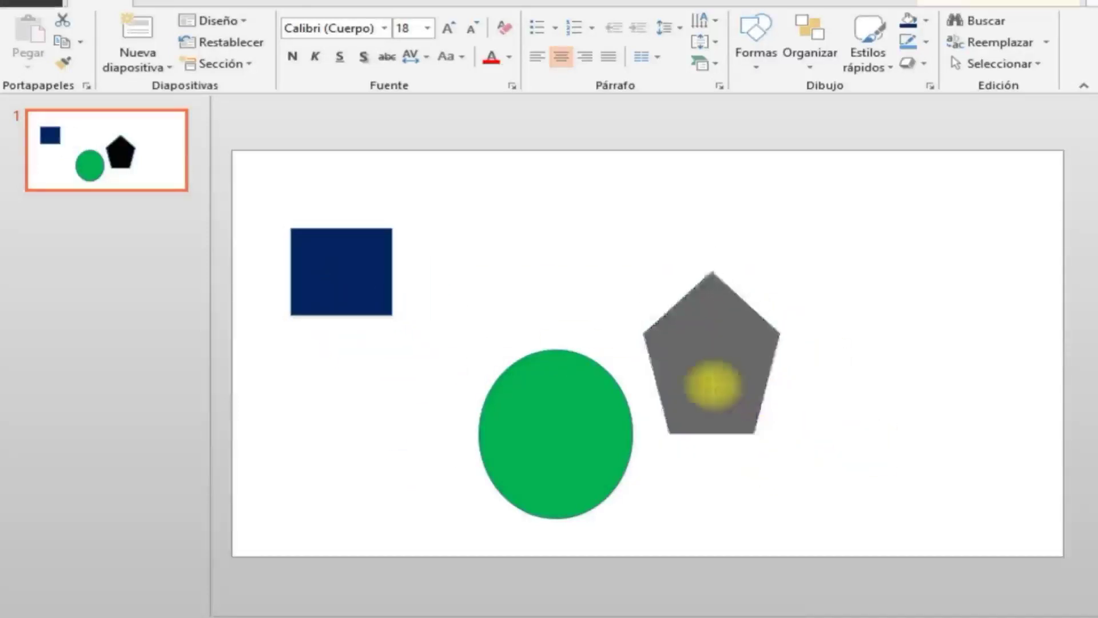
drag(710, 323, 341, 222)
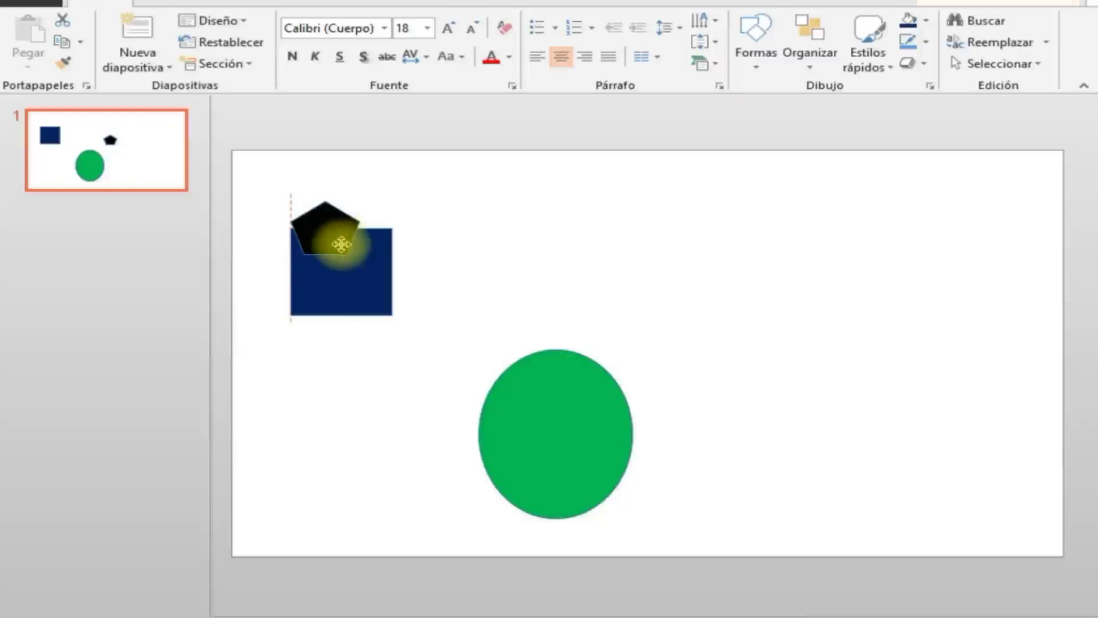
Make the pentagon taller and stretch the blue square into a wide rectangle.
drag(326, 254, 325, 273)
click(378, 303)
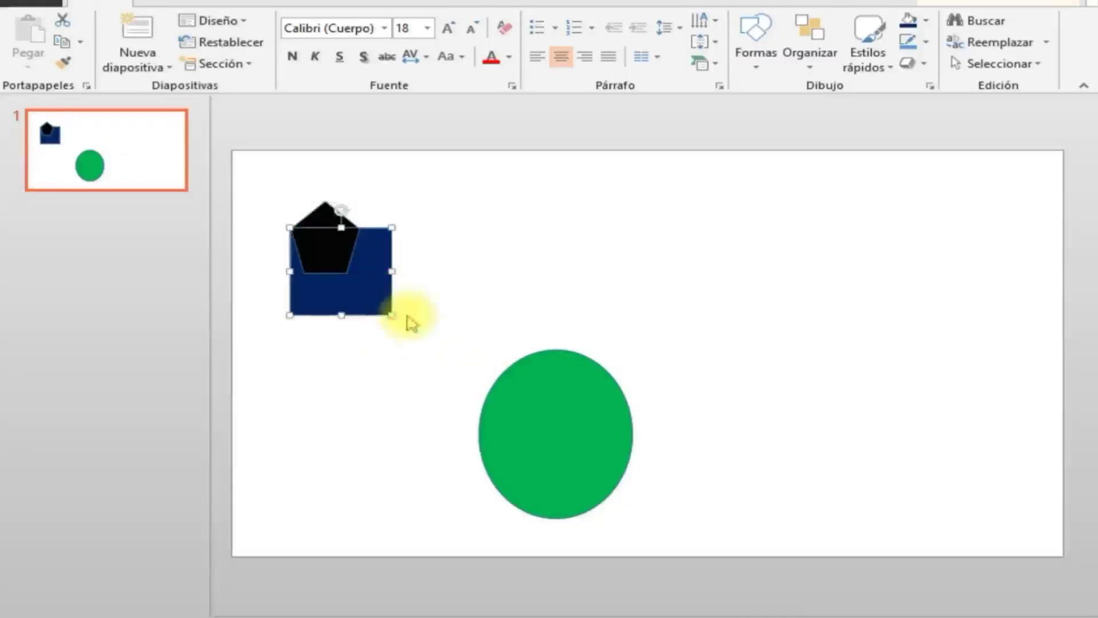
mouse_move(391, 315)
mouse_down()
mouse_move(883, 503)
mouse_move(1026, 525)
mouse_up()
Shrink the green circle and move it into the rectangle's bottom-right corner.
click(576, 480)
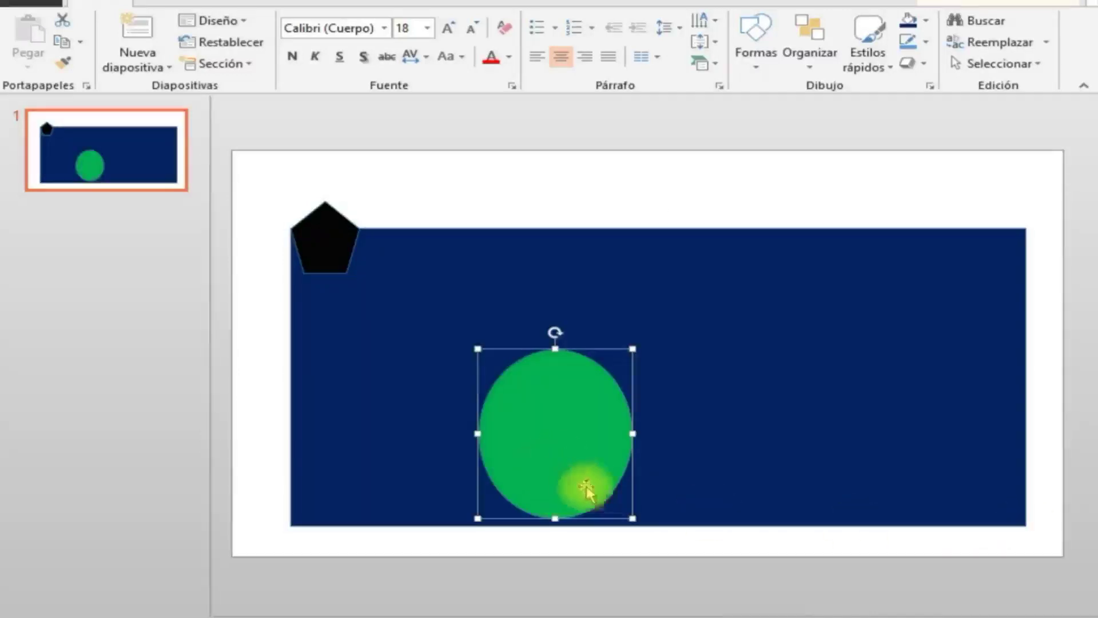
click(635, 520)
click(594, 507)
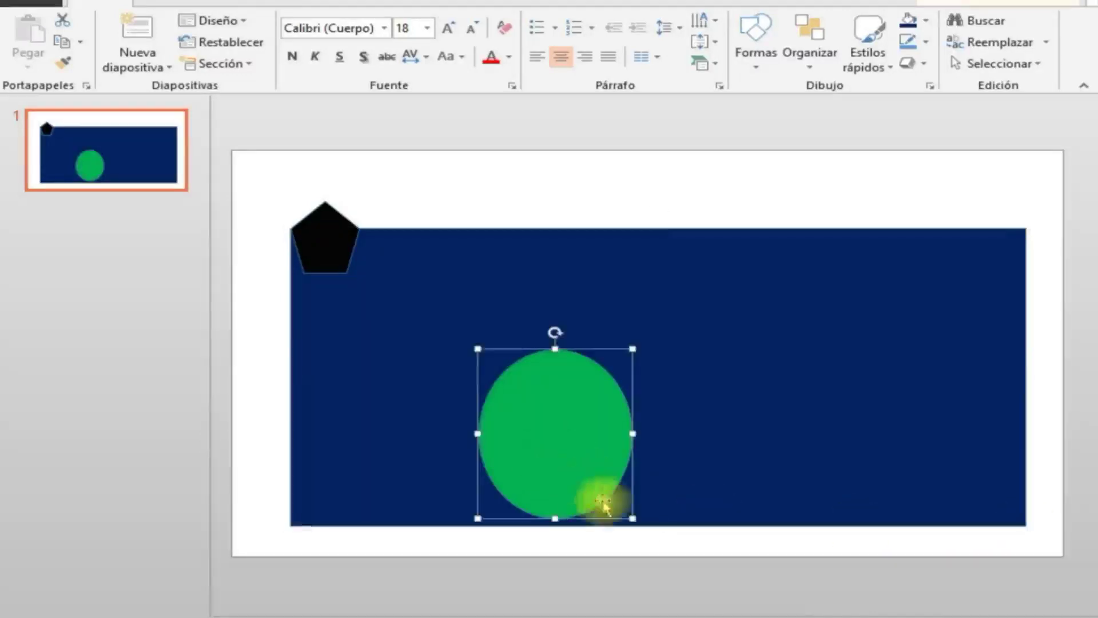
mouse_move(632, 518)
mouse_down()
mouse_move(534, 421)
mouse_move(1012, 512)
mouse_up()
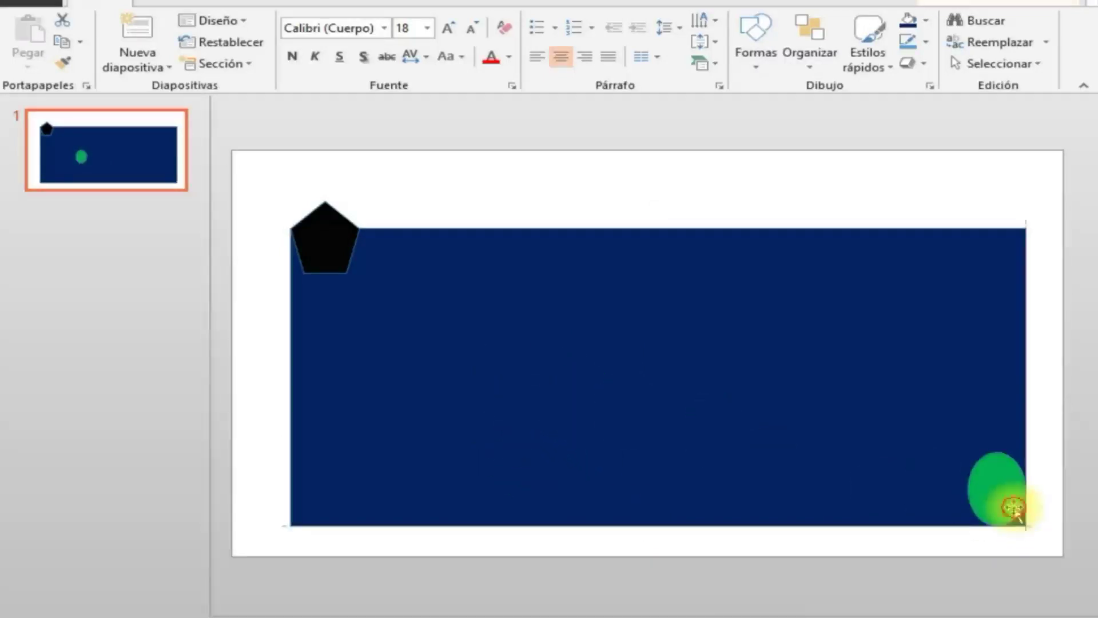
click(576, 179)
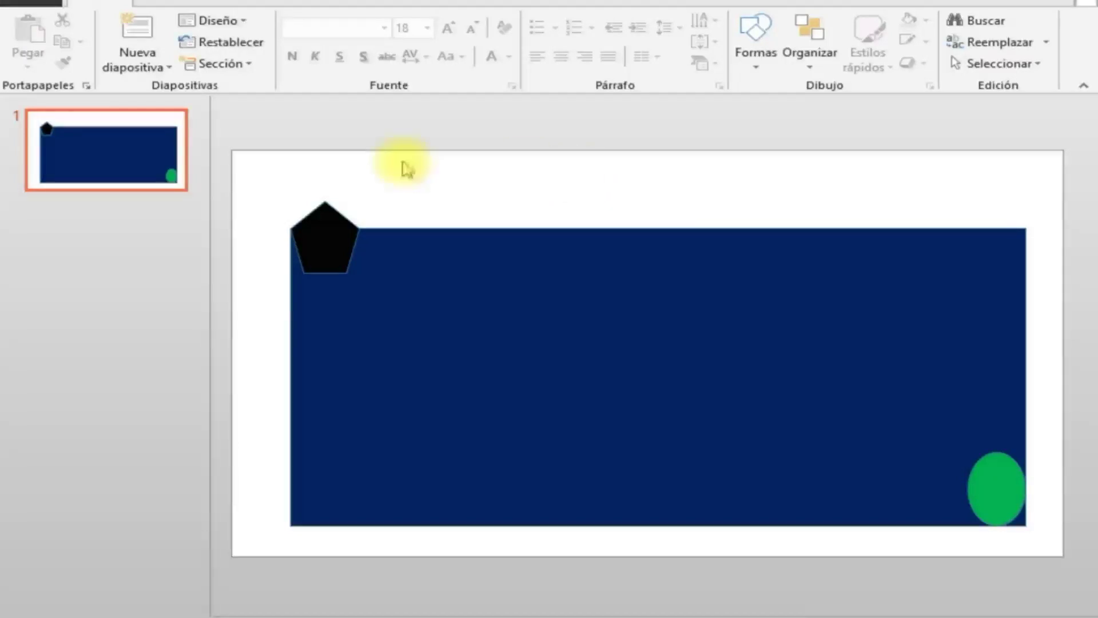
Draw a rectangle inside the navy rectangle and fill it dark grey.
click(200, 3)
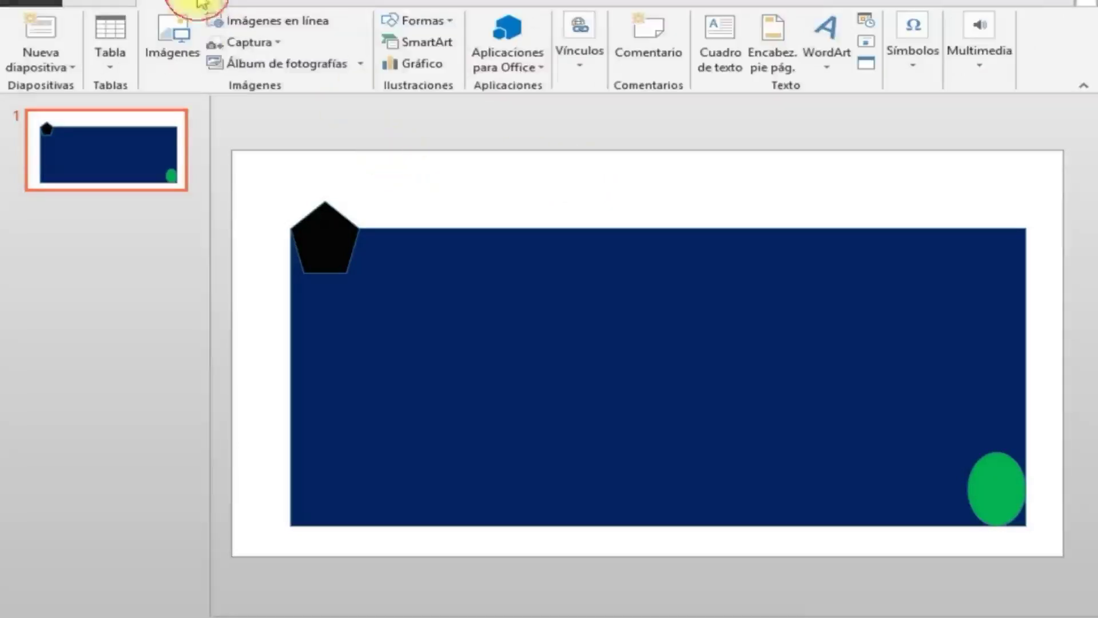
click(441, 21)
click(481, 66)
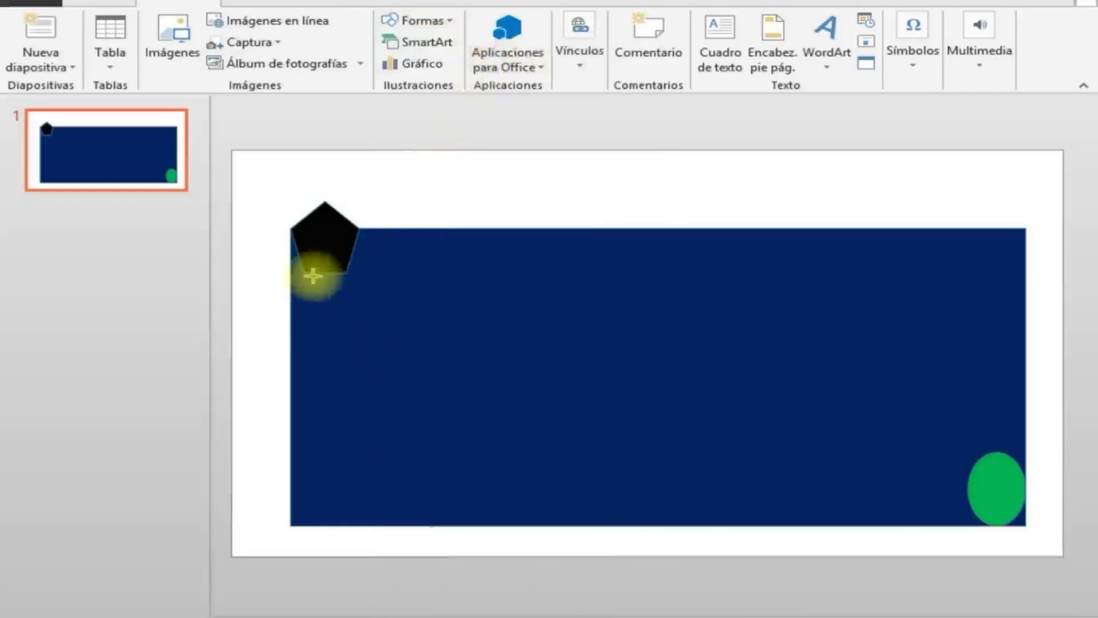
drag(302, 273, 963, 519)
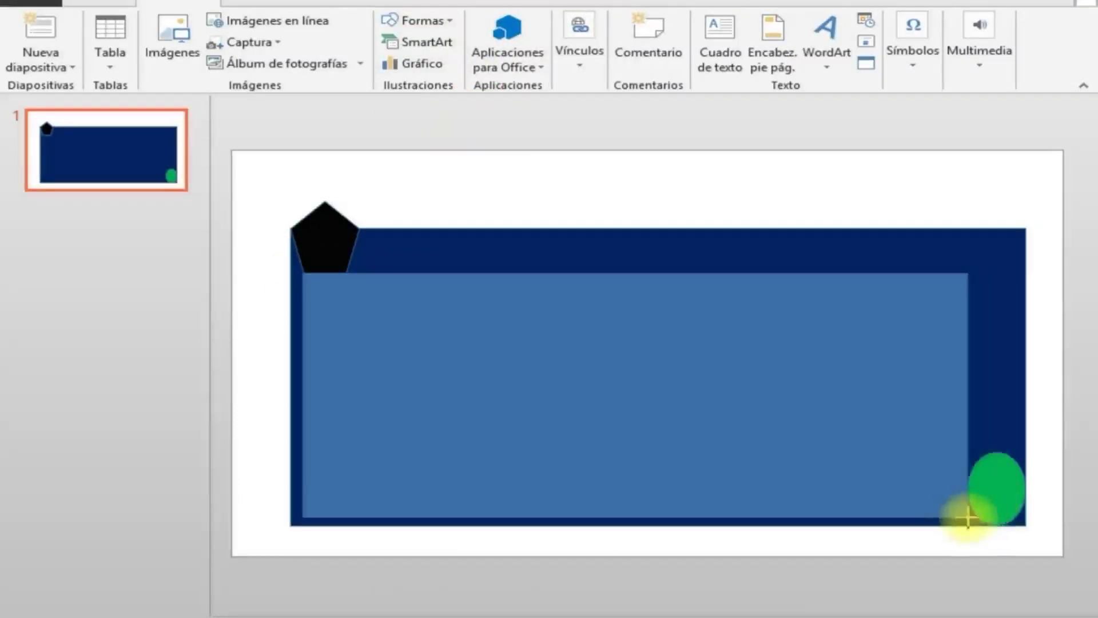
drag(966, 517, 967, 490)
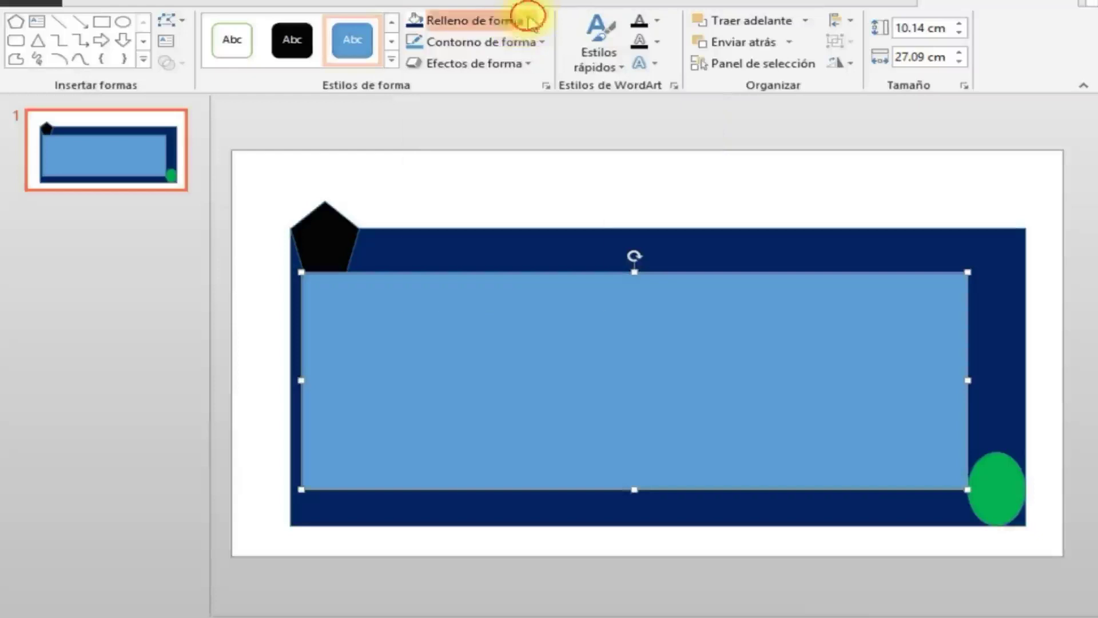
click(529, 21)
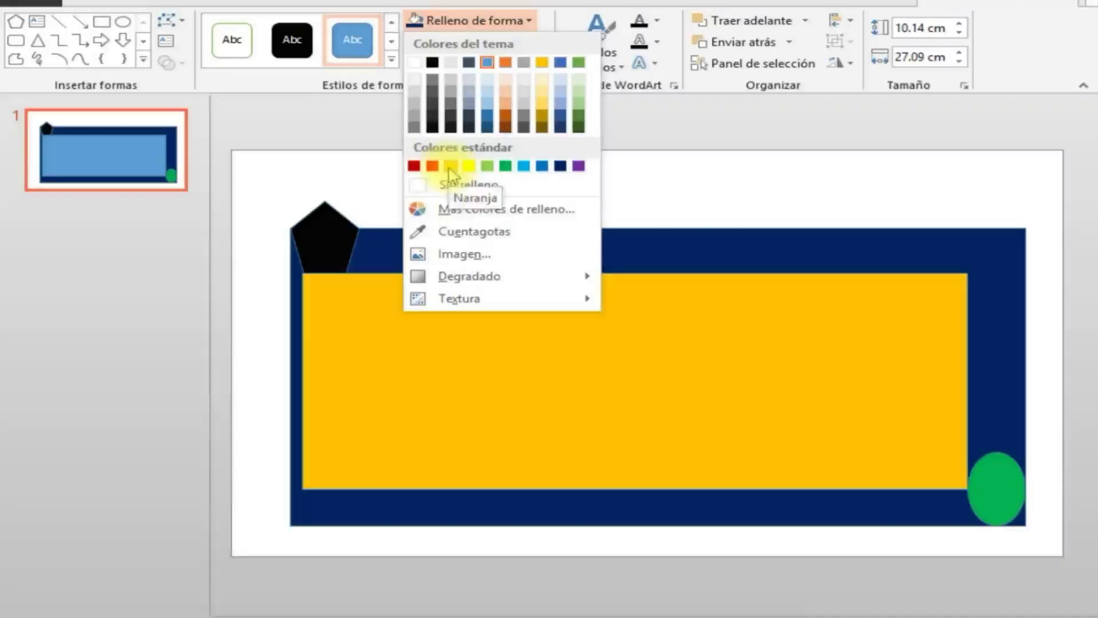
click(451, 126)
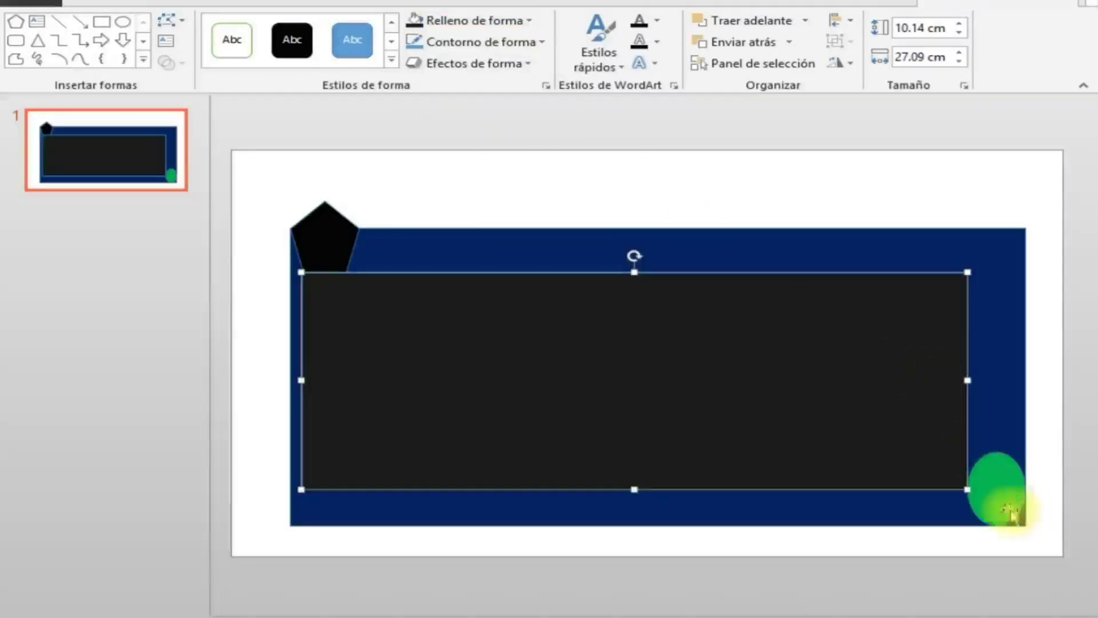
Widen the charcoal rectangle to the right, then group it with the navy rectangle.
drag(967, 380, 1008, 380)
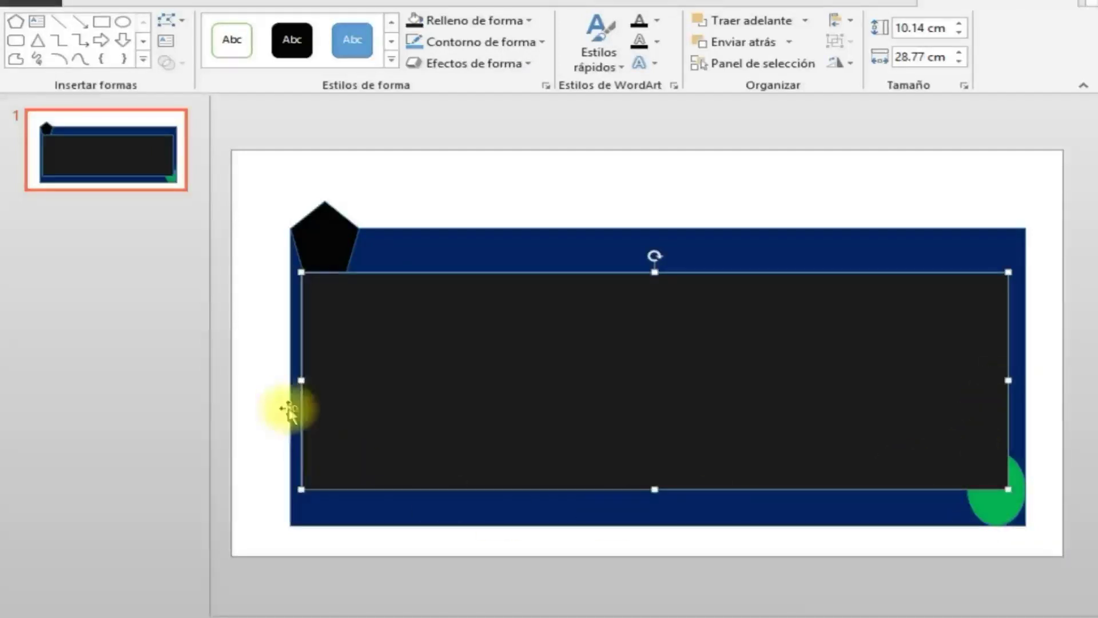
click(274, 392)
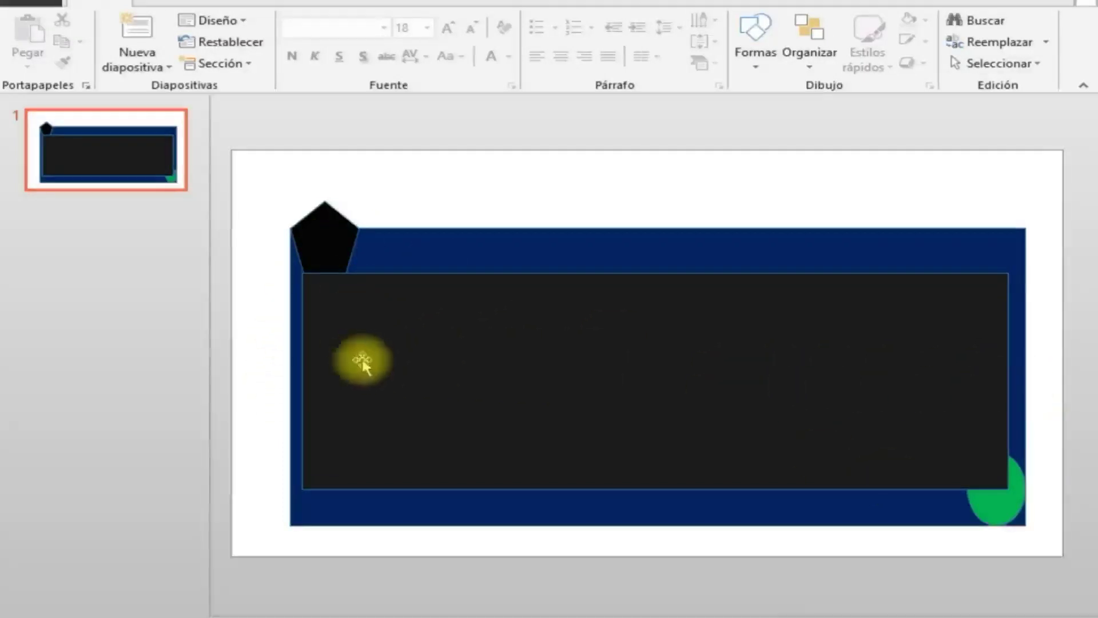
click(417, 240)
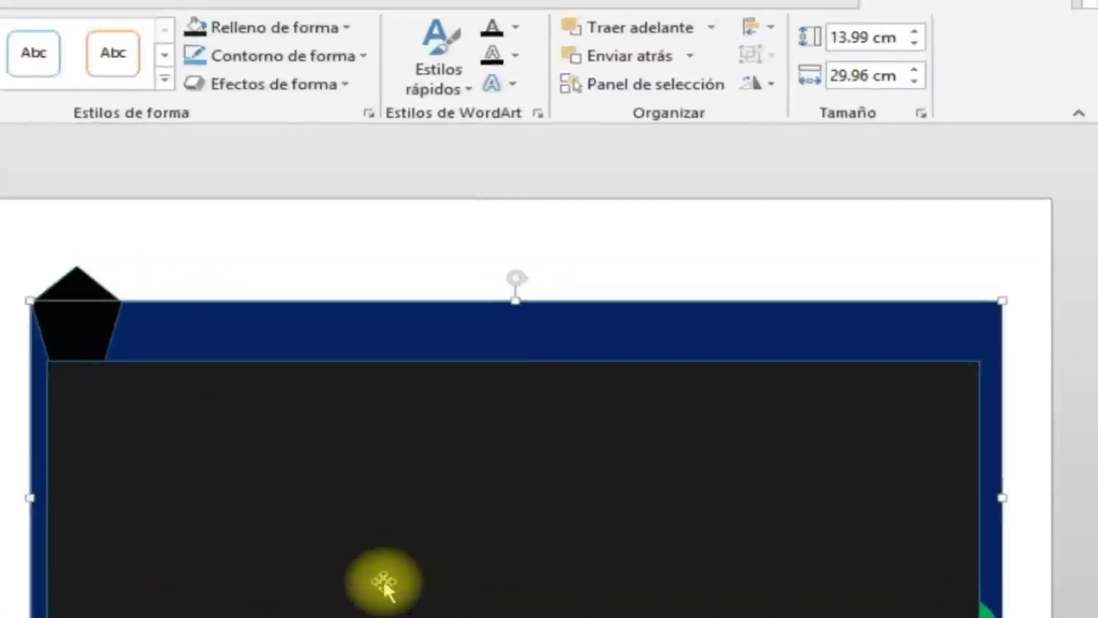
shift+click(440, 569)
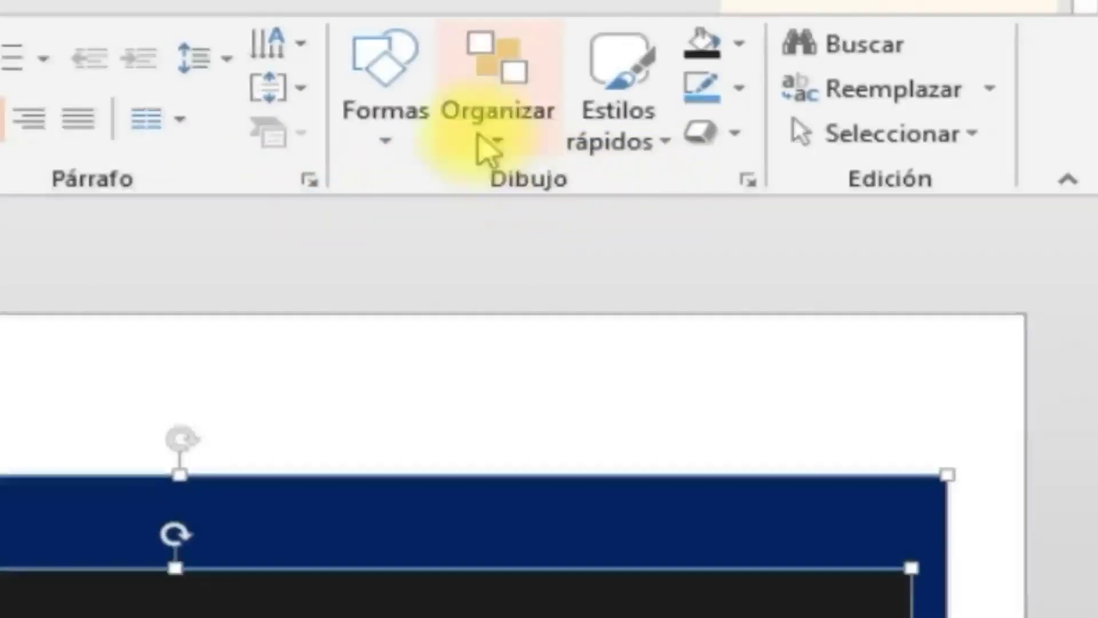
click(491, 138)
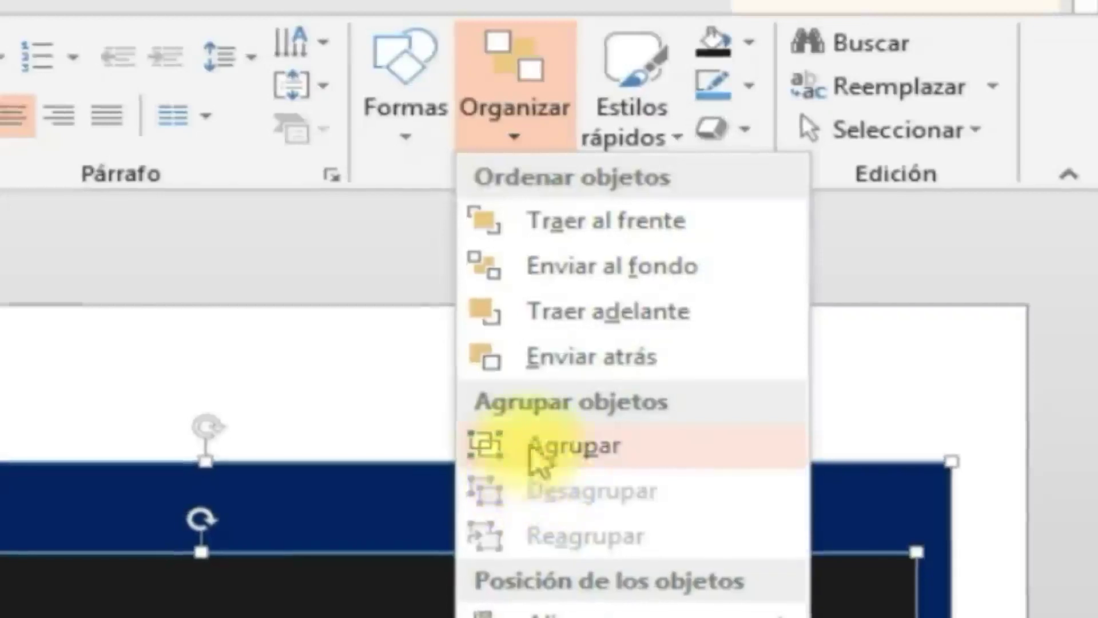
click(625, 458)
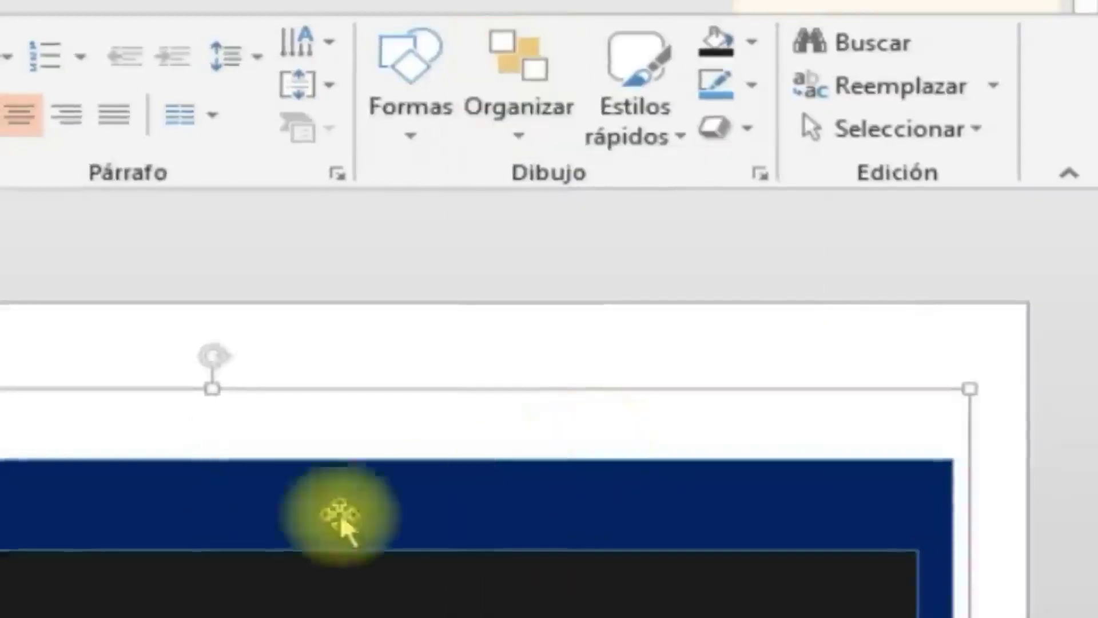
key(Escape)
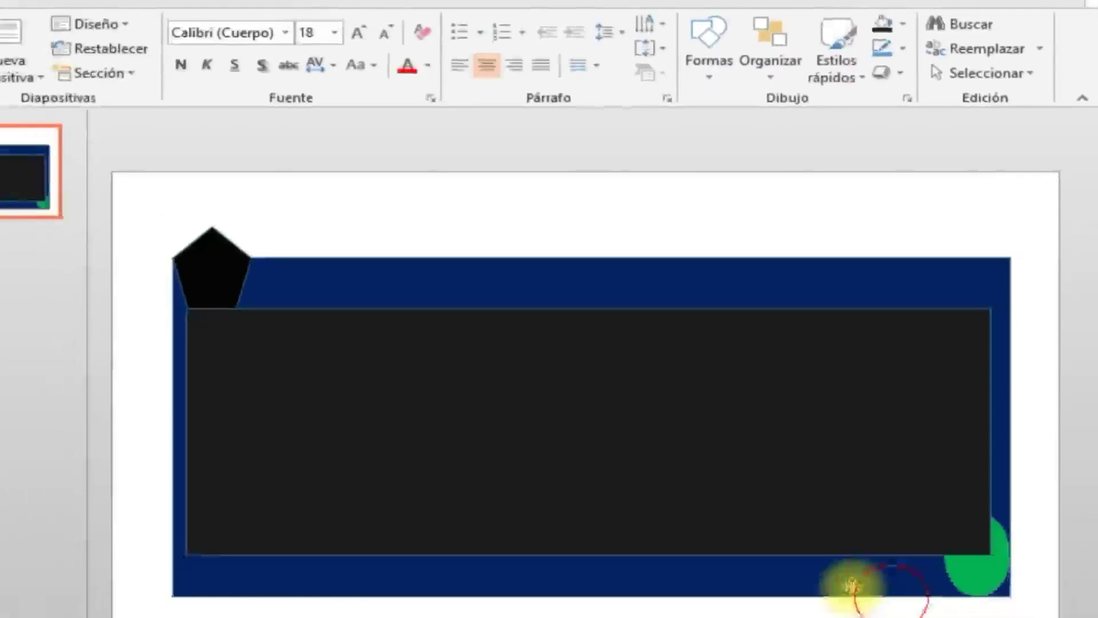
Move the grouped shapes back onto the slide.
drag(852, 588, 736, 478)
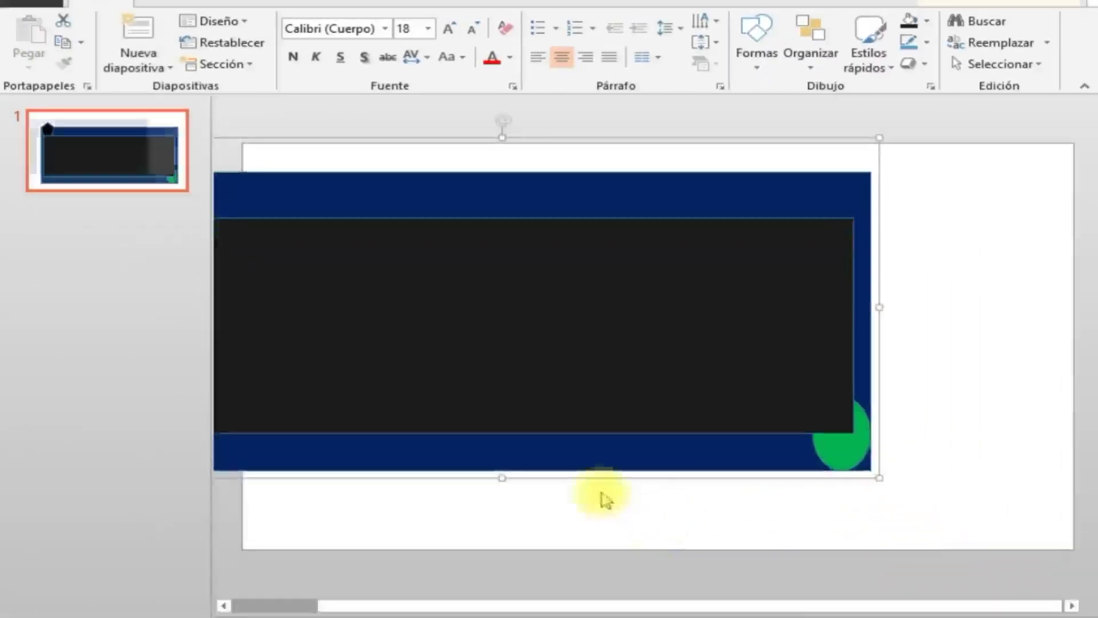
mouse_move(598, 473)
mouse_down()
mouse_move(693, 458)
mouse_move(737, 474)
mouse_up()
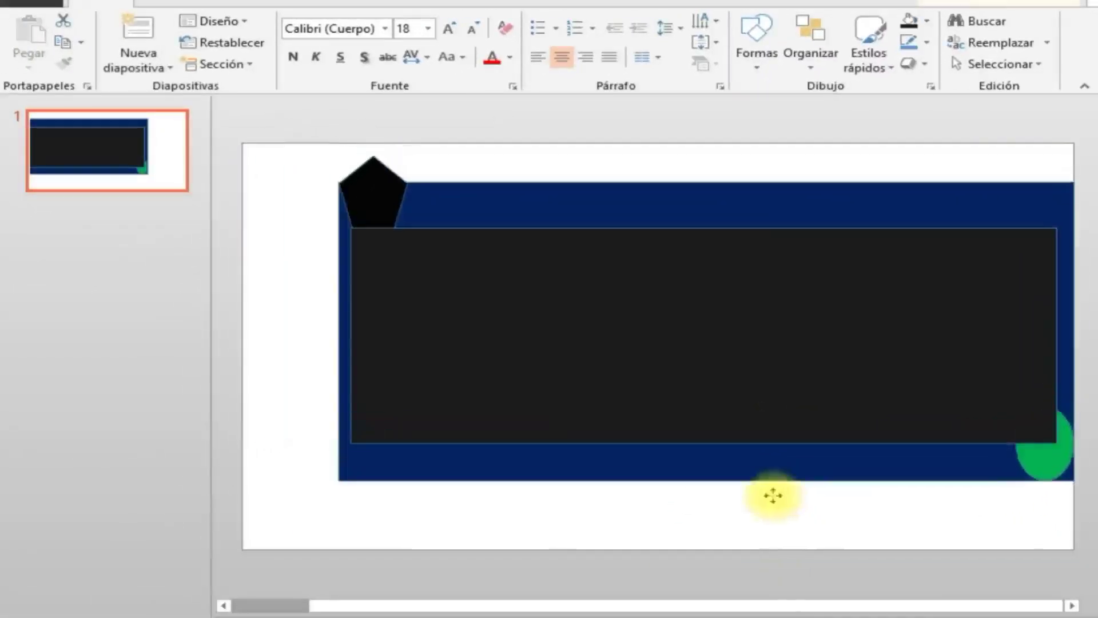
drag(737, 474, 750, 503)
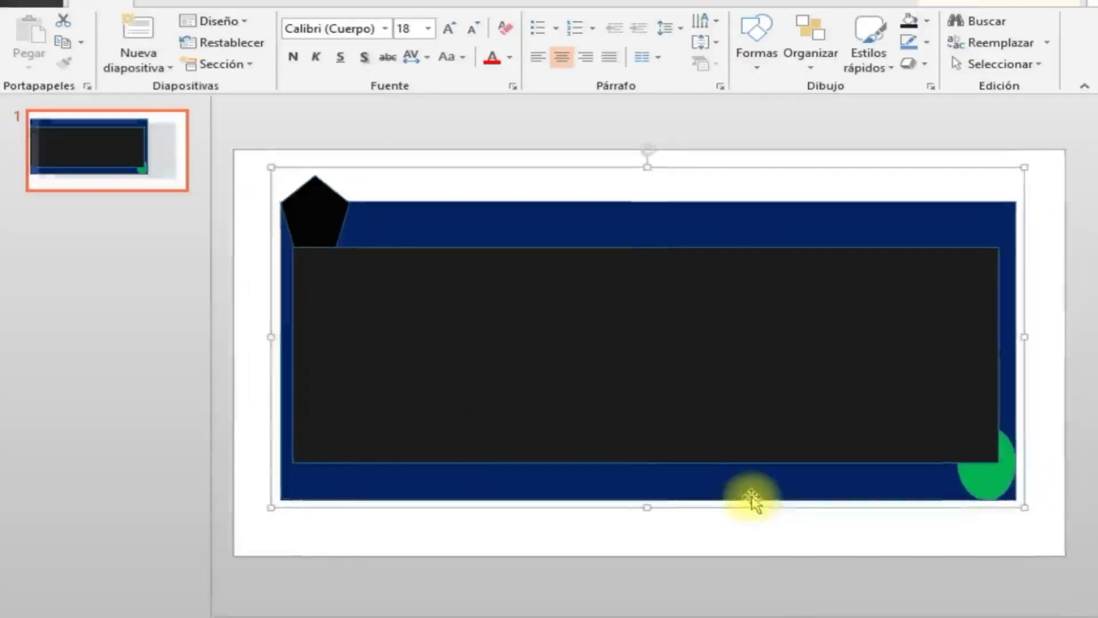
Stretch the black pentagon inside the group wider and taller.
click(452, 346)
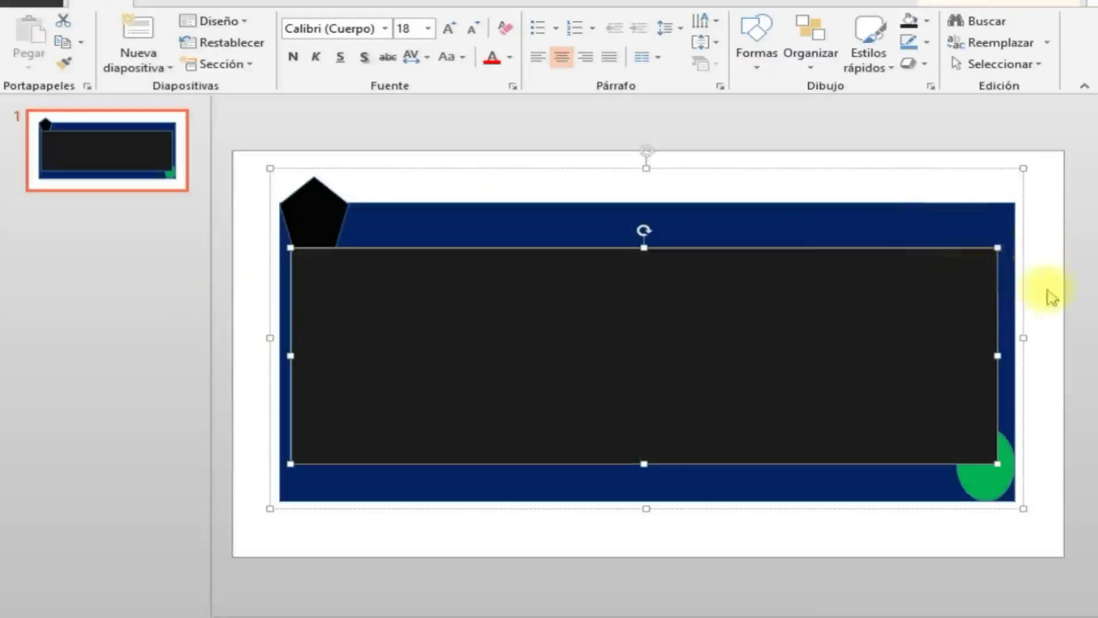
click(320, 266)
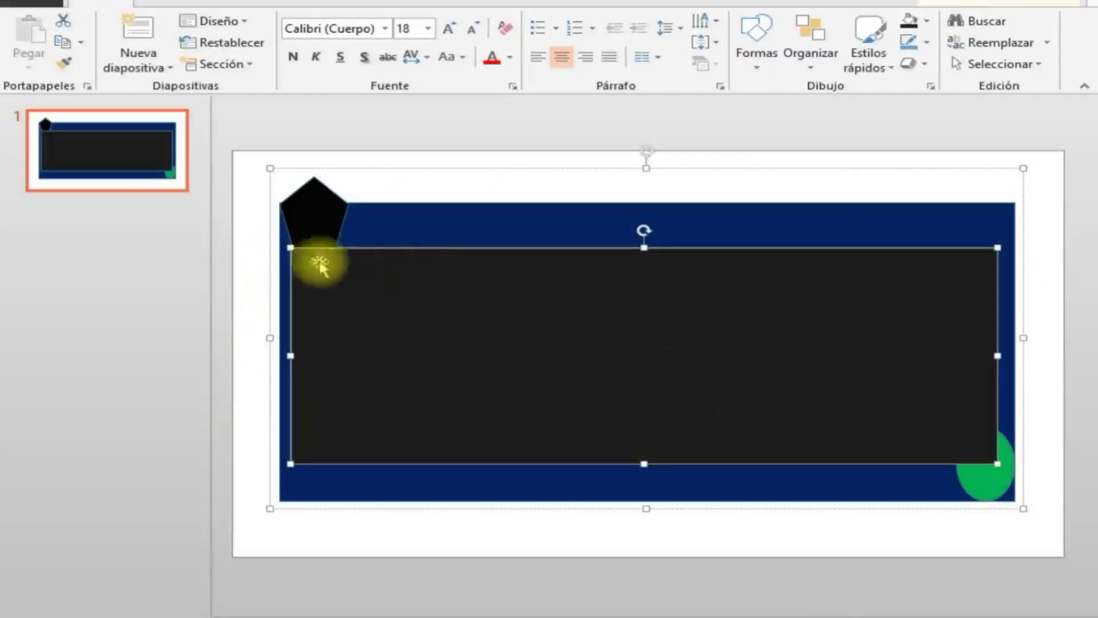
click(331, 232)
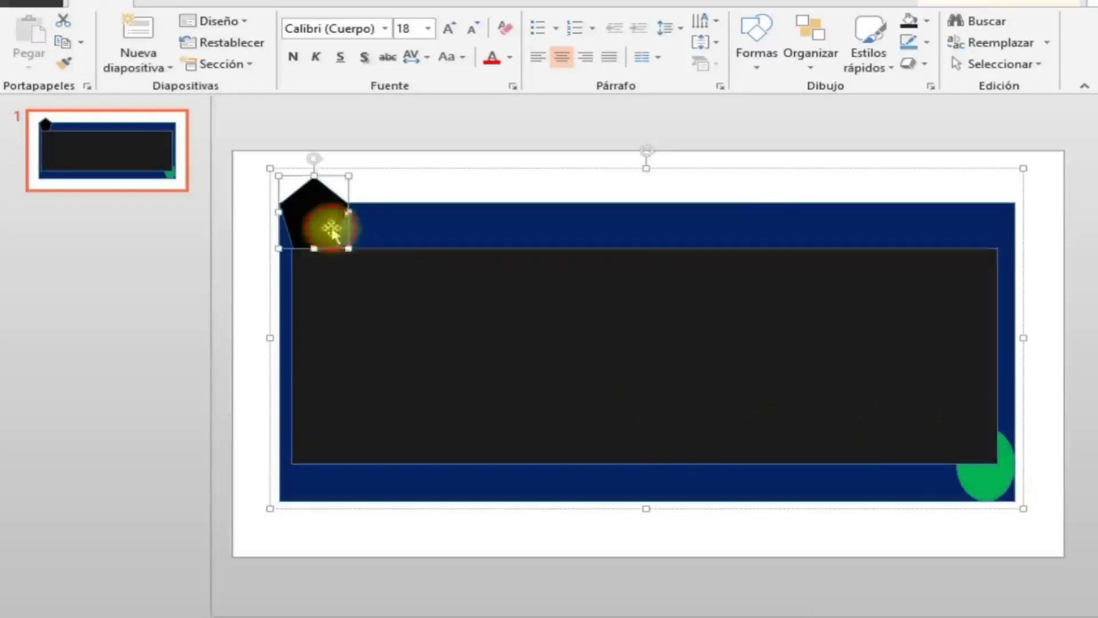
drag(343, 211, 486, 215)
drag(380, 247, 392, 344)
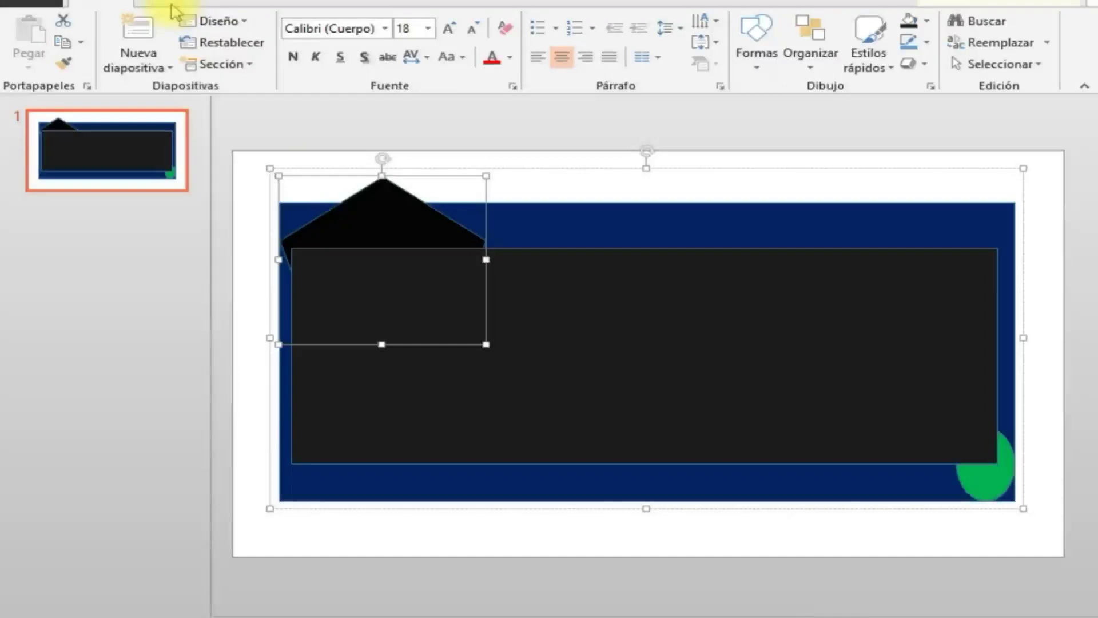
Change the black pentagon into a rectangle via Editar forma > Cambiar forma.
click(1029, 5)
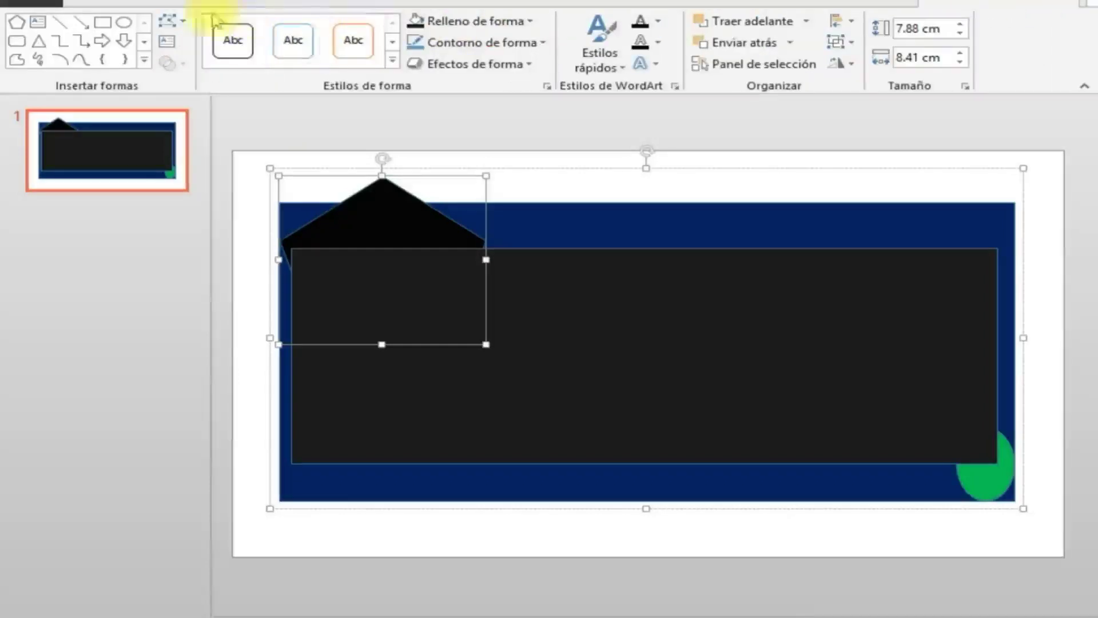
click(170, 19)
mouse_move(231, 43)
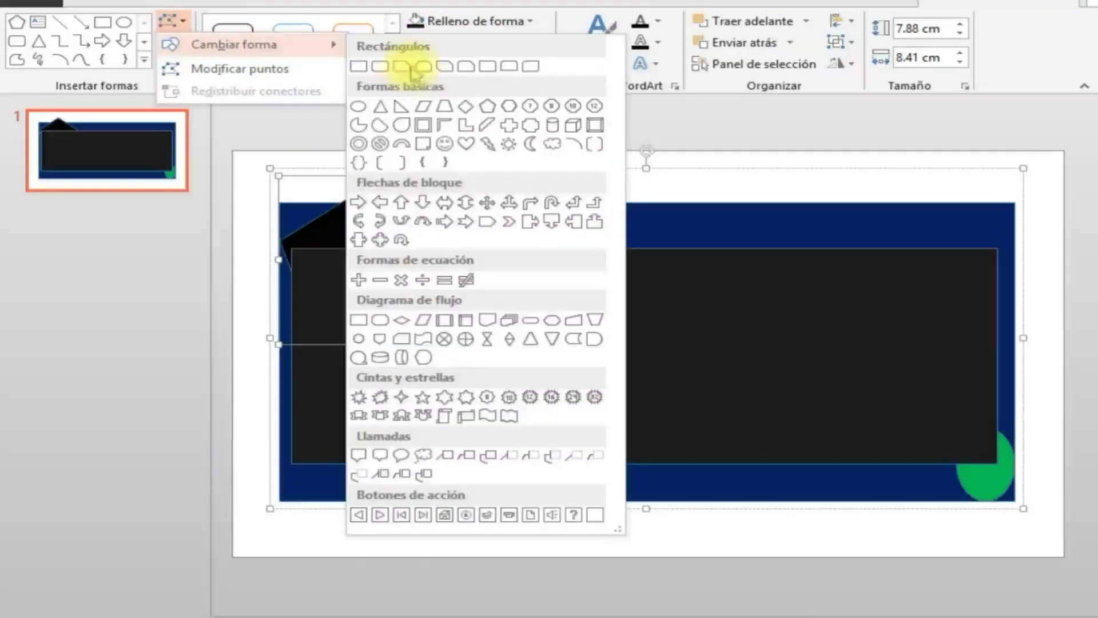
click(359, 66)
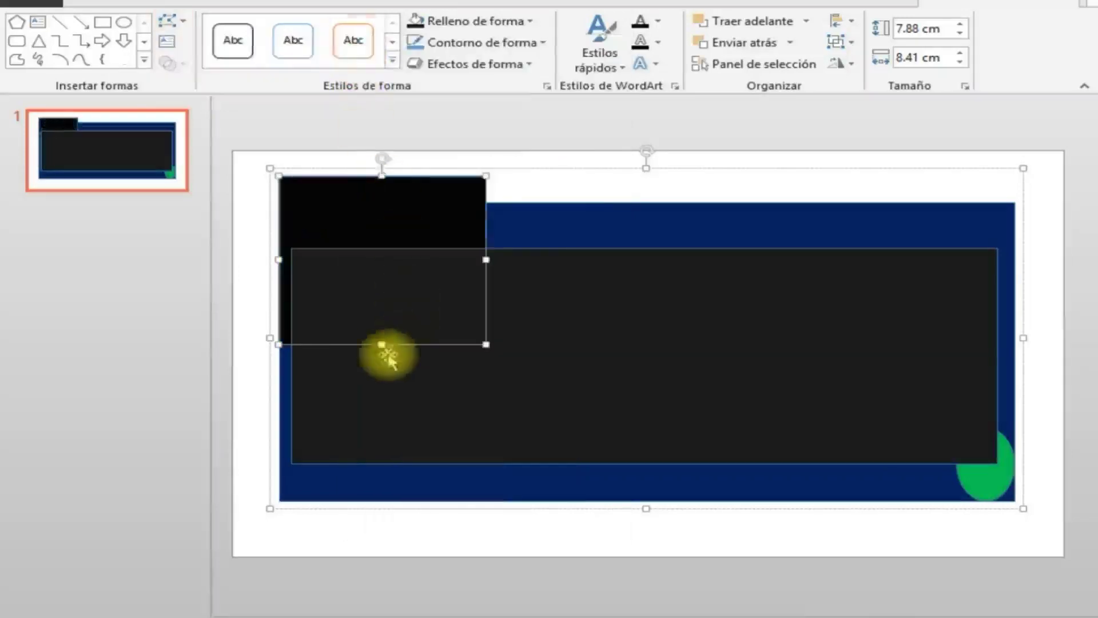
Resize the black rectangle to a 2.83 × 7.93 cm tab on the charcoal rectangle.
drag(382, 343, 384, 248)
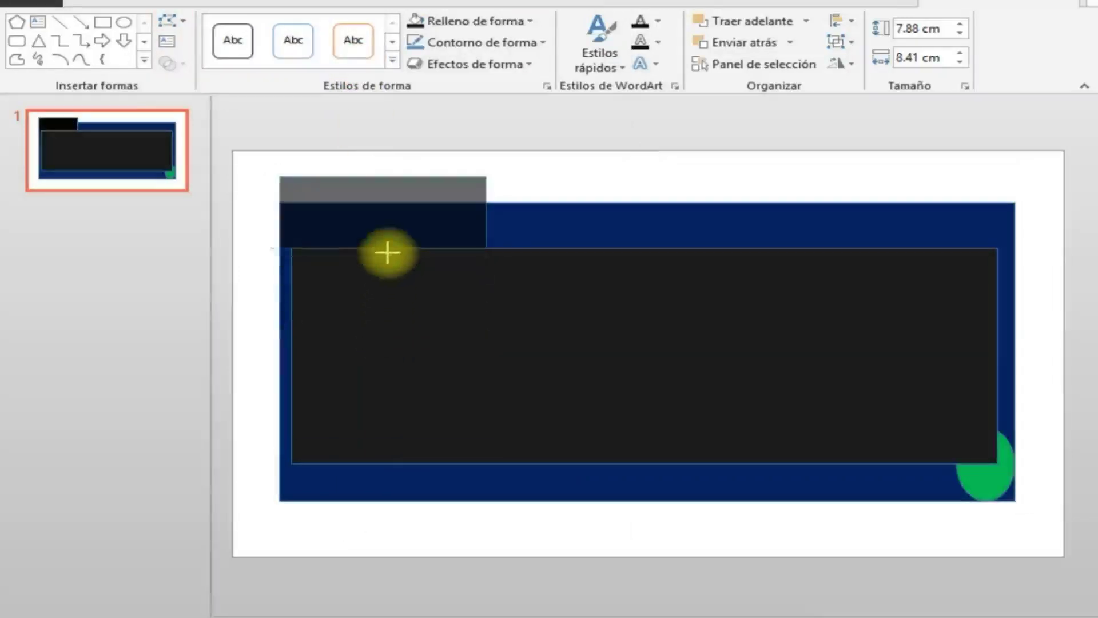
click(380, 258)
click(377, 193)
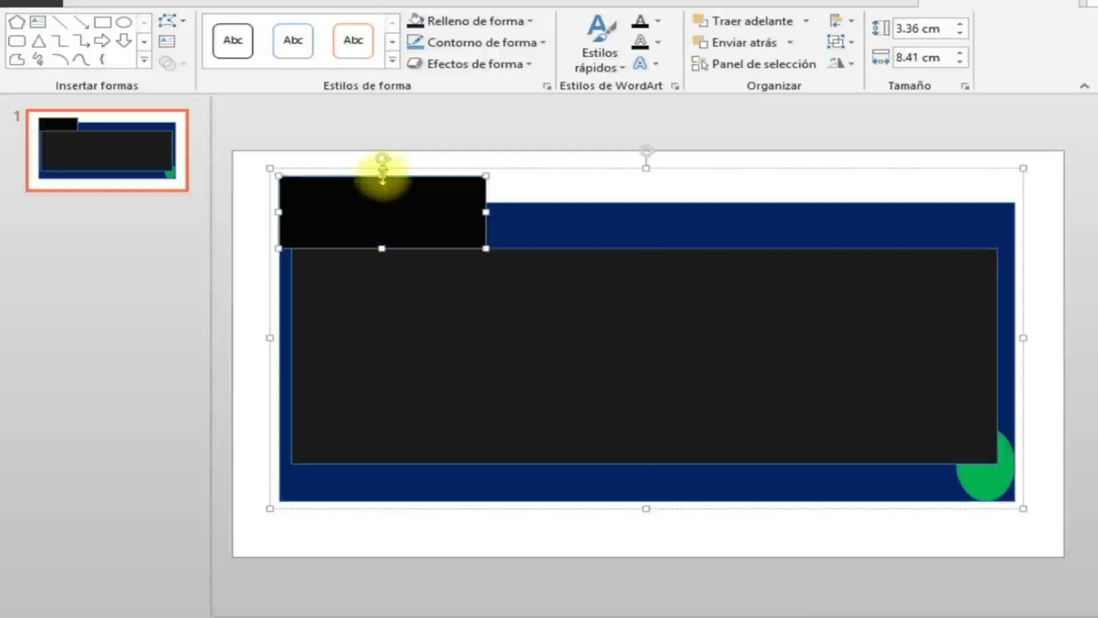
mouse_move(383, 177)
mouse_down()
mouse_move(393, 200)
mouse_move(389, 186)
mouse_up()
drag(279, 216, 290, 215)
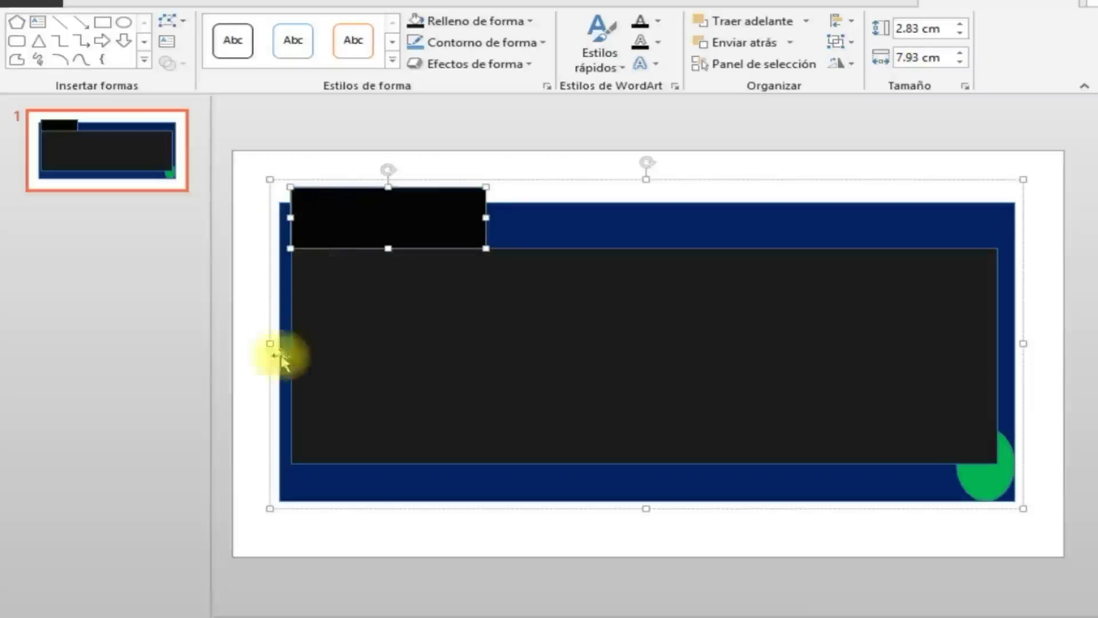
Type the label 'Concepto' on the black tab.
text(Concepto)
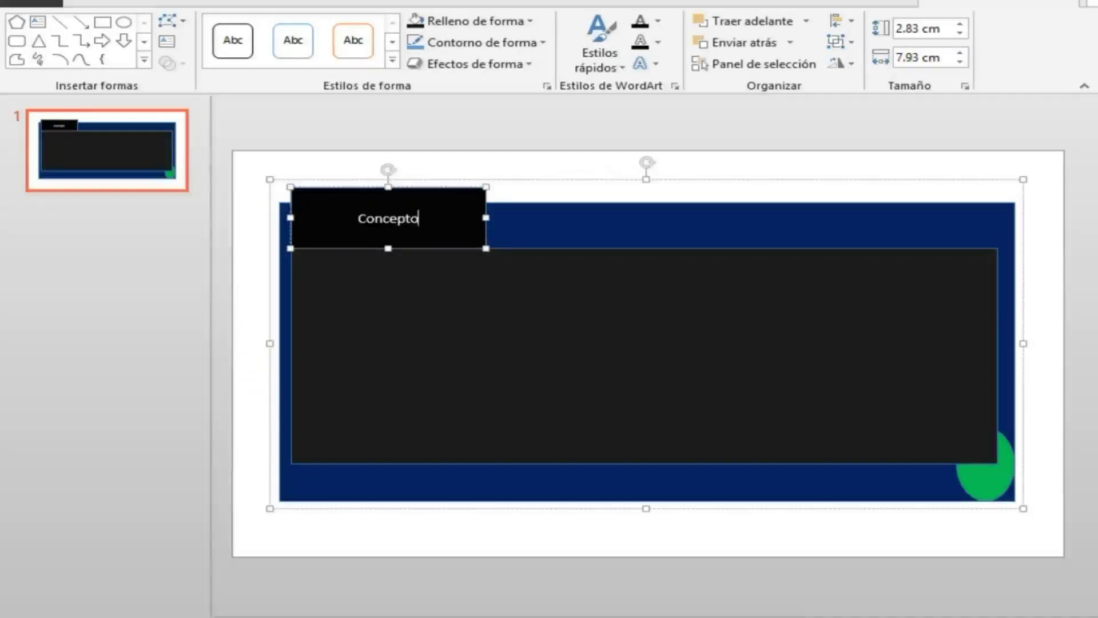
click(182, 3)
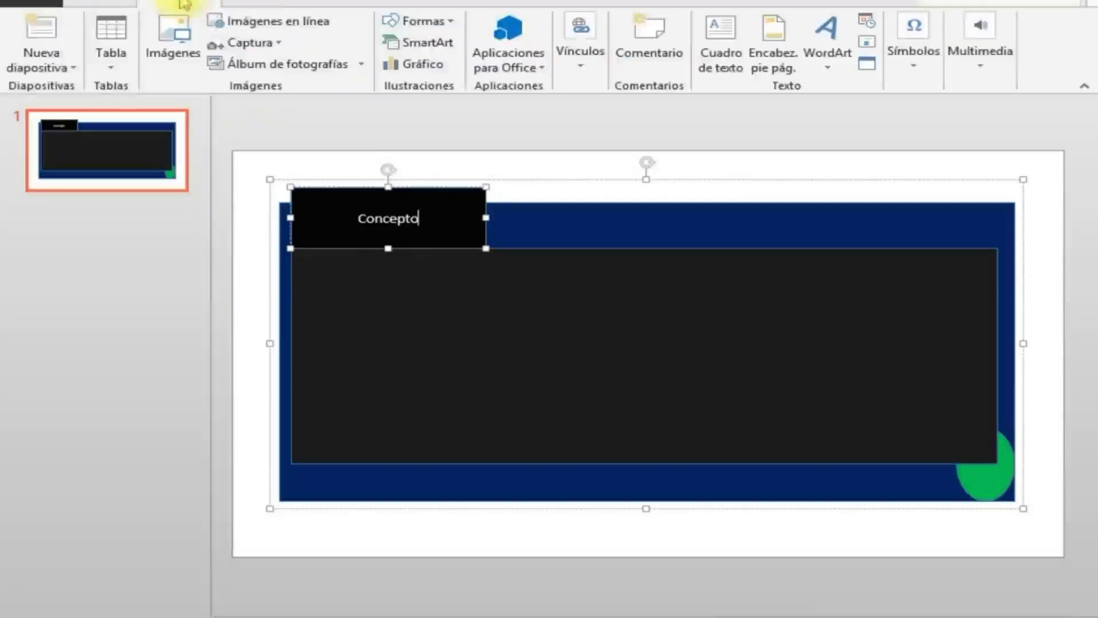
click(114, 5)
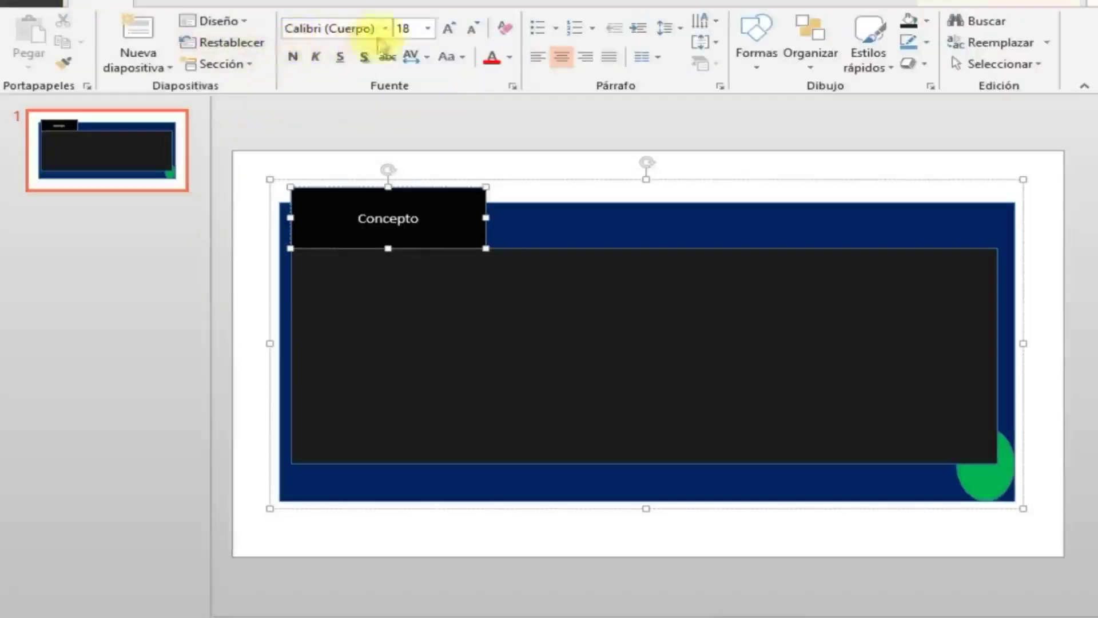
Format 'Concepto' as 24-pt Arial Narrow, centred, then select the large dark box.
click(429, 28)
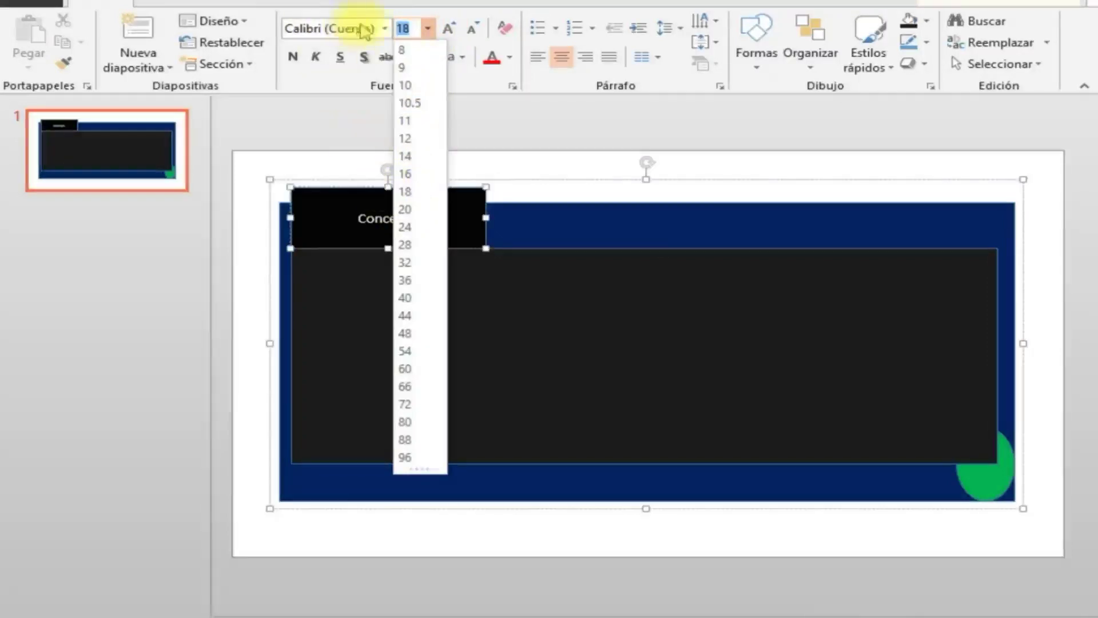
click(485, 219)
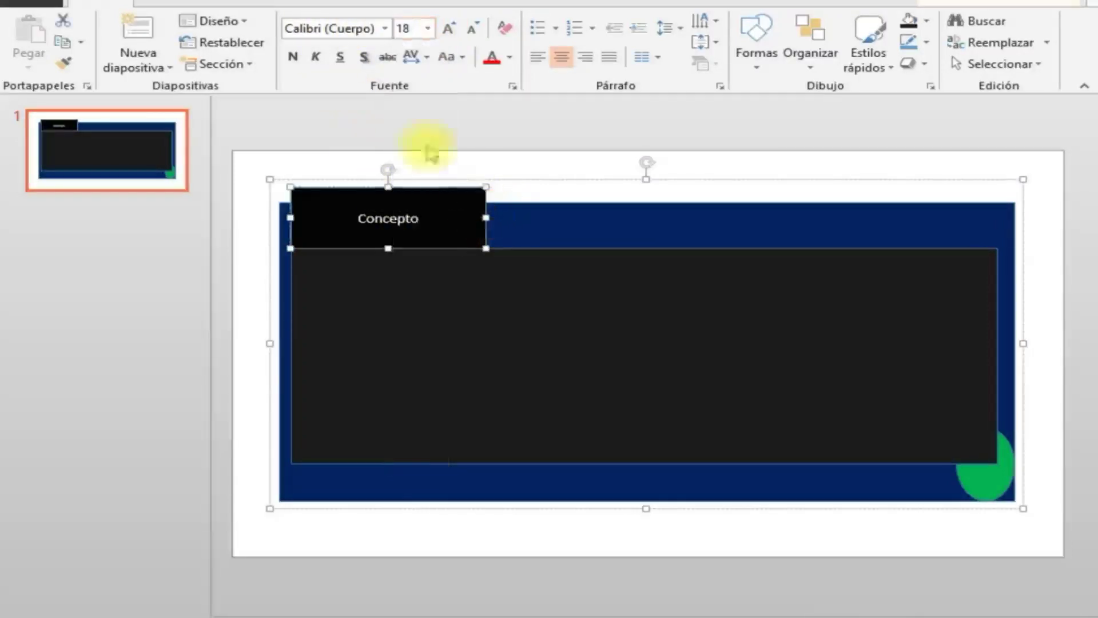
click(384, 28)
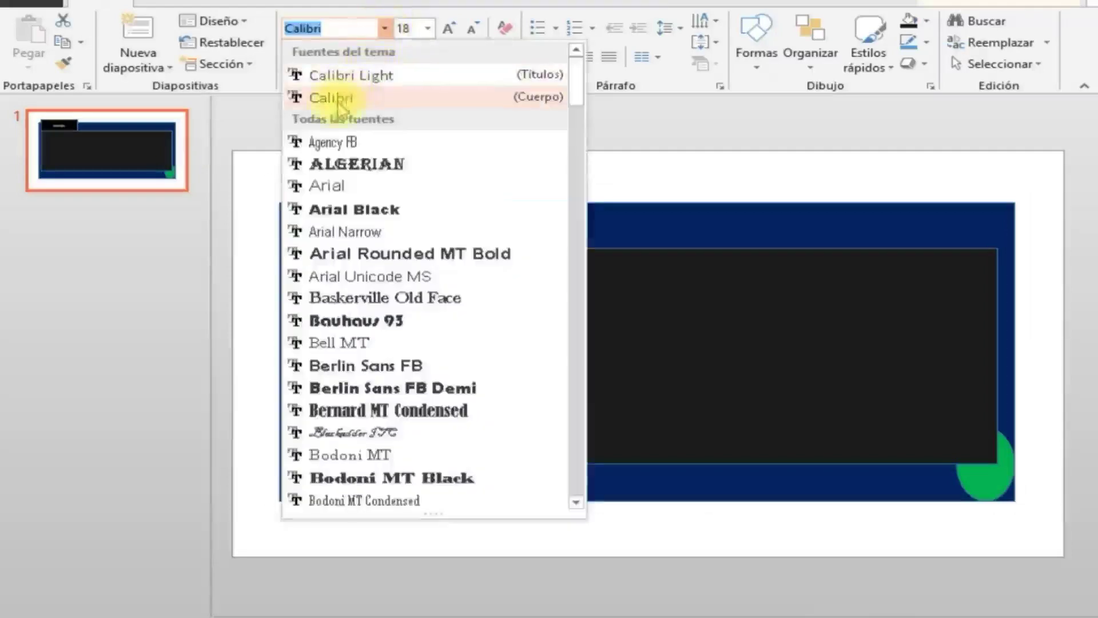
click(375, 232)
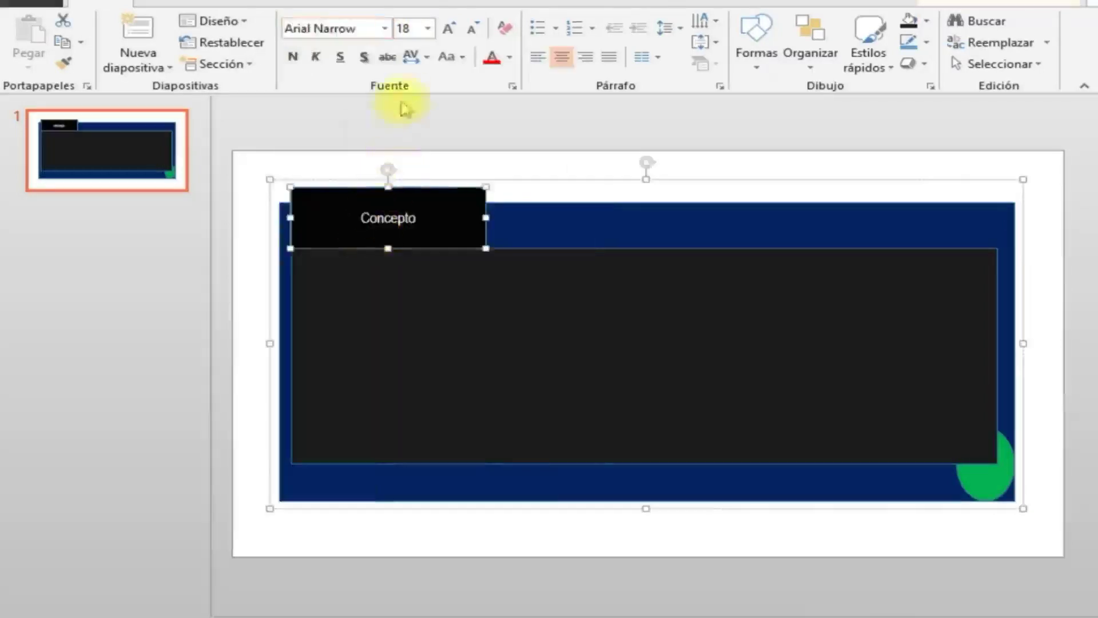
click(428, 29)
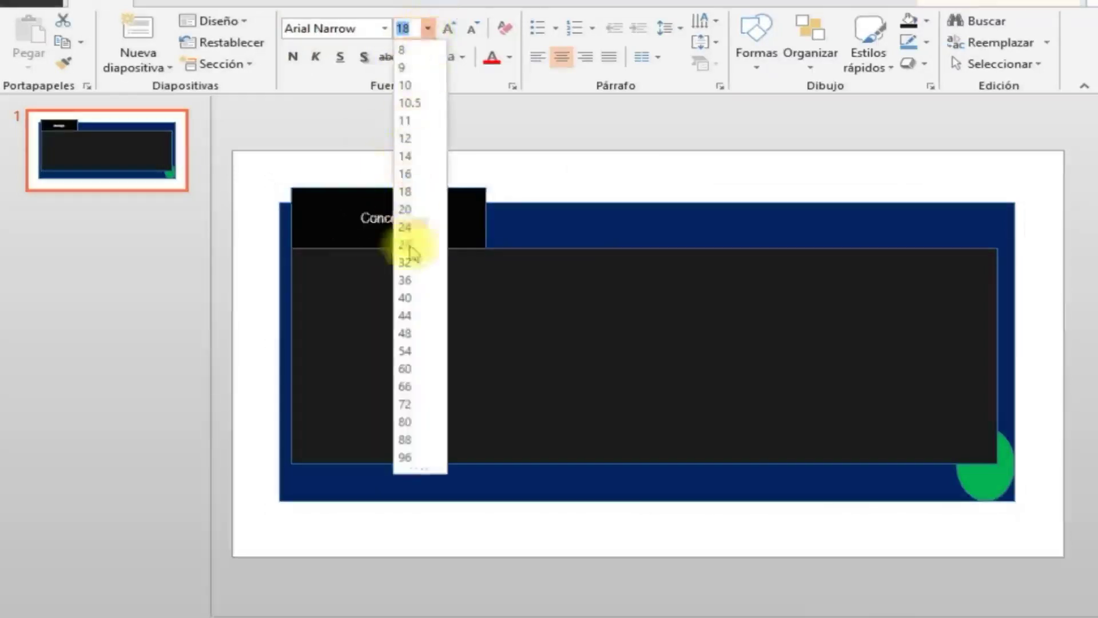
click(410, 226)
key(Escape)
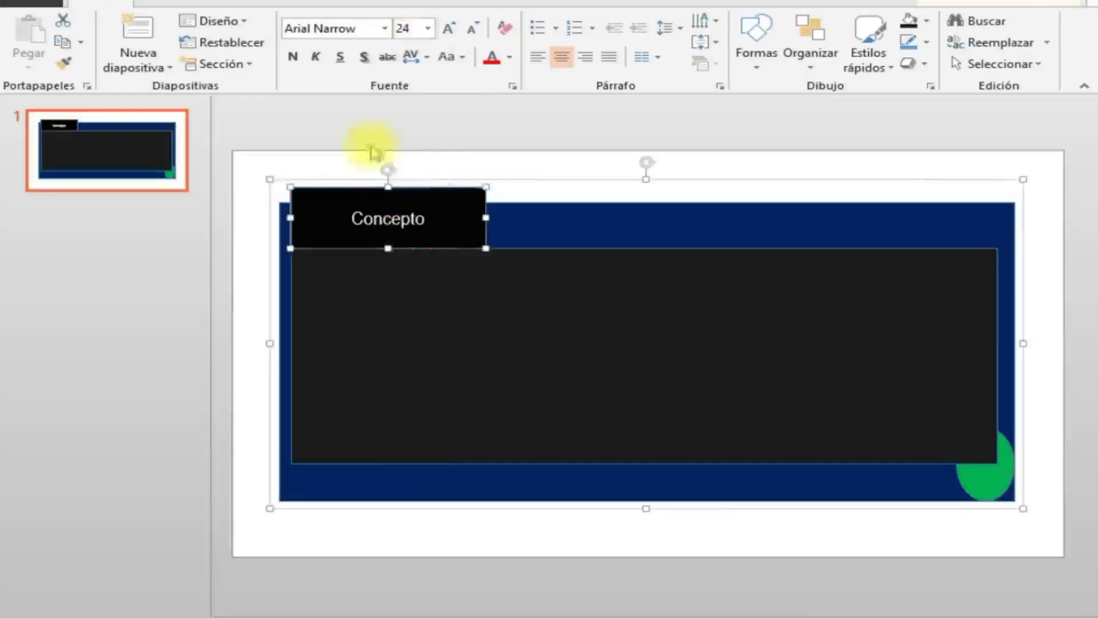
click(540, 58)
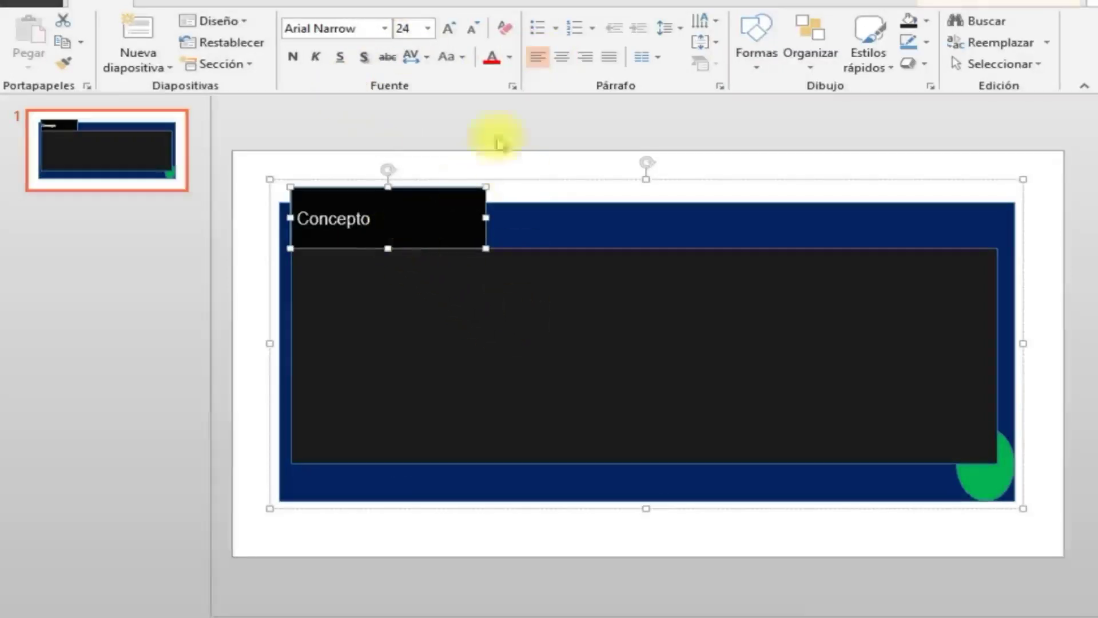
click(562, 57)
click(457, 437)
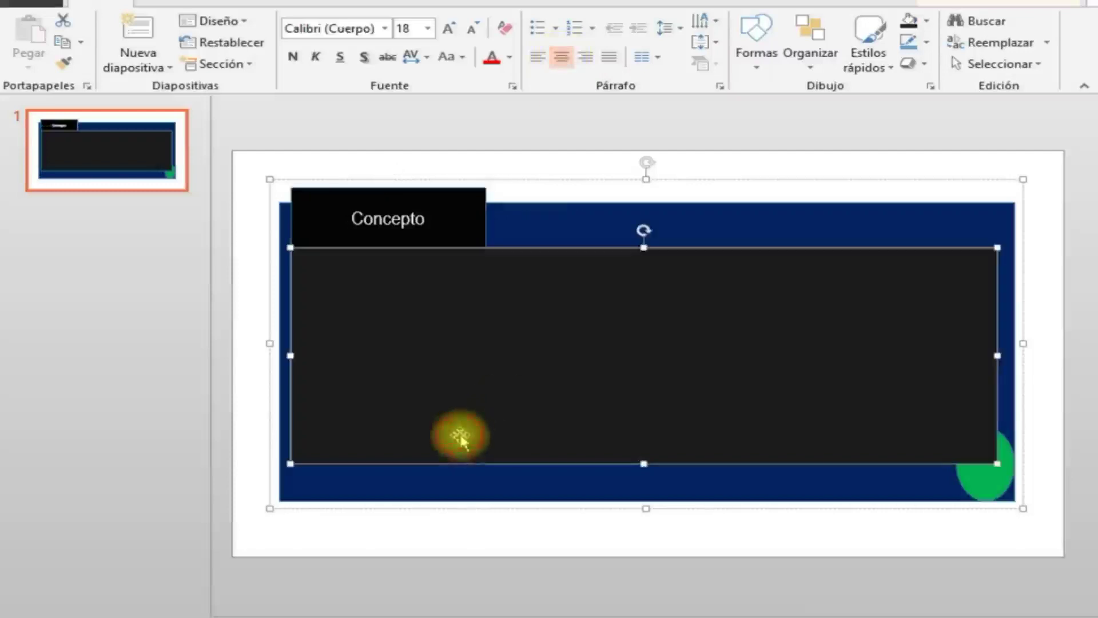
click(428, 28)
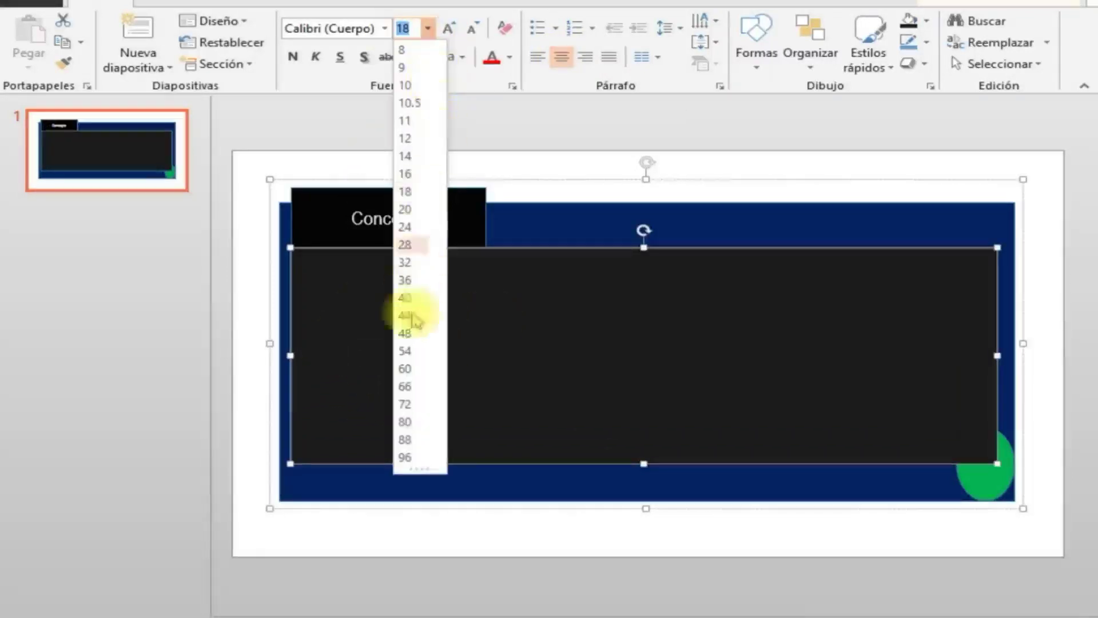
Set the dark box's text to 36 pt, left-aligned, with Superior vertical alignment.
click(404, 279)
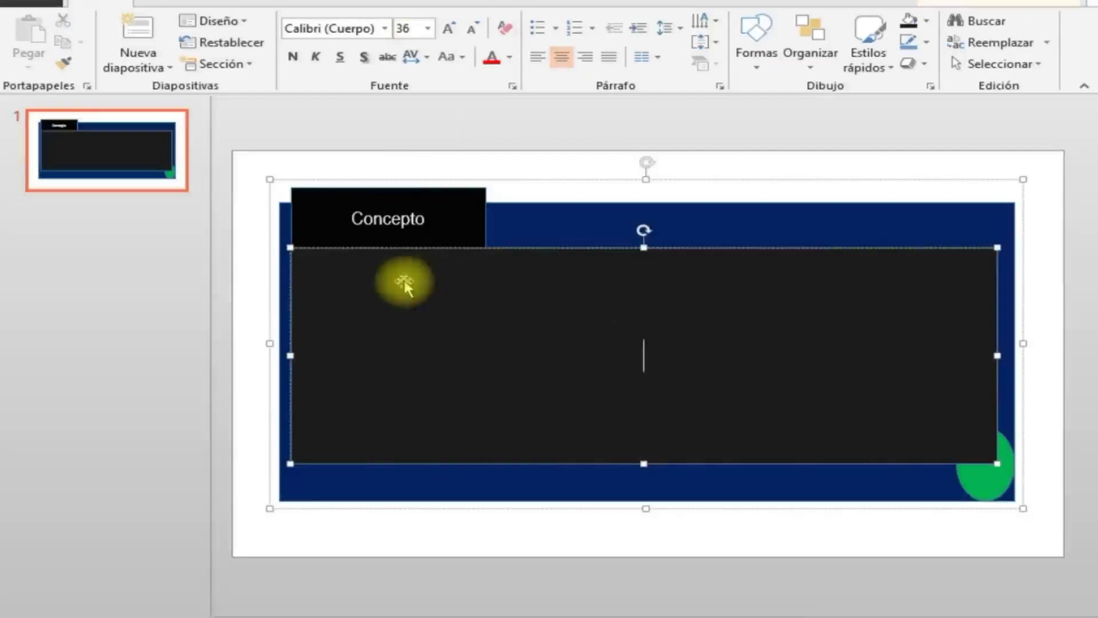
click(541, 60)
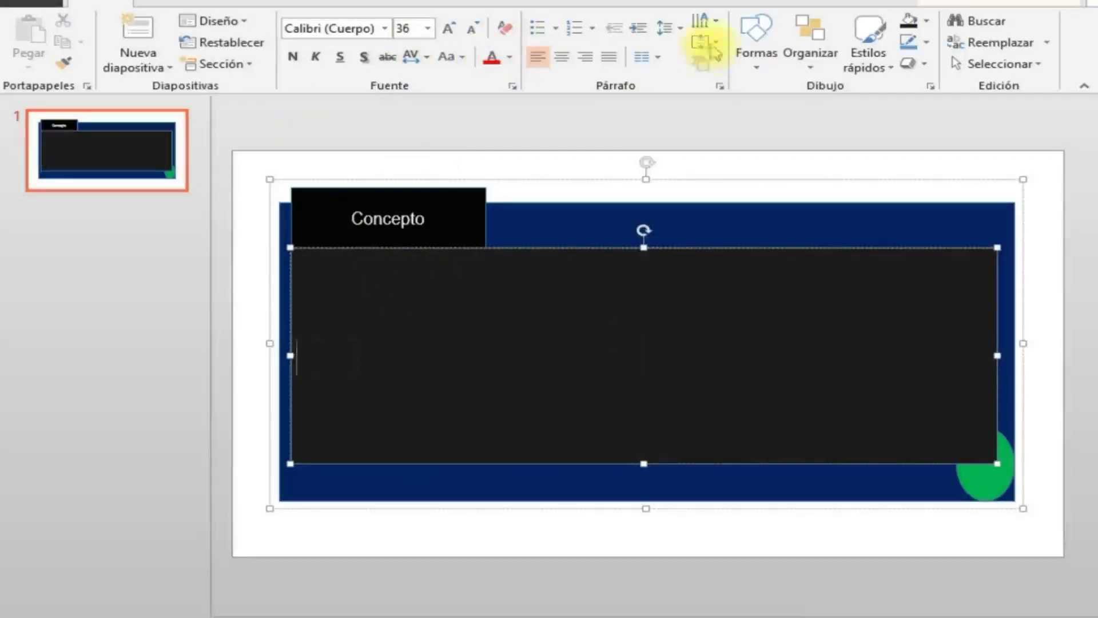
click(704, 41)
click(724, 78)
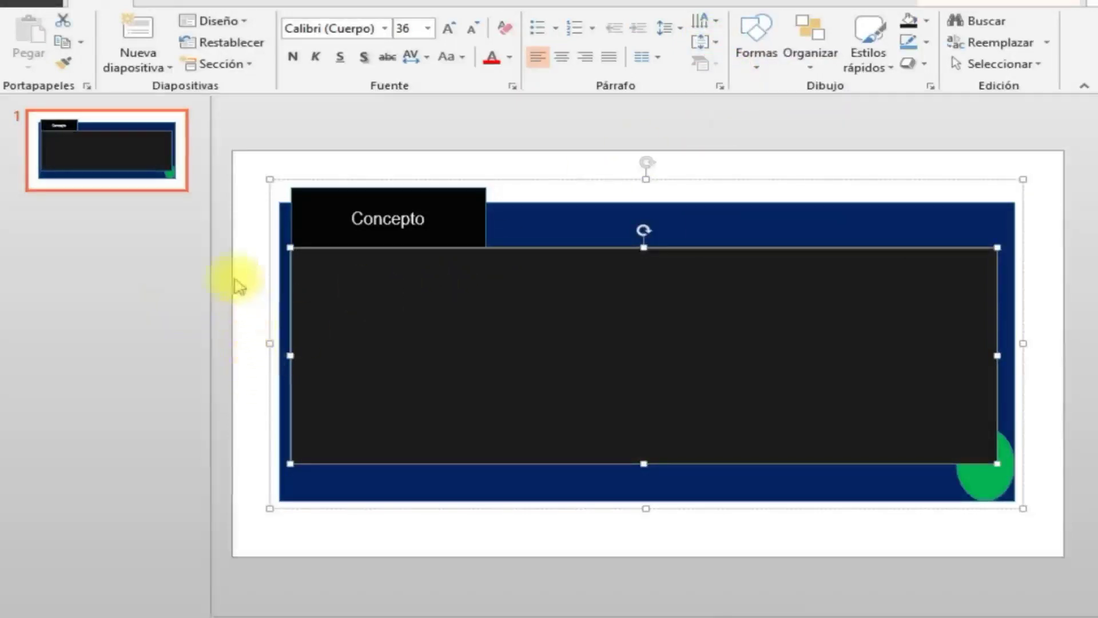
click(348, 309)
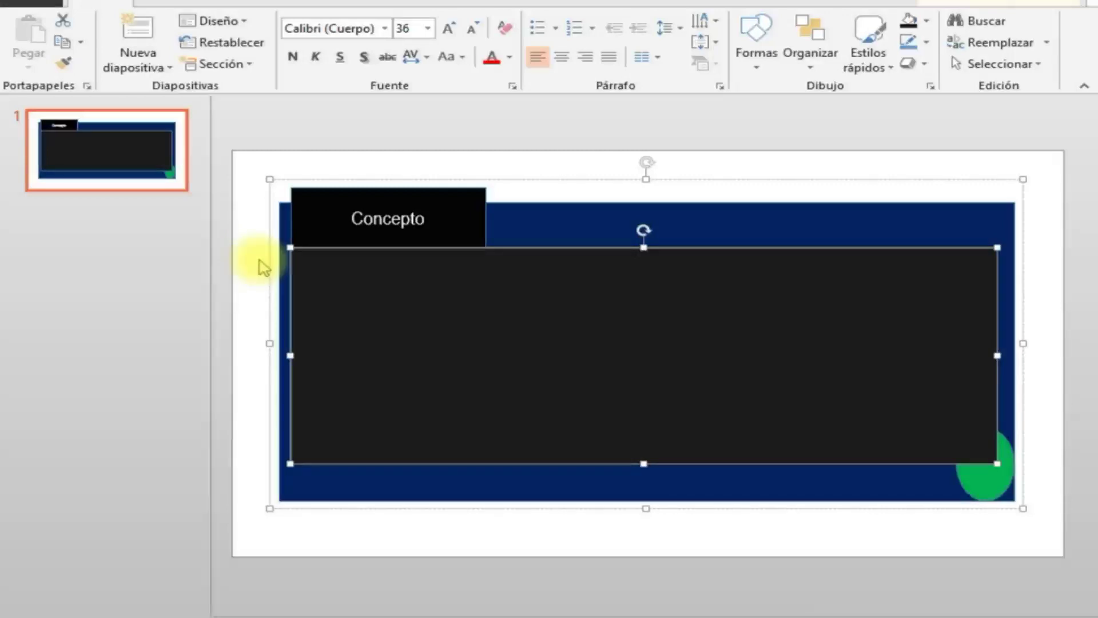
Type 'Viene del latín, mundo, significa mundo.' with the first 'mundo' italic.
text(Viene del latín, mundo)
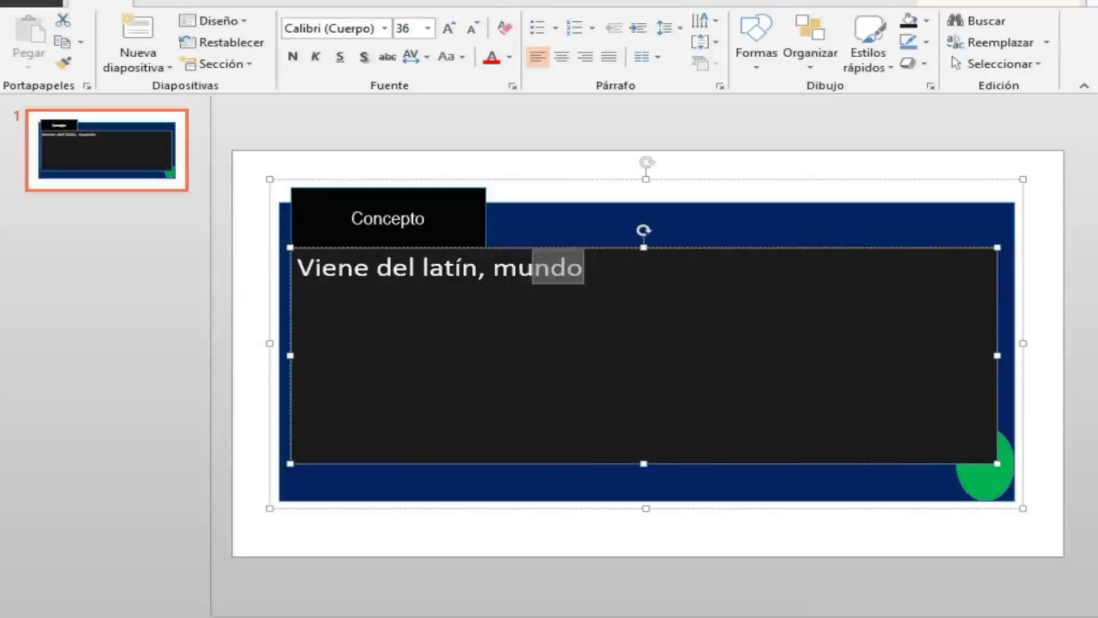
click(315, 58)
click(607, 273)
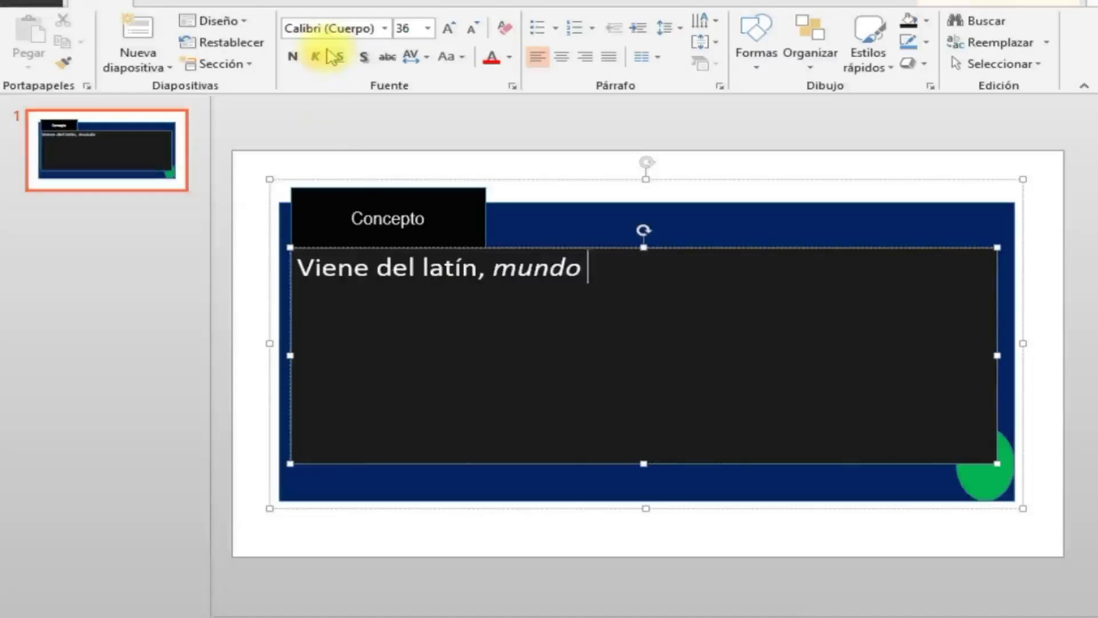
text(significa mundo)
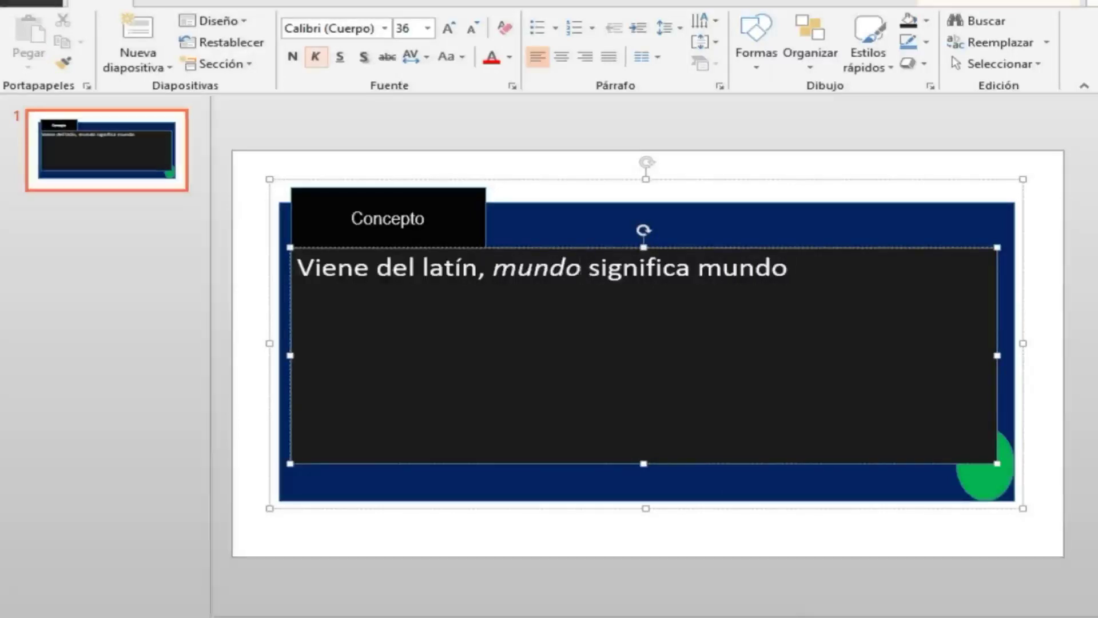
text(,)
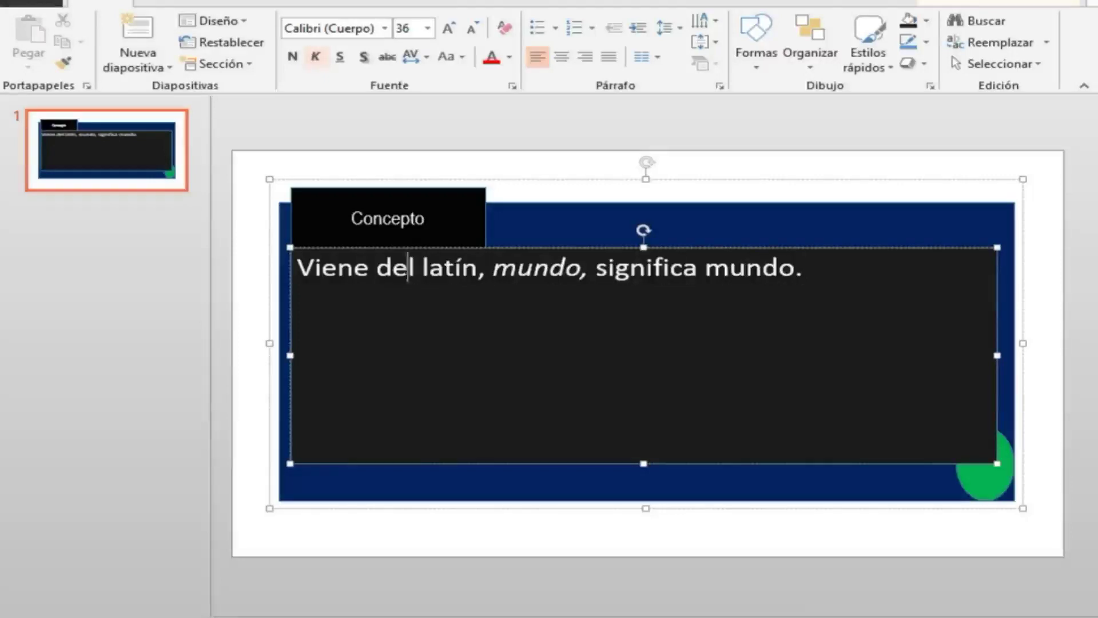
Add 'Mundus:' in front of the sentence on the same line.
key(Return)
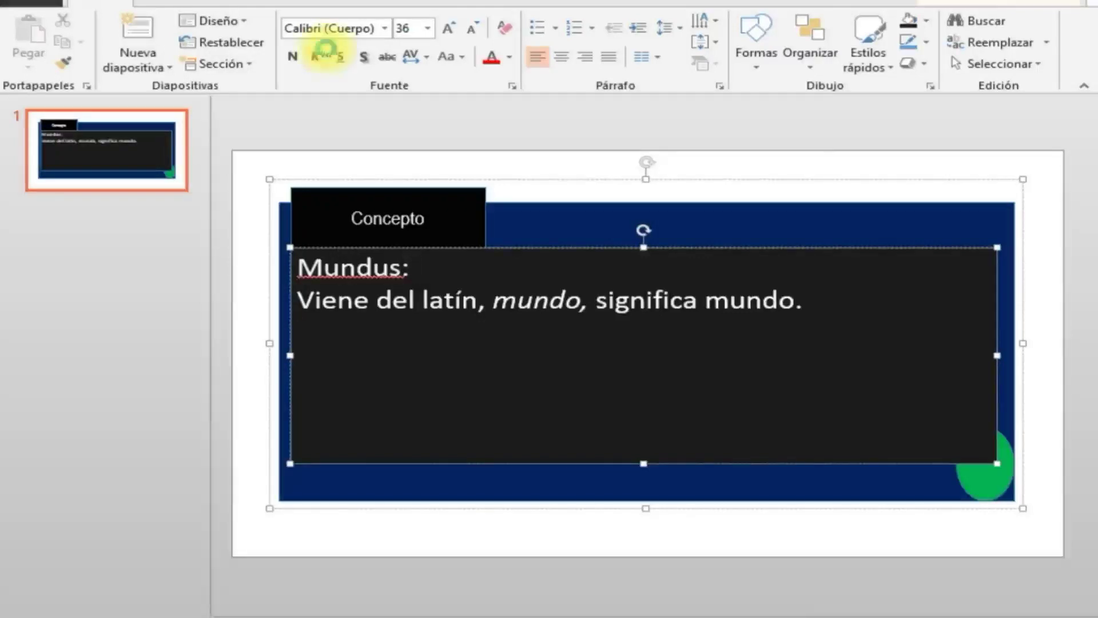
key(F12)
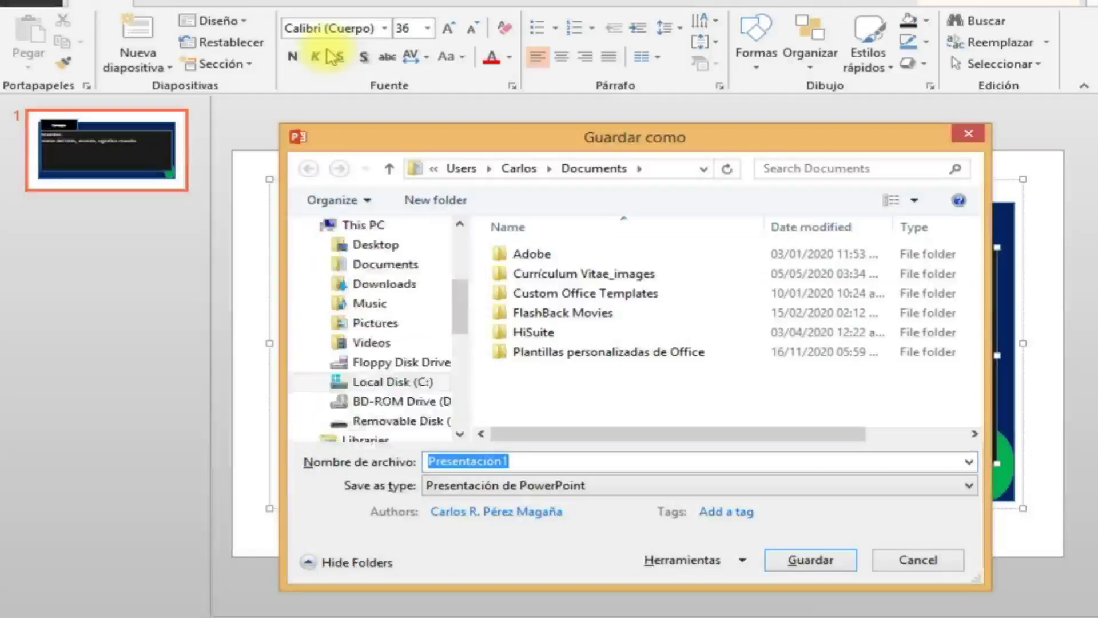
key(Escape)
key(BackSpace)
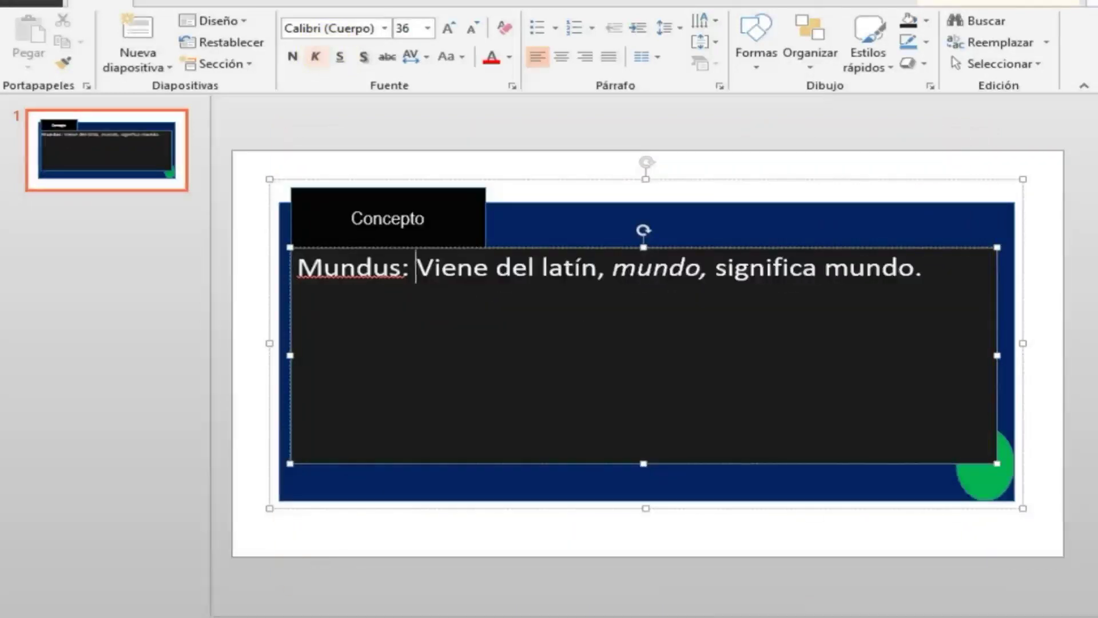
key(BackSpace)
key(BackSpace)
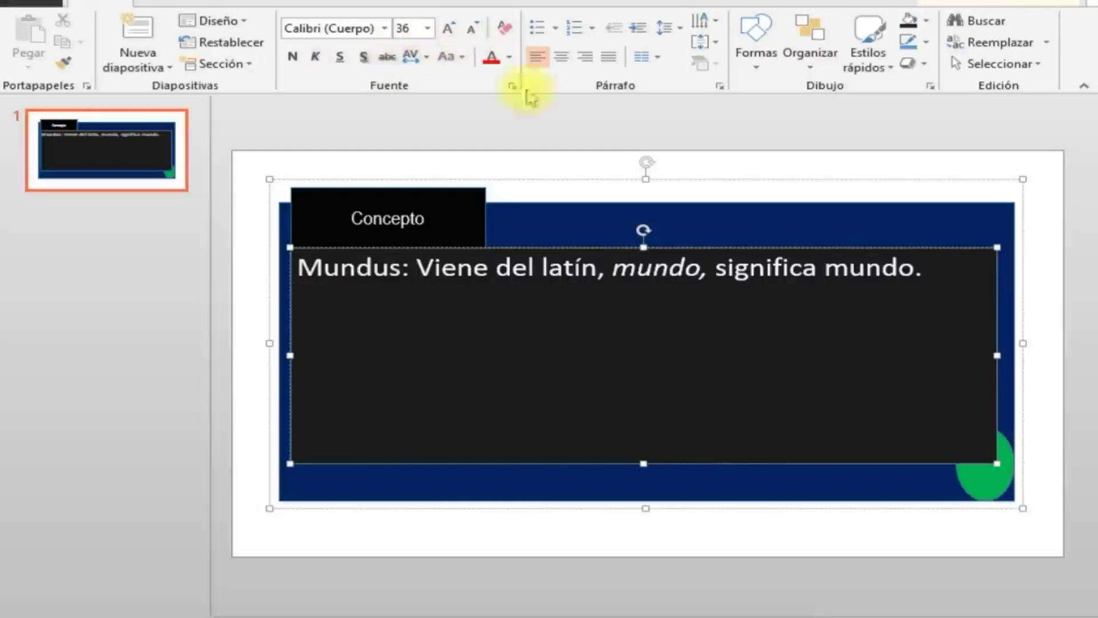
Enlarge the green circle over the frame's bottom-right corner and nudge the card up-right.
click(989, 478)
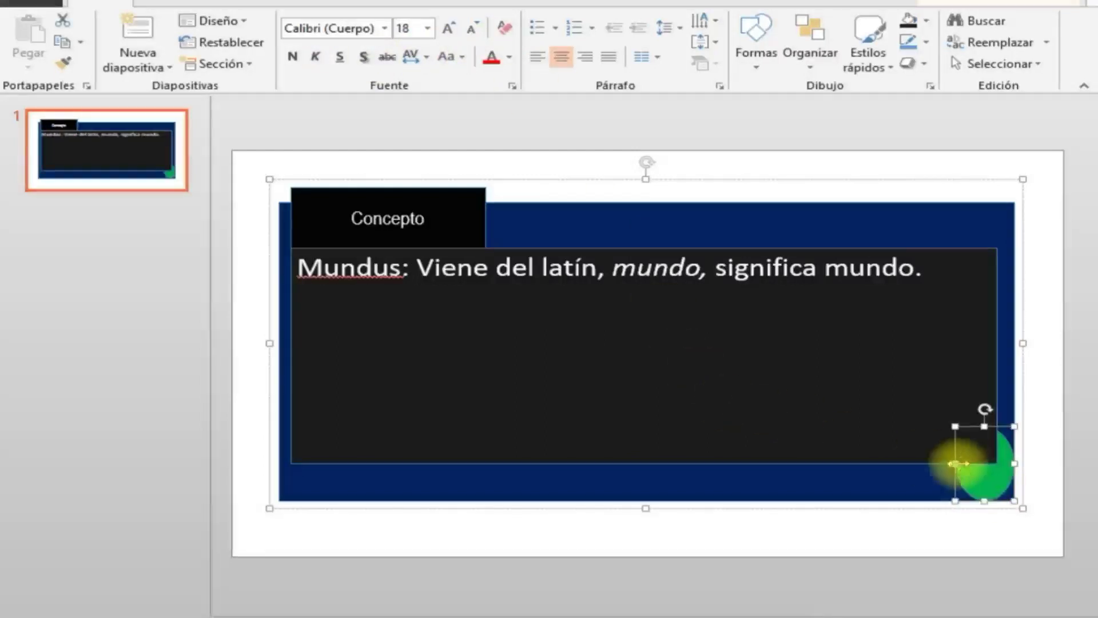
drag(955, 463, 906, 462)
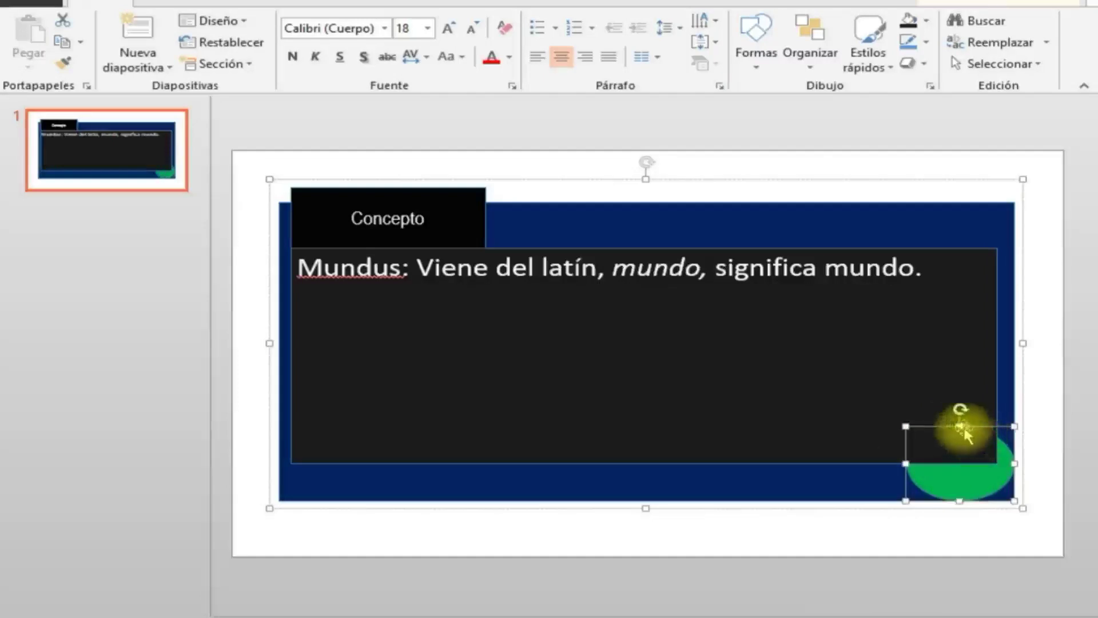
drag(959, 426, 952, 382)
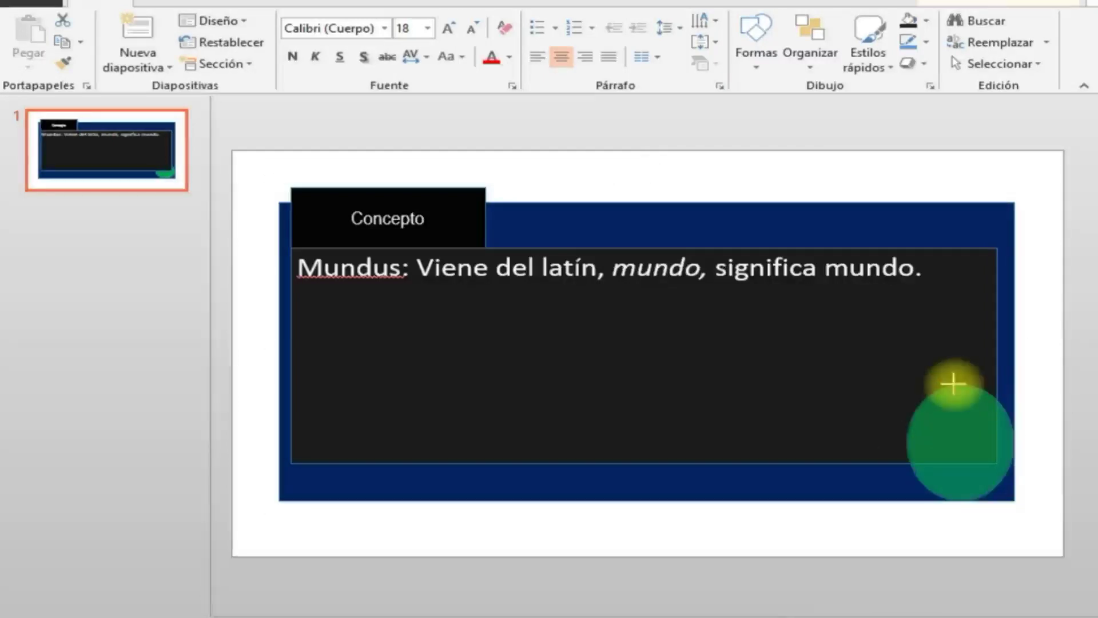
drag(960, 480, 984, 507)
click(754, 549)
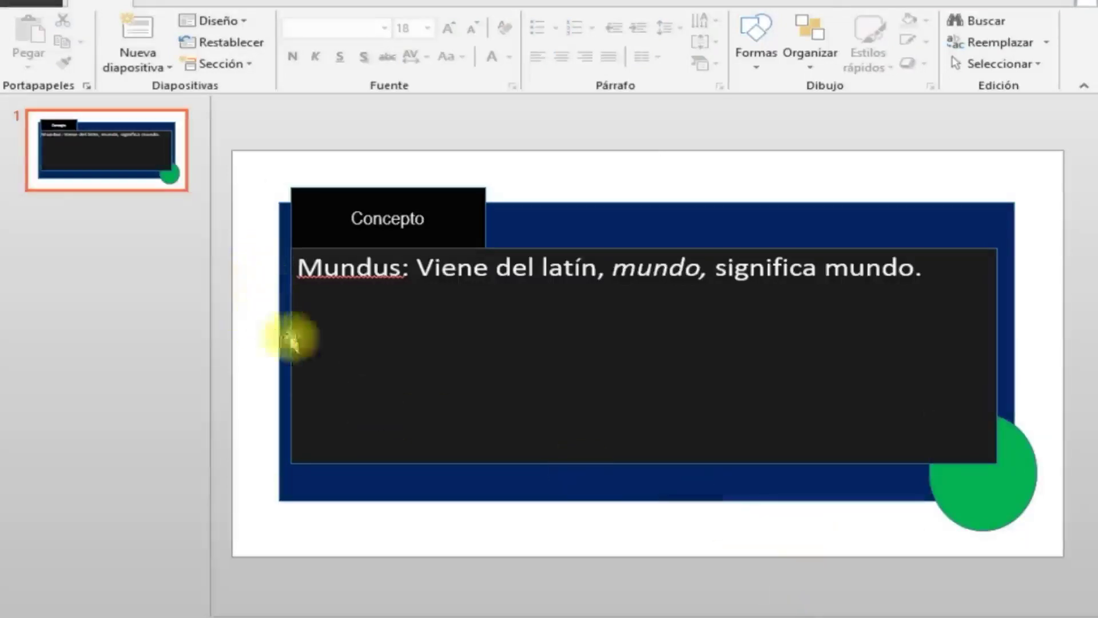
mouse_move(657, 486)
mouse_down()
mouse_move(685, 430)
mouse_move(680, 490)
mouse_up()
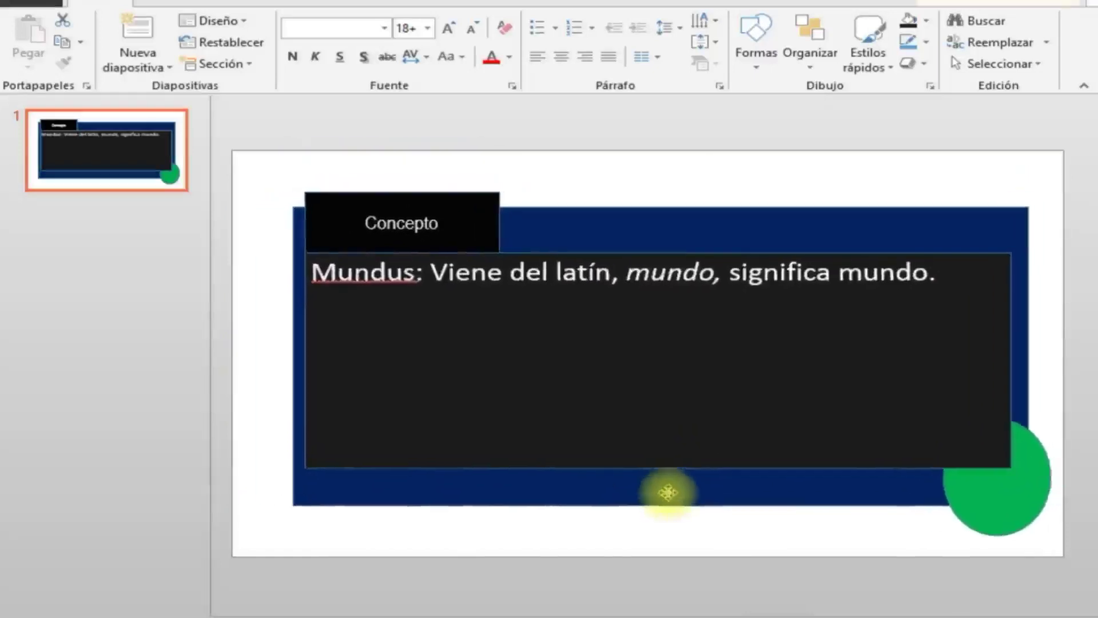
Shrink the card group to 14.58 cm tall and narrower so 'mundo.' wraps to a second line.
click(267, 344)
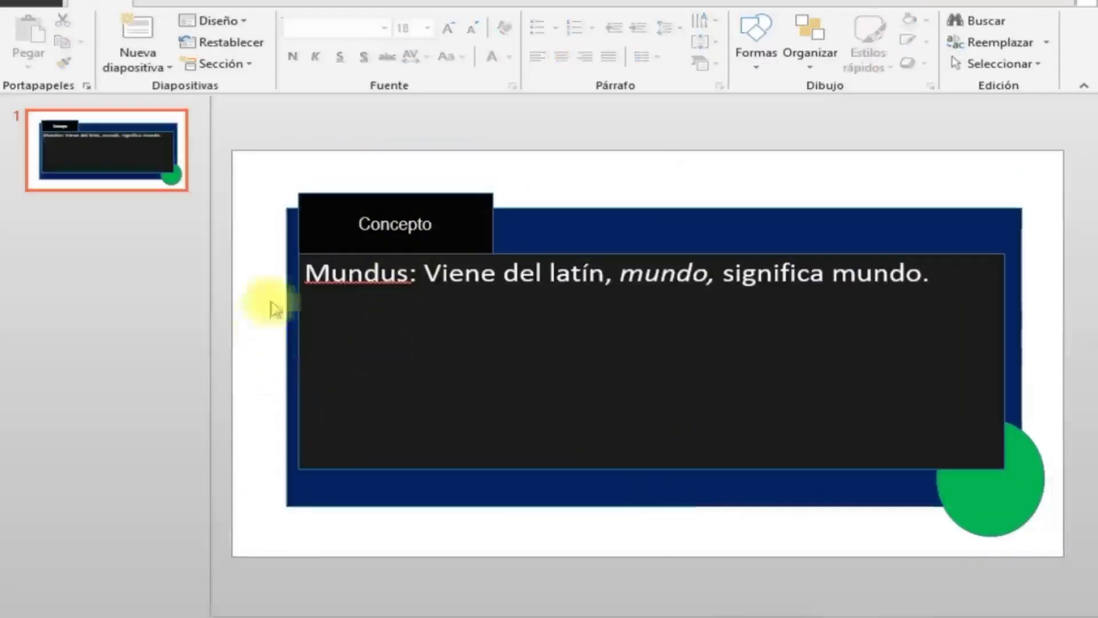
click(586, 240)
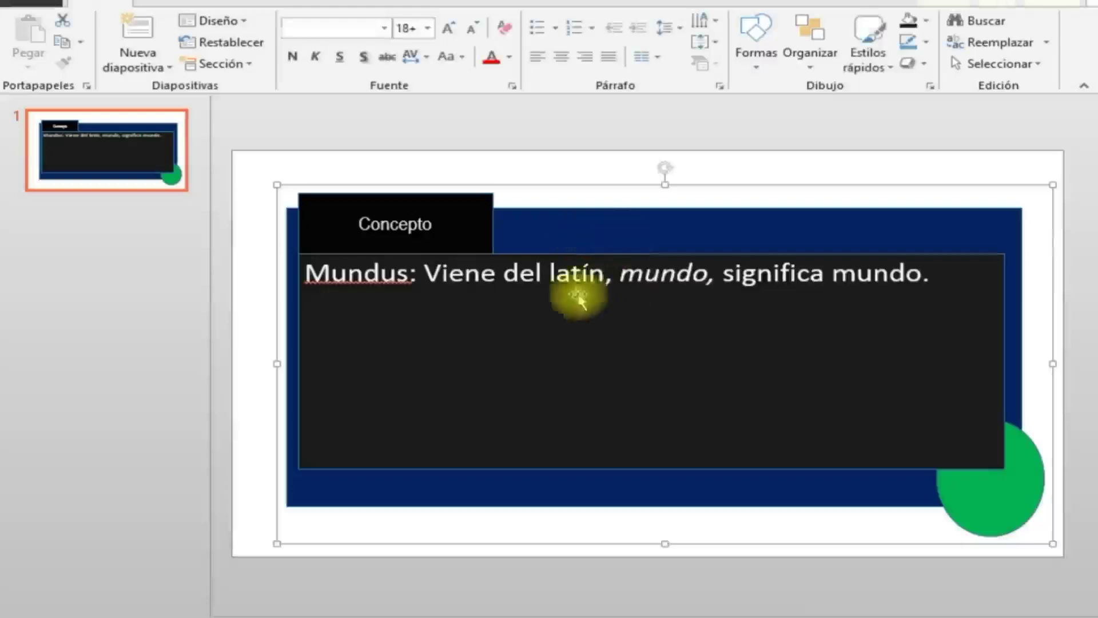
click(823, 403)
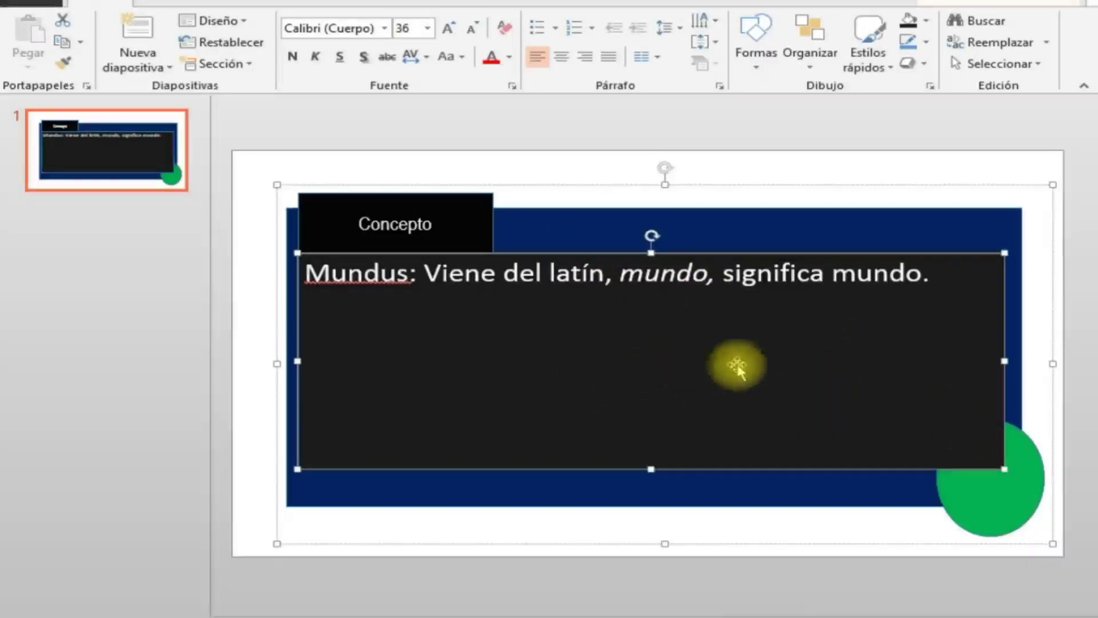
double_click(435, 226)
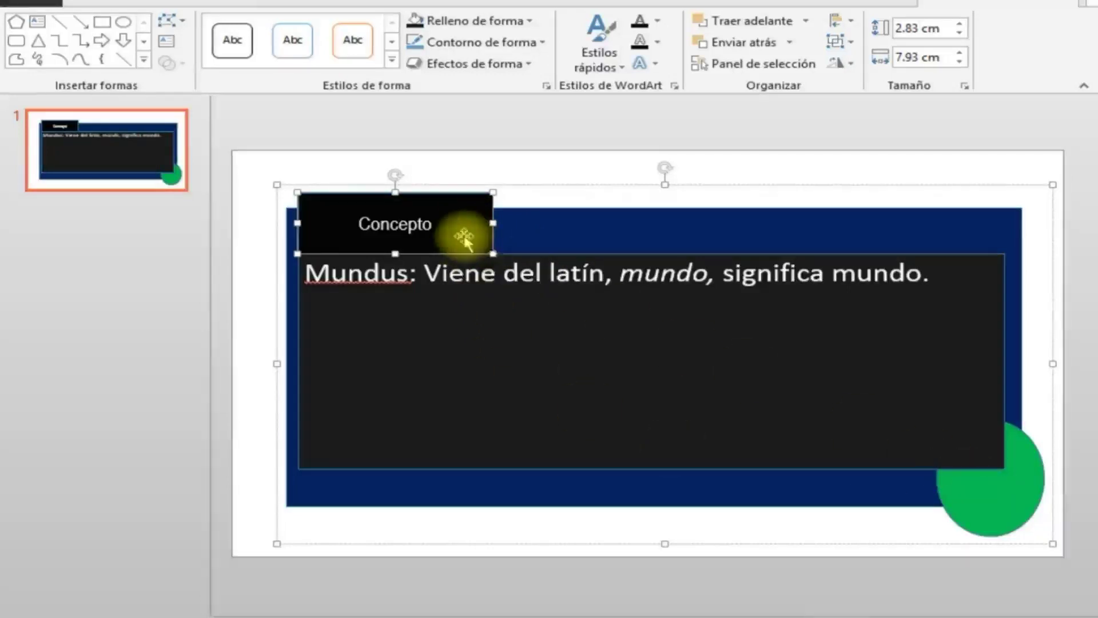
click(1015, 507)
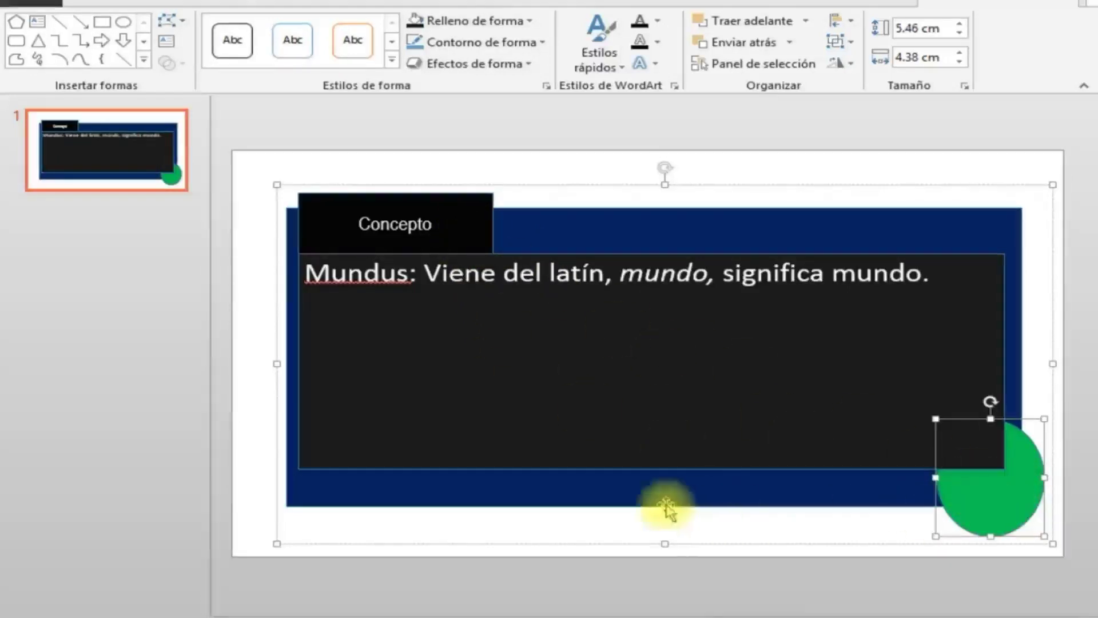
click(705, 545)
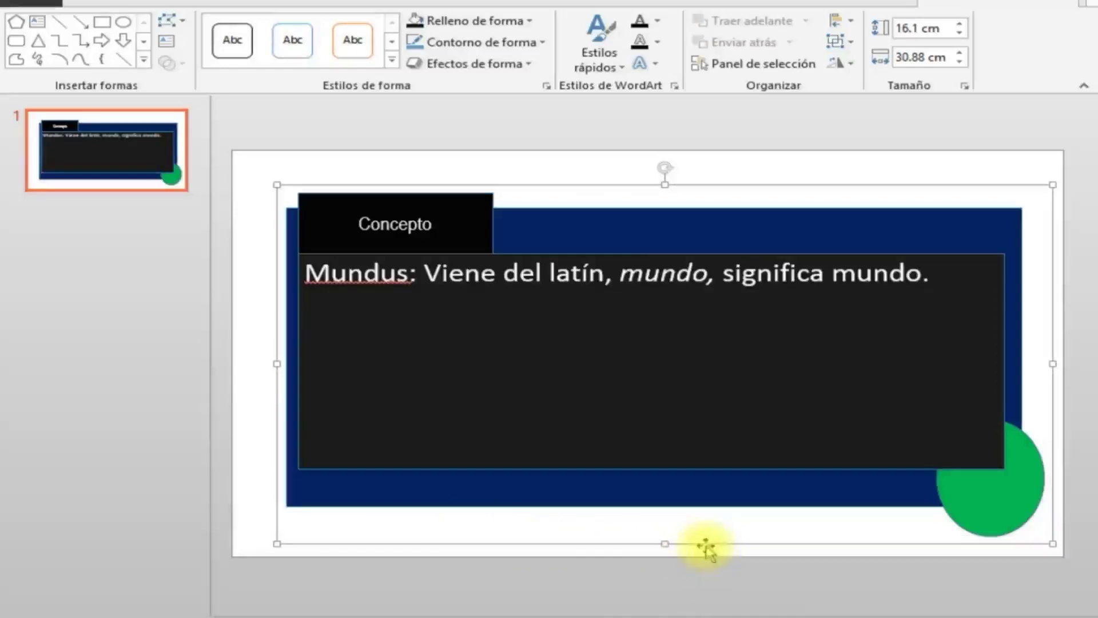
drag(665, 544, 680, 511)
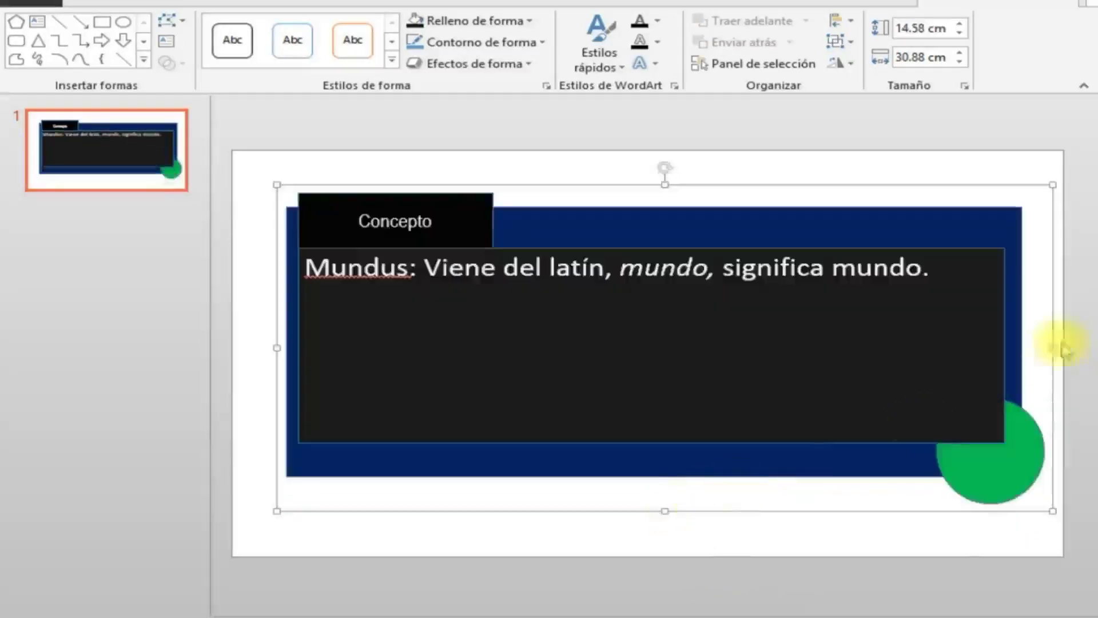
drag(1054, 347, 952, 368)
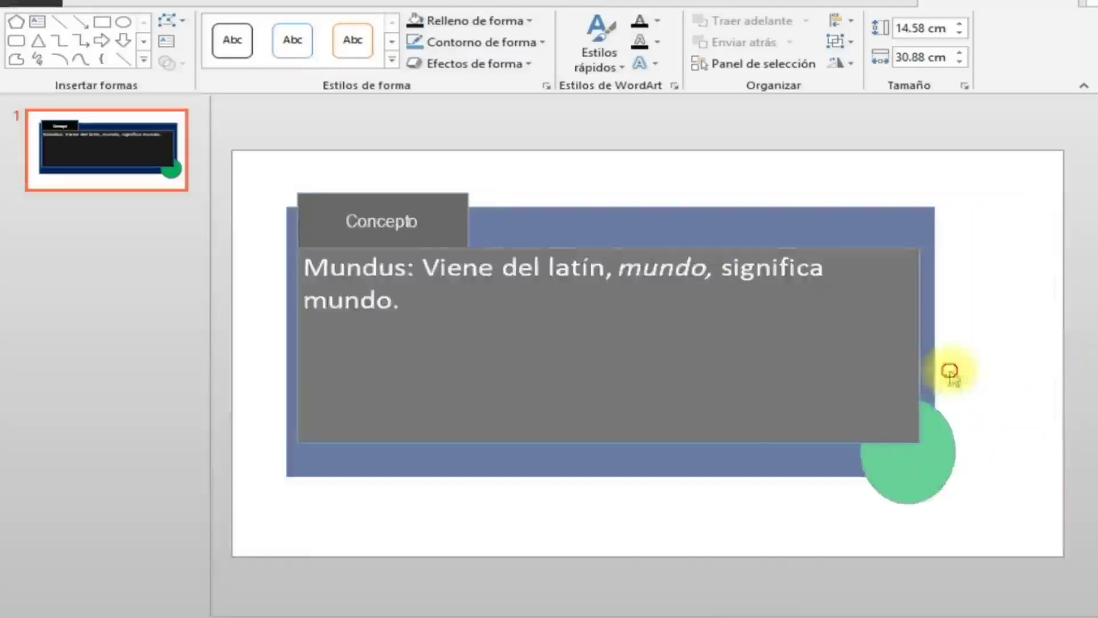
click(779, 505)
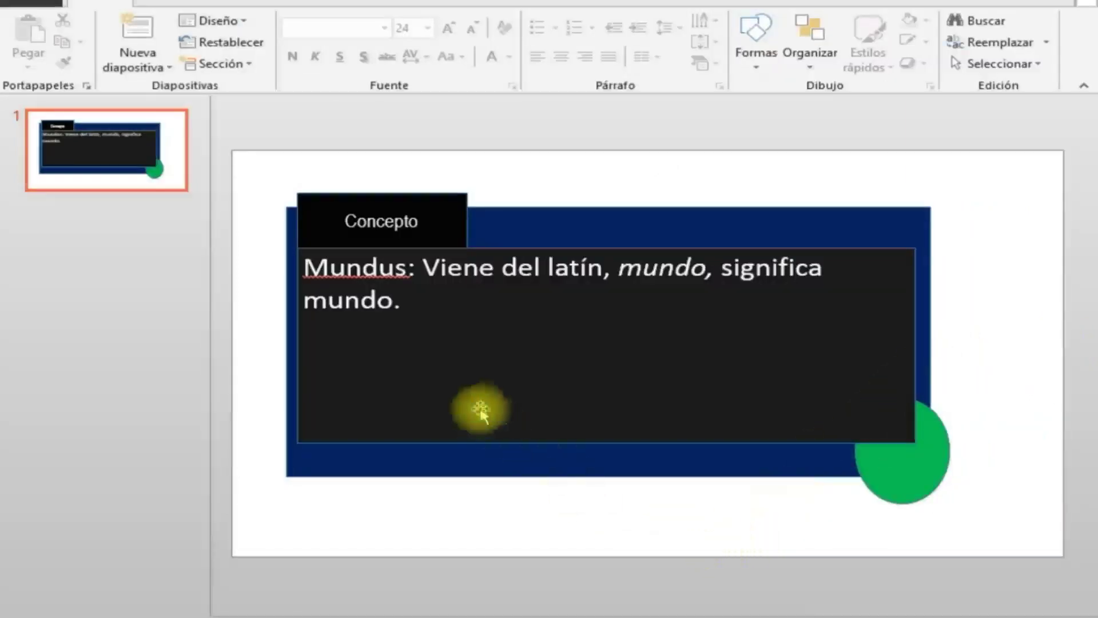
click(572, 298)
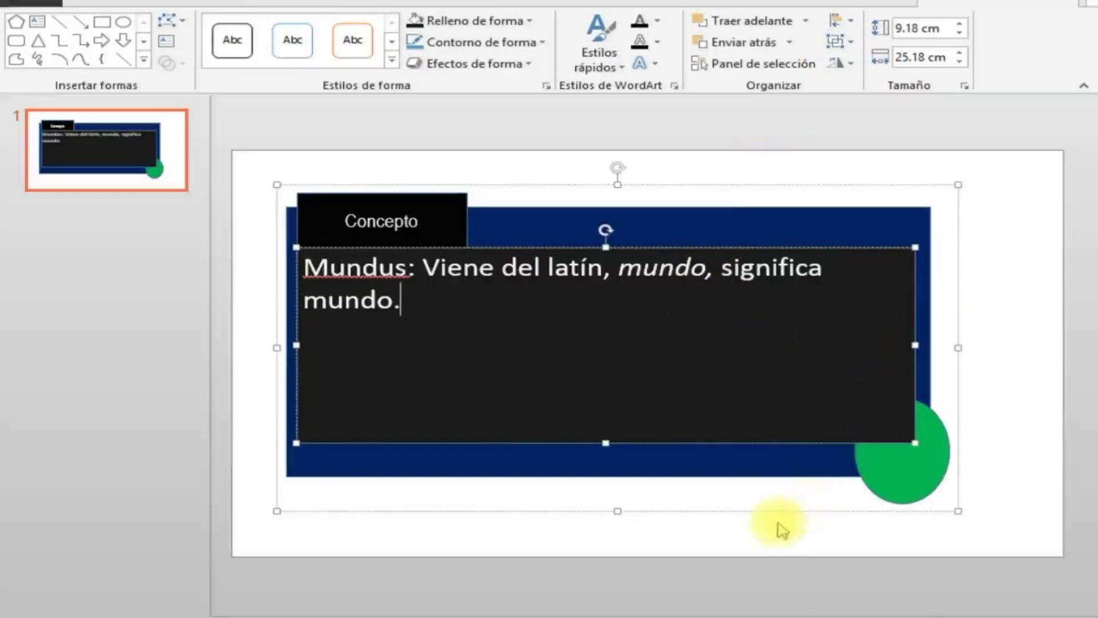
Reposition the blue background panel and move the whole card up and to the right.
drag(681, 233, 805, 335)
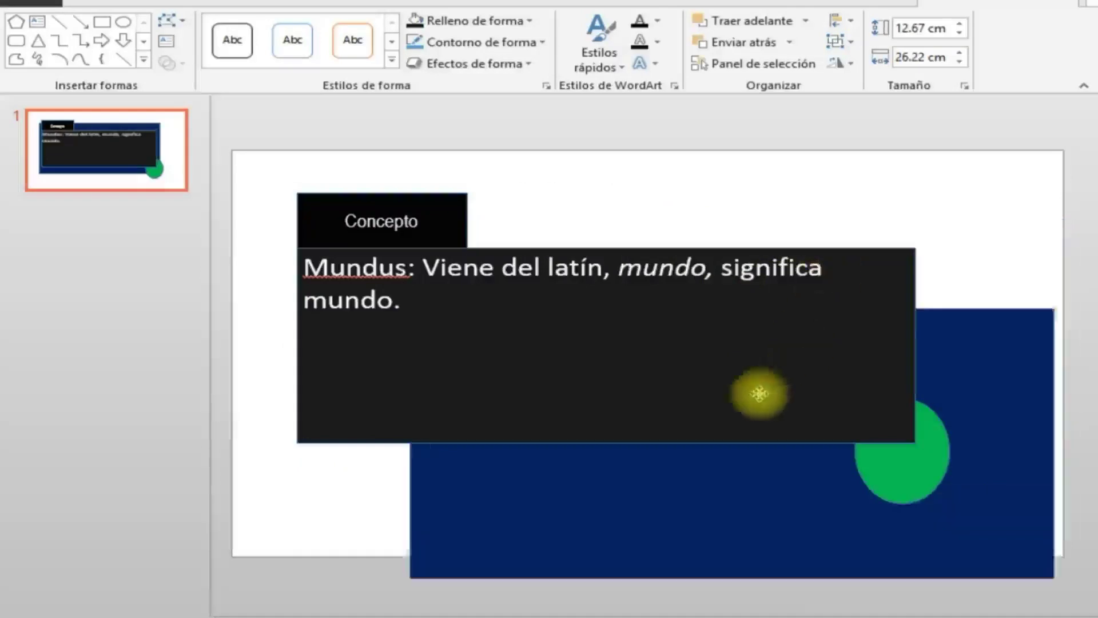
mouse_move(759, 394)
mouse_down()
mouse_move(561, 294)
mouse_move(713, 187)
mouse_move(738, 358)
mouse_move(610, 372)
mouse_move(759, 204)
mouse_move(791, 326)
mouse_move(642, 287)
mouse_move(776, 212)
mouse_move(845, 245)
mouse_move(863, 235)
mouse_up()
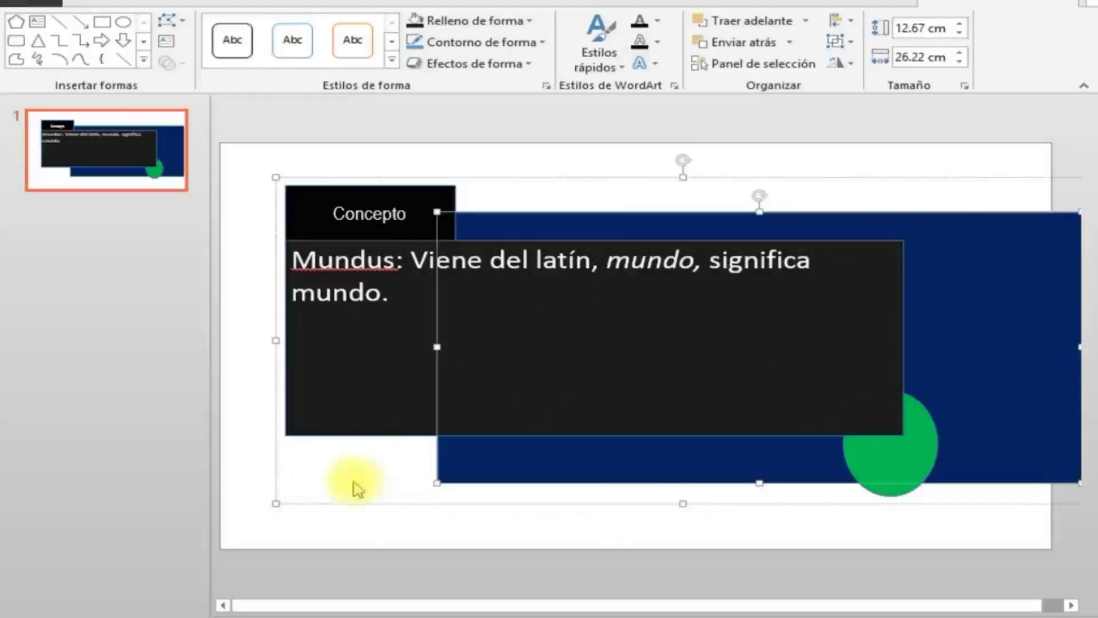
click(336, 537)
click(345, 421)
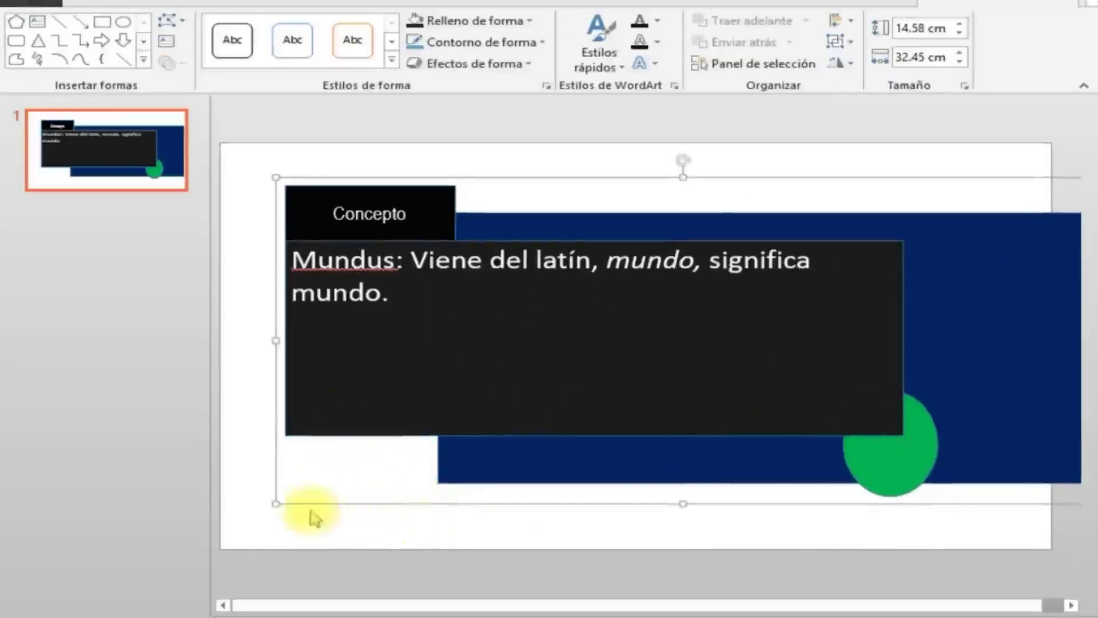
mouse_move(301, 499)
mouse_down()
mouse_move(542, 387)
mouse_move(666, 422)
mouse_move(454, 411)
mouse_move(297, 324)
mouse_move(167, 321)
mouse_move(270, 385)
mouse_move(277, 410)
mouse_move(265, 400)
mouse_move(326, 420)
mouse_up()
click(350, 436)
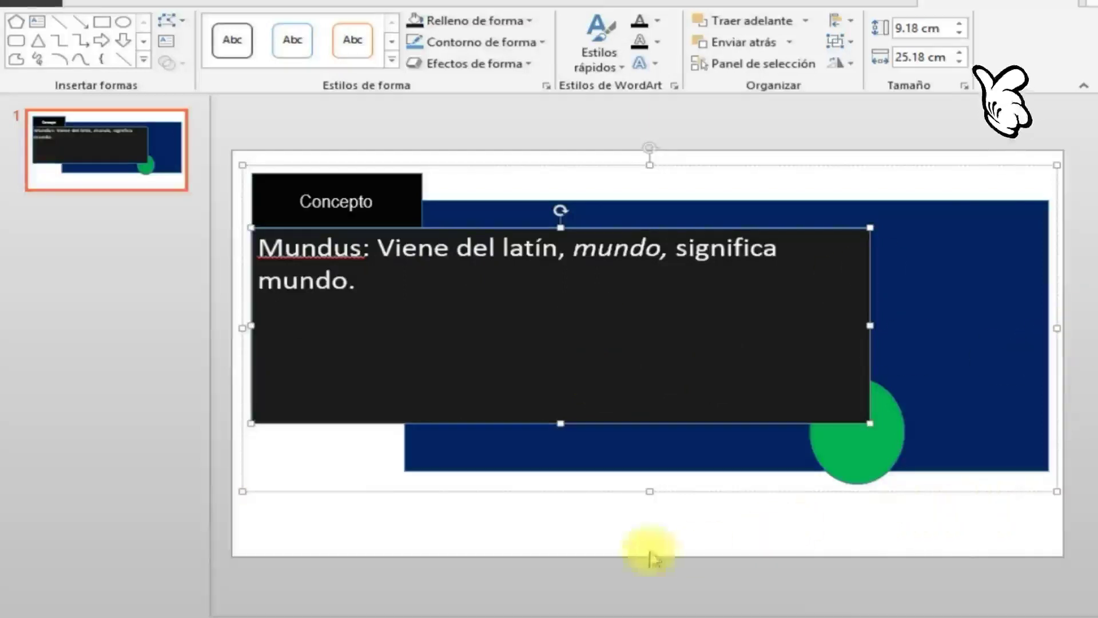
Slide the blue rectangle left behind the text box and shift the card toward the slide centre.
click(681, 457)
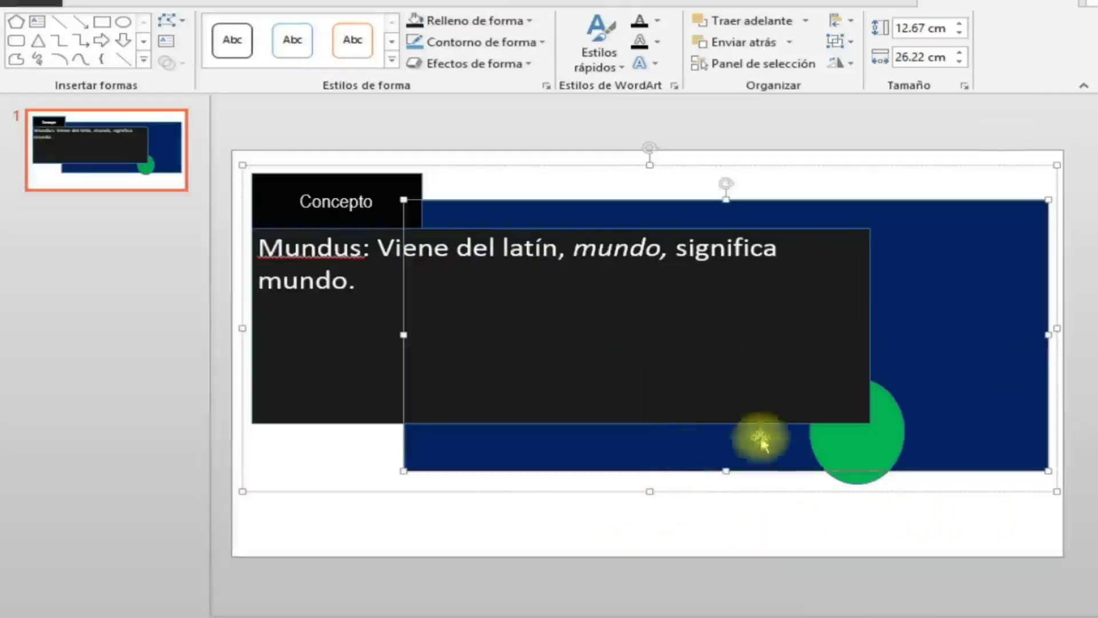
drag(673, 446, 509, 444)
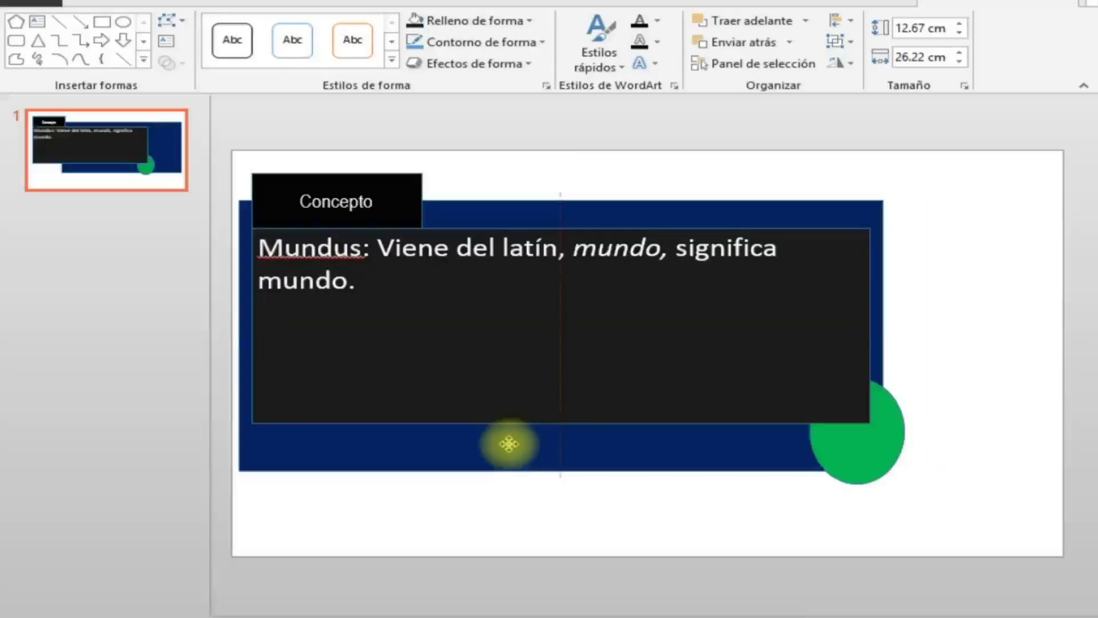
click(518, 522)
drag(344, 459, 388, 429)
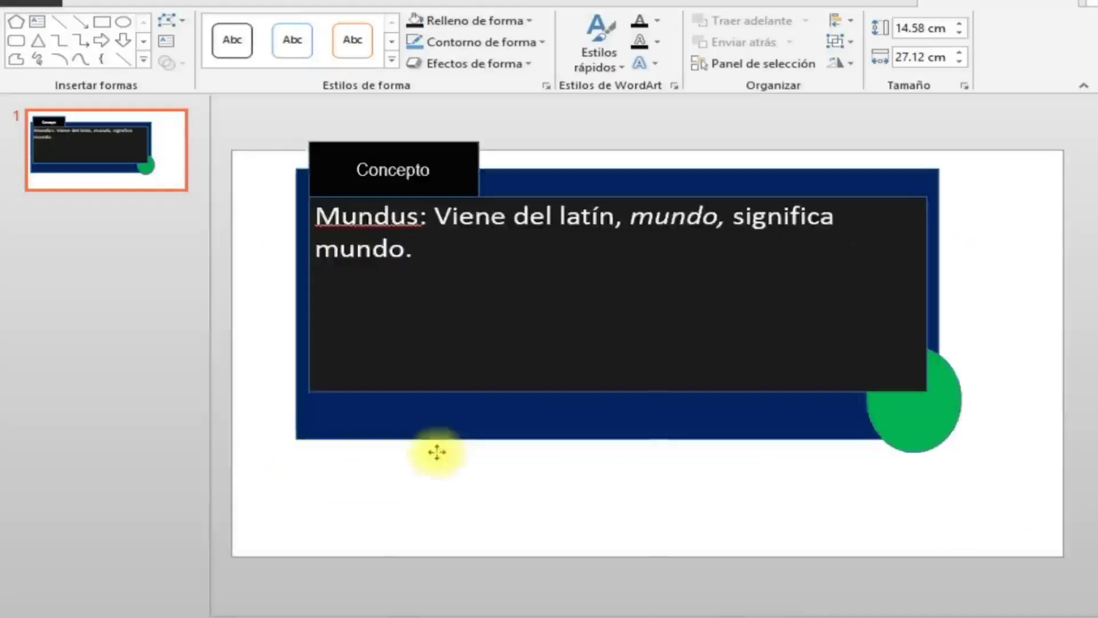
drag(389, 428, 448, 449)
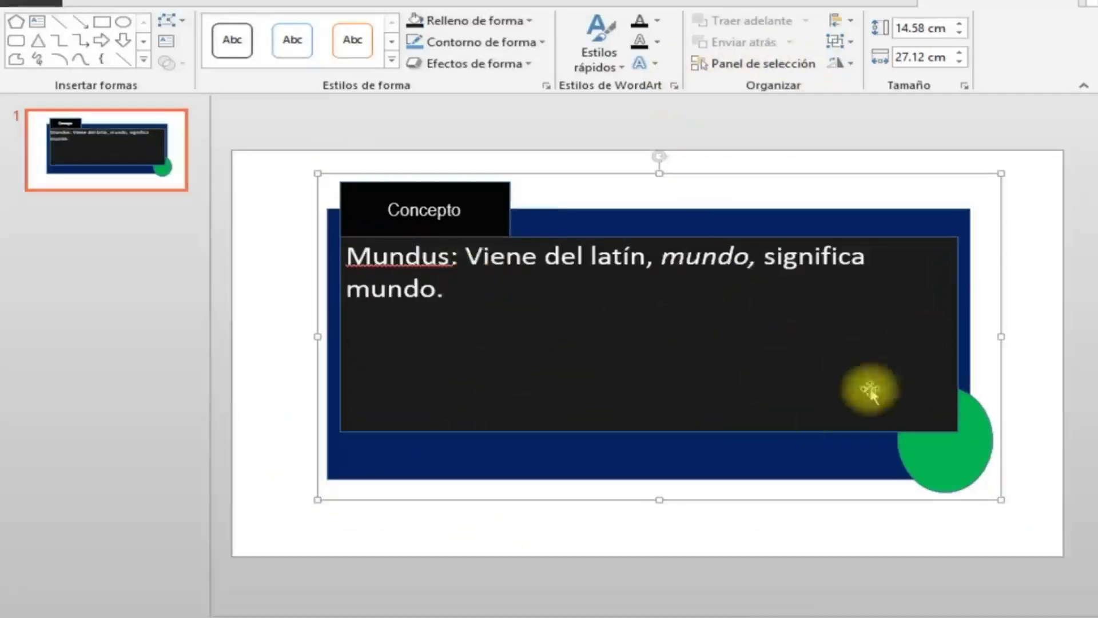
Move the green circle alone up so it overhangs the blue rectangle's top-right corner.
click(1007, 553)
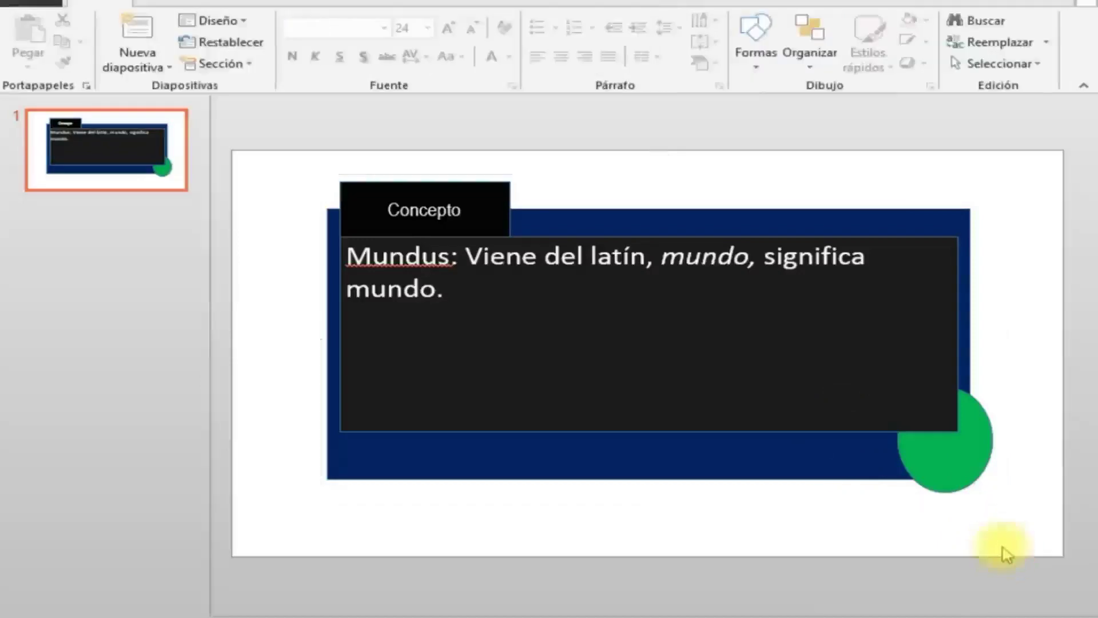
click(988, 465)
click(952, 456)
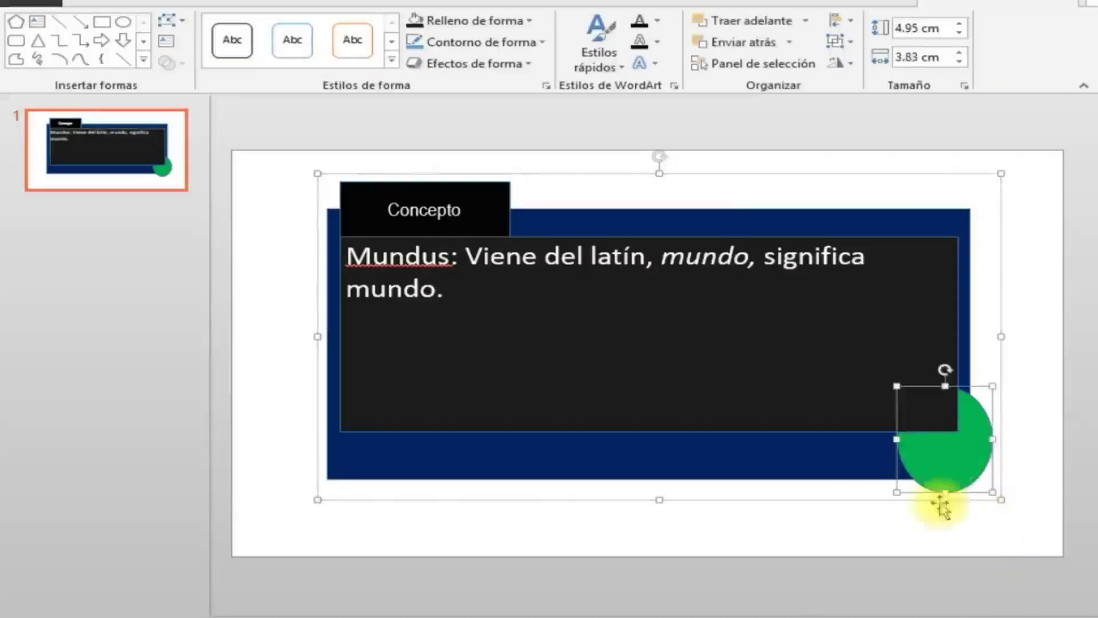
mouse_move(930, 478)
mouse_down()
mouse_move(618, 492)
mouse_move(908, 202)
mouse_move(941, 231)
mouse_move(991, 236)
mouse_up()
Shift the whole card composition slightly left.
click(909, 546)
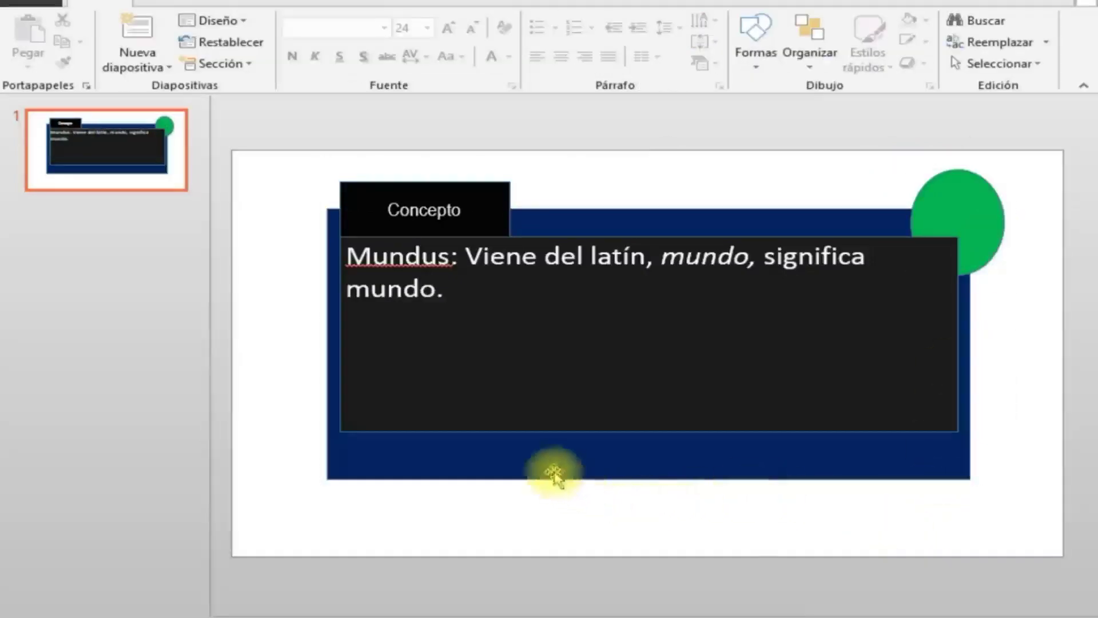
mouse_move(554, 474)
mouse_down()
mouse_move(480, 453)
mouse_move(515, 457)
mouse_up()
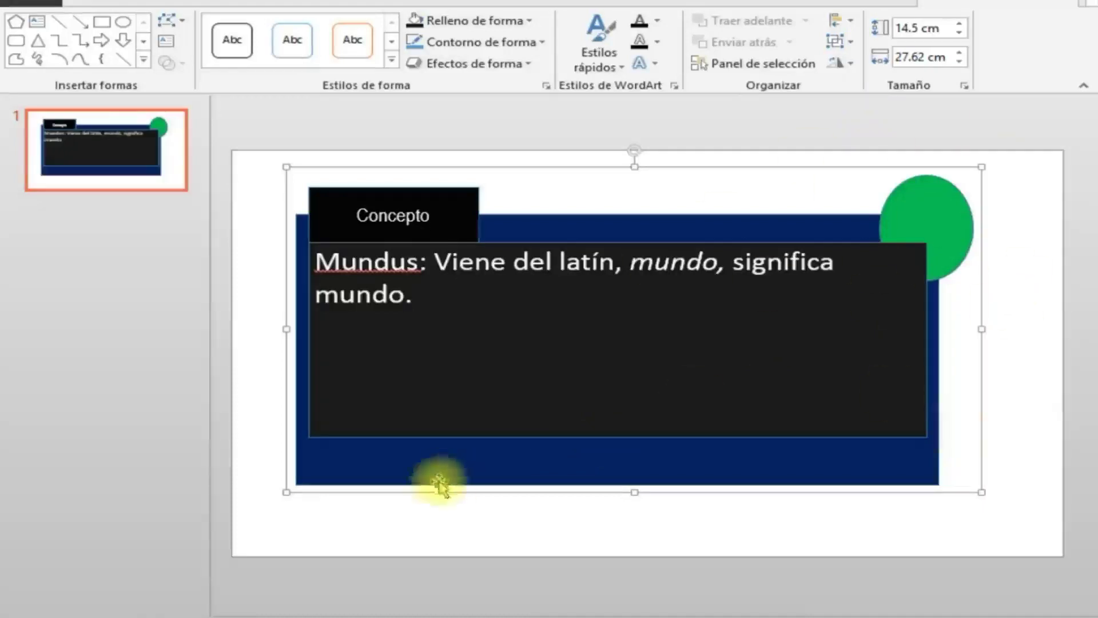
click(60, 229)
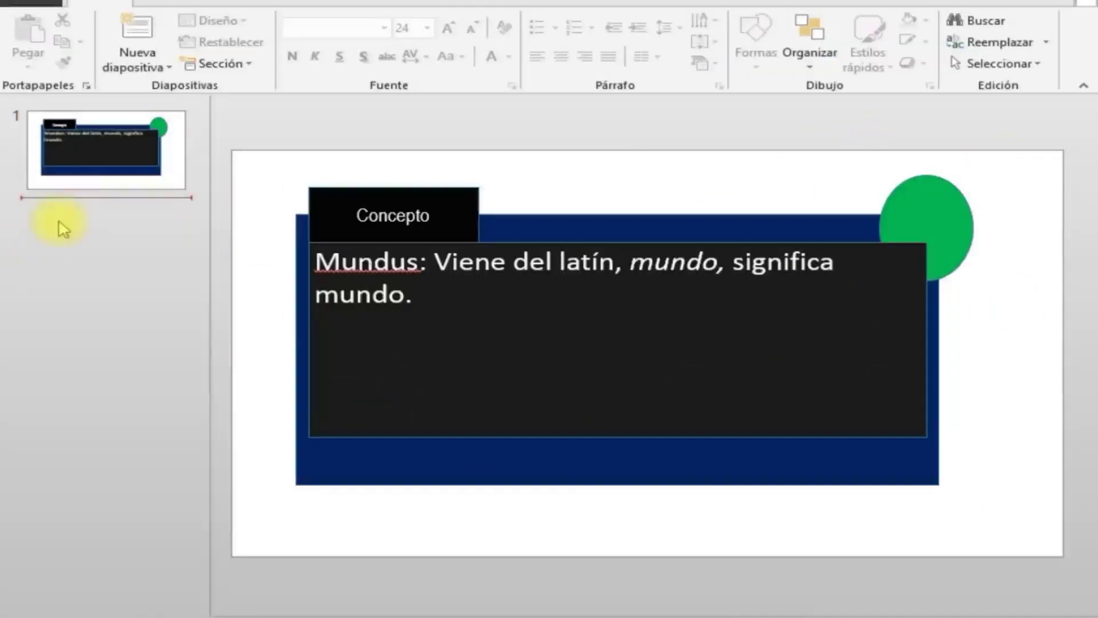
Insert a blank slide after slide 1, then nudge slide 1's card higher and further left.
key(Return)
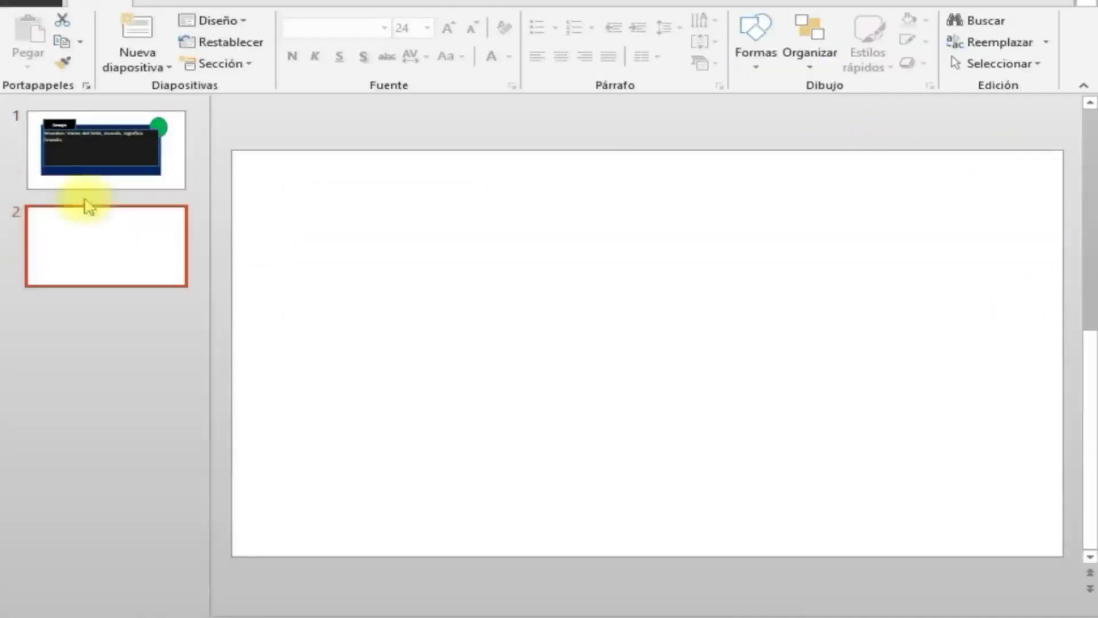
click(117, 177)
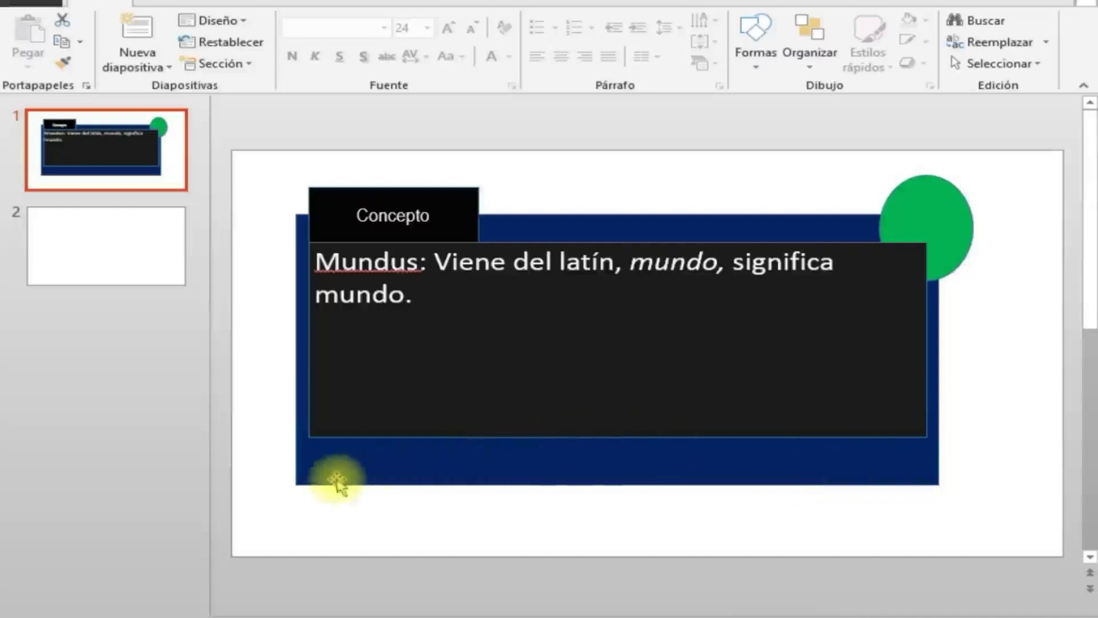
mouse_move(462, 475)
mouse_down()
mouse_move(546, 478)
mouse_move(453, 423)
mouse_move(451, 482)
mouse_move(464, 468)
mouse_move(416, 457)
mouse_up()
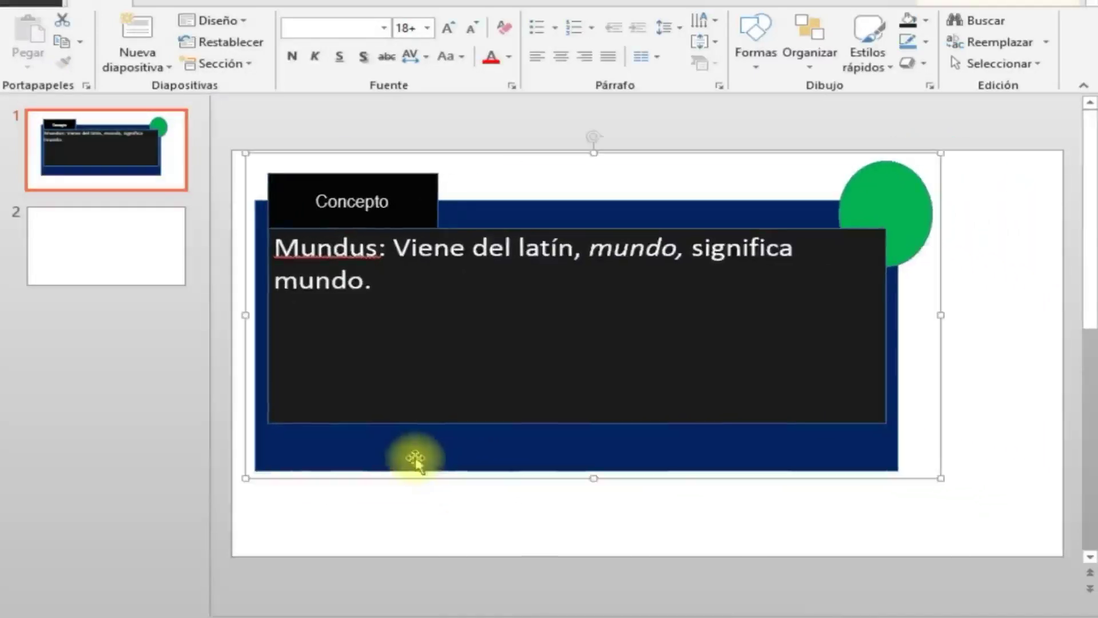
On slide 2, draw a blue rectangle and a solid black 4.73 × 3.85 cm oval over its lower-right corner.
click(134, 236)
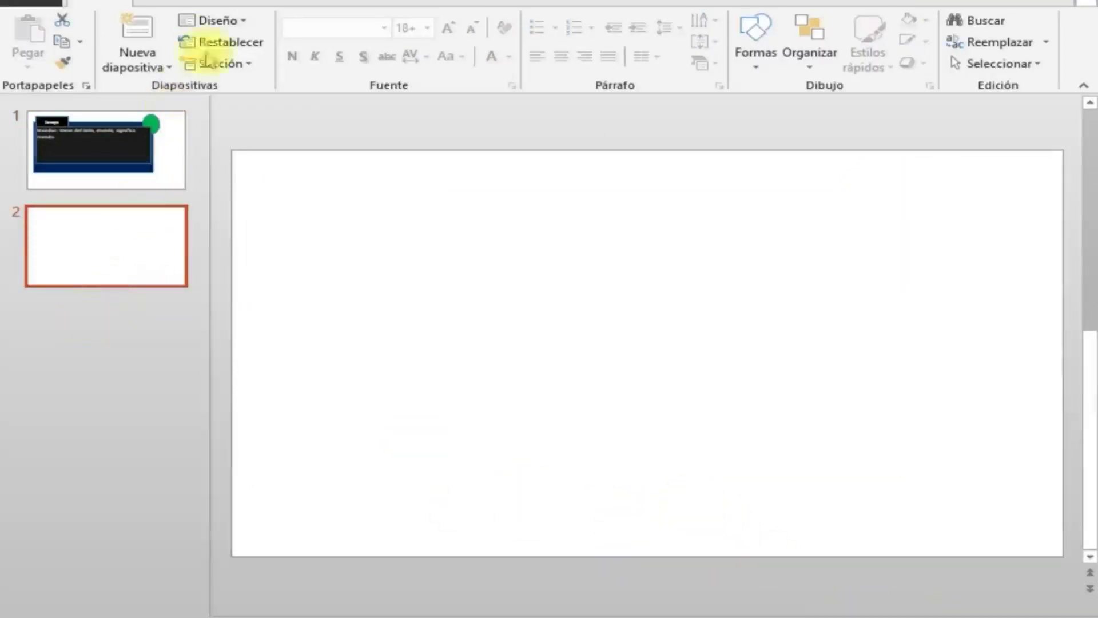
click(190, 3)
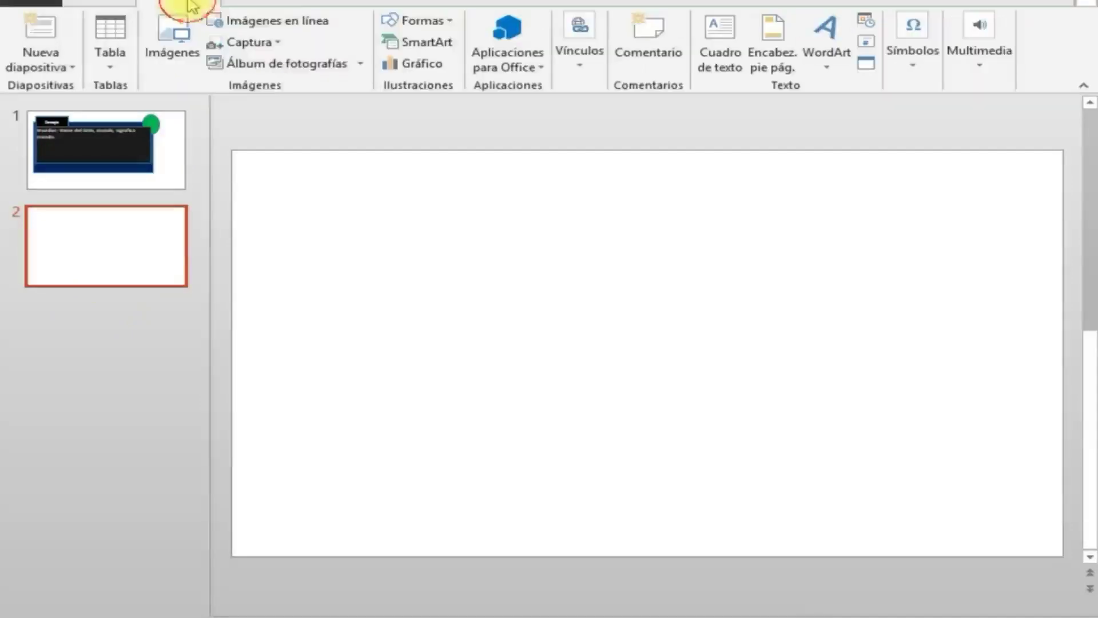
click(441, 20)
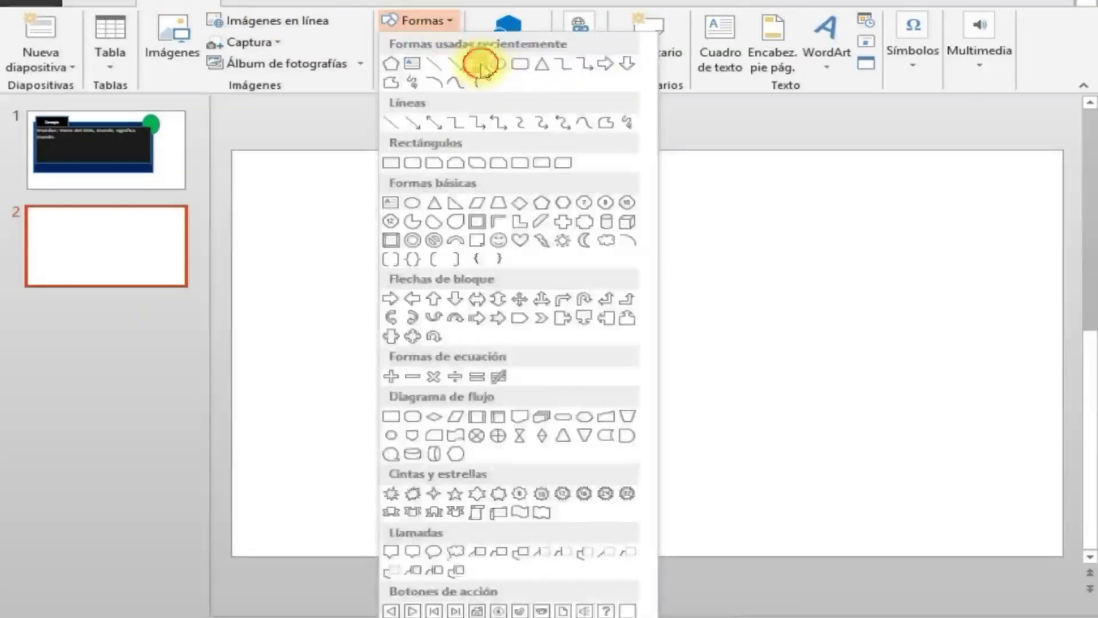
click(481, 64)
drag(382, 245, 661, 396)
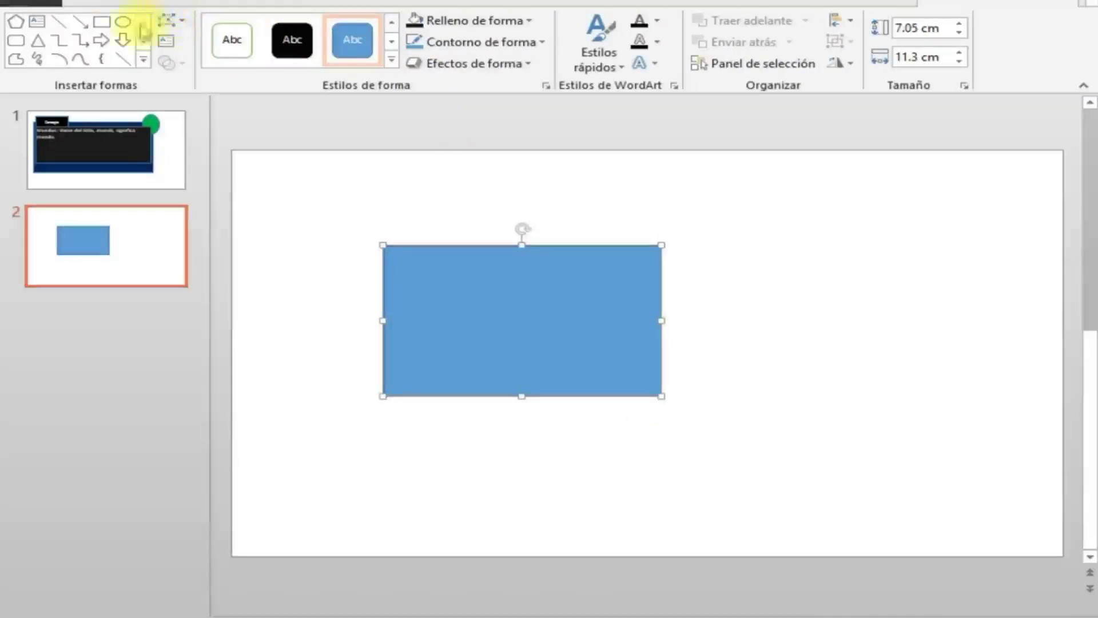
mouse_move(483, 220)
mouse_down()
mouse_move(505, 303)
mouse_move(633, 409)
mouse_move(566, 395)
mouse_up()
click(286, 50)
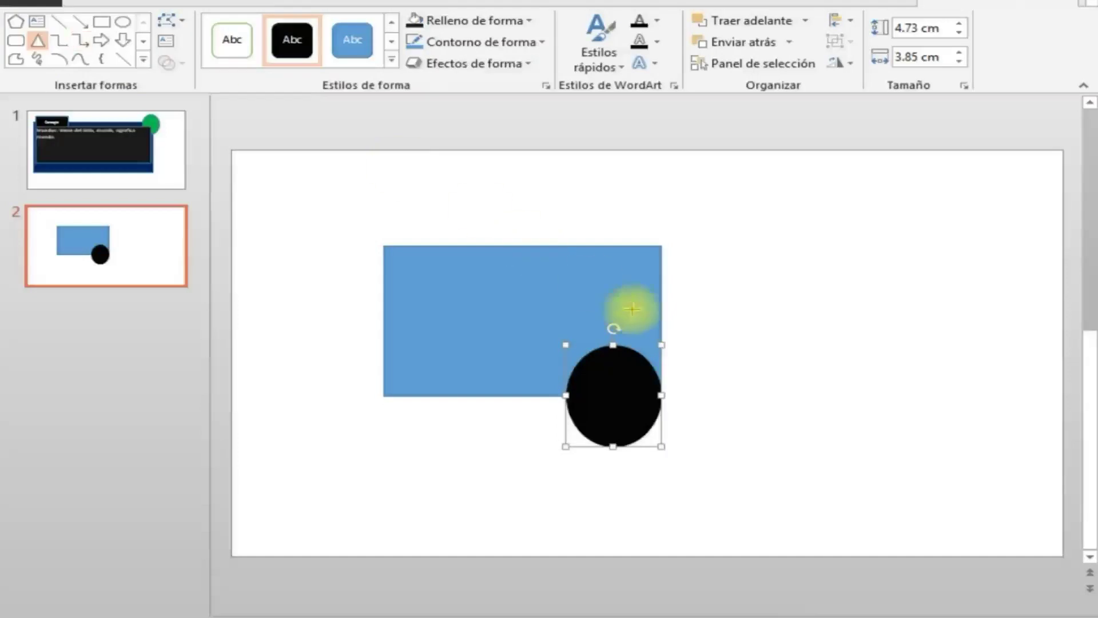
Draw an isosceles triangle rotated to point right, and move the black circle to the rectangle's lower-left.
drag(741, 358, 844, 475)
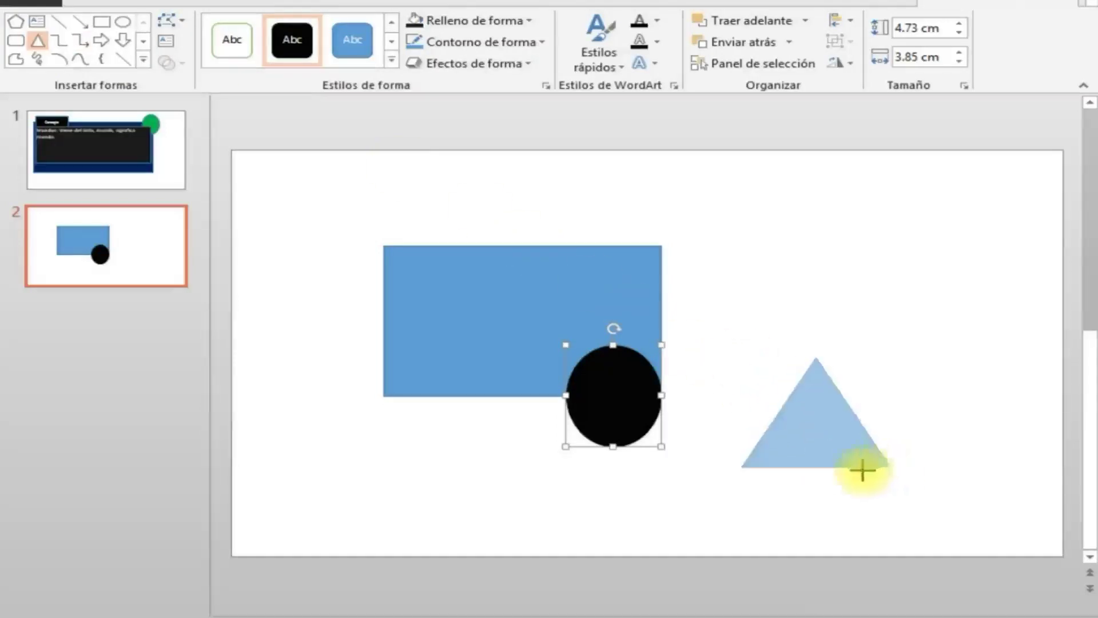
click(796, 343)
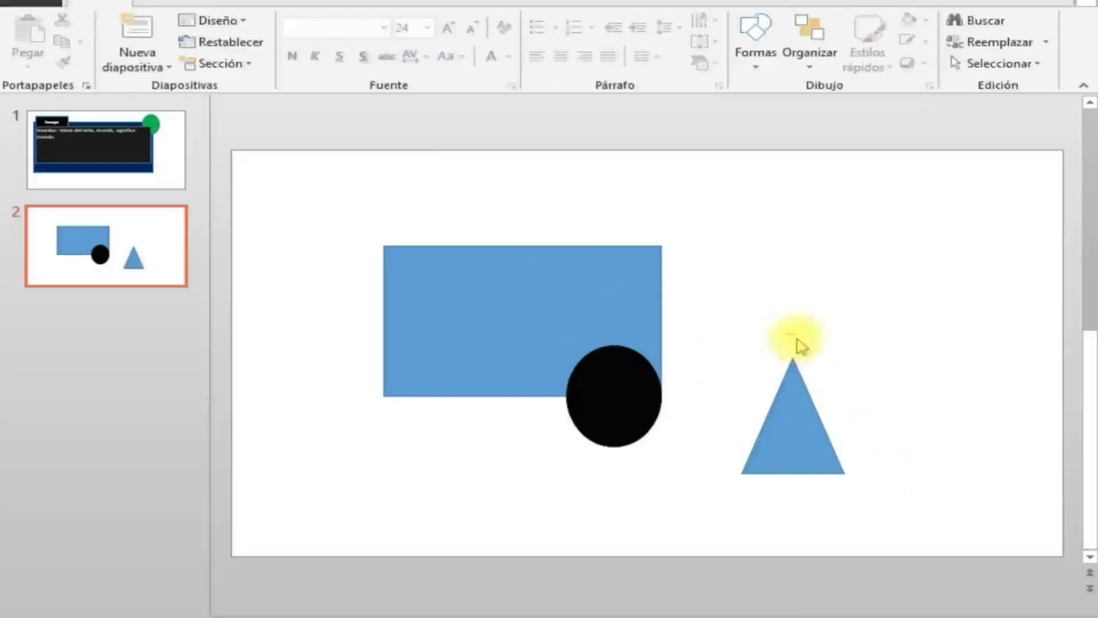
drag(792, 341, 902, 434)
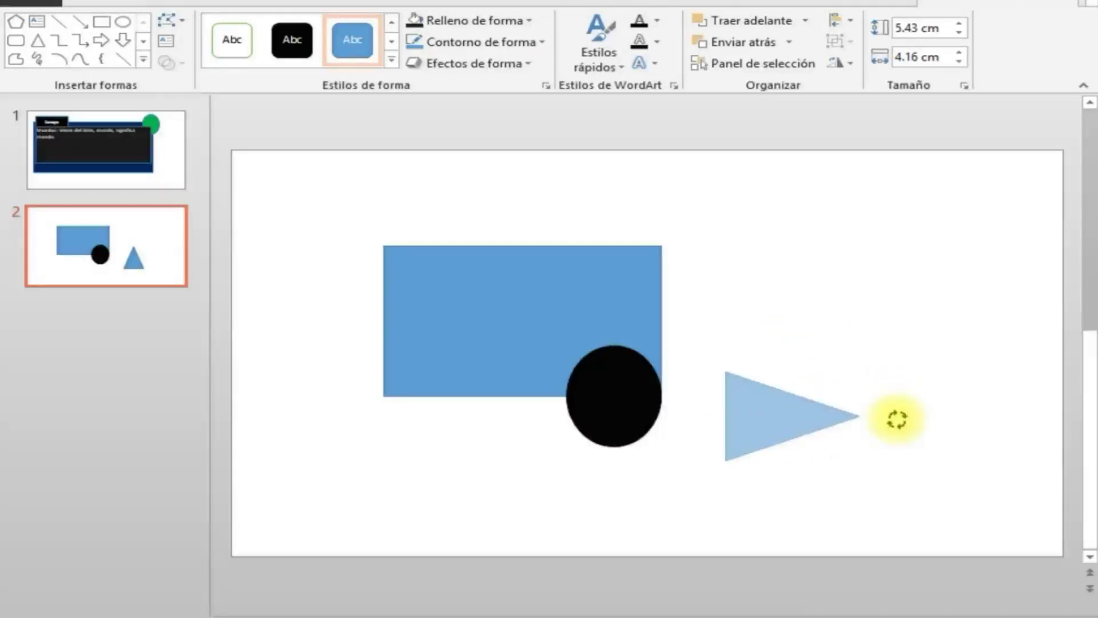
drag(896, 419, 896, 419)
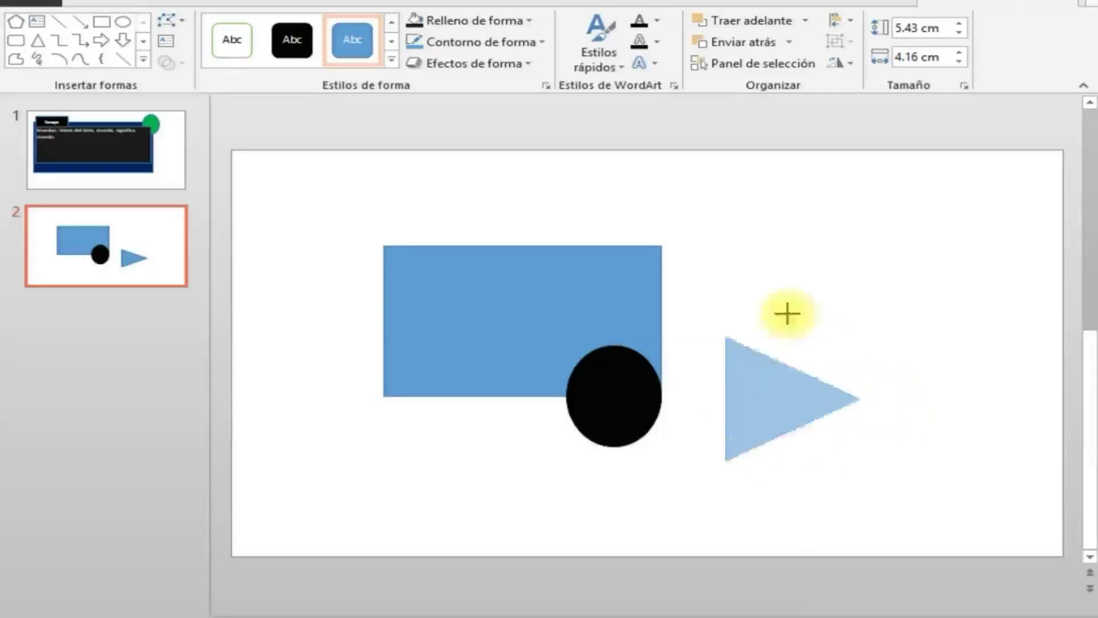
drag(791, 370, 786, 303)
mouse_move(575, 395)
mouse_down()
mouse_move(468, 423)
mouse_move(421, 417)
mouse_up()
click(794, 403)
Enlarge the triangle taller and wider and butt it against the rectangle's right end as an arrowhead.
drag(738, 336, 706, 340)
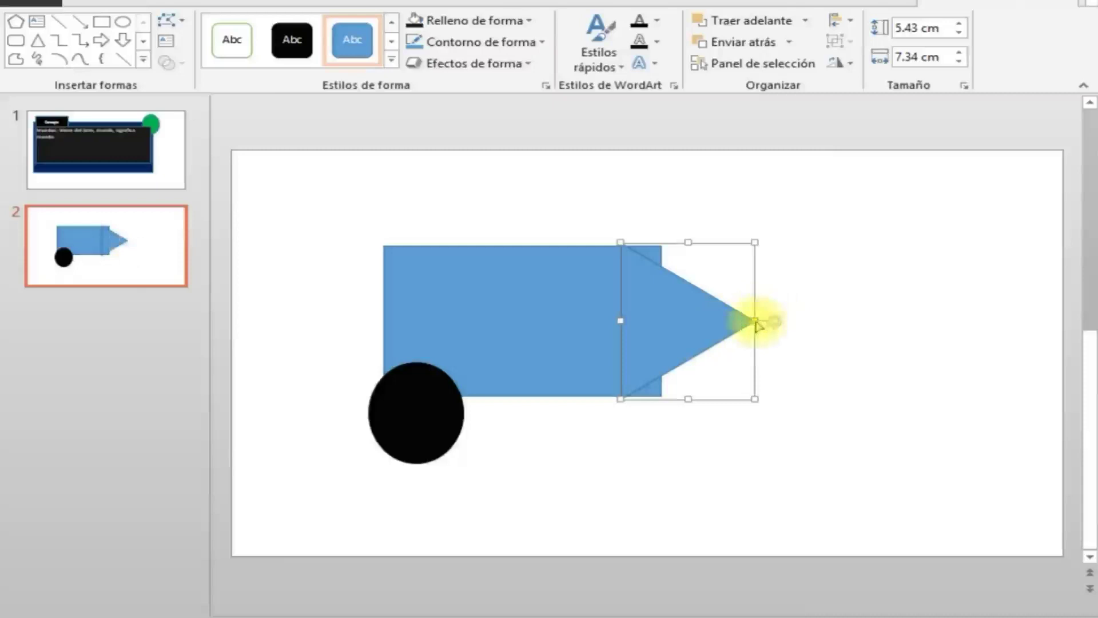
drag(754, 241, 890, 227)
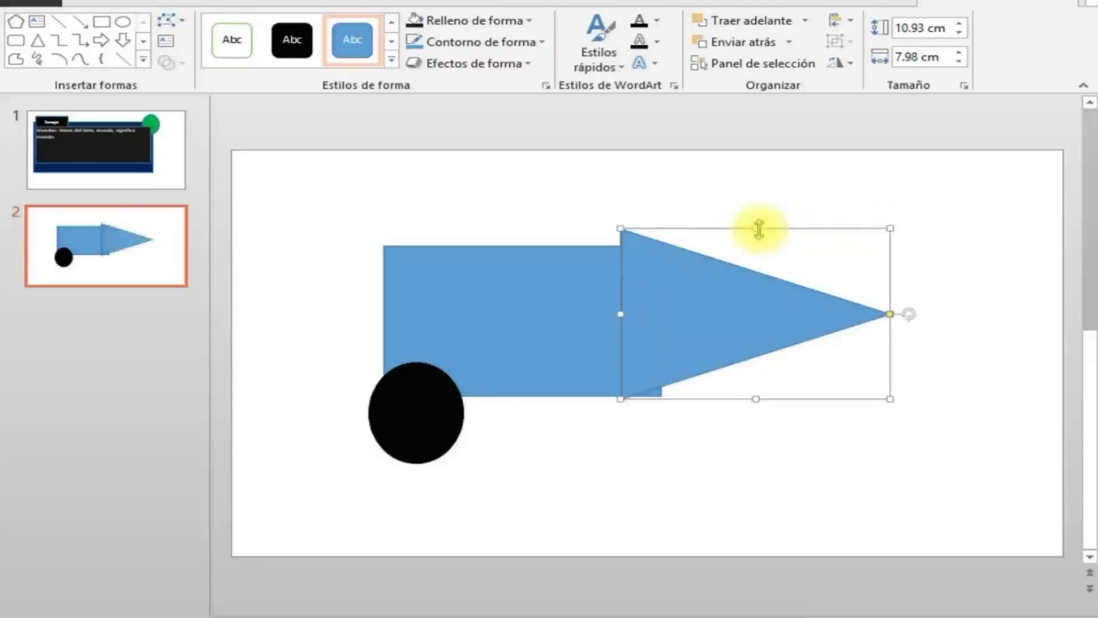
drag(758, 228, 760, 191)
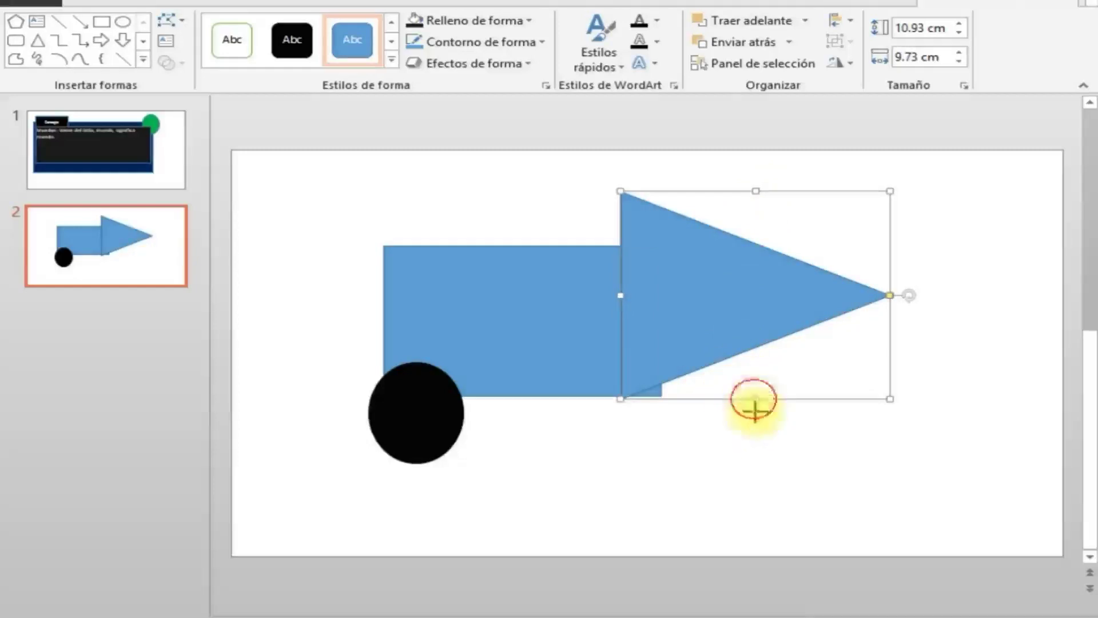
drag(756, 399, 753, 458)
mouse_move(693, 380)
mouse_down()
mouse_move(600, 362)
mouse_move(642, 366)
mouse_up()
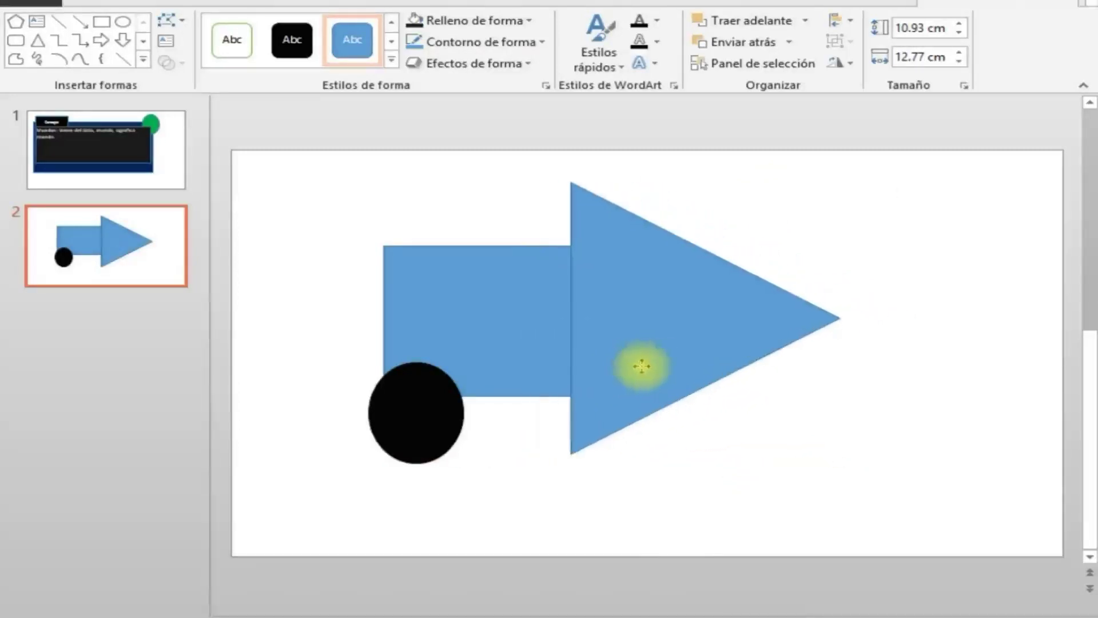
click(483, 524)
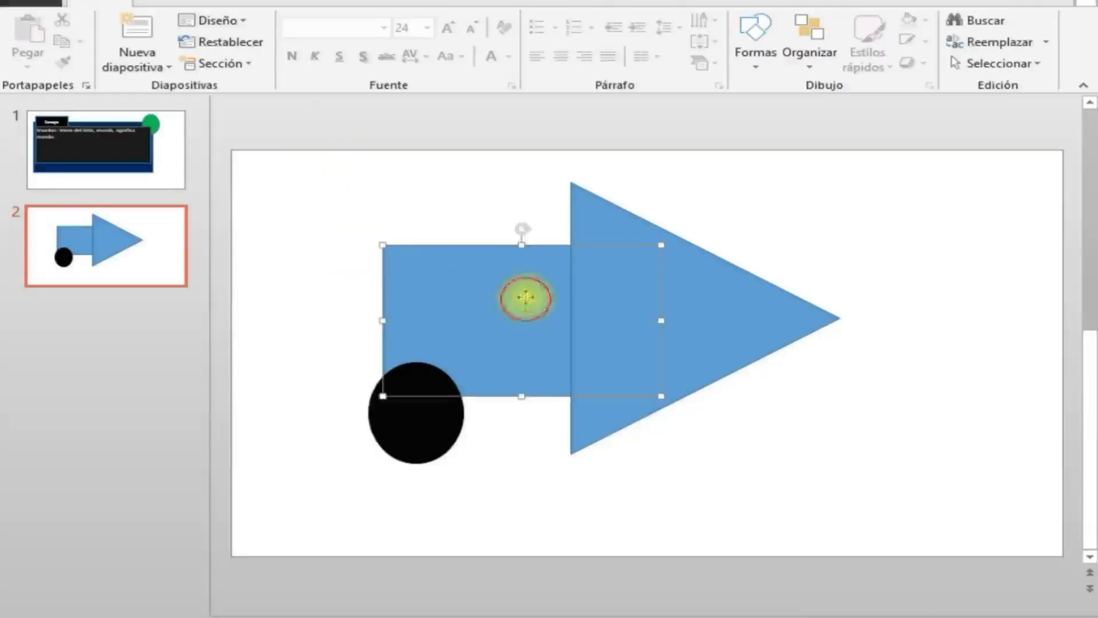
Select the rectangle and triangle and merge them with Combinar formas > Unión into one arrow.
double_click(525, 297)
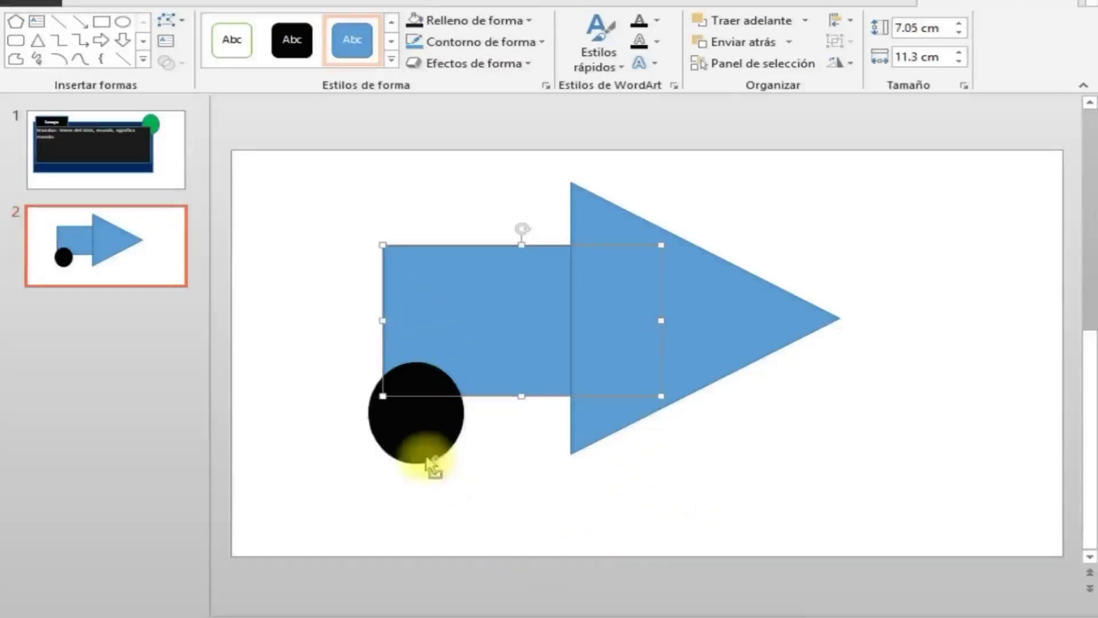
shift+click(764, 302)
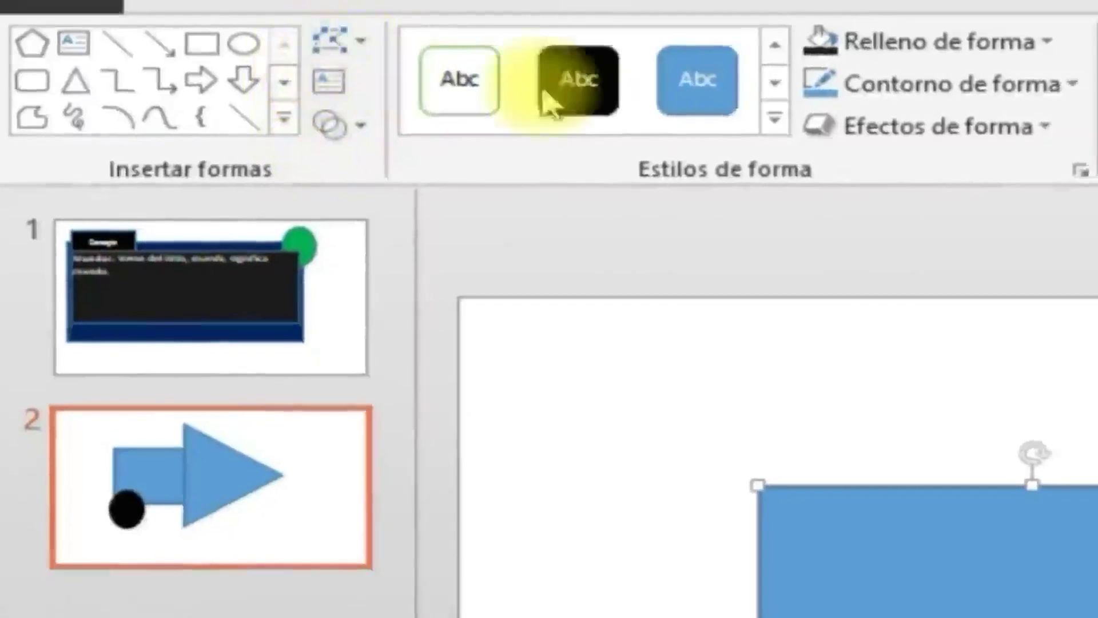
key(Escape)
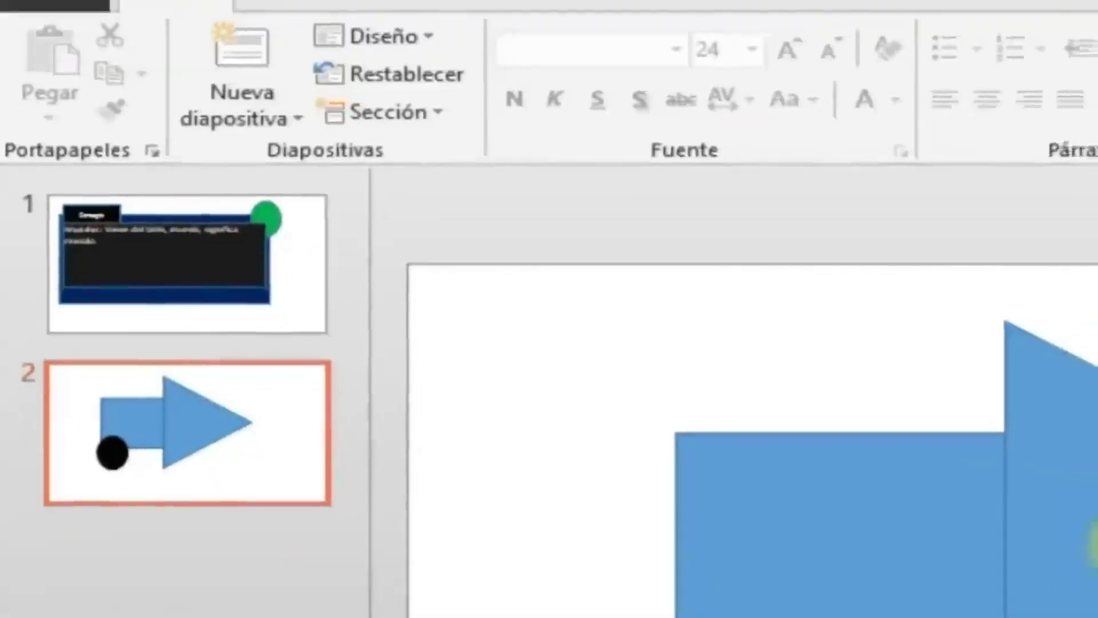
click(1092, 543)
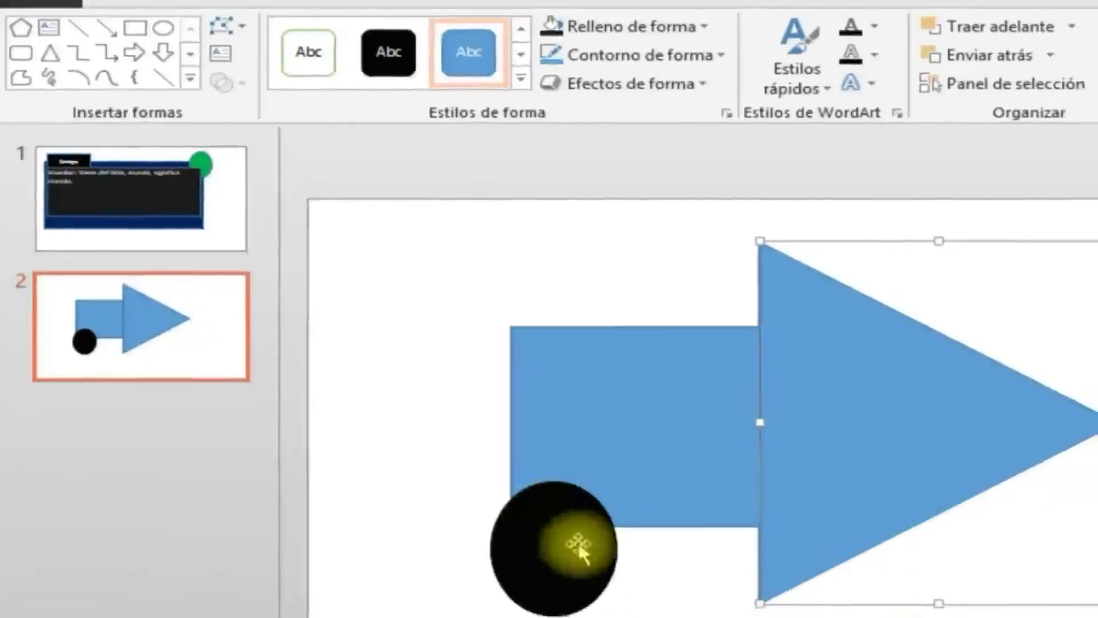
shift+click(606, 373)
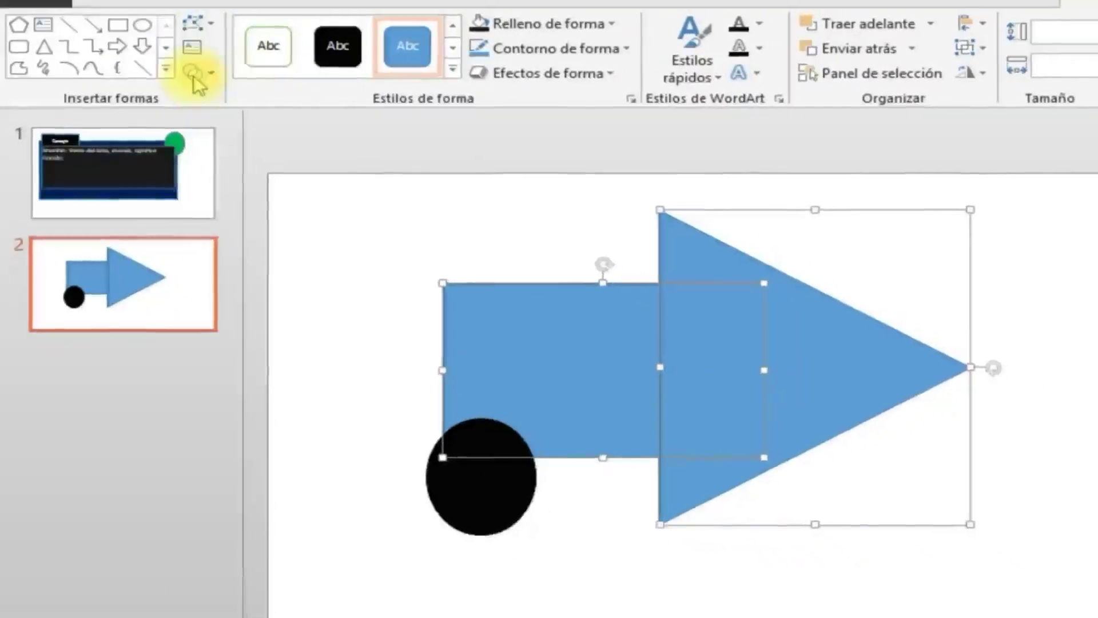
click(211, 74)
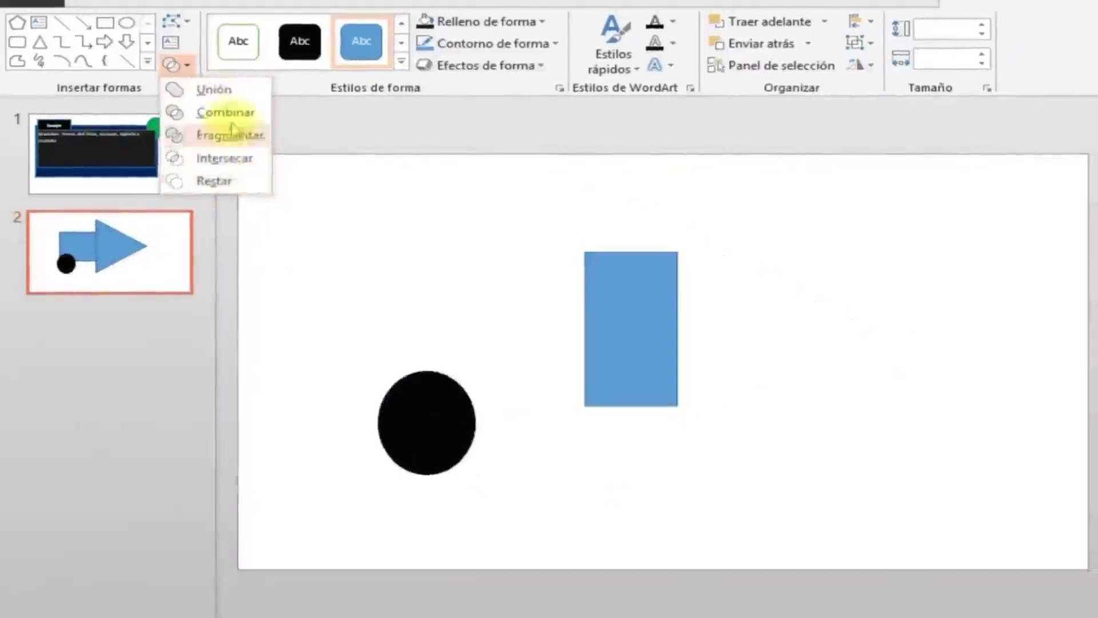
click(214, 90)
Nudge the merged arrow right and back into place, then go to slide 1.
click(815, 516)
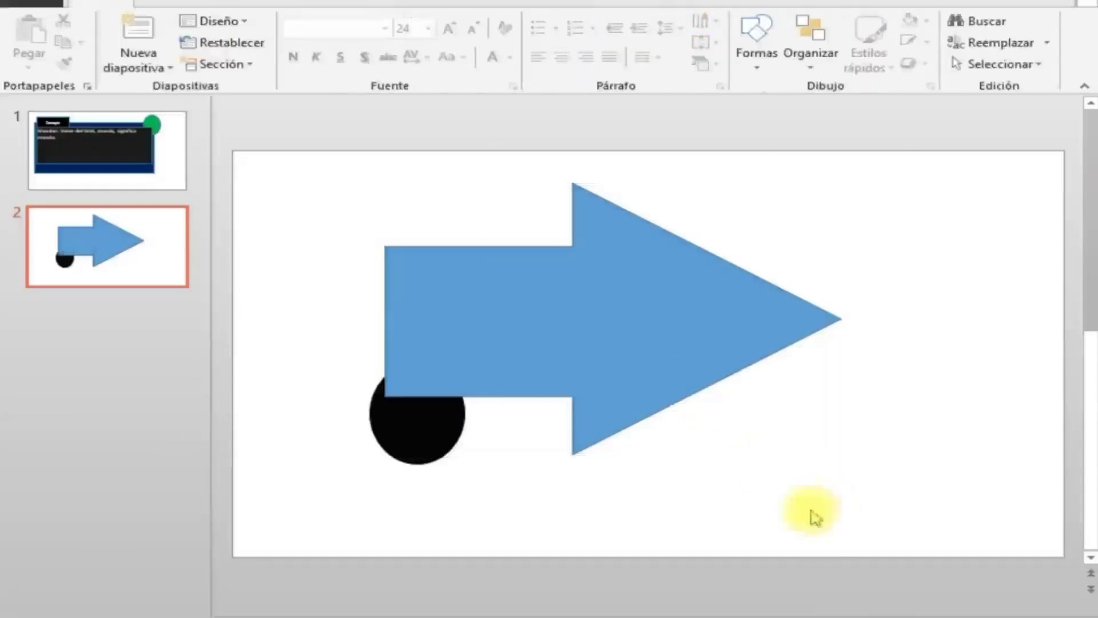
drag(608, 362, 852, 372)
mouse_move(718, 346)
mouse_down()
mouse_move(584, 330)
mouse_move(582, 362)
mouse_up()
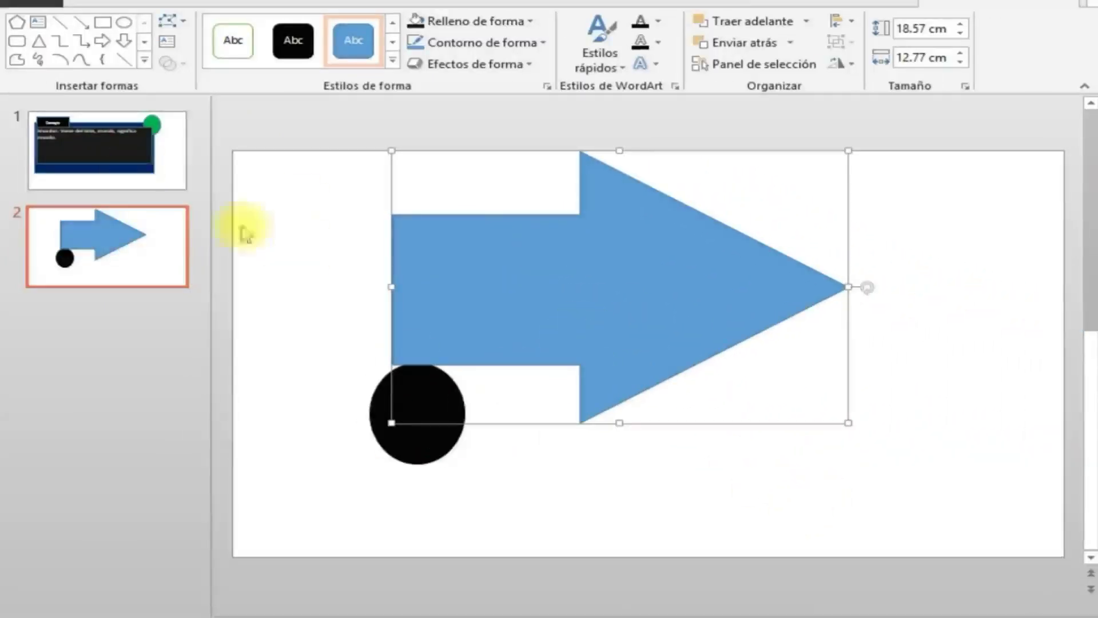
click(137, 163)
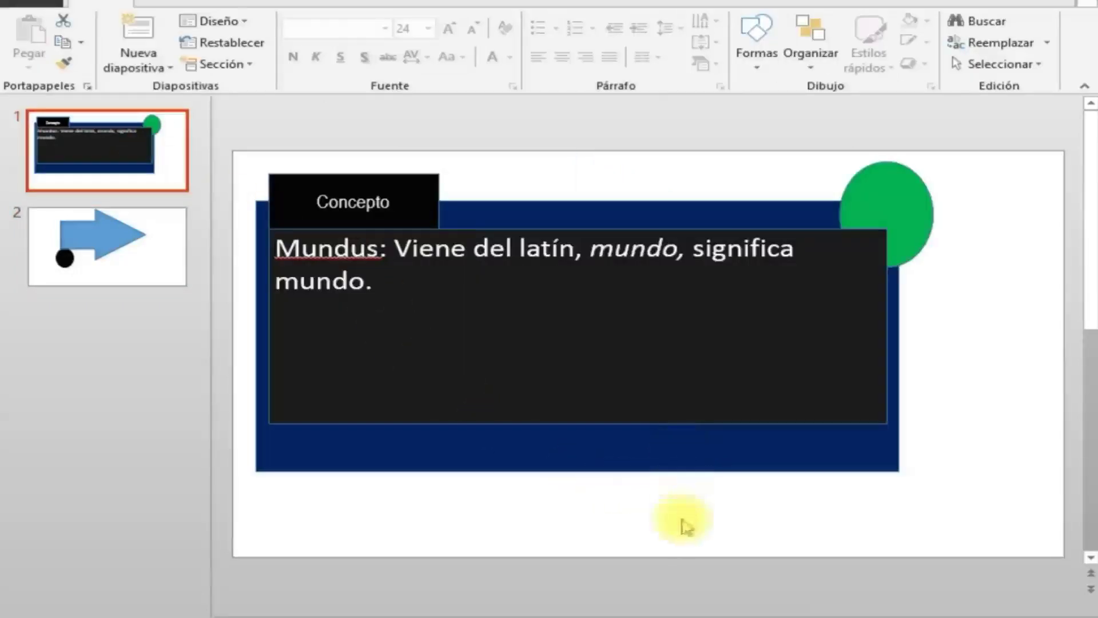
On slide 1, move the card group up-left and shift its dark text box right and down.
click(603, 377)
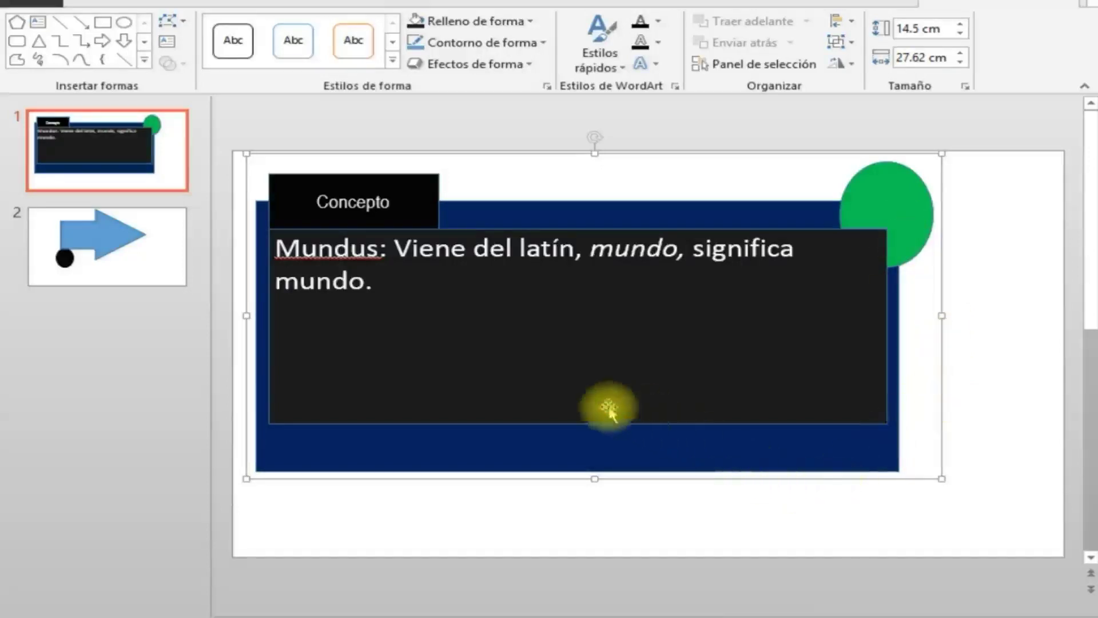
drag(607, 409, 560, 389)
click(557, 387)
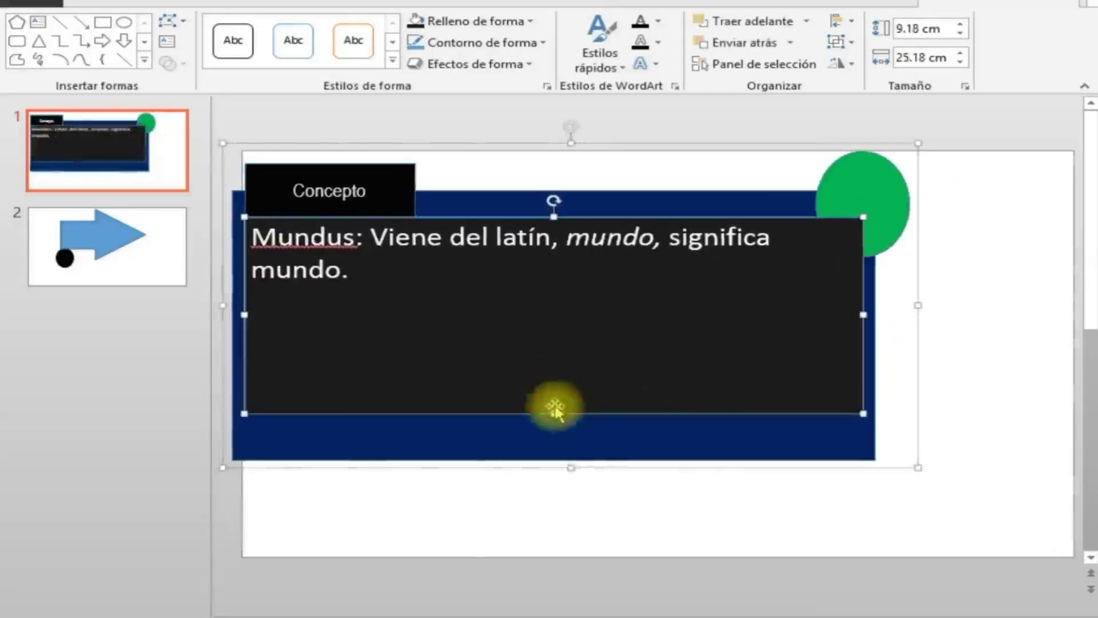
mouse_move(502, 355)
mouse_down()
mouse_move(486, 455)
mouse_move(566, 415)
mouse_move(565, 430)
mouse_up()
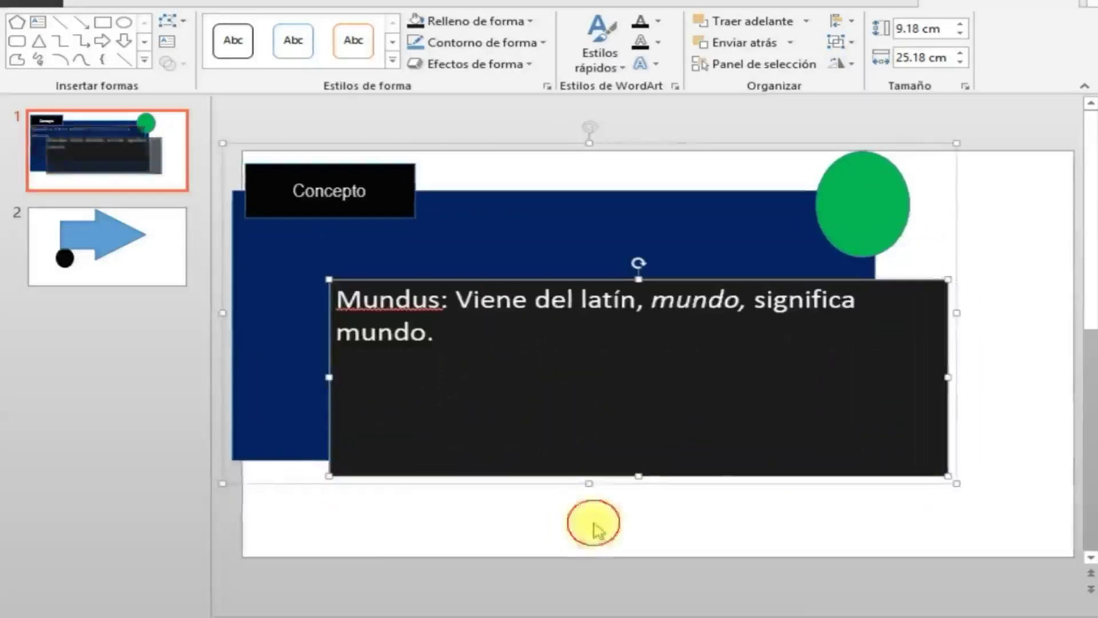
click(572, 522)
On slide 2, move the arrow away from the circle, then undo five changes back to separate shapes.
click(57, 251)
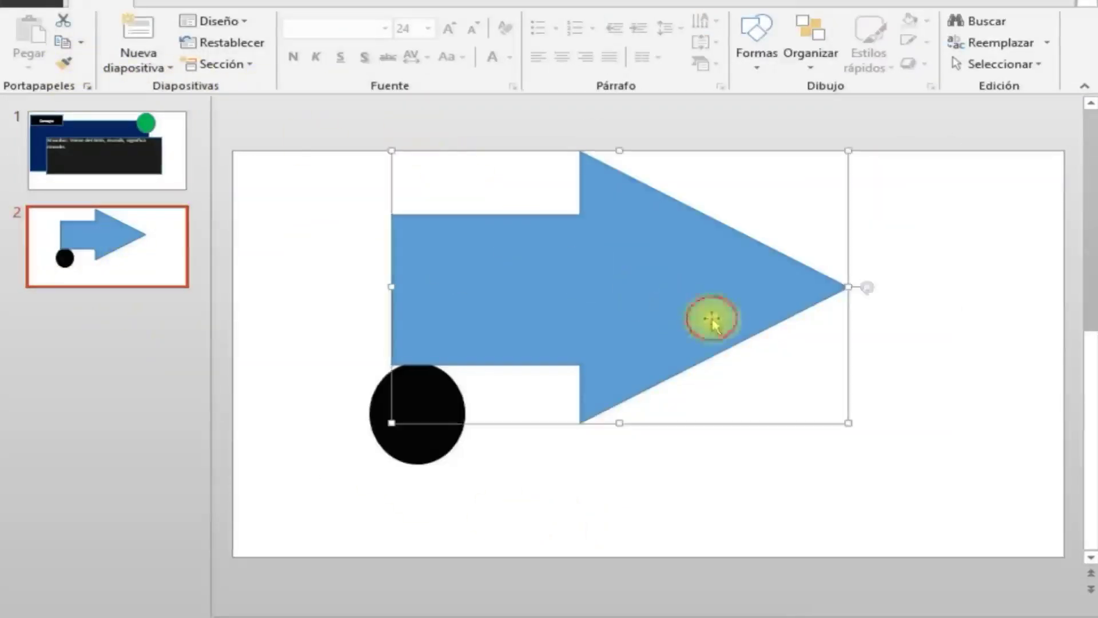
drag(627, 307, 686, 380)
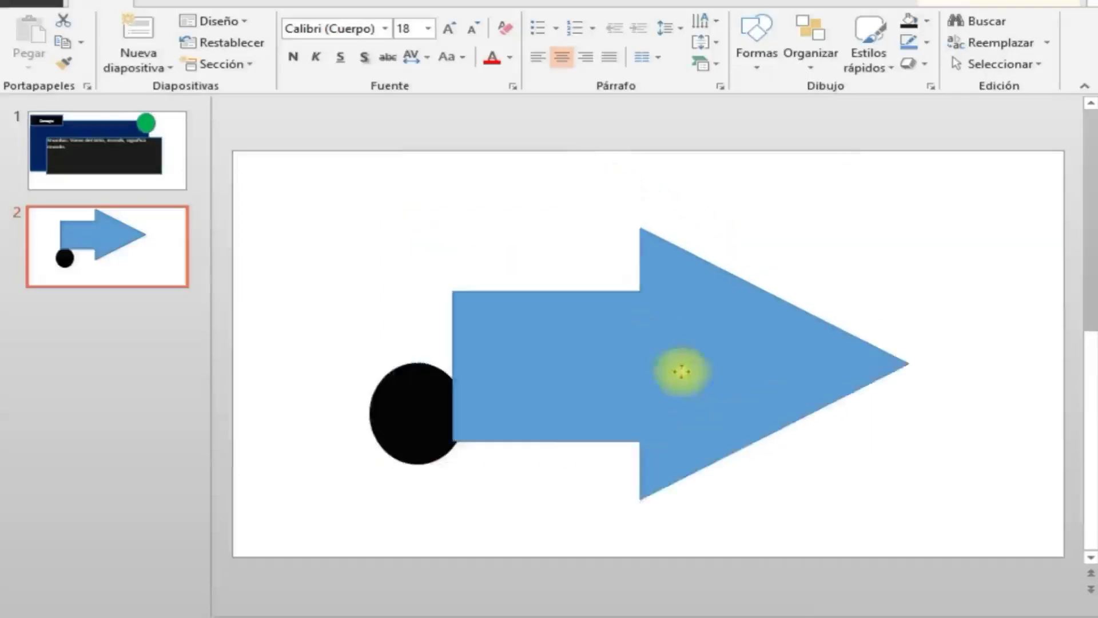
drag(544, 355, 610, 354)
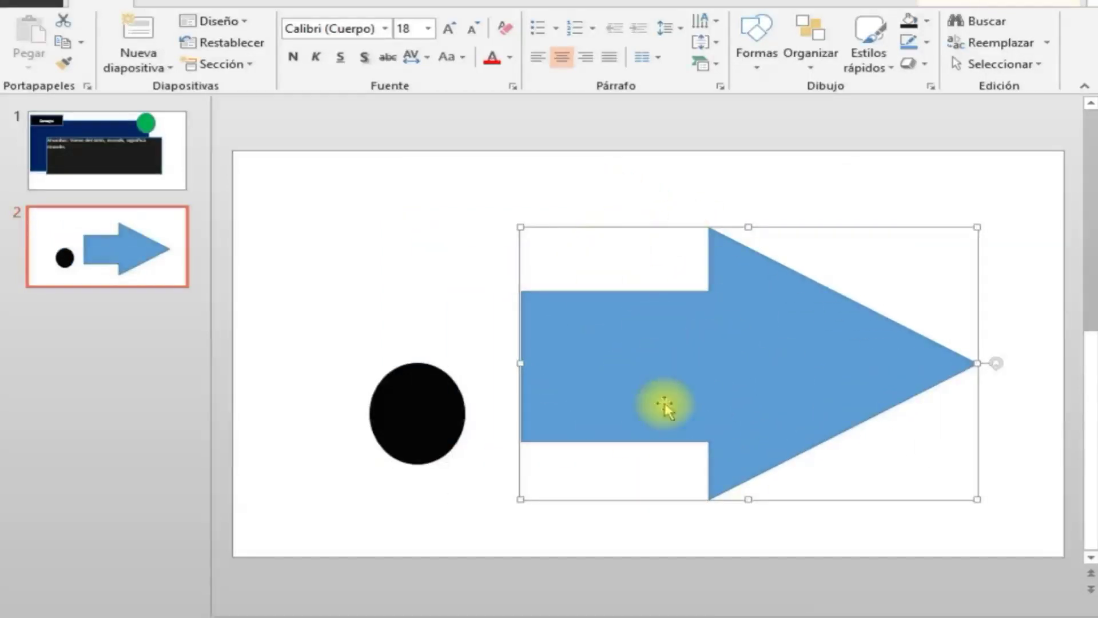
key(ctrl+z)
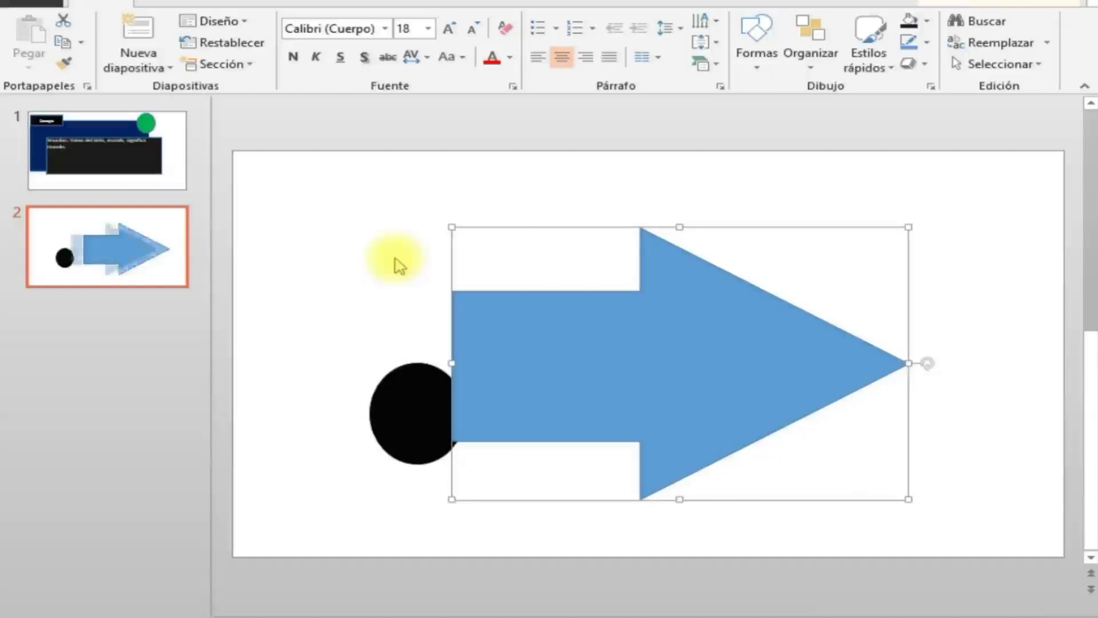
key(ctrl+z)
key(ctrl+z)
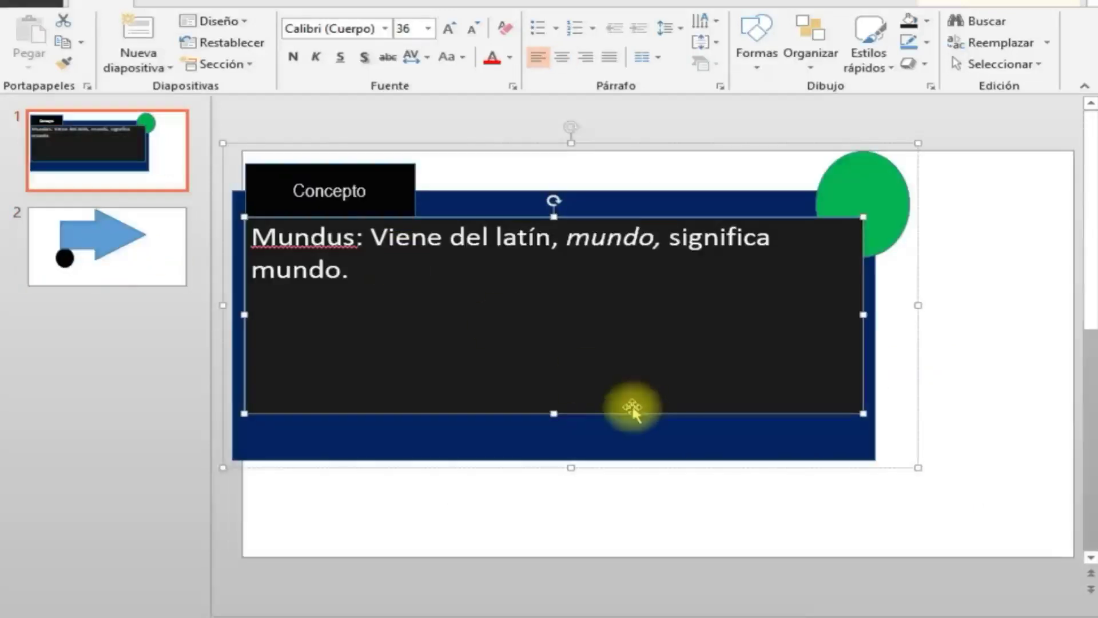
key(ctrl+z)
key(ctrl+z)
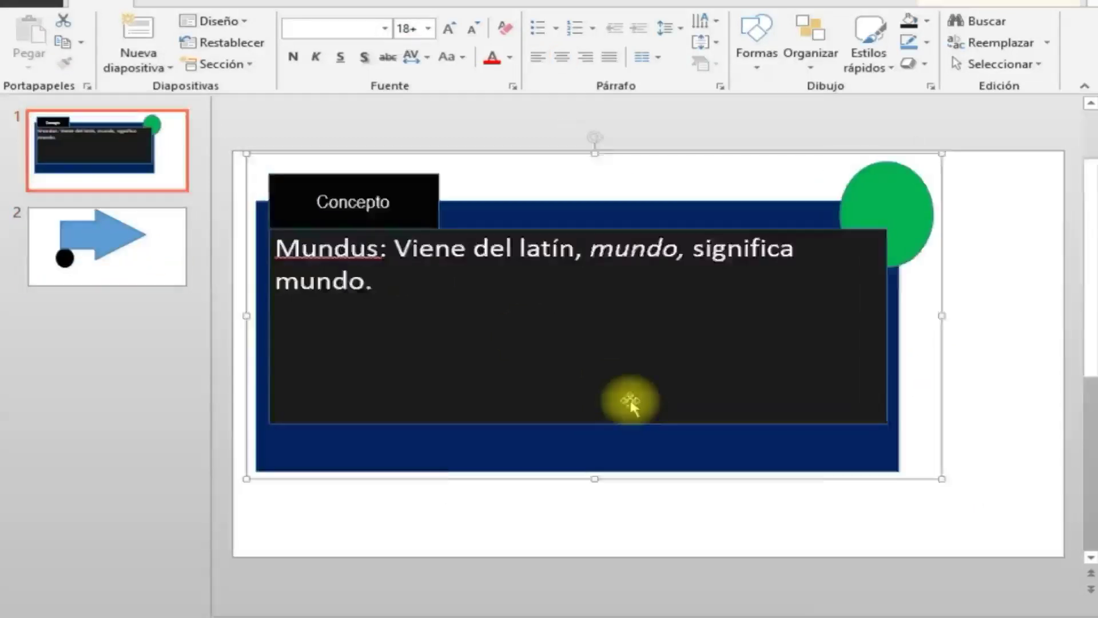
key(ctrl+z)
key(ctrl+z)
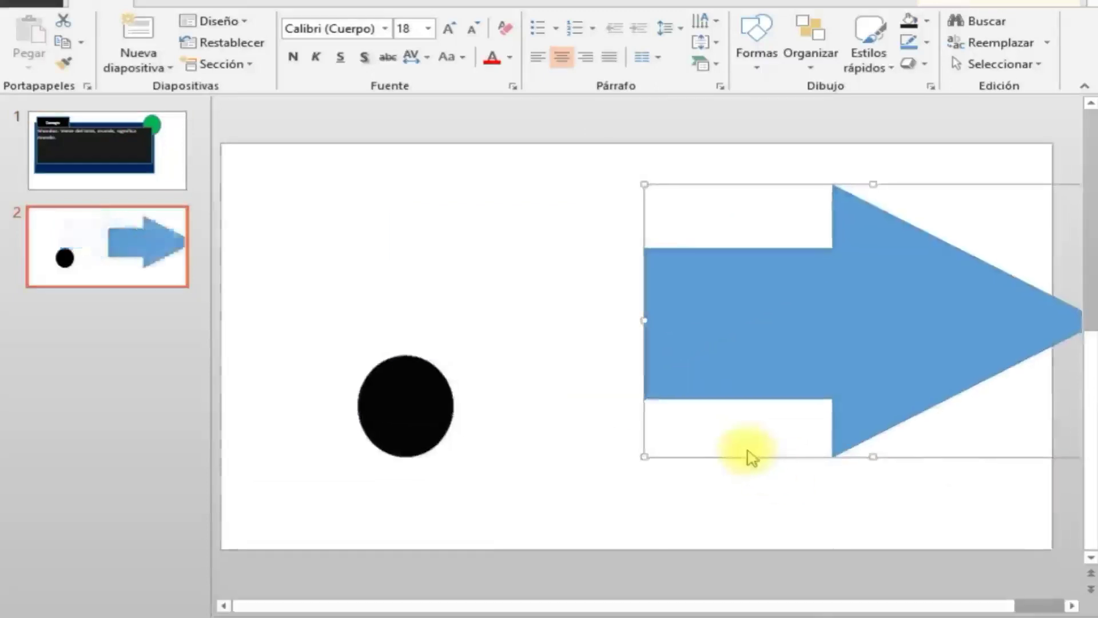
key(ctrl+z)
key(ctrl+z)
Pull the triangle away from the rectangle, shift the rectangle left and move the black circle down-left.
click(915, 480)
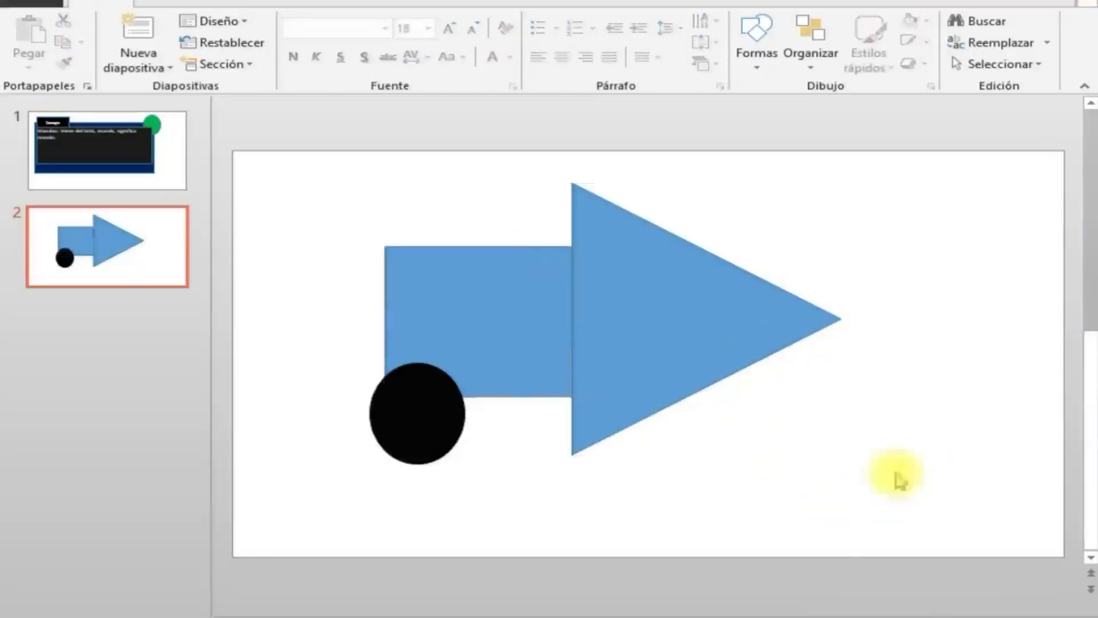
drag(628, 325, 810, 350)
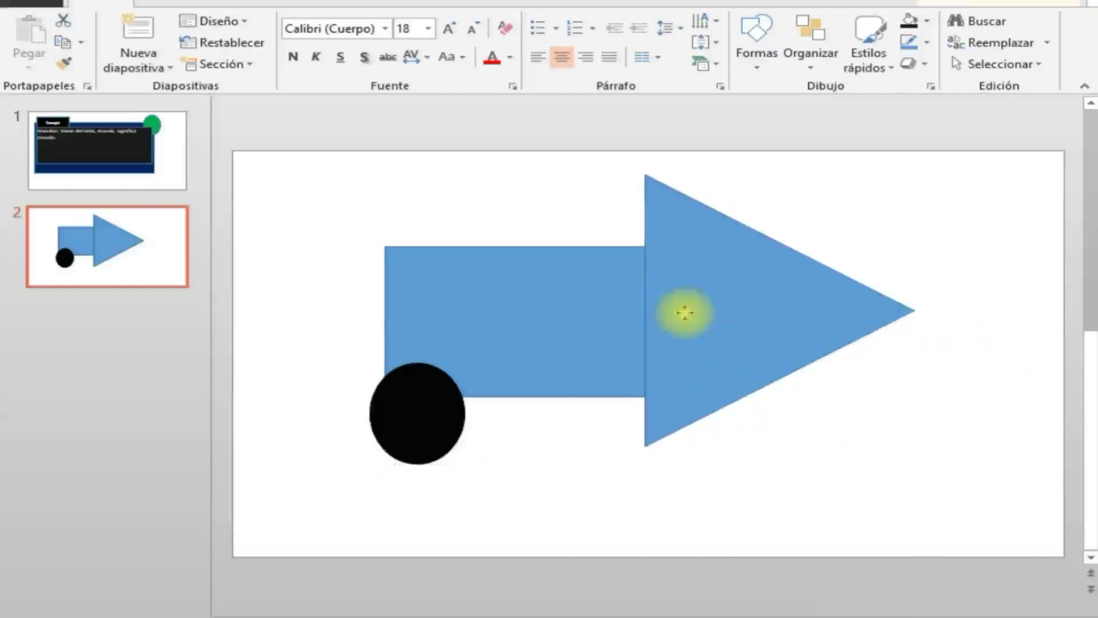
drag(679, 330, 684, 324)
mouse_move(545, 327)
mouse_down()
mouse_move(526, 311)
mouse_move(481, 311)
mouse_up()
mouse_move(417, 417)
mouse_down()
mouse_move(386, 469)
mouse_move(354, 465)
mouse_up()
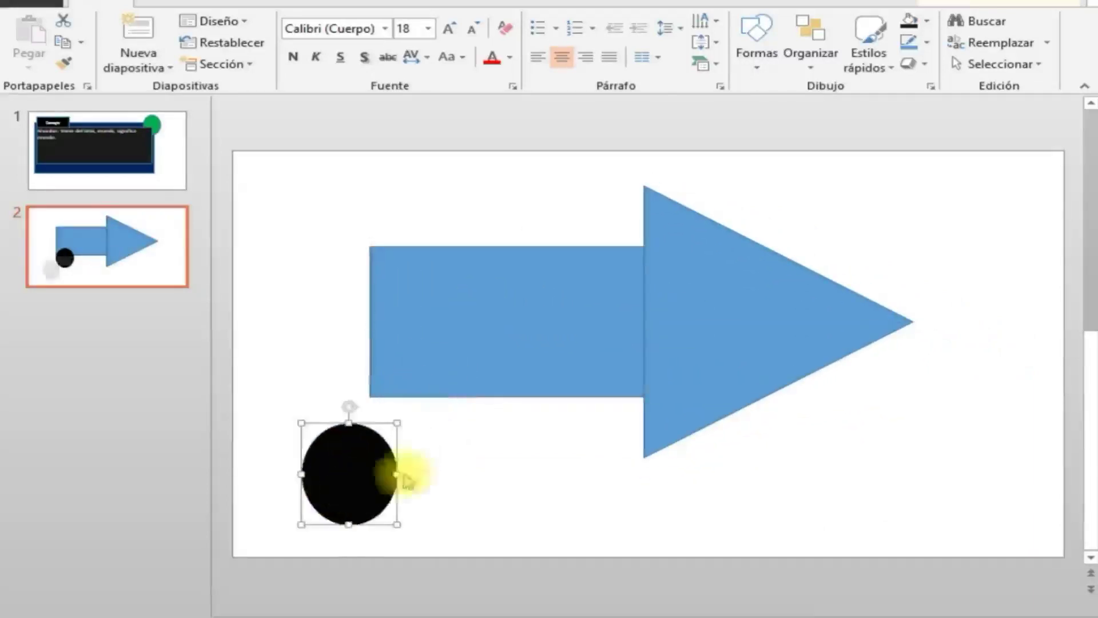
Select the rectangle and triangle and merge them via Combinar formas > Unión.
click(534, 342)
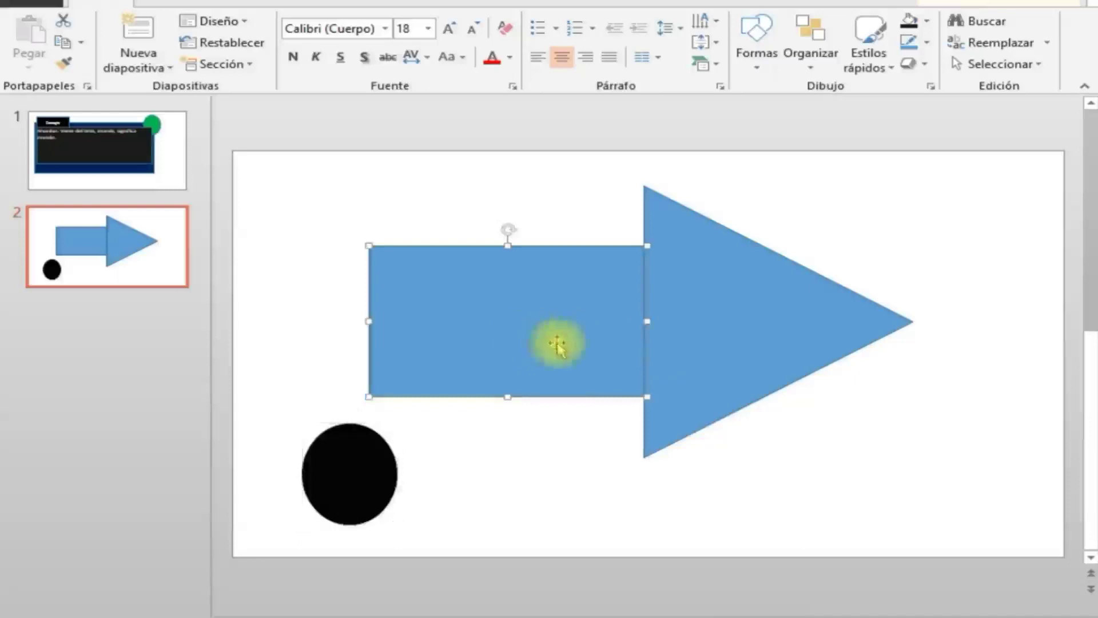
shift+click(698, 327)
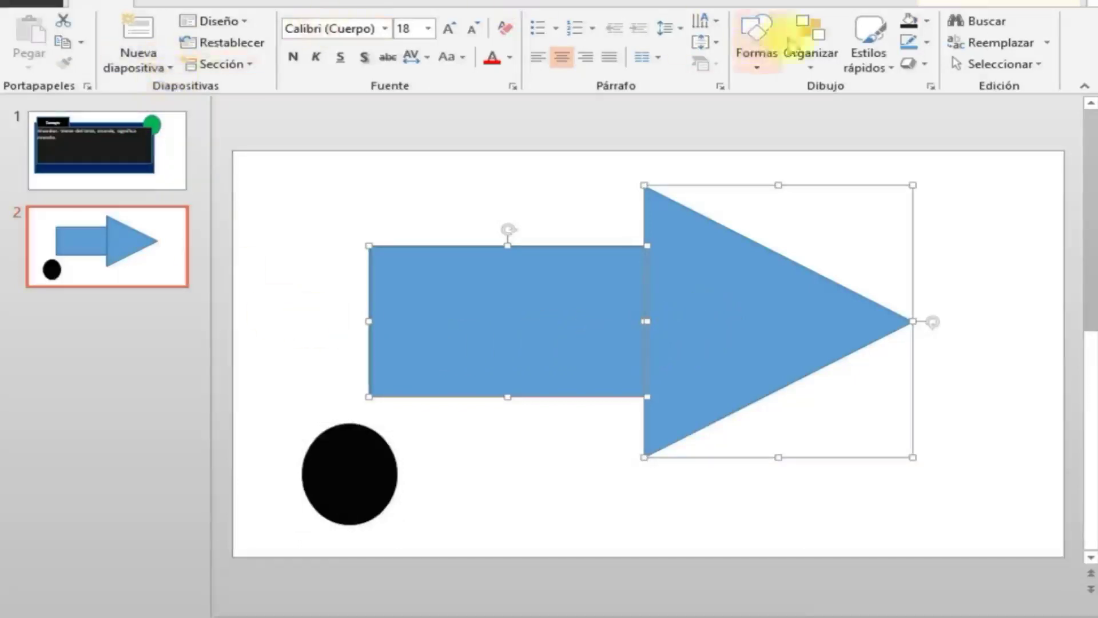
click(943, 6)
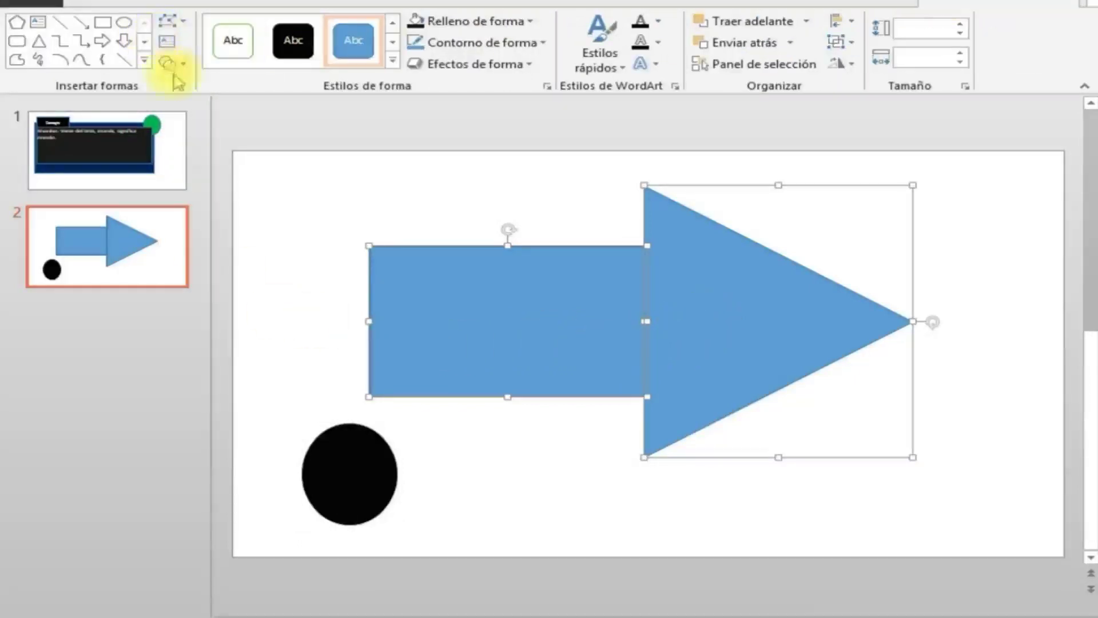
click(181, 64)
click(186, 88)
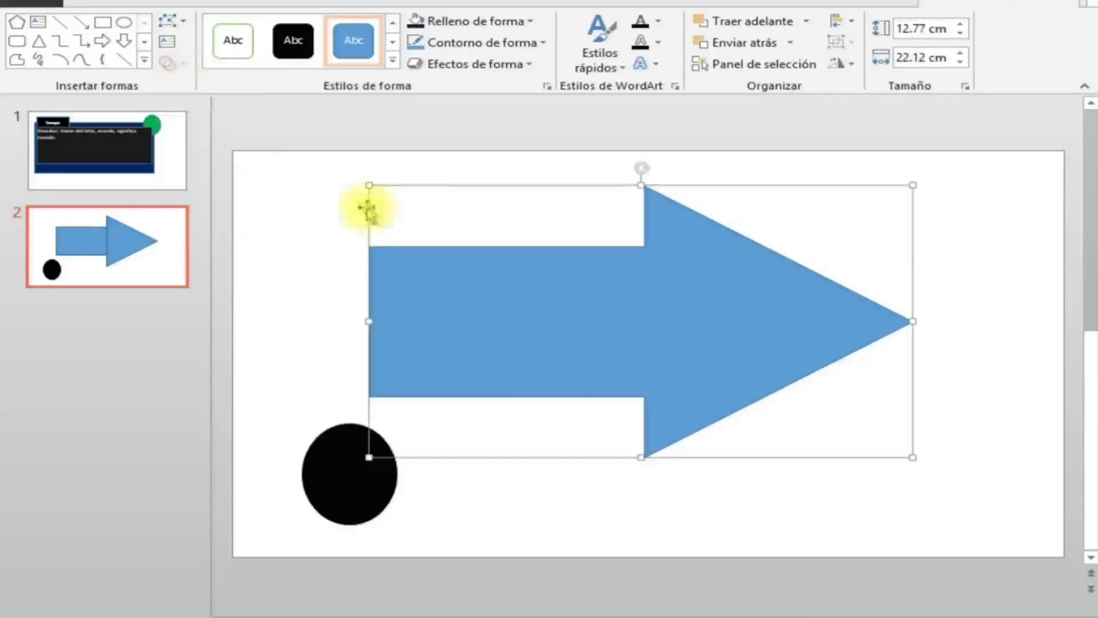
Position the 12.77 × 22.12 cm merged arrow to the right of the black oval.
click(558, 510)
click(487, 338)
drag(628, 344, 549, 323)
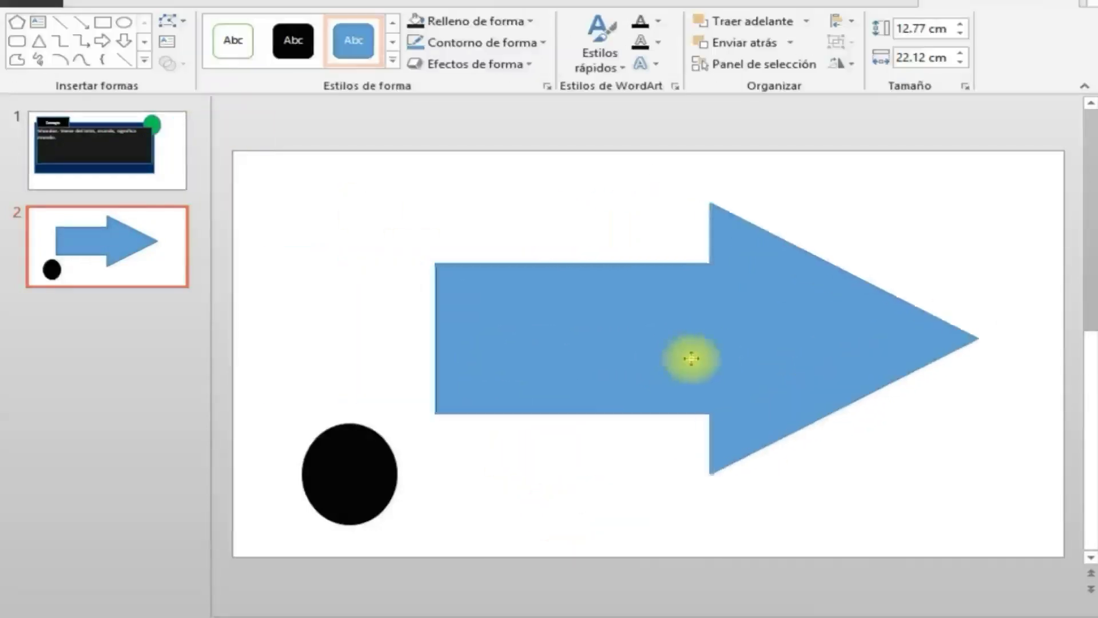
drag(715, 309, 681, 337)
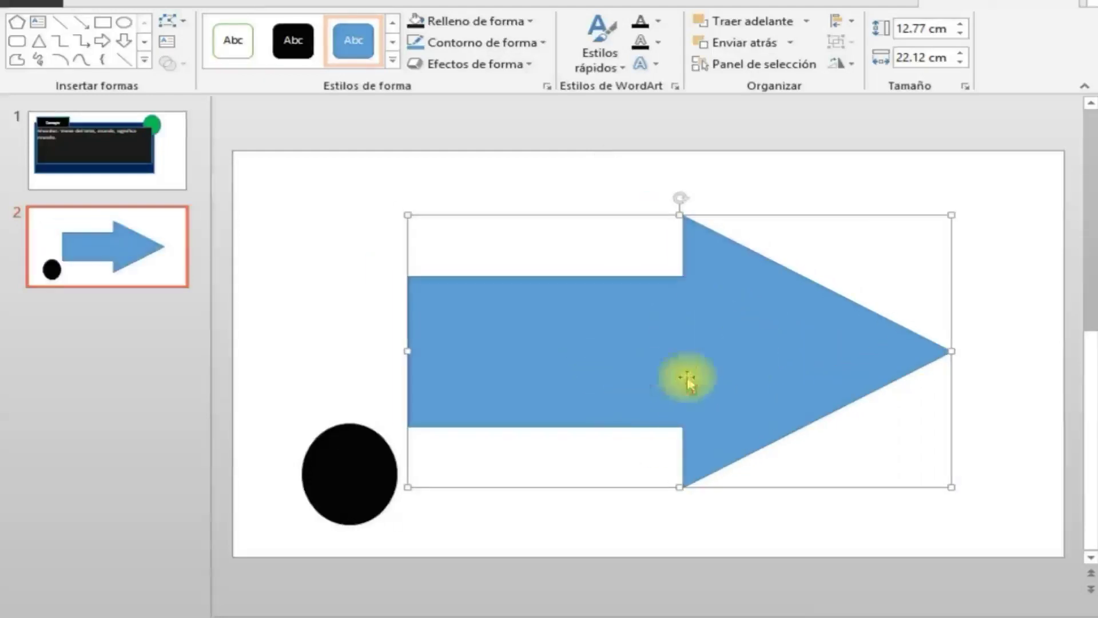
click(747, 374)
Move the merged arrow further right on slide 2, clear of the black oval.
drag(747, 375, 761, 341)
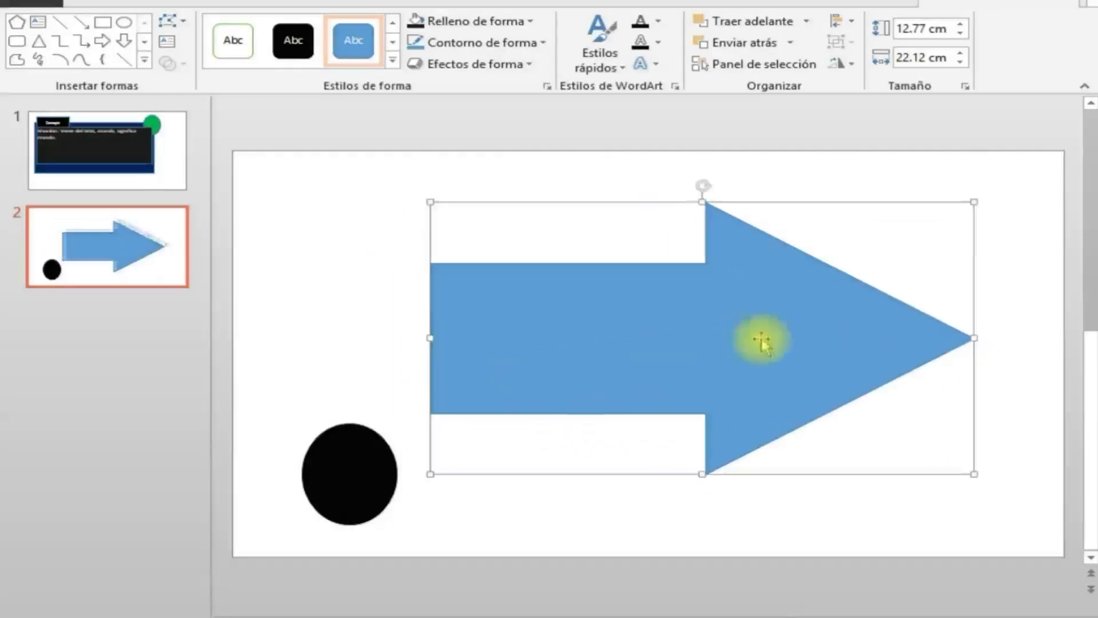
drag(515, 314, 483, 299)
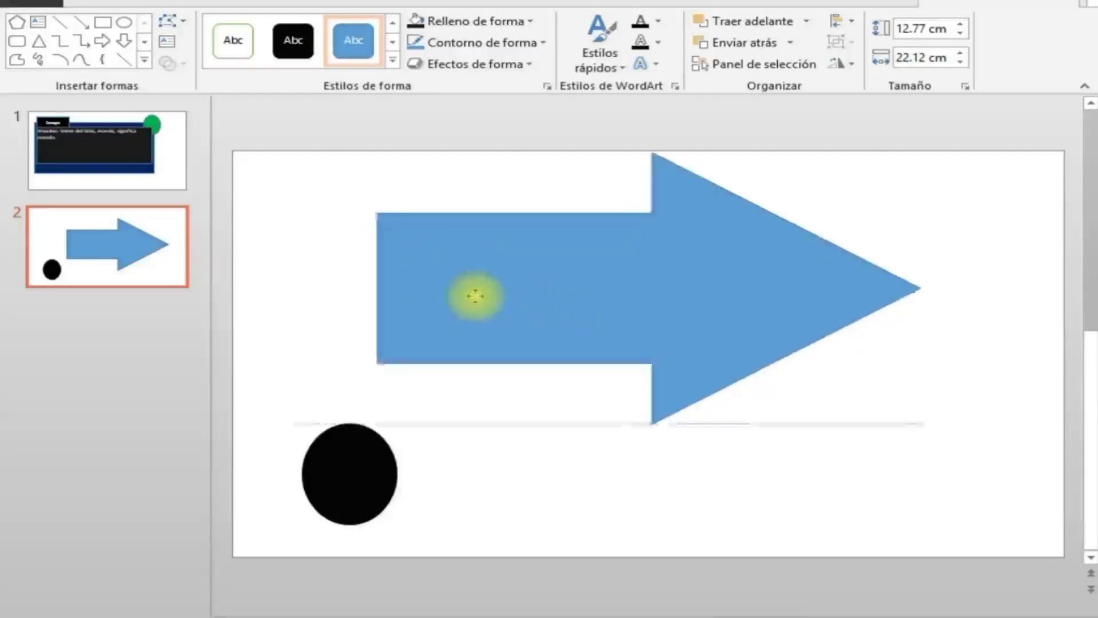
drag(760, 331, 817, 338)
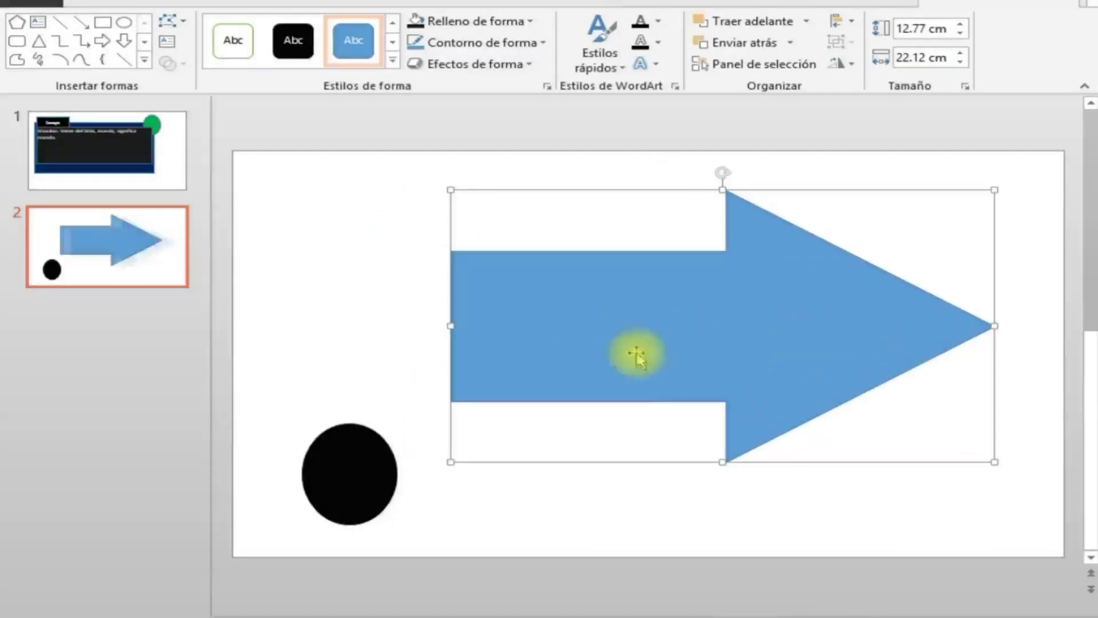
click(363, 306)
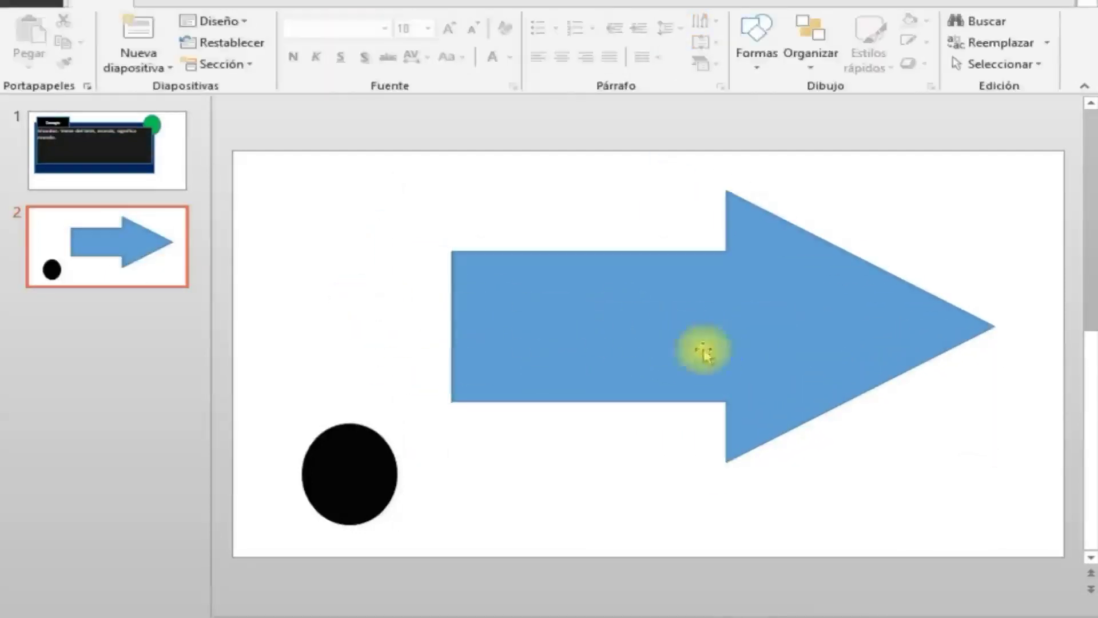
On slide 1, shift the card group up-left and its dark text box right and down.
click(93, 144)
click(540, 382)
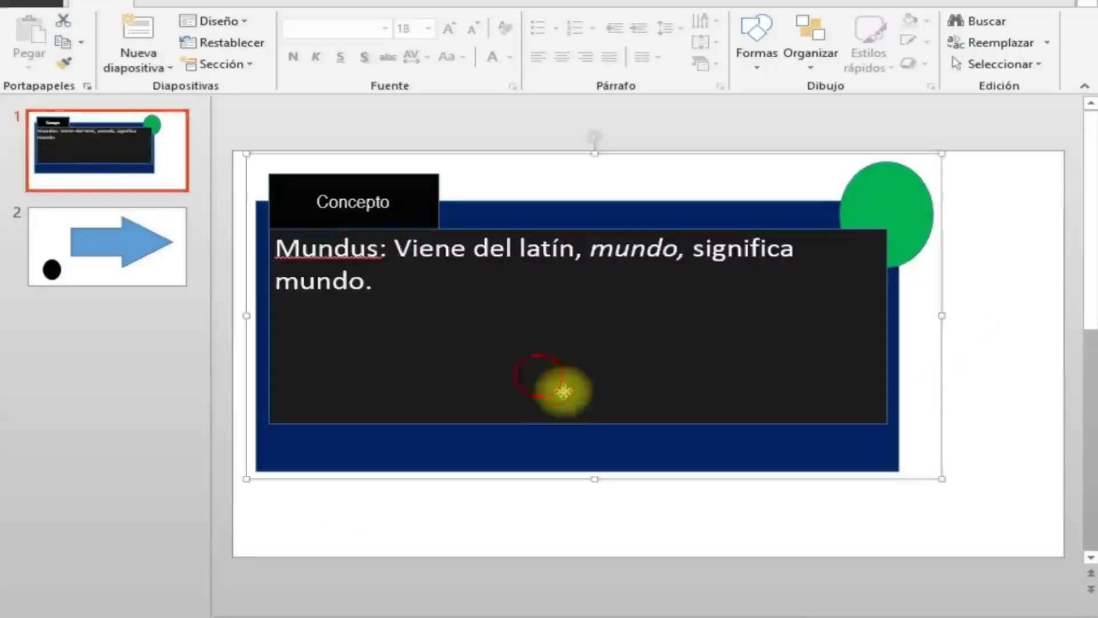
drag(560, 407, 526, 372)
click(493, 417)
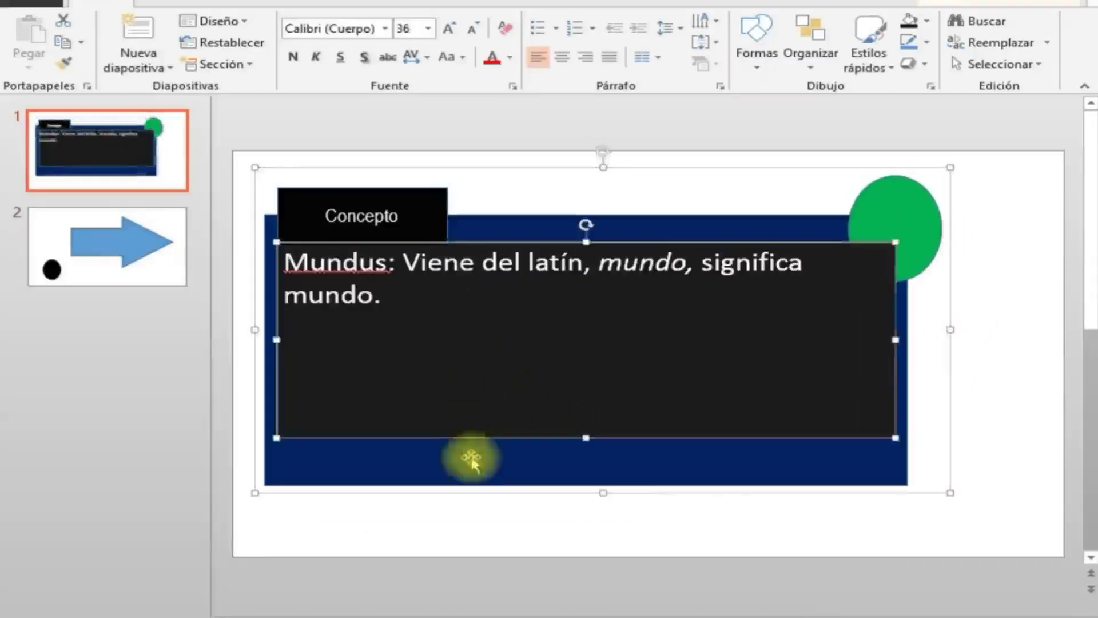
drag(468, 393, 488, 419)
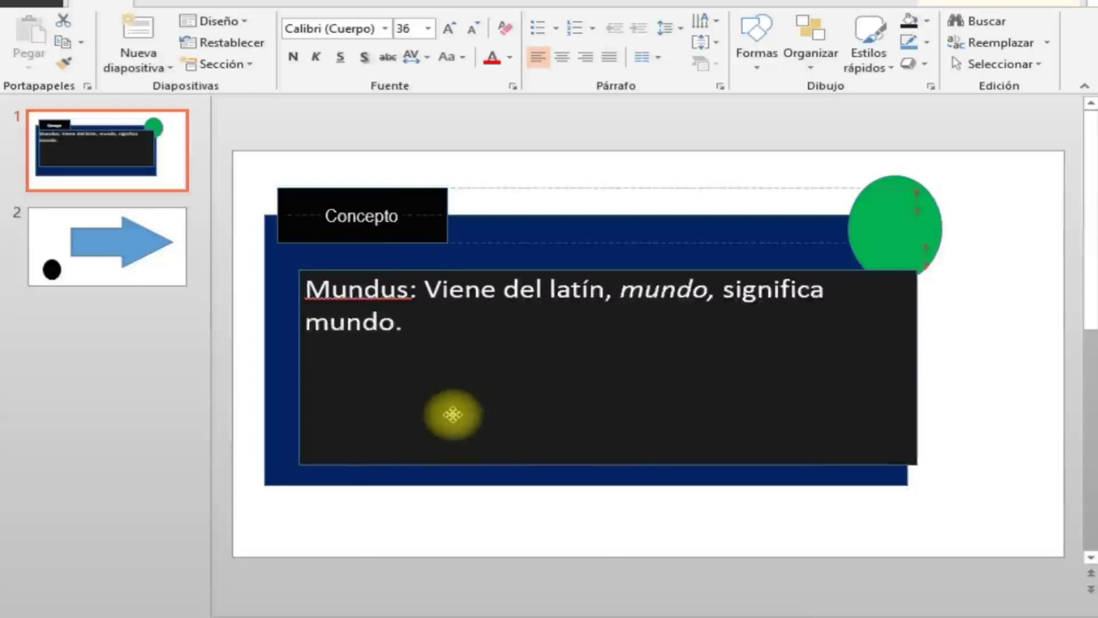
click(117, 252)
double_click(666, 345)
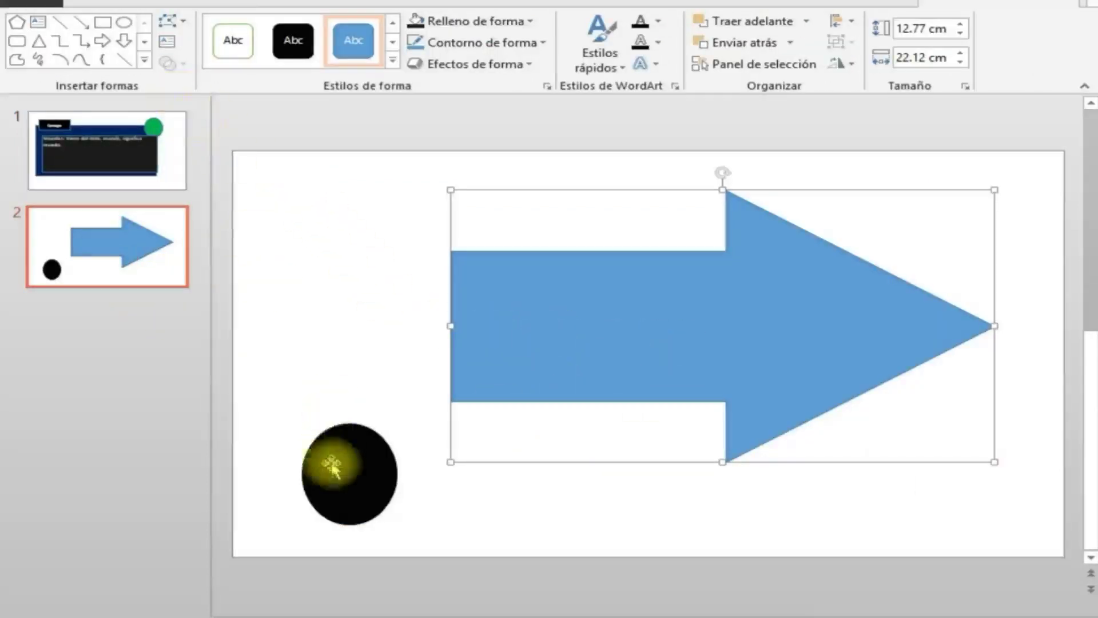
Draw a small square left of the arrow, move the circle under it, and narrow the arrow at the right.
click(106, 22)
drag(328, 245, 435, 355)
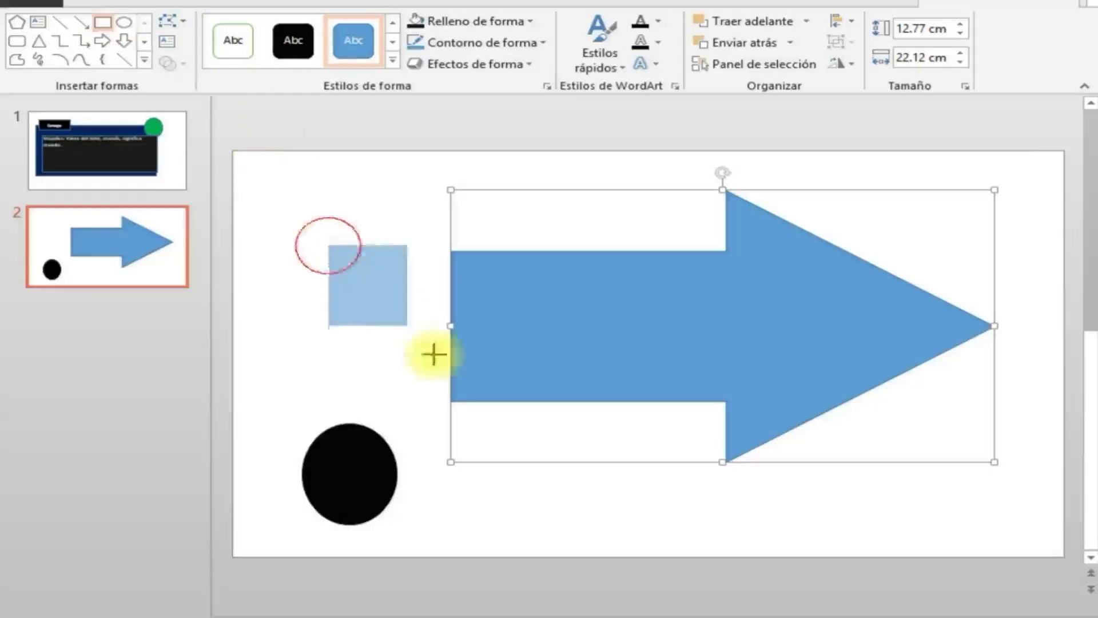
drag(331, 480, 344, 383)
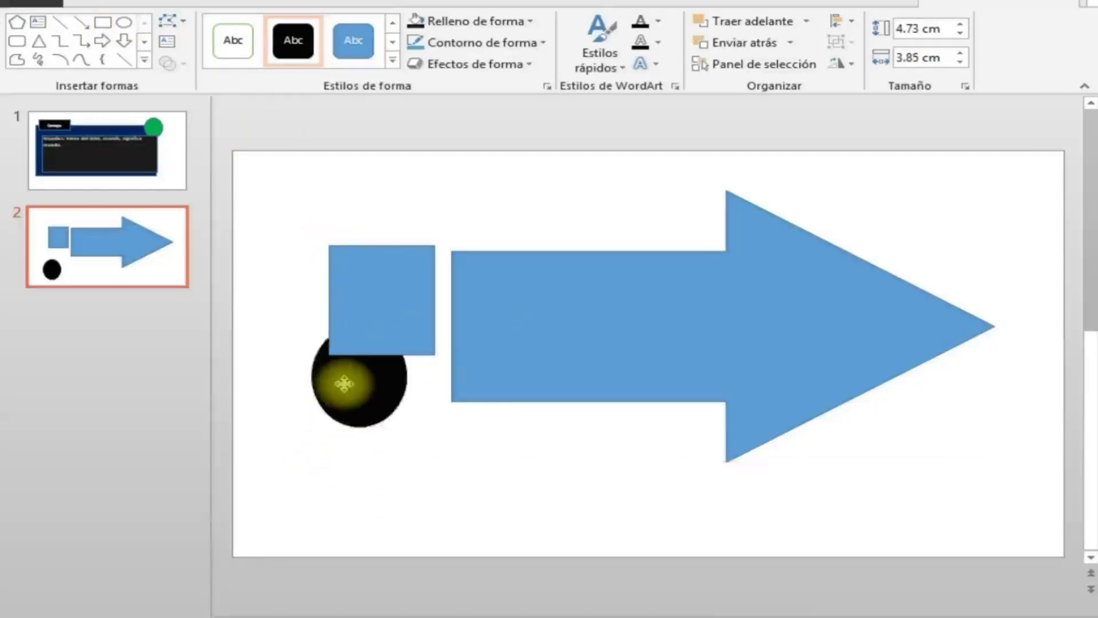
drag(723, 343, 770, 351)
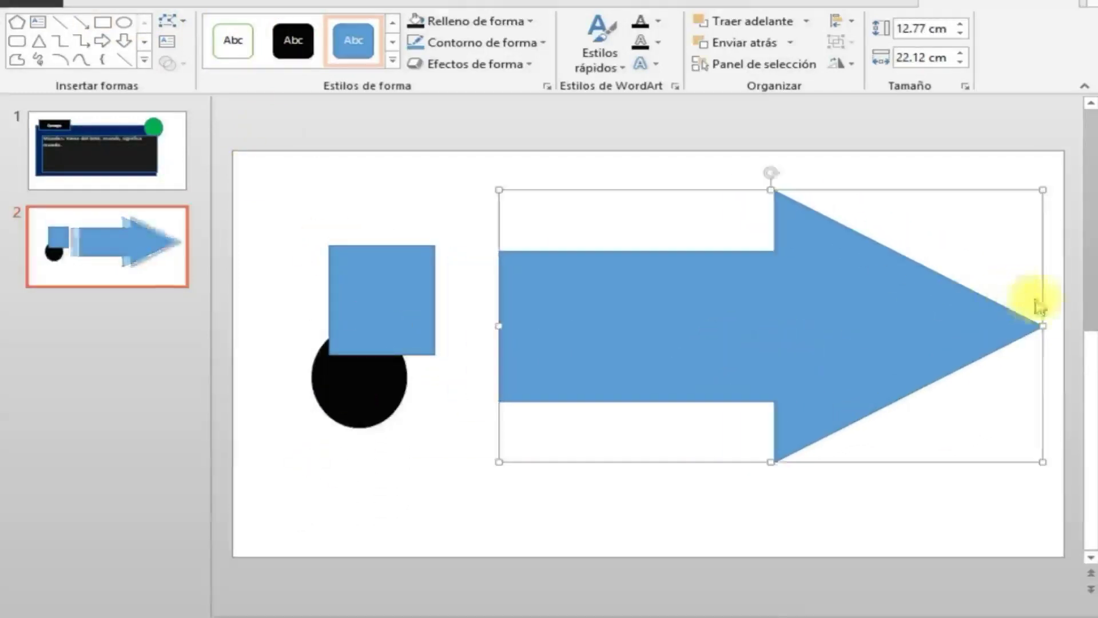
mouse_move(1042, 324)
mouse_down()
mouse_move(789, 335)
mouse_move(784, 323)
mouse_up()
mouse_move(624, 324)
mouse_down()
mouse_move(853, 324)
mouse_move(867, 335)
mouse_up()
drag(352, 313, 361, 313)
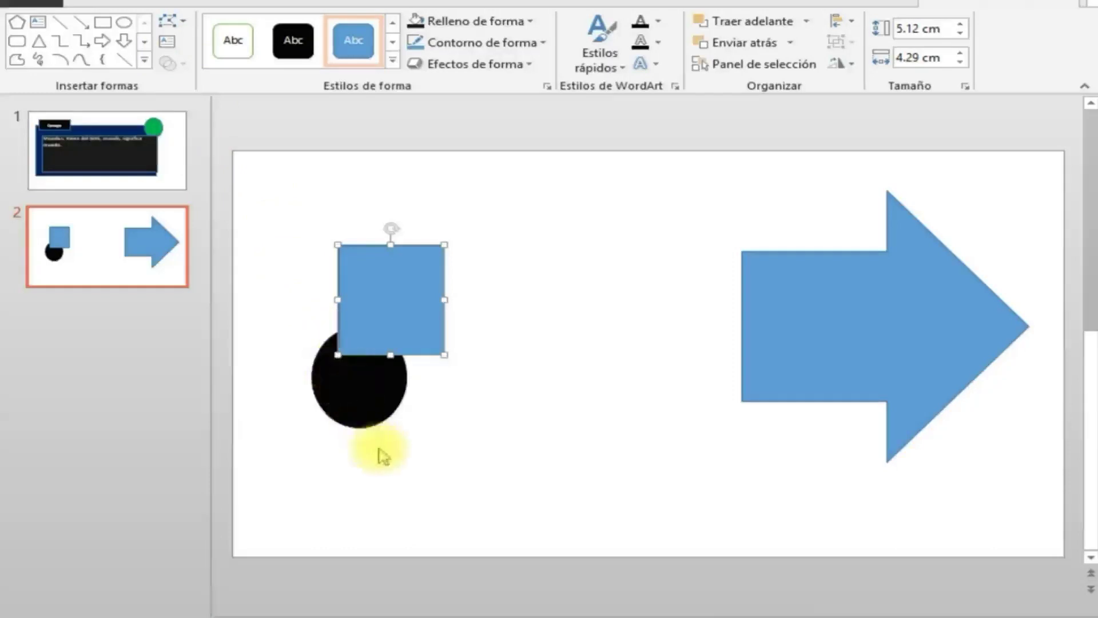
Combine the square and circle, move the result, then undo the moves and the merge.
shift+click(366, 405)
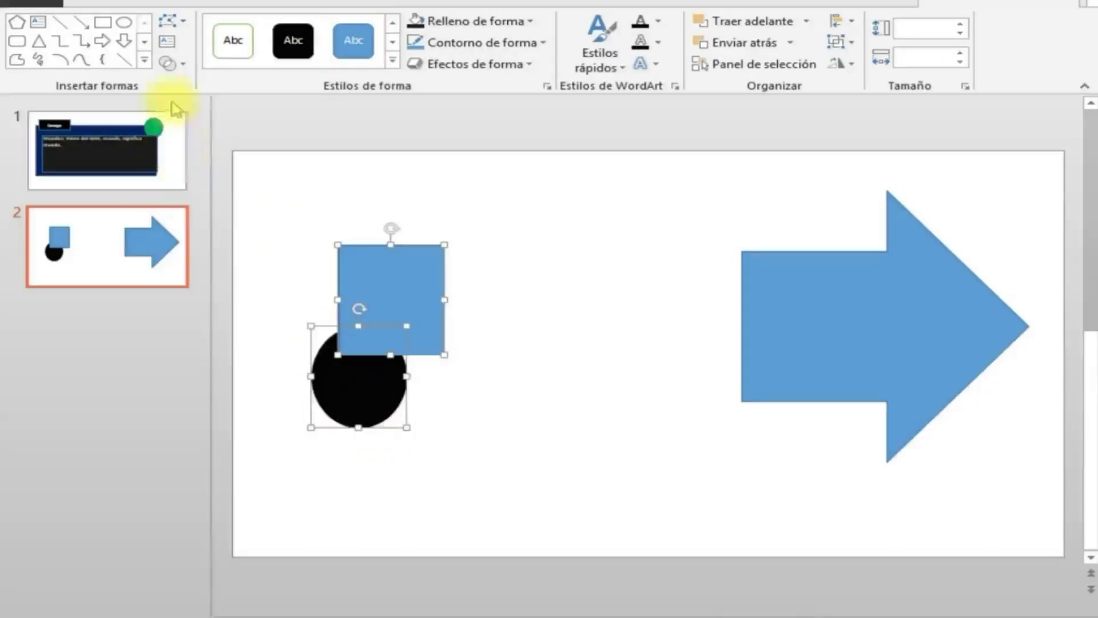
click(186, 66)
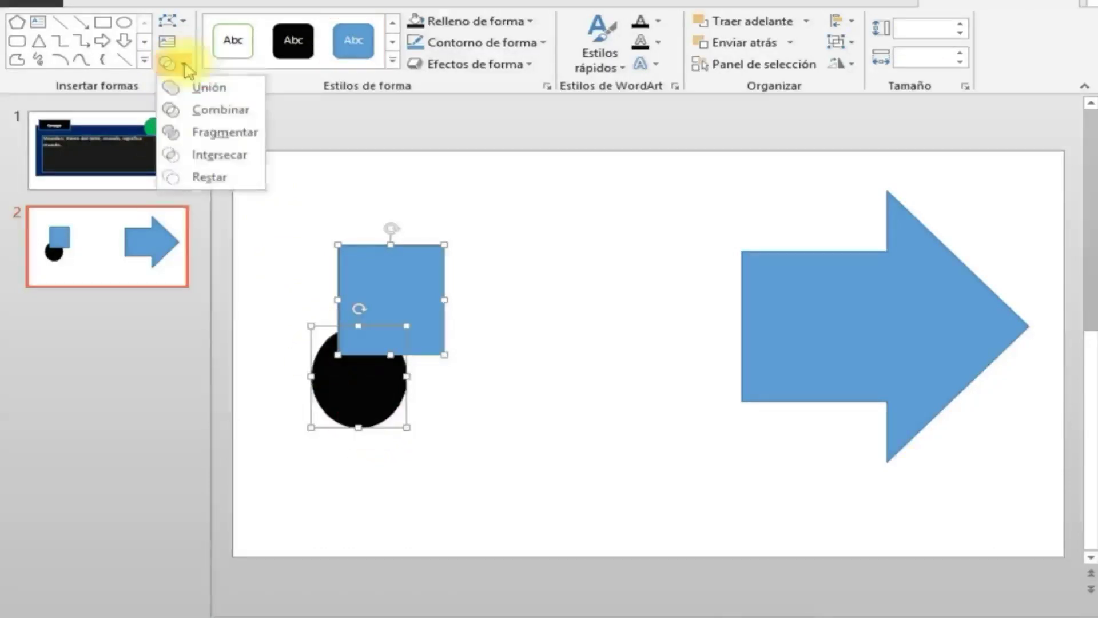
click(213, 110)
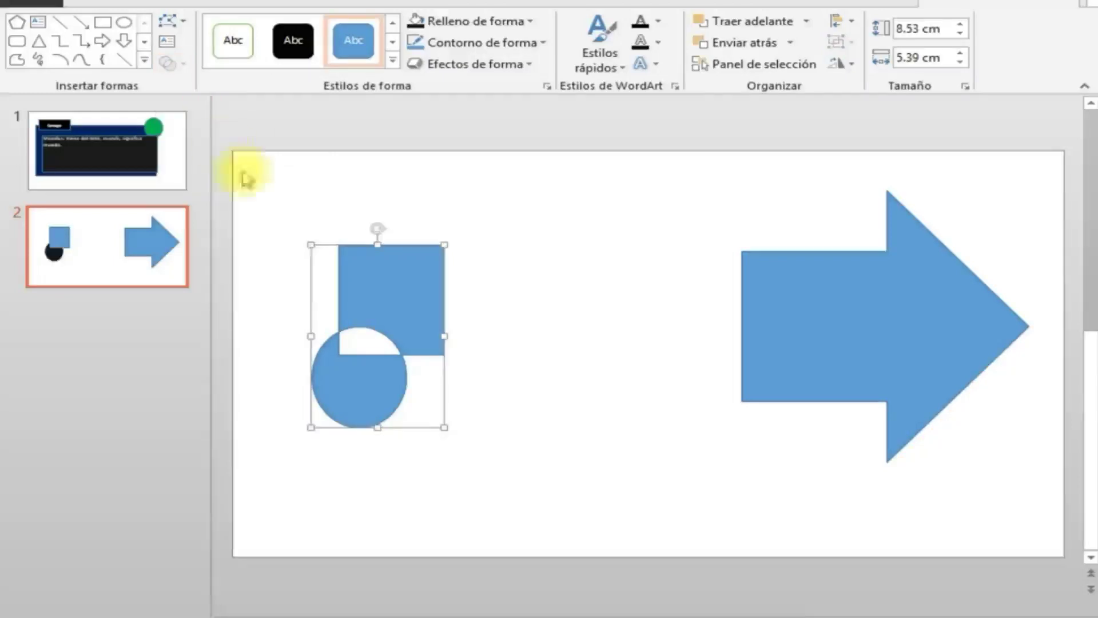
drag(392, 290, 534, 289)
click(639, 495)
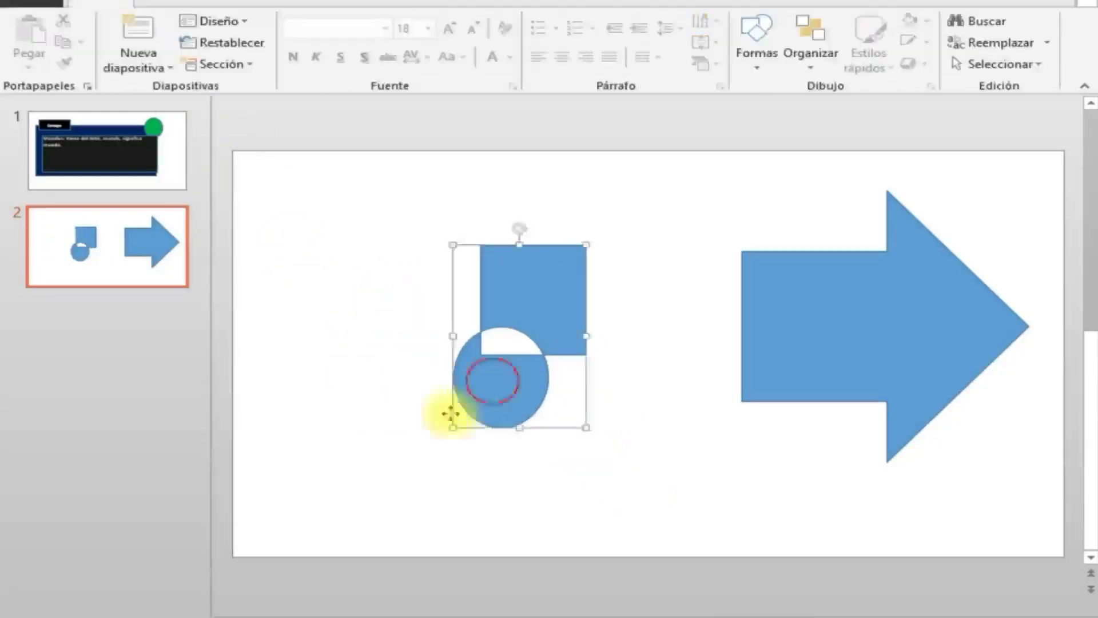
drag(493, 380, 417, 415)
click(571, 470)
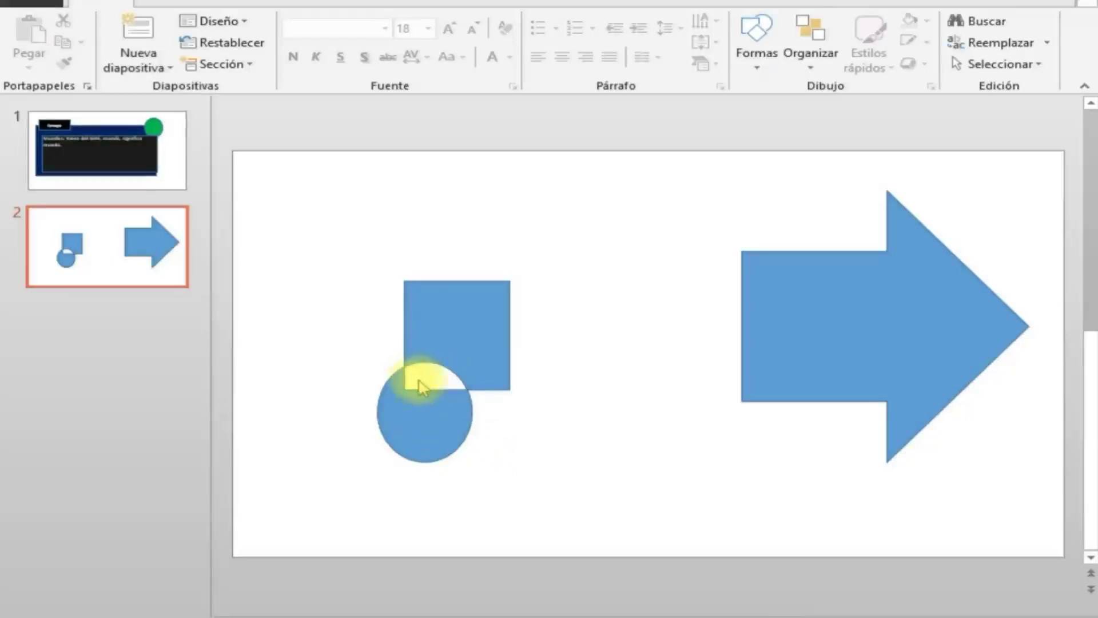
key(ctrl+z)
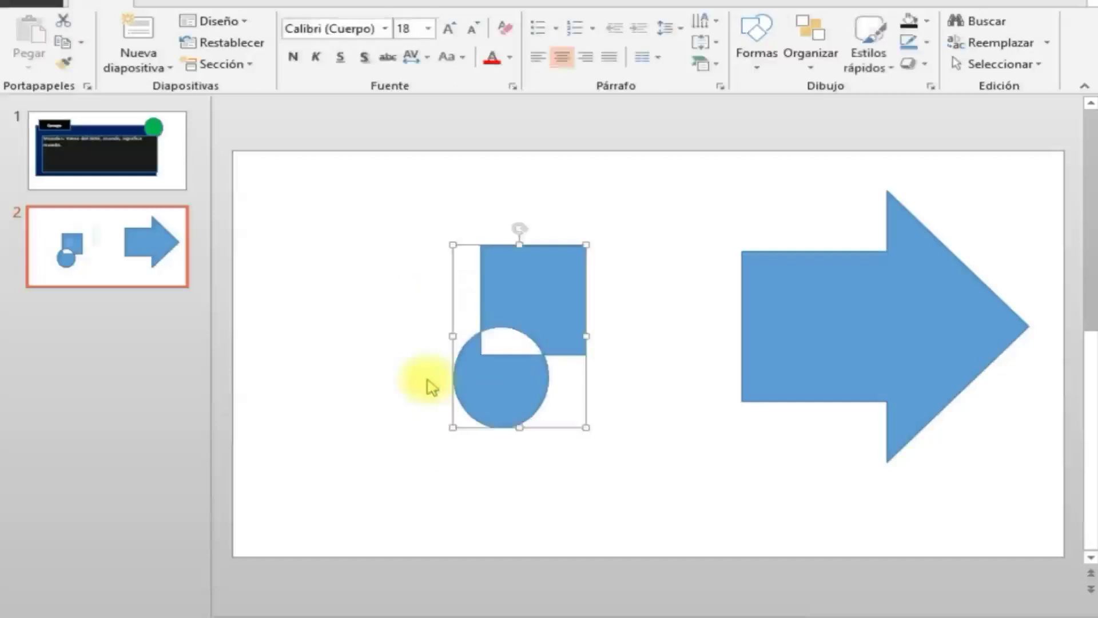
key(Left)
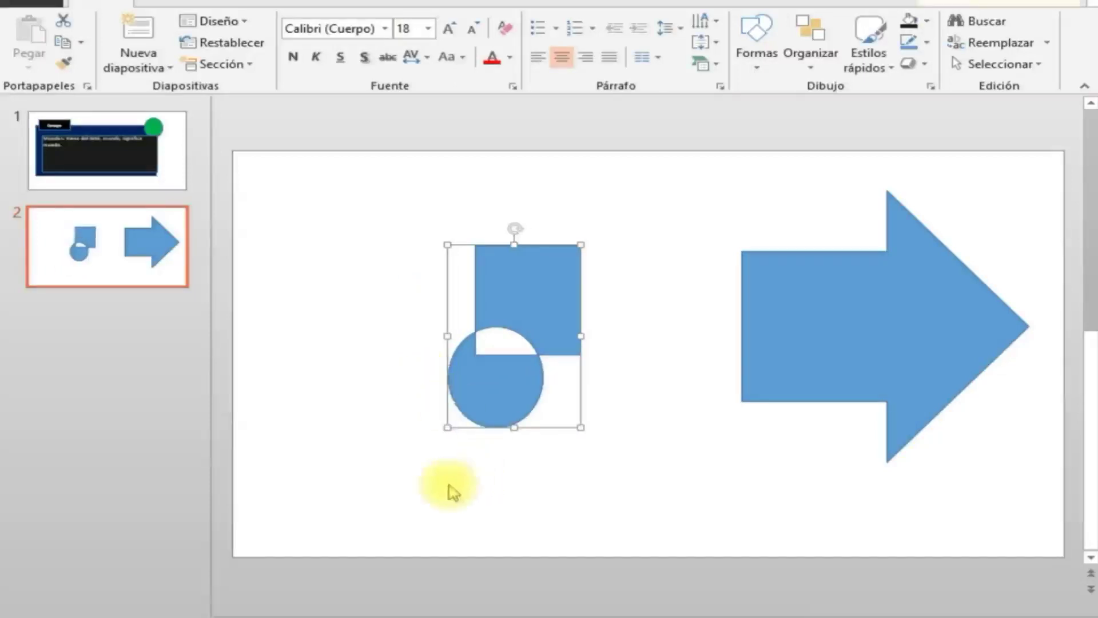
key(ctrl+z)
key(ctrl+z)
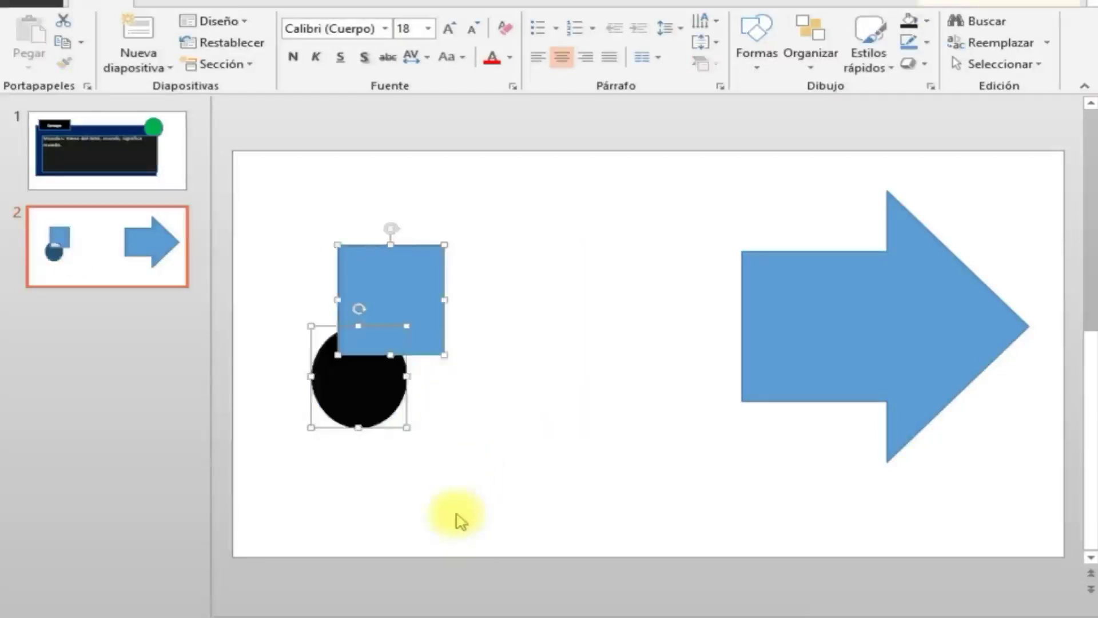
click(442, 511)
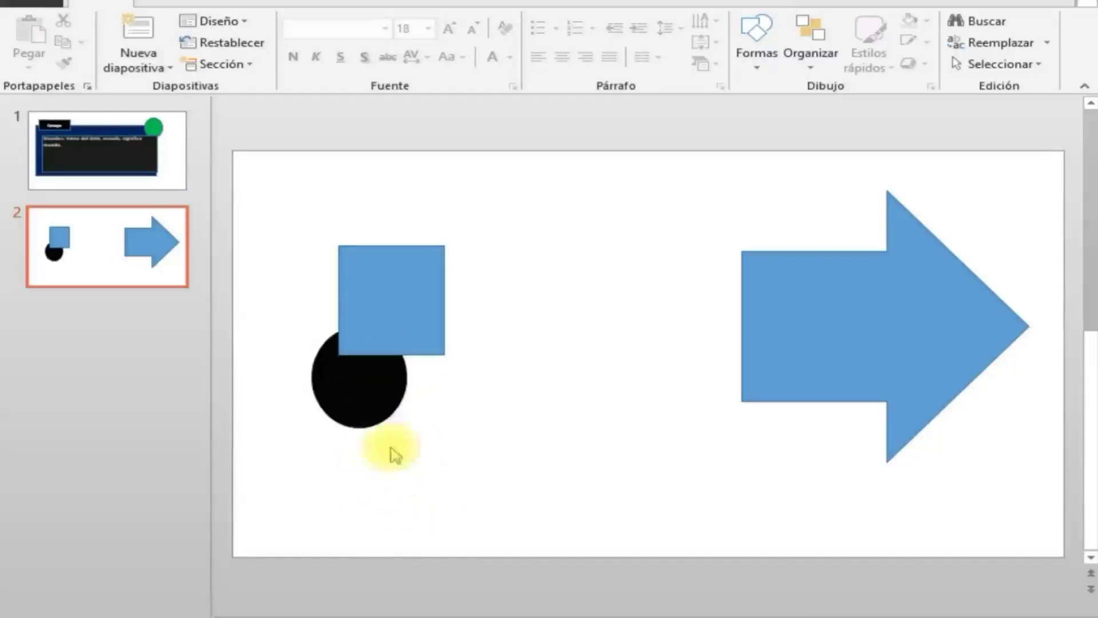
Try Combinar again starting from the circle, undo it, and select only the blue square.
click(364, 404)
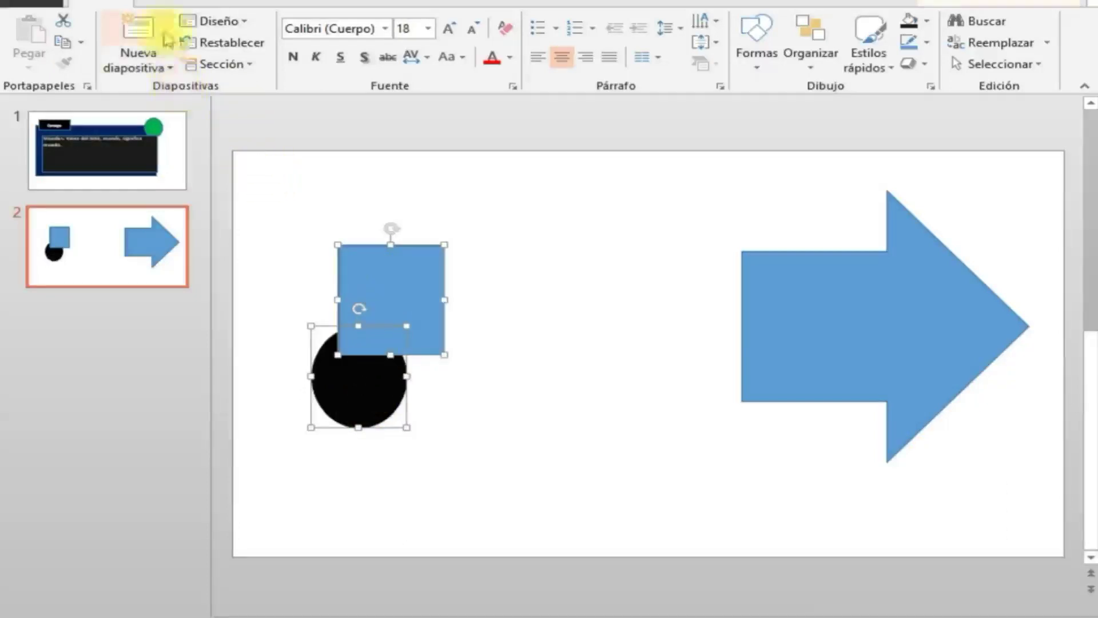
click(970, 2)
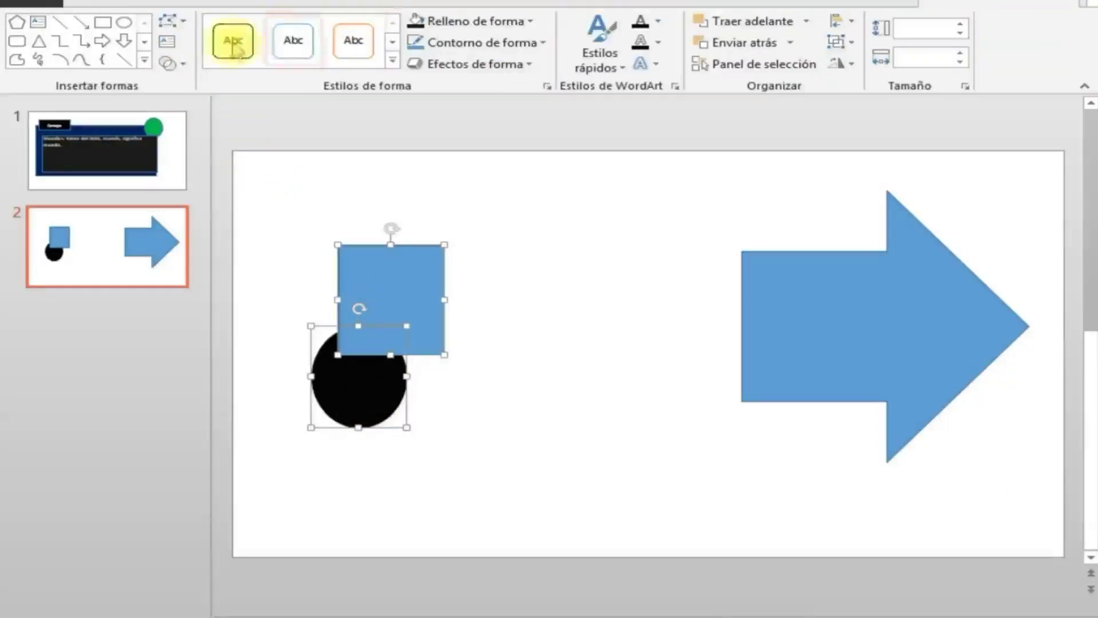
click(165, 64)
click(191, 108)
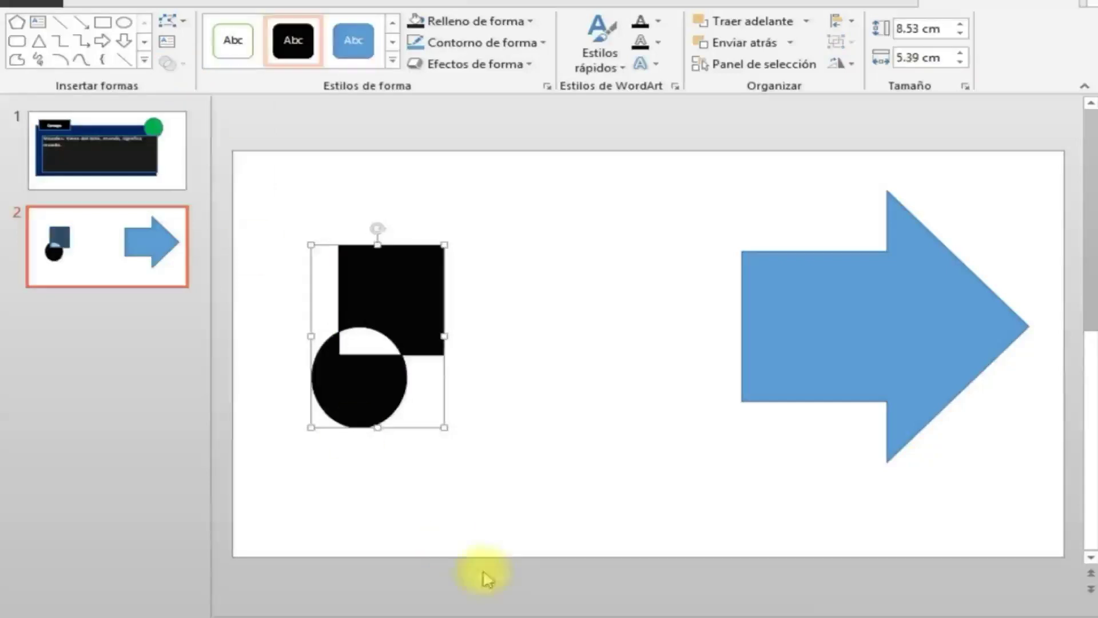
click(525, 546)
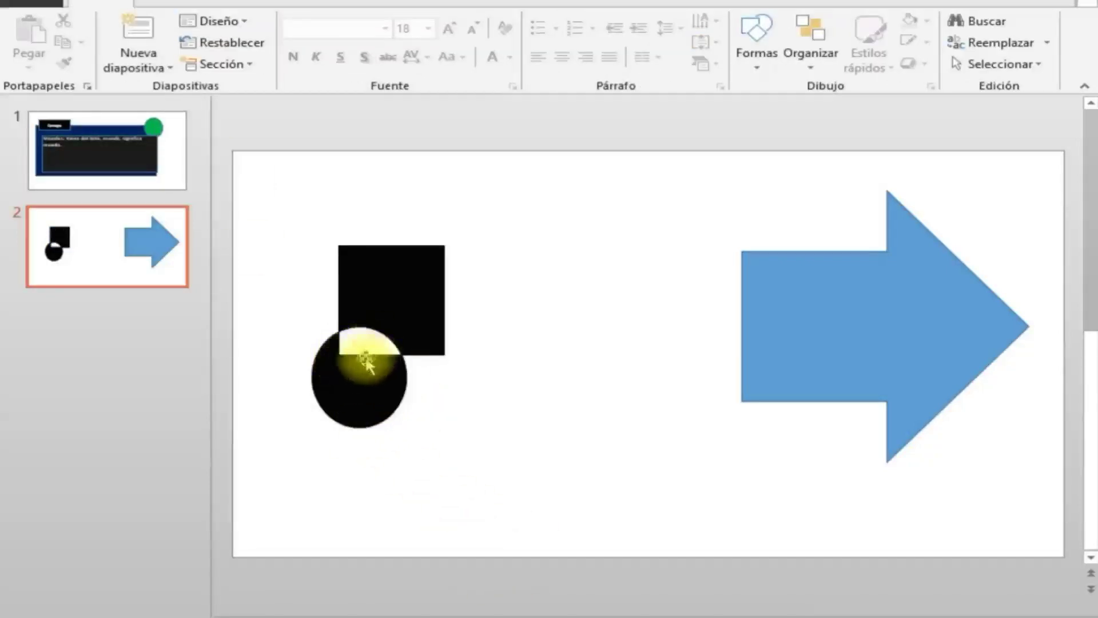
key(ctrl+z)
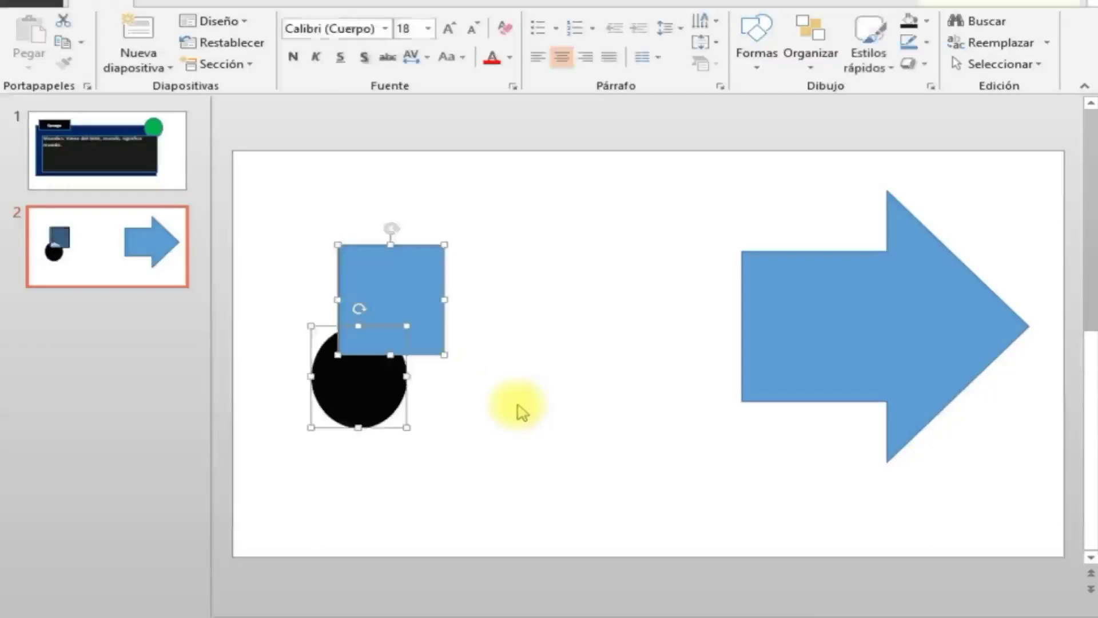
click(498, 403)
click(404, 302)
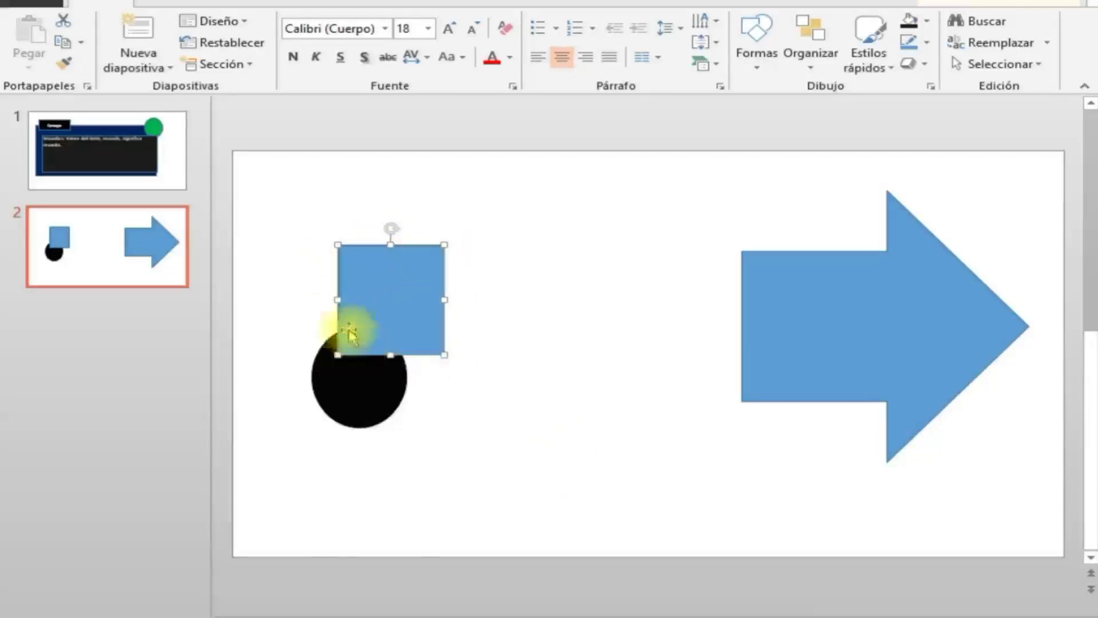
Narrow the square into a tall bar, trial-combine it with the circle, then undo.
mouse_move(441, 300)
mouse_down()
mouse_move(508, 299)
mouse_move(380, 301)
mouse_move(397, 301)
mouse_up()
click(461, 512)
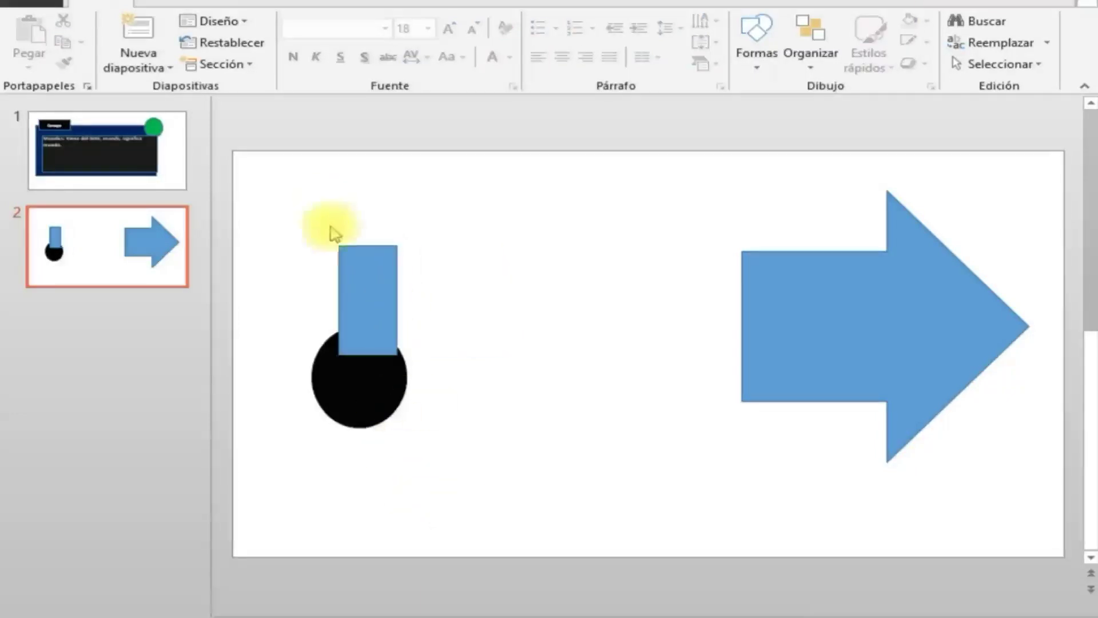
click(362, 300)
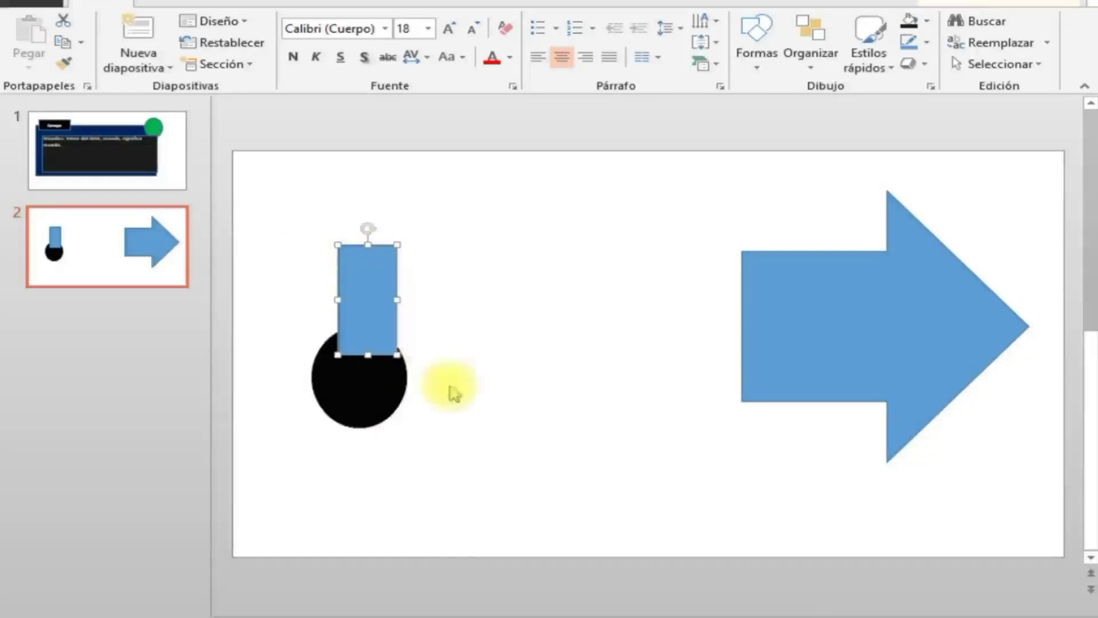
shift+click(366, 412)
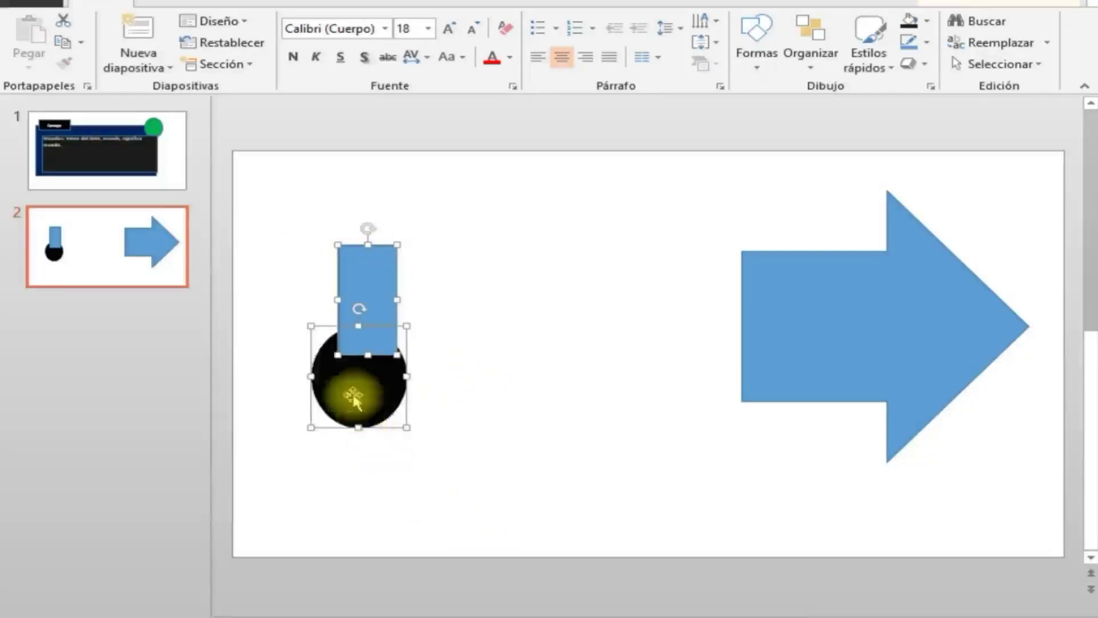
click(783, 7)
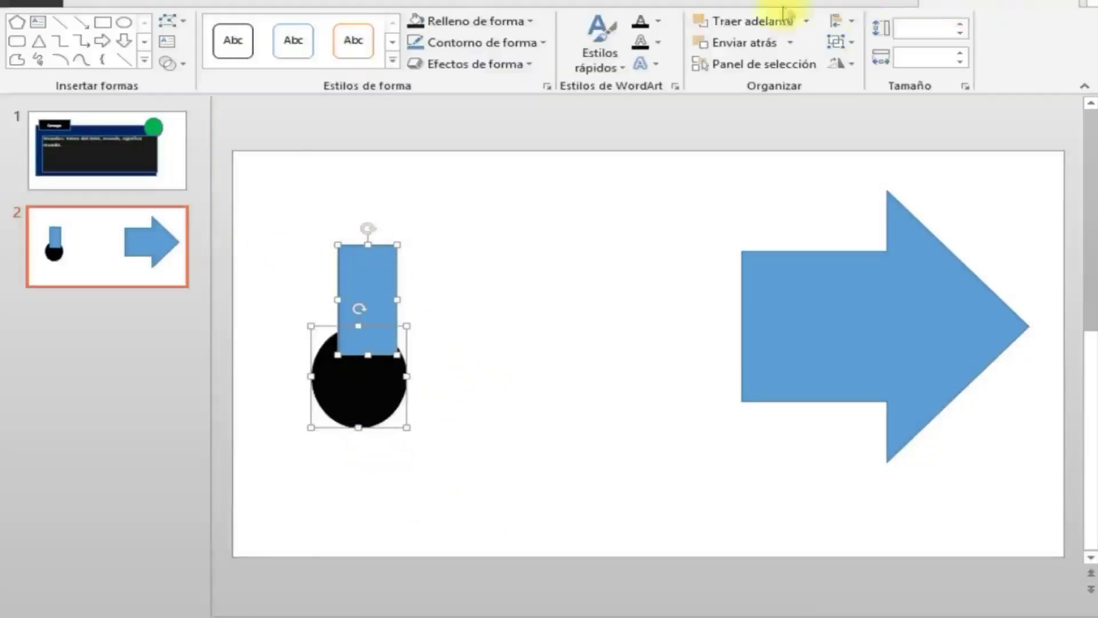
click(173, 64)
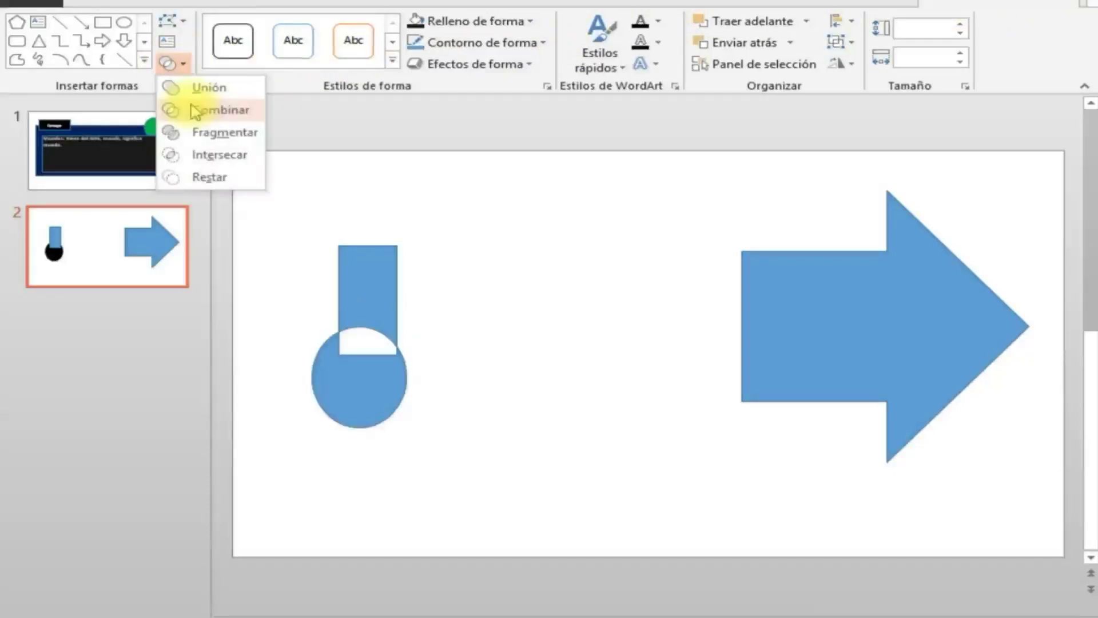
click(196, 111)
click(518, 455)
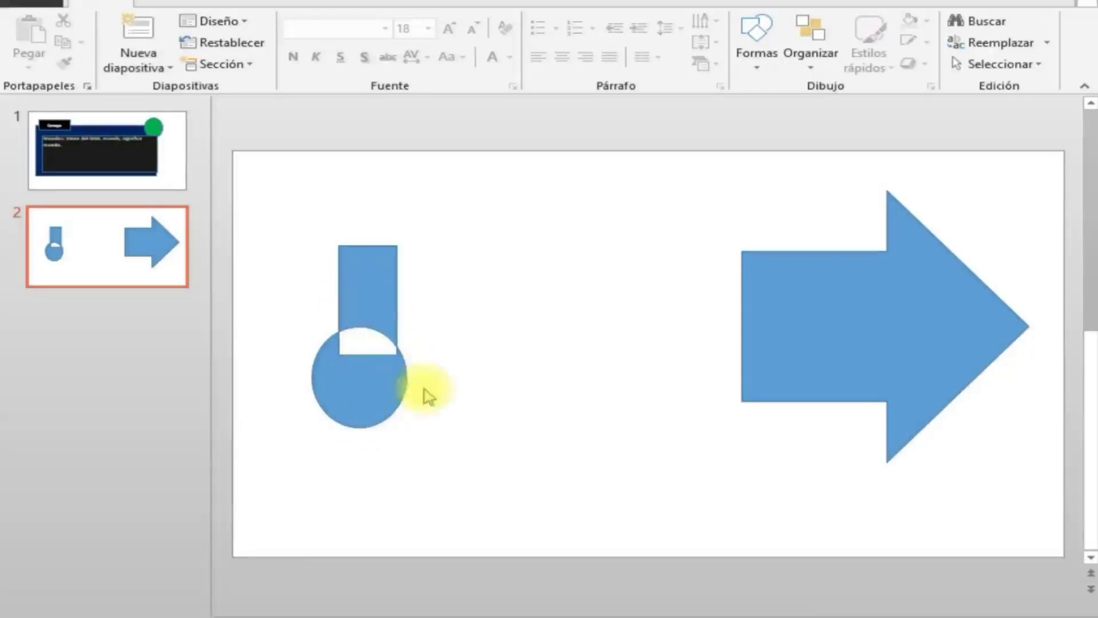
key(ctrl+z)
click(514, 366)
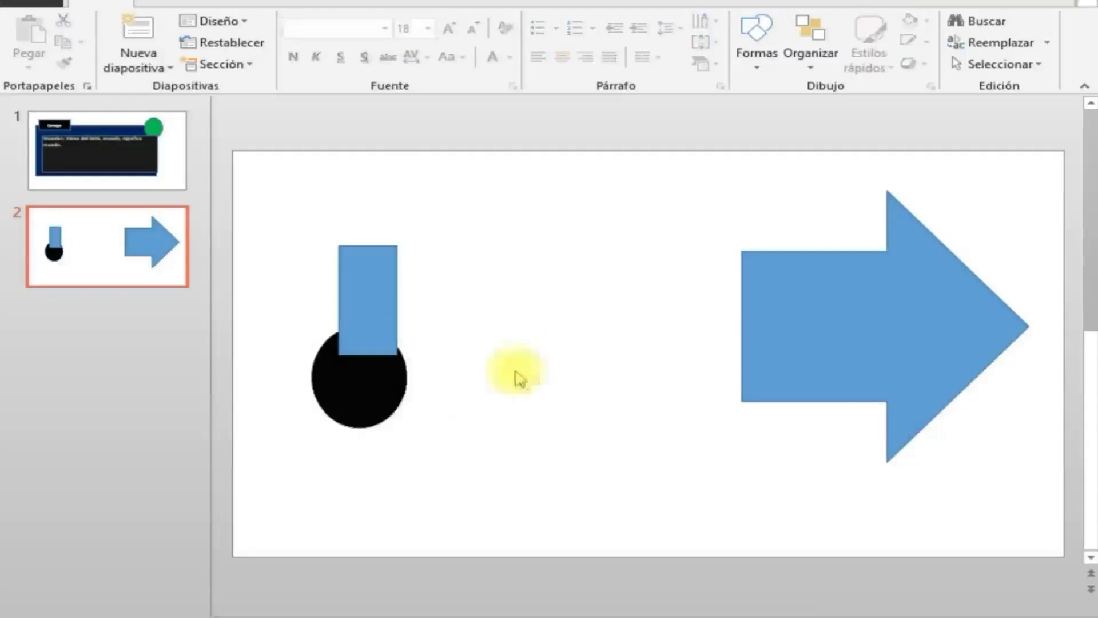
Combine the circle and rectangle into one black key shape and nudge it right.
click(356, 407)
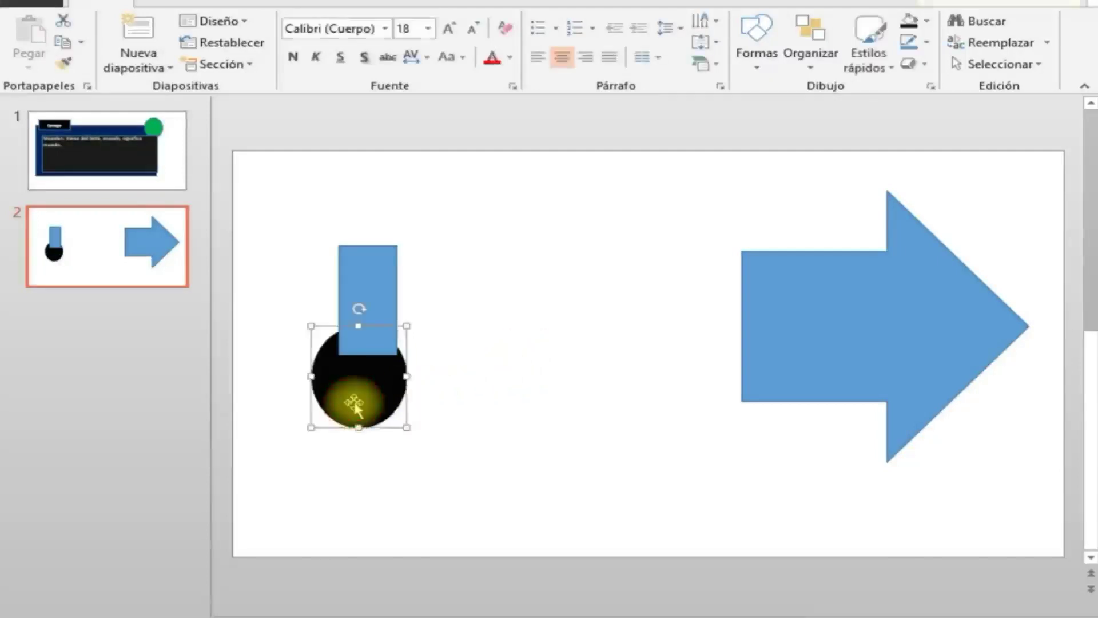
shift+click(379, 276)
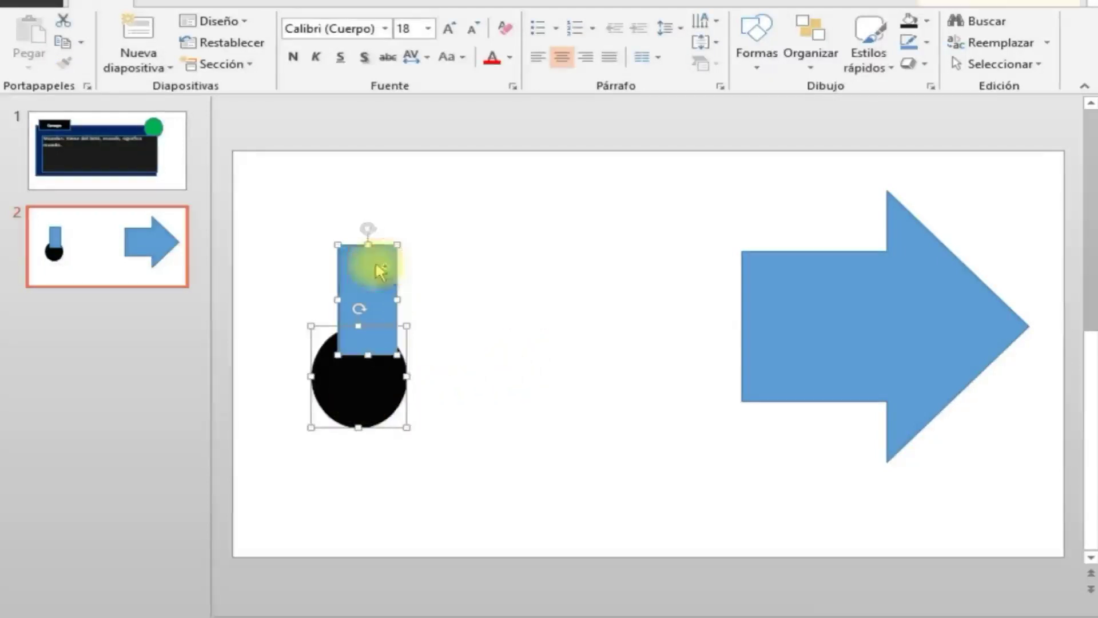
click(972, 7)
click(172, 64)
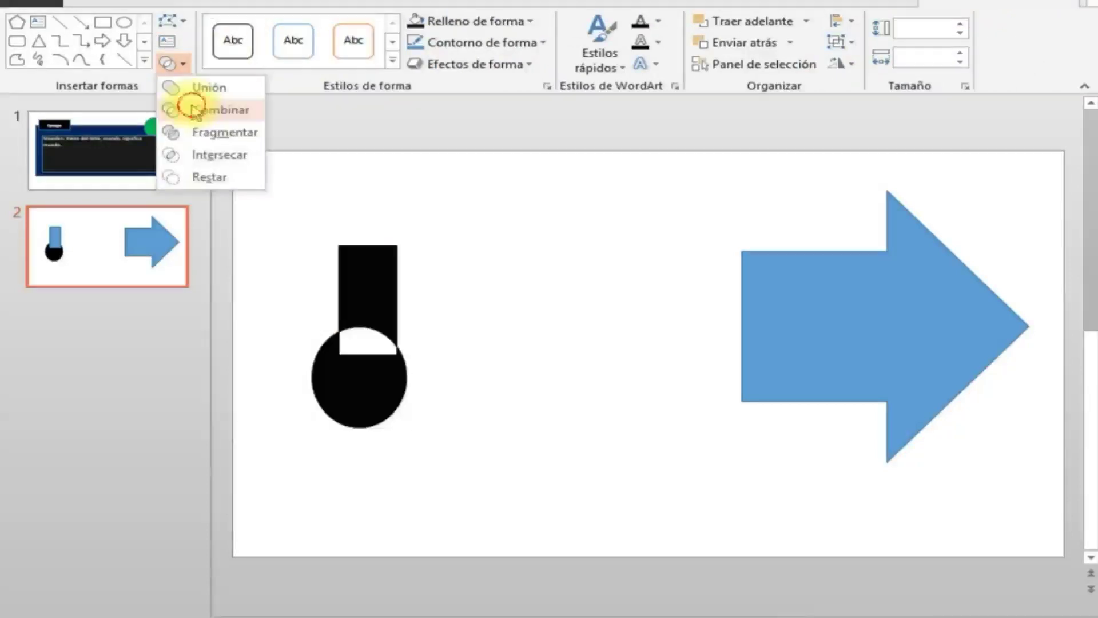
click(195, 108)
click(457, 435)
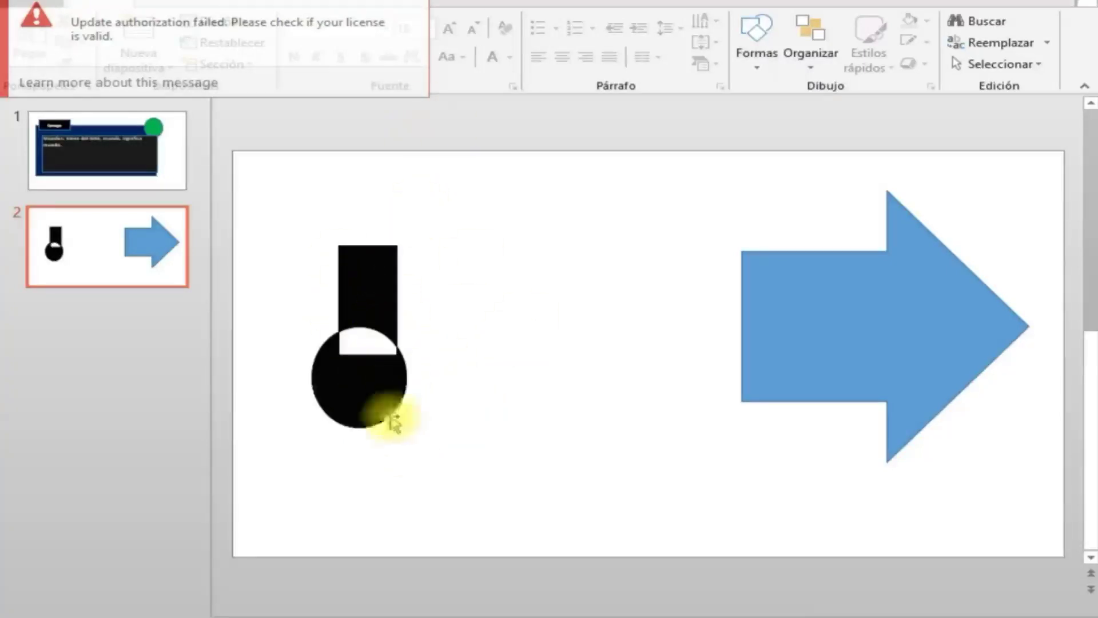
mouse_move(367, 404)
mouse_down()
mouse_move(392, 415)
mouse_move(376, 413)
mouse_up()
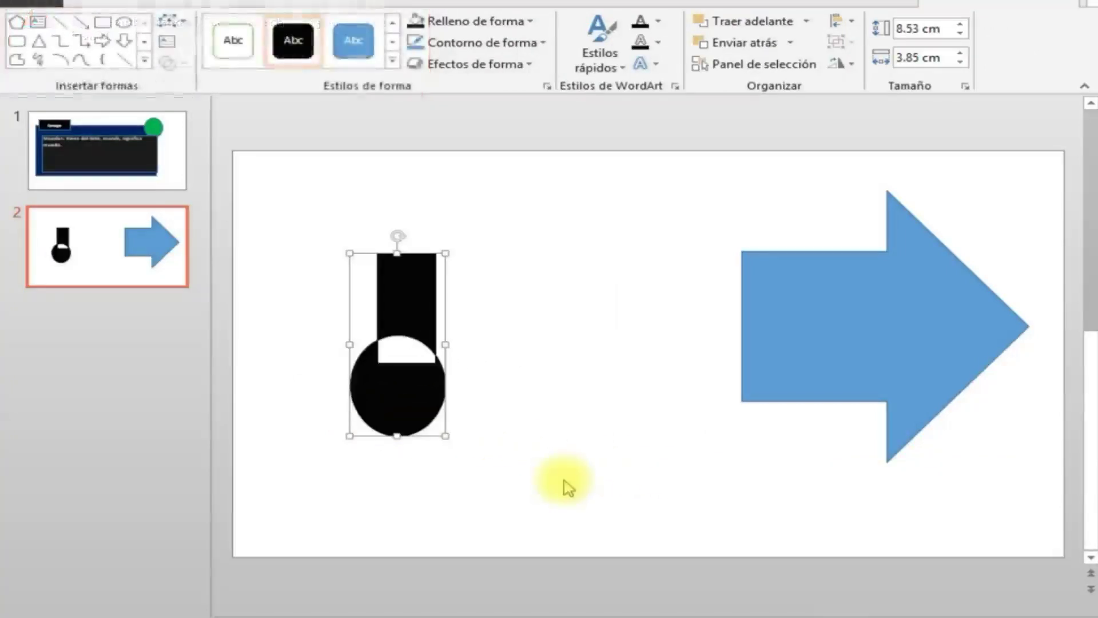
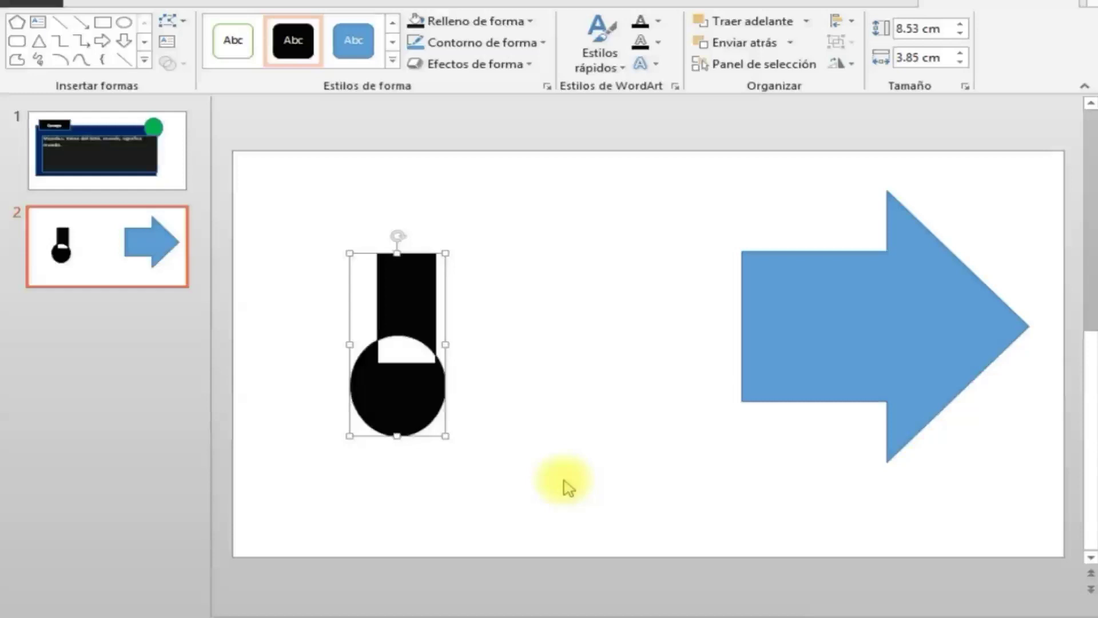
Undo the merge so the black circle and blue rectangle are separate shapes again.
click(515, 458)
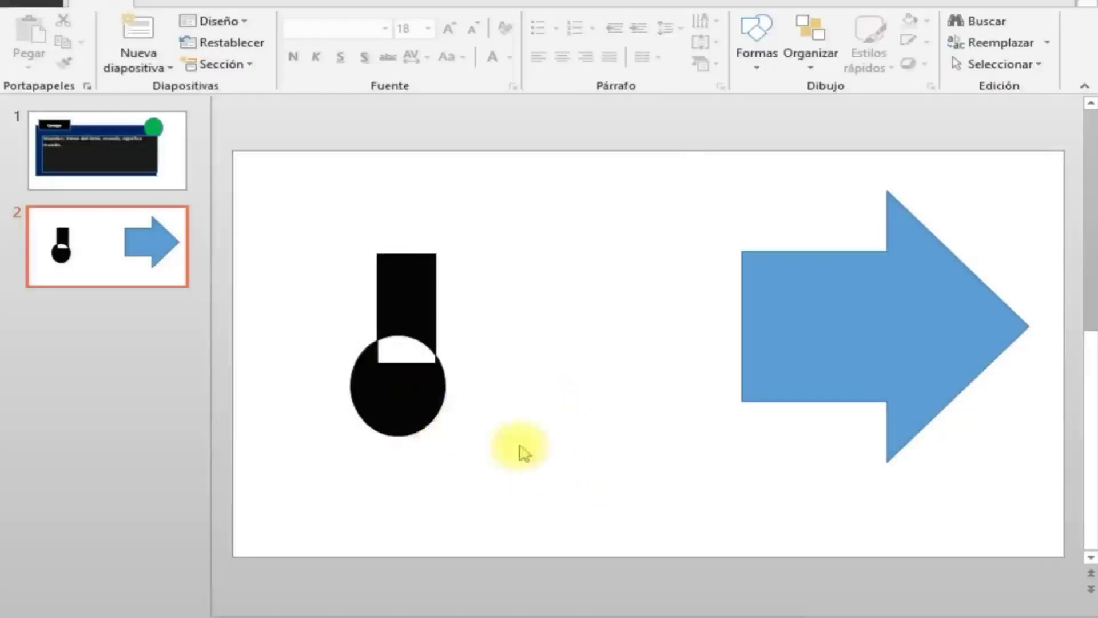
key(ctrl+z)
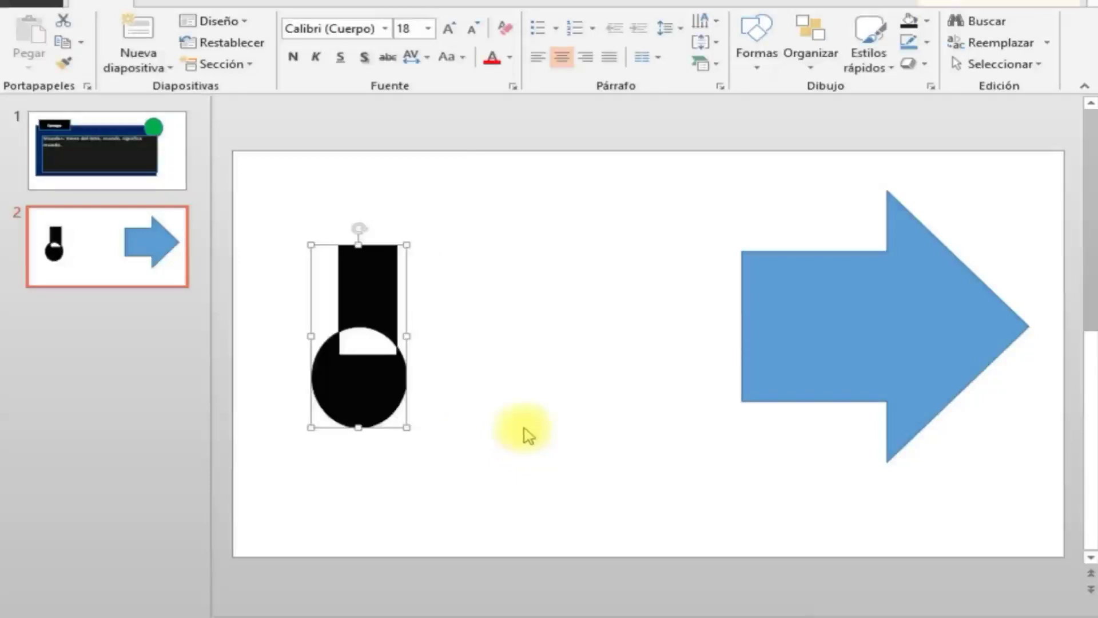
key(ctrl+z)
click(535, 467)
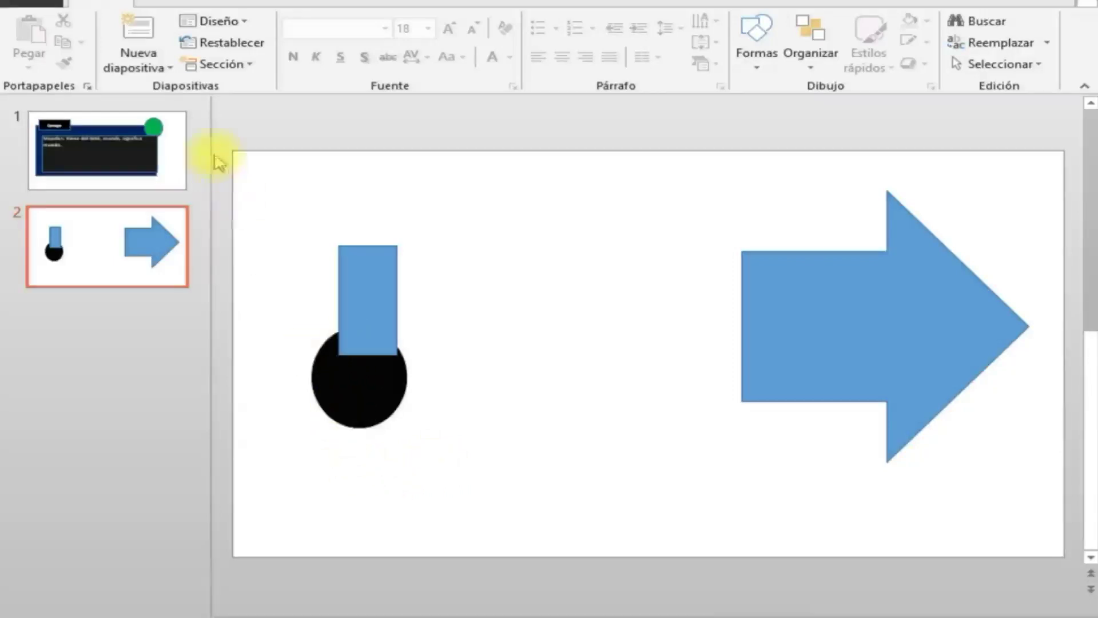
Place the blue rectangle over the circle's top-right and combine both with Combinar.
drag(368, 321, 380, 332)
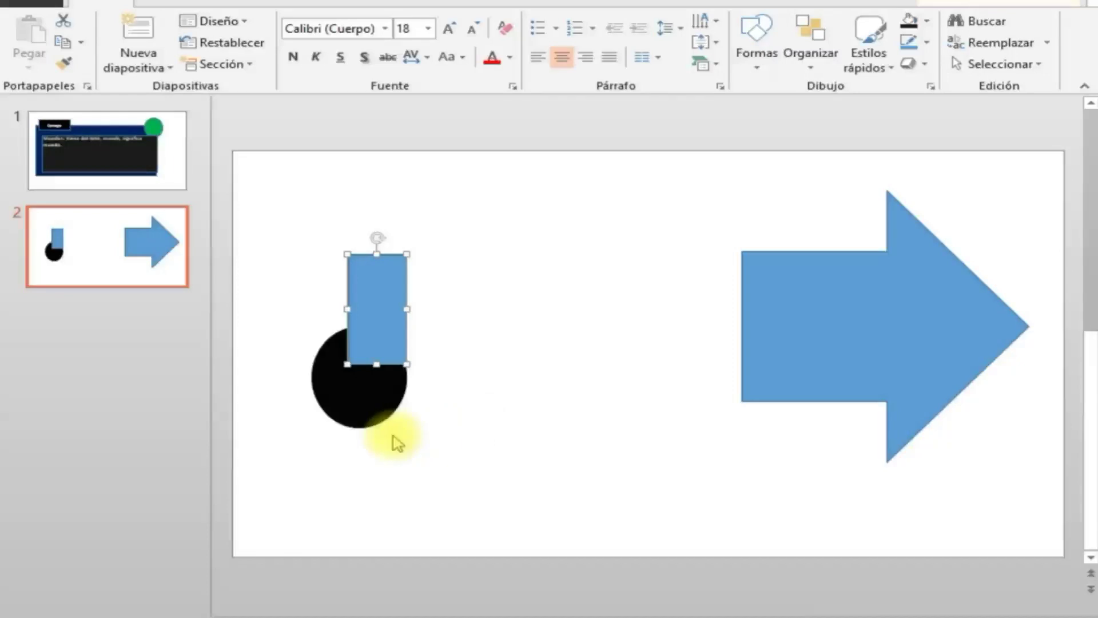
shift+click(355, 396)
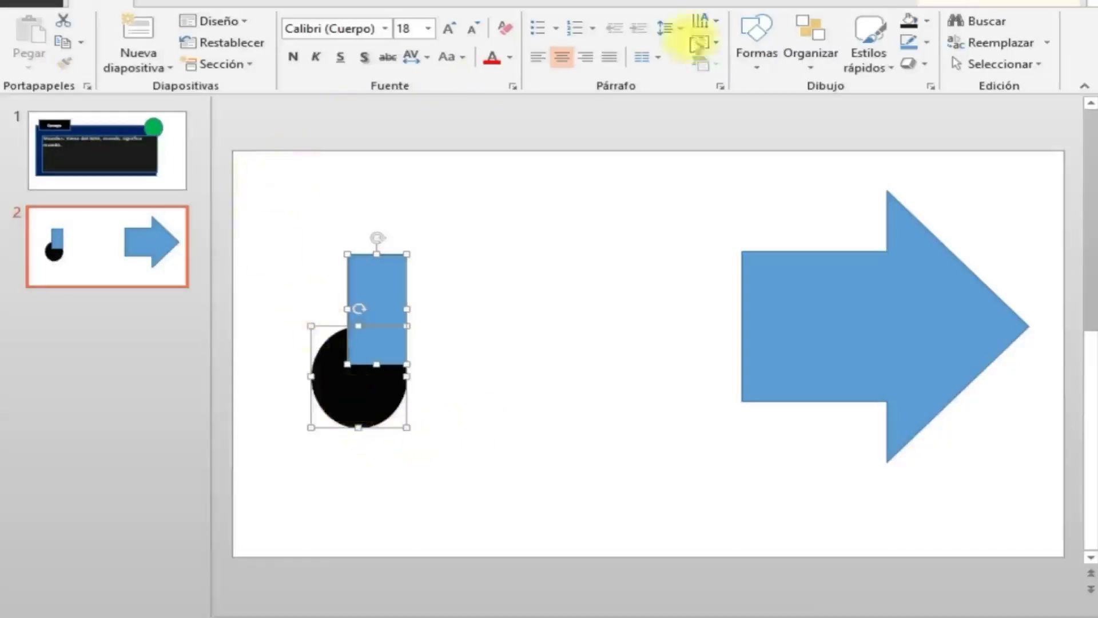
click(952, 3)
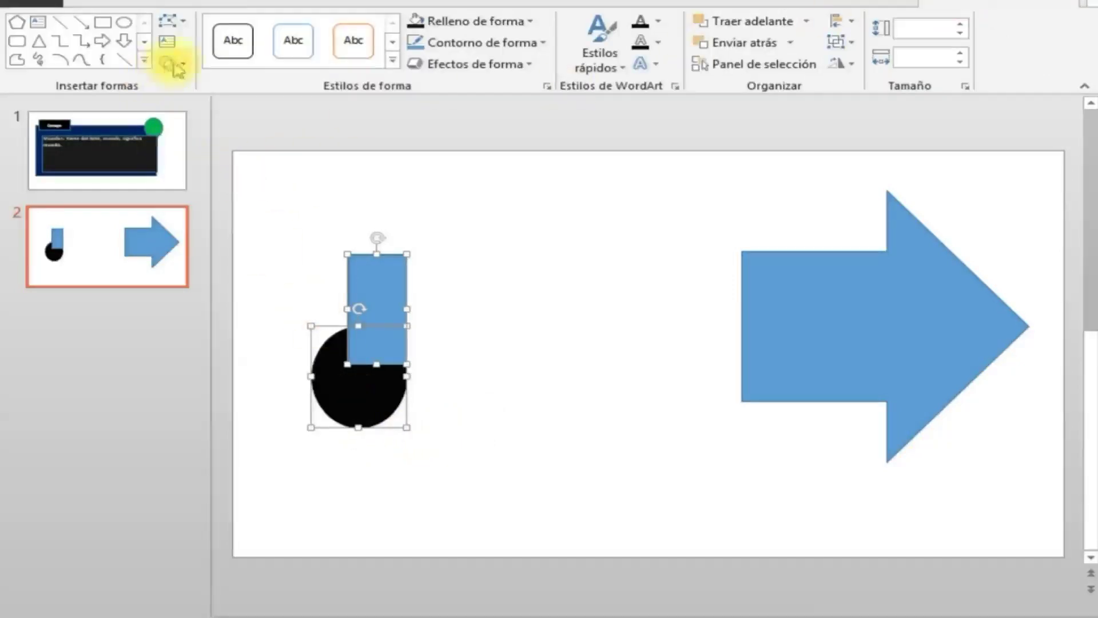
click(174, 66)
click(177, 107)
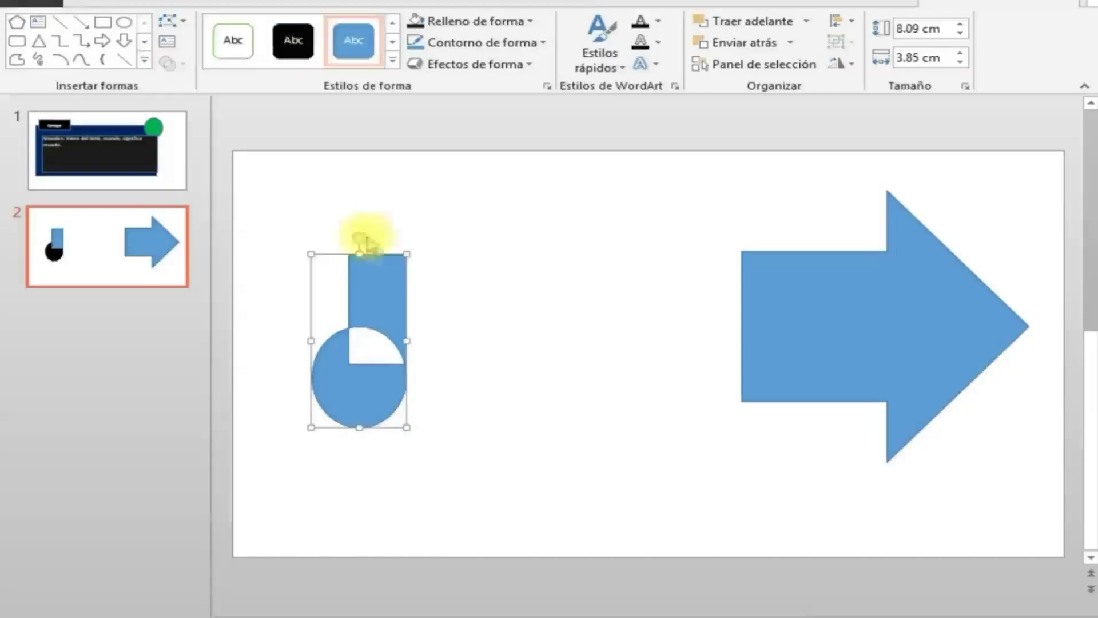
Try moving the combined shape around, then undo back to the separate circle and rectangle.
click(463, 296)
drag(397, 321, 517, 313)
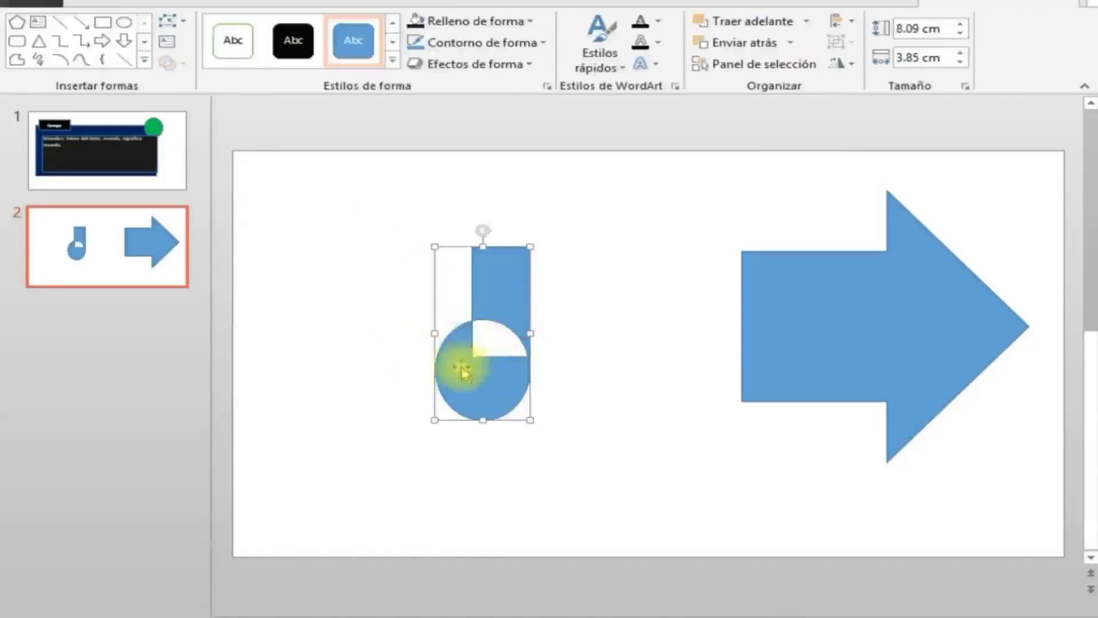
drag(463, 372, 432, 395)
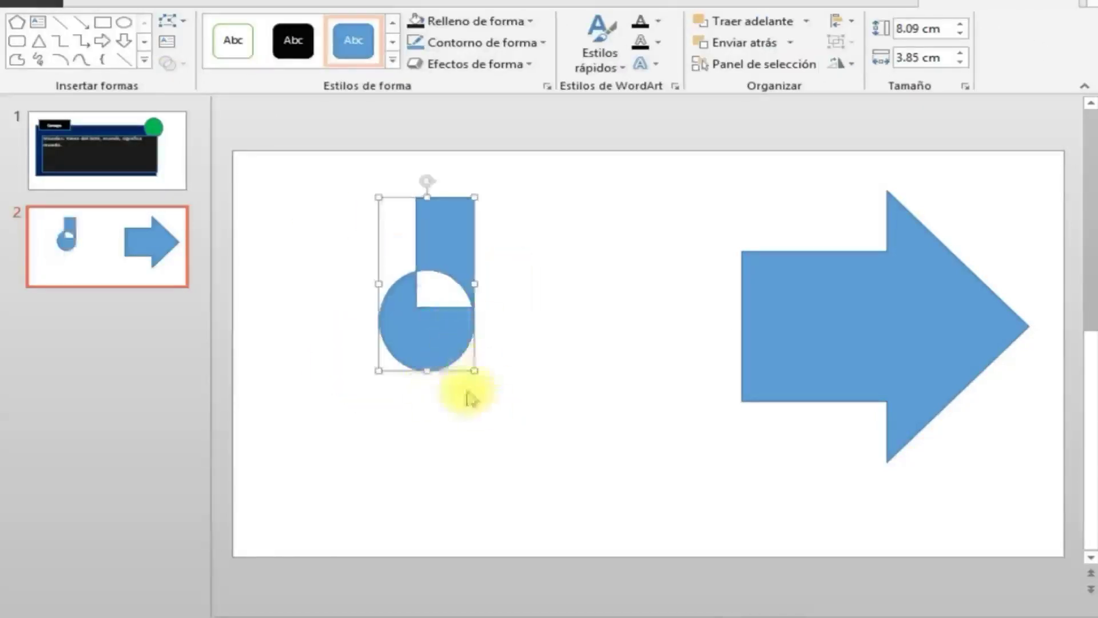
drag(435, 344, 400, 386)
key(ctrl+z)
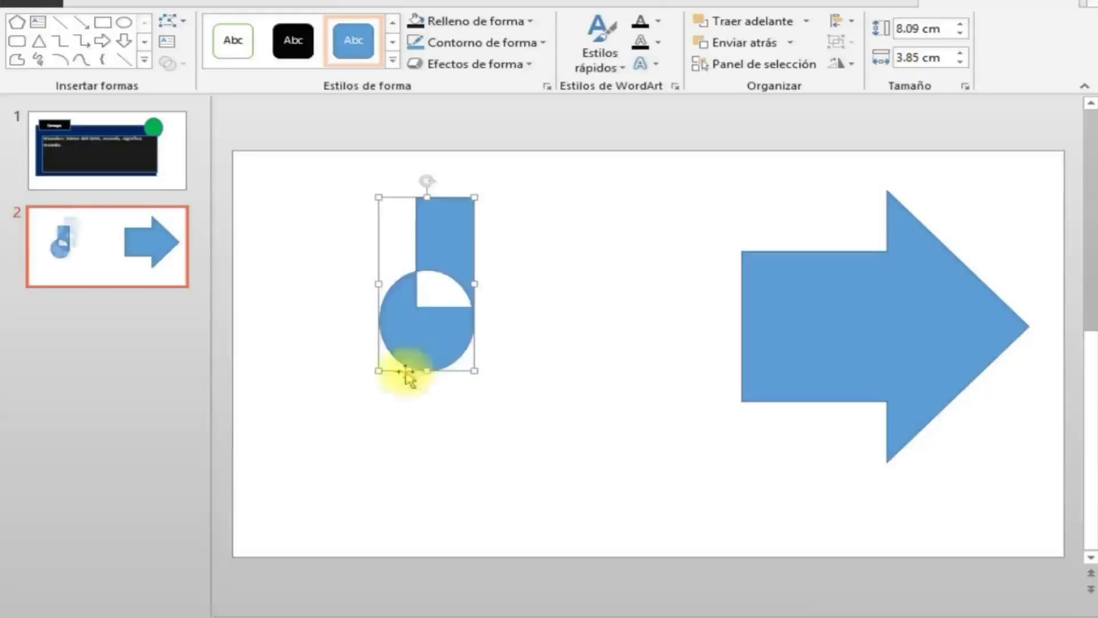
key(ctrl+z)
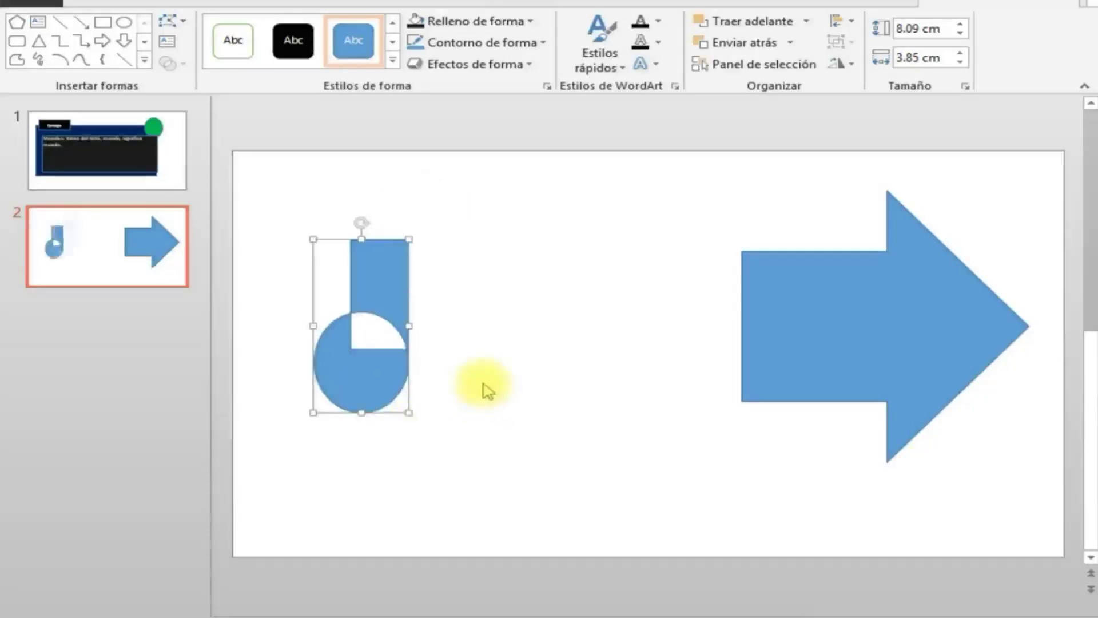
key(ctrl+z)
key(ctrl+z)
key(ctrl+z)
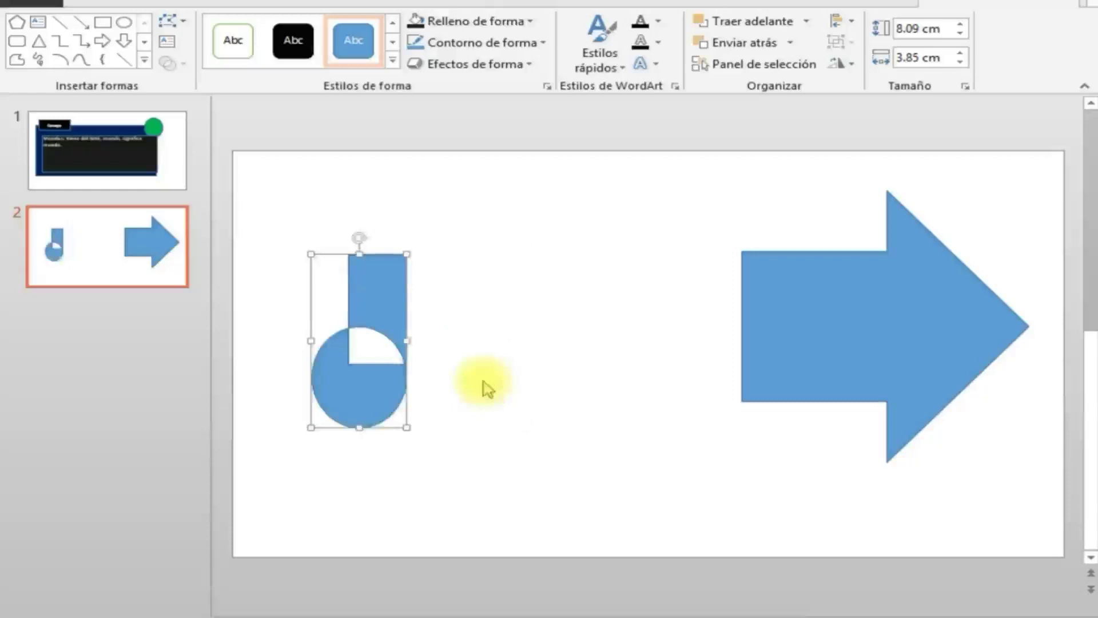
key(ctrl+z)
click(449, 409)
click(362, 366)
Duplicate the rectangle-and-circle pair to the right of the original.
click(386, 281)
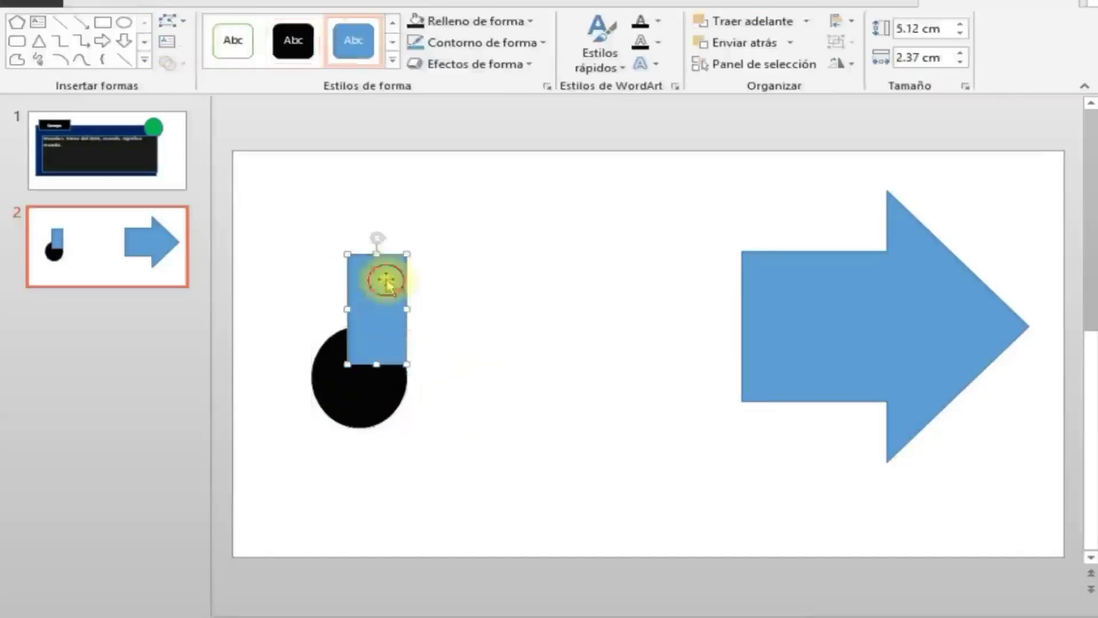
shift+click(347, 387)
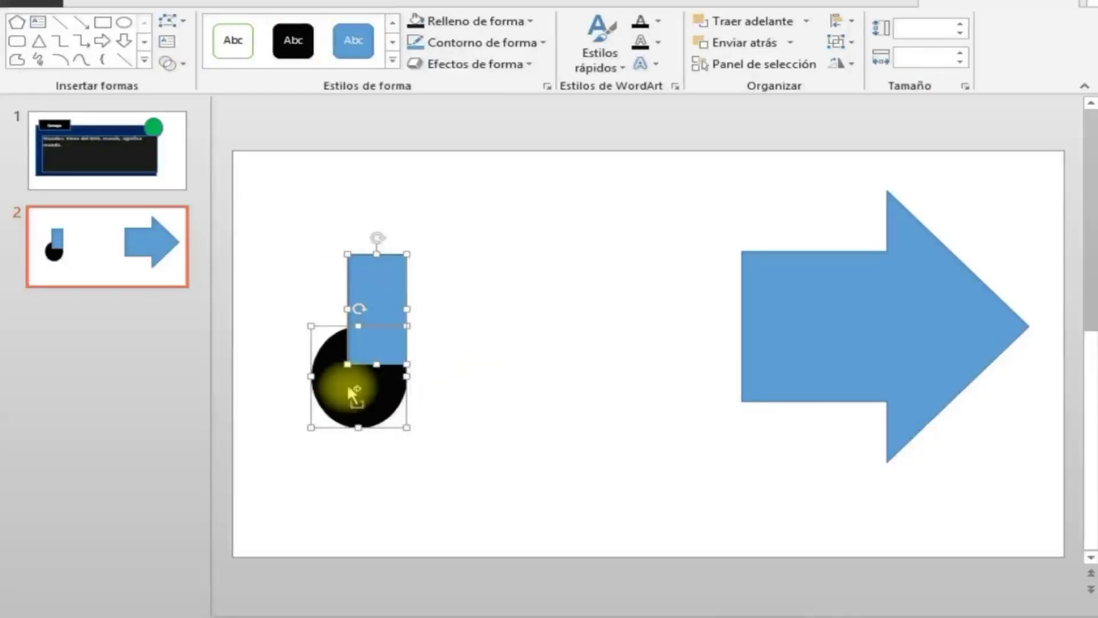
mouse_move(348, 383)
mouse_down()
mouse_move(359, 393)
mouse_move(625, 381)
mouse_move(515, 380)
mouse_up()
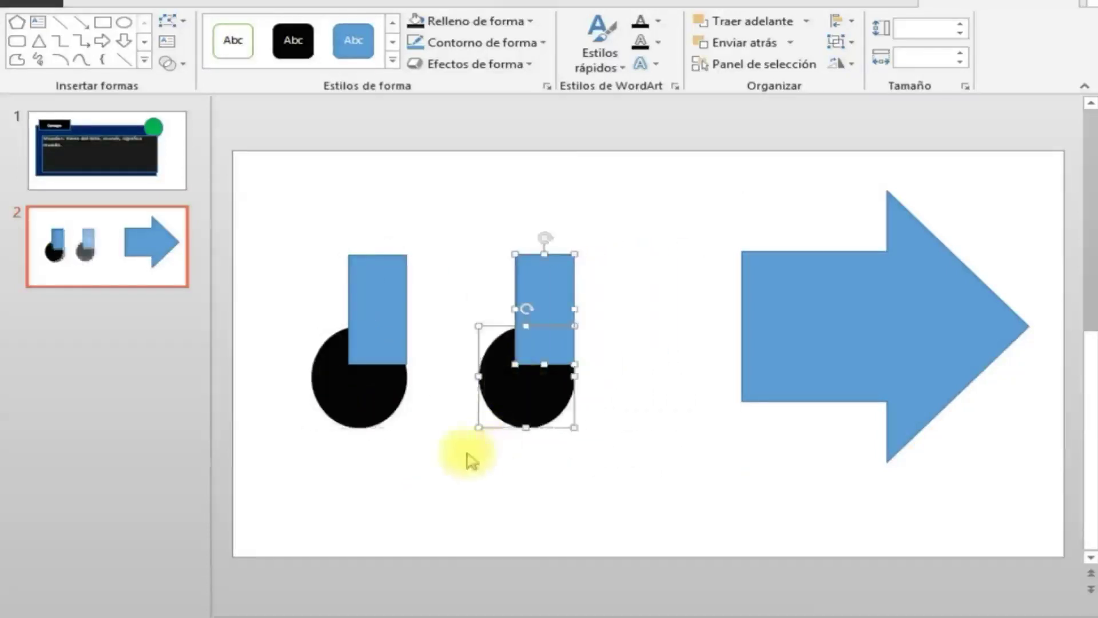
click(544, 492)
Group the copied circle and rectangle into a single object.
mouse_move(449, 207)
mouse_down()
mouse_move(570, 449)
mouse_move(629, 472)
mouse_up()
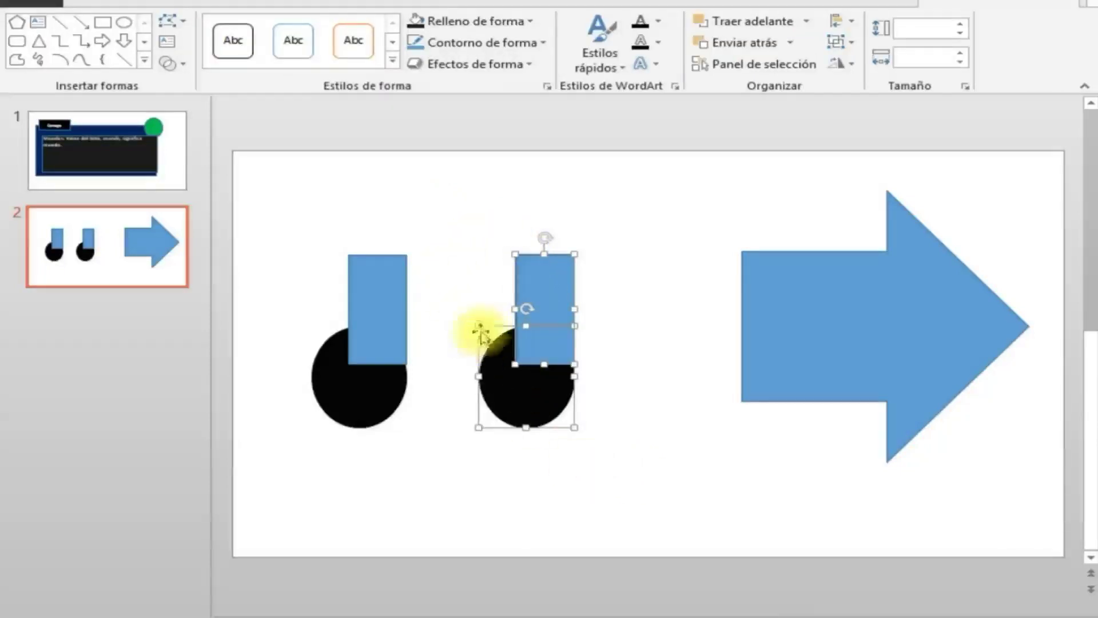
click(841, 43)
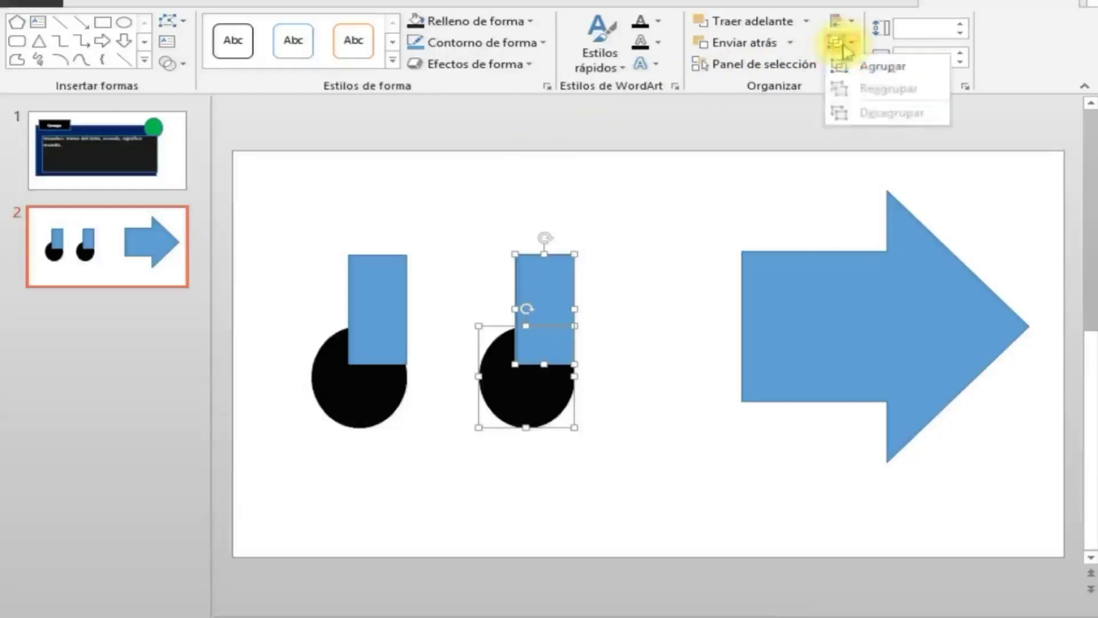
click(875, 68)
click(620, 400)
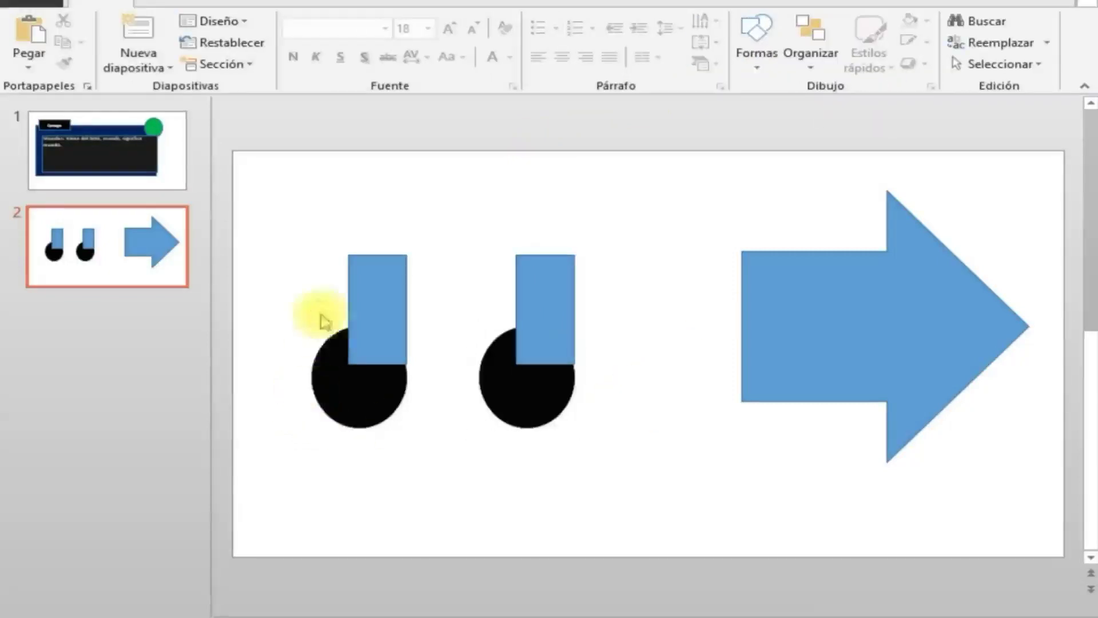
drag(287, 237, 455, 495)
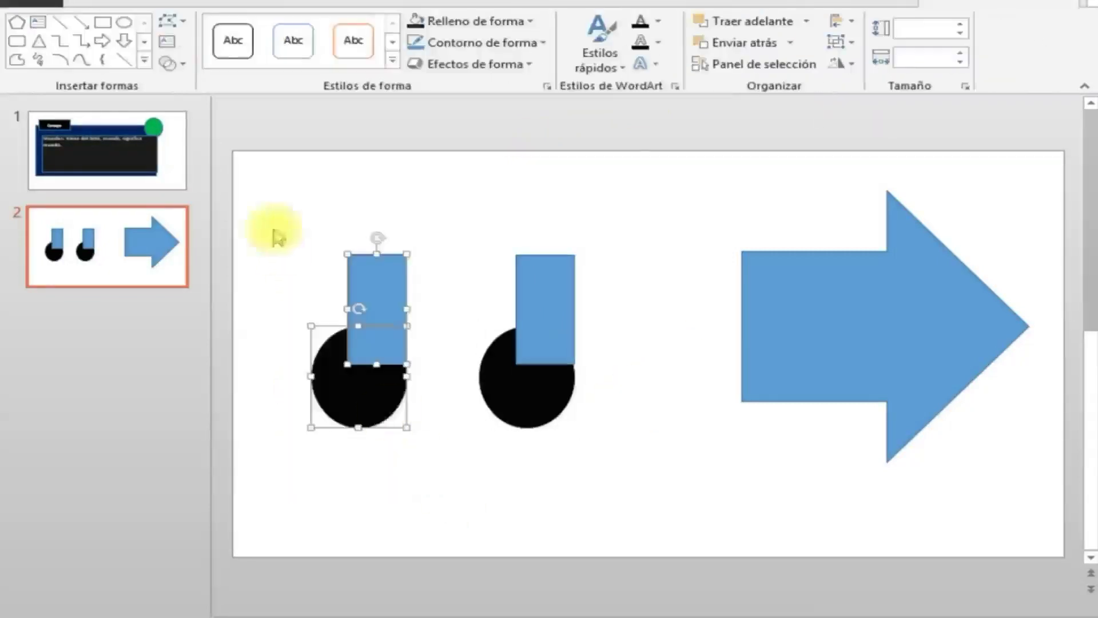
Combine the left rectangle and circle into a notched blue shape with Combinar.
click(179, 65)
click(214, 111)
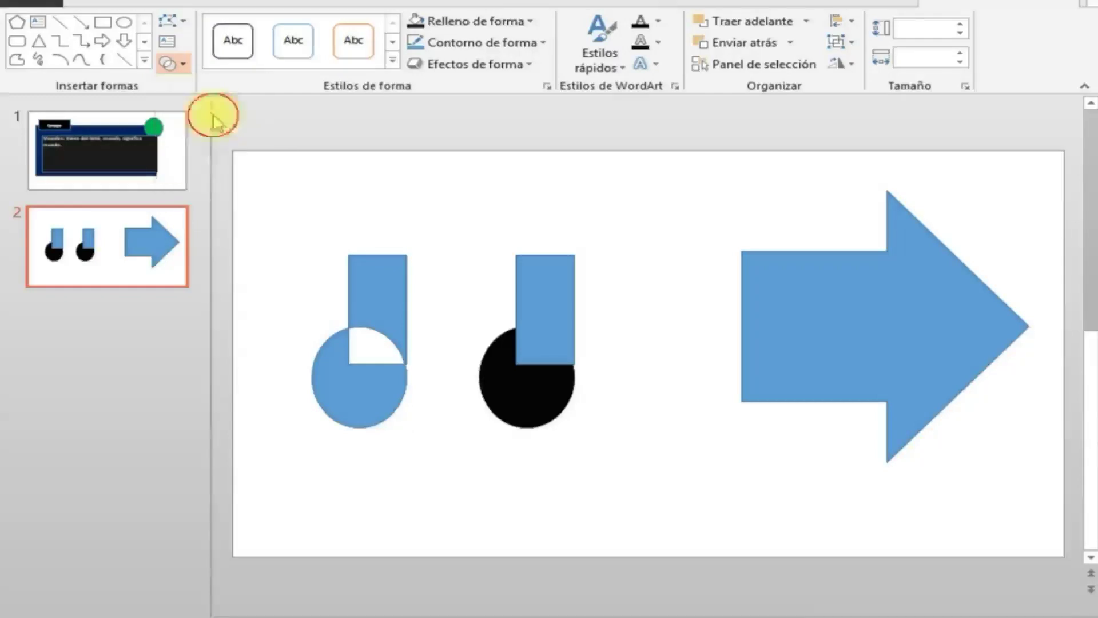
click(535, 518)
drag(372, 394, 346, 320)
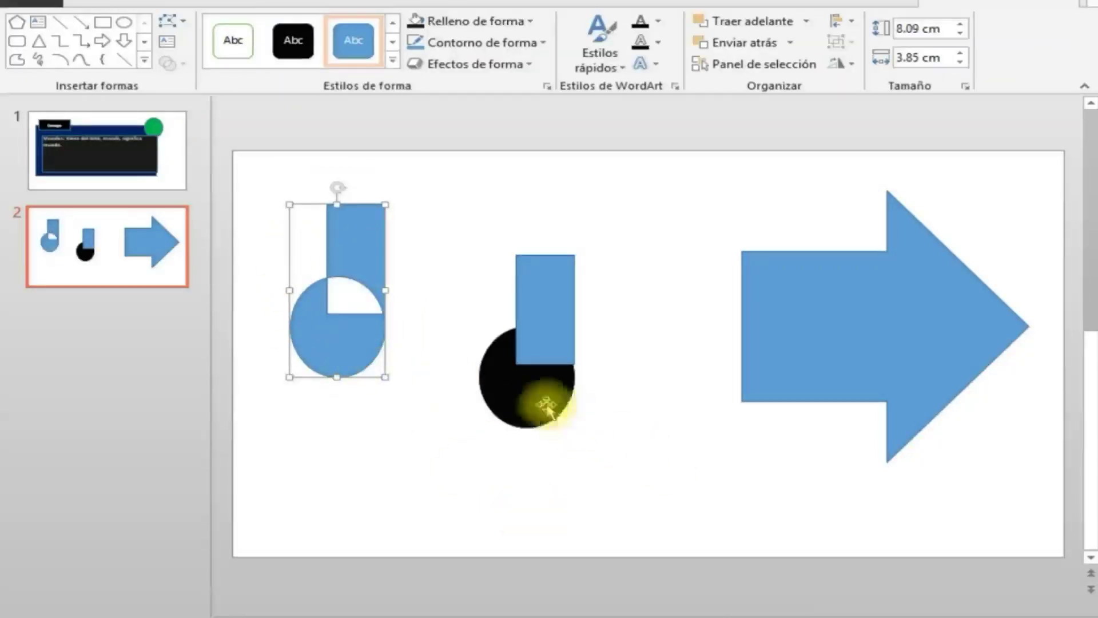
Rearrange the notched shape and the middle group, sliding the rectangle beside the circle.
drag(546, 400, 609, 434)
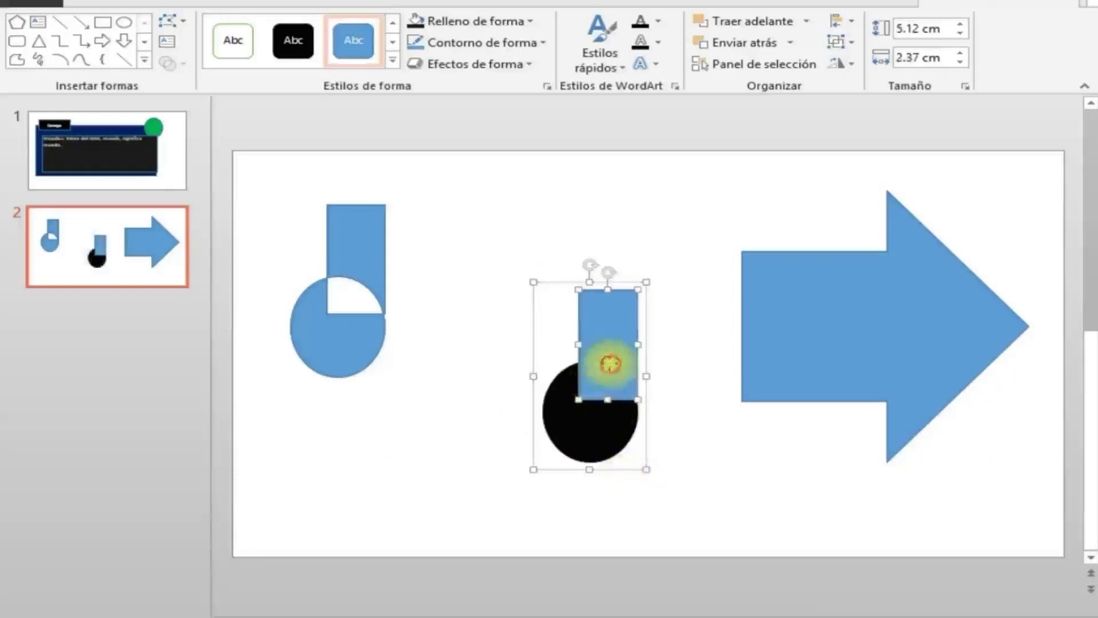
drag(610, 363, 529, 374)
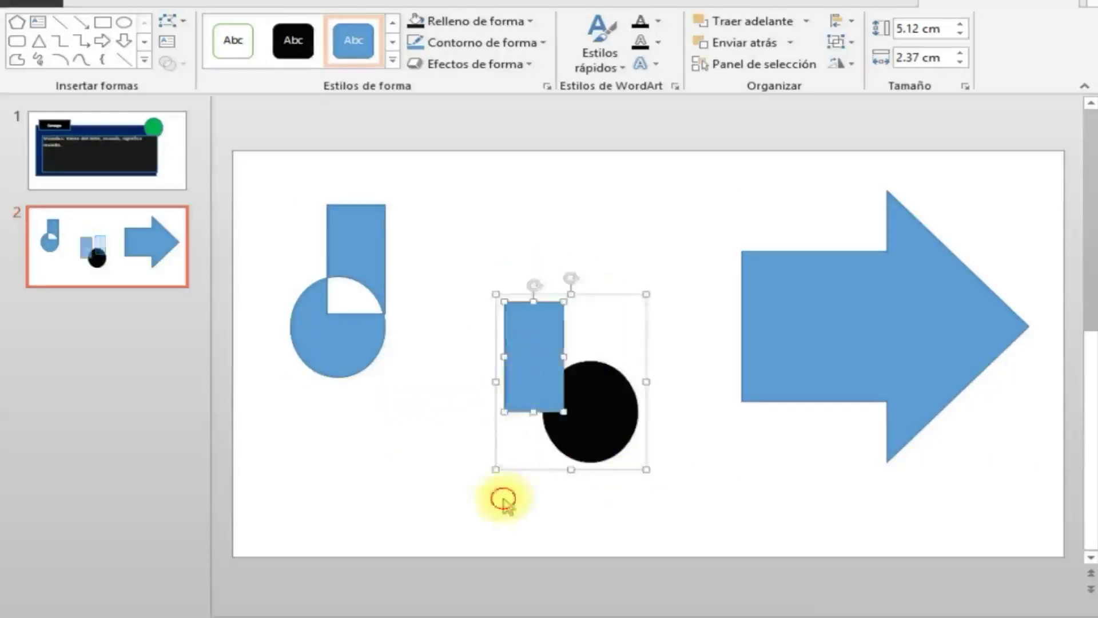
click(503, 500)
drag(340, 341, 419, 470)
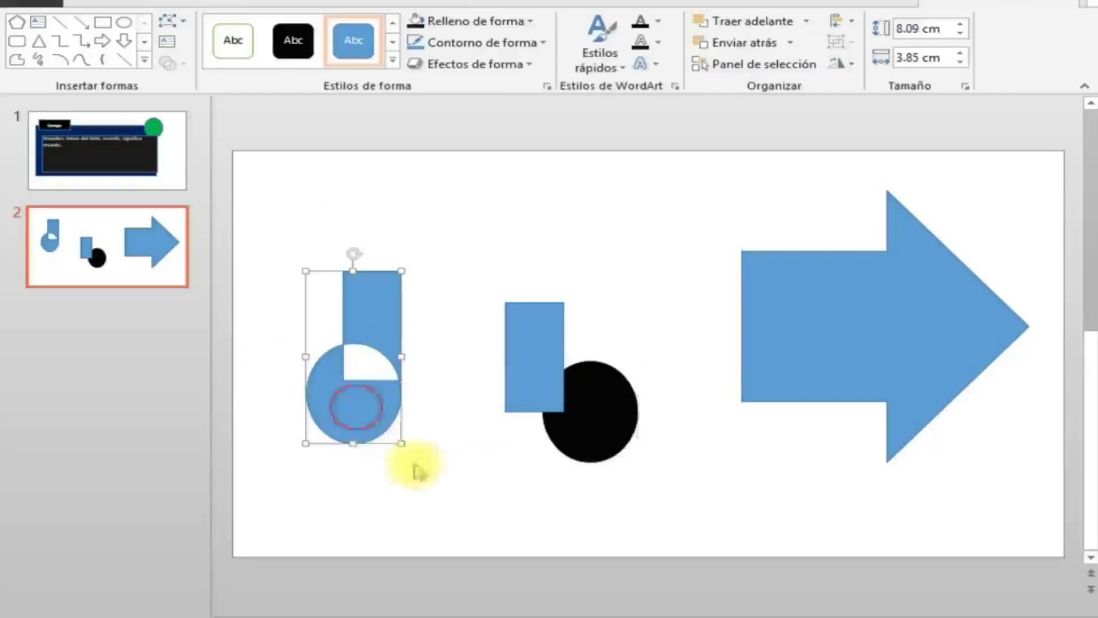
drag(600, 453, 554, 439)
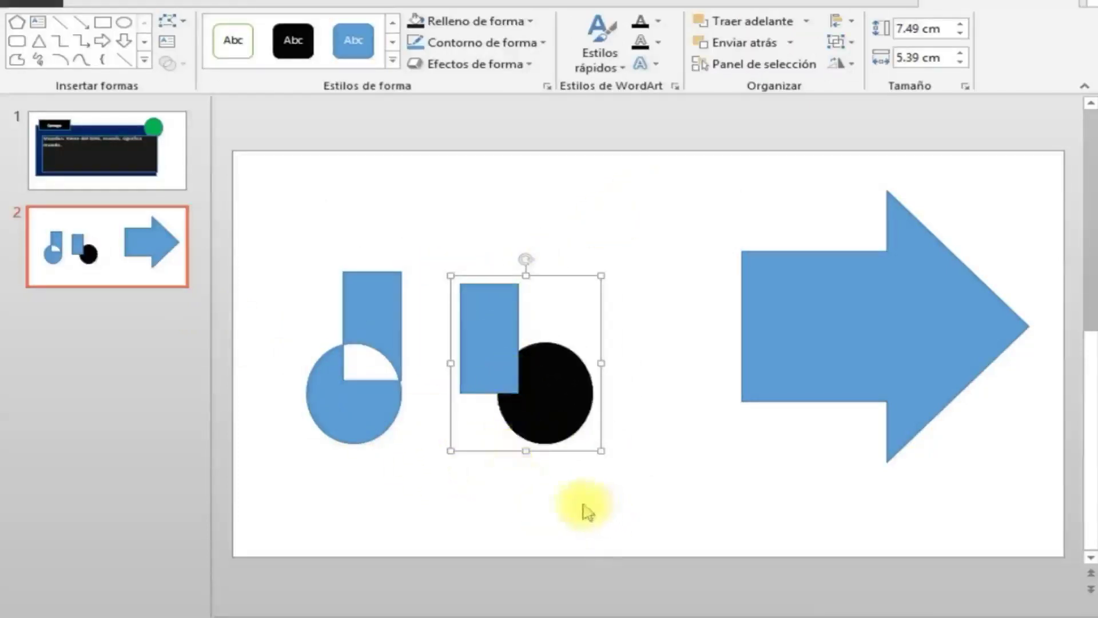
click(551, 490)
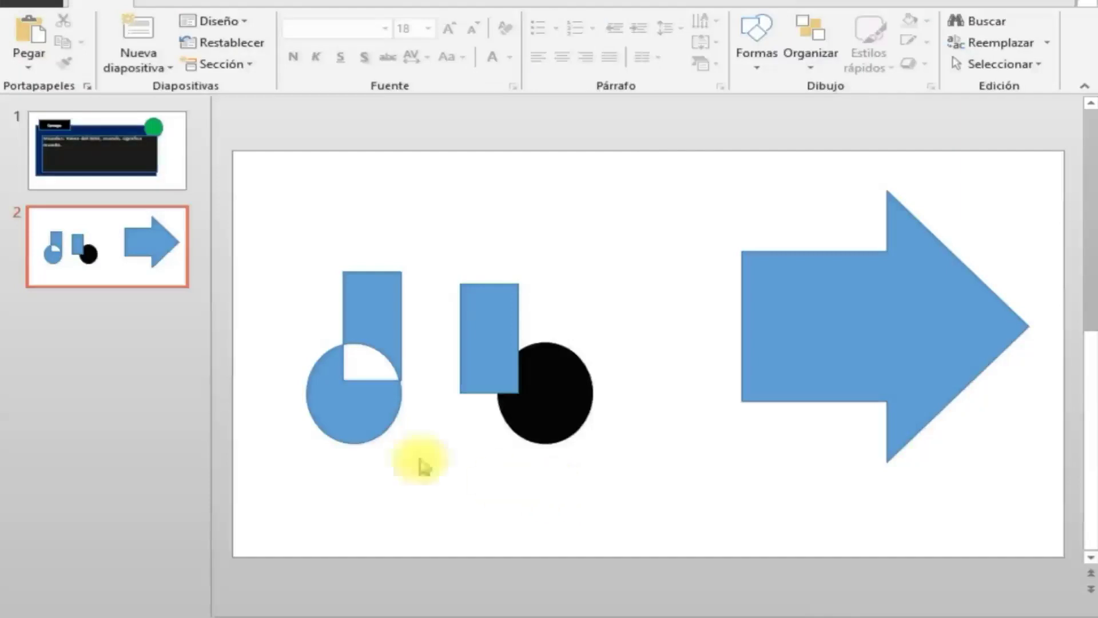
Move the notched shape next to the large arrow and the rectangle-and-circle pair beneath it.
drag(266, 246, 444, 480)
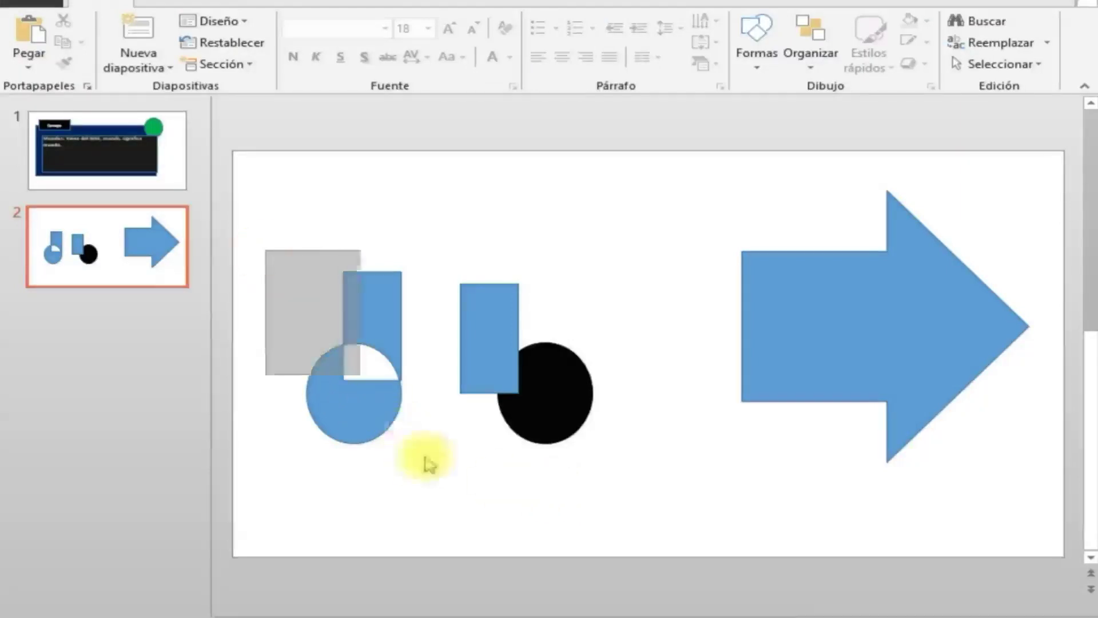
drag(376, 378, 728, 307)
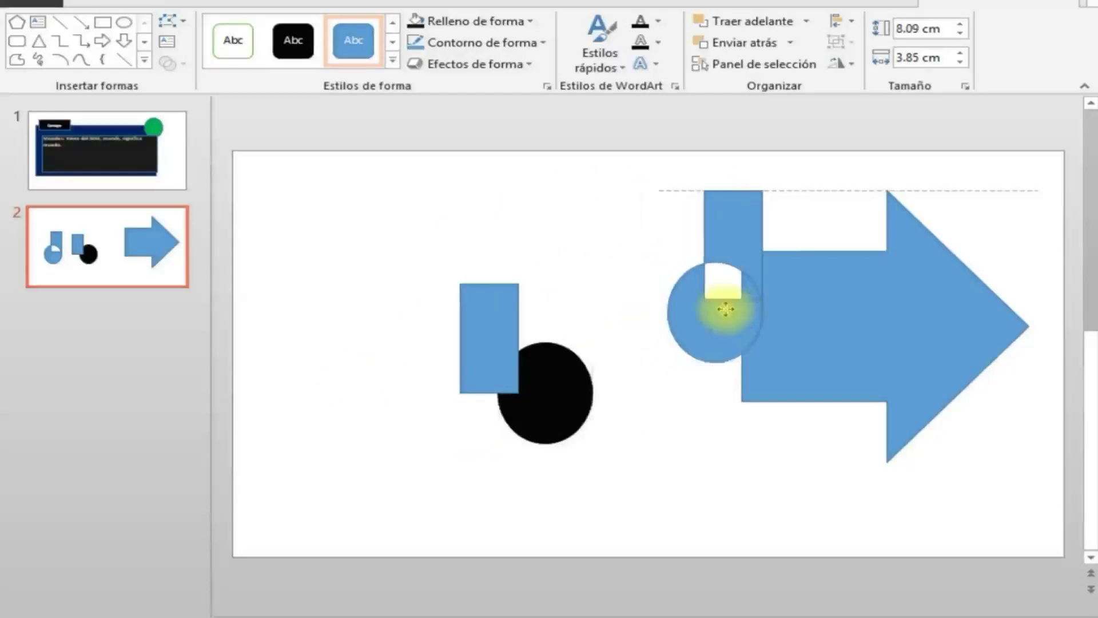
click(537, 430)
drag(507, 447, 676, 474)
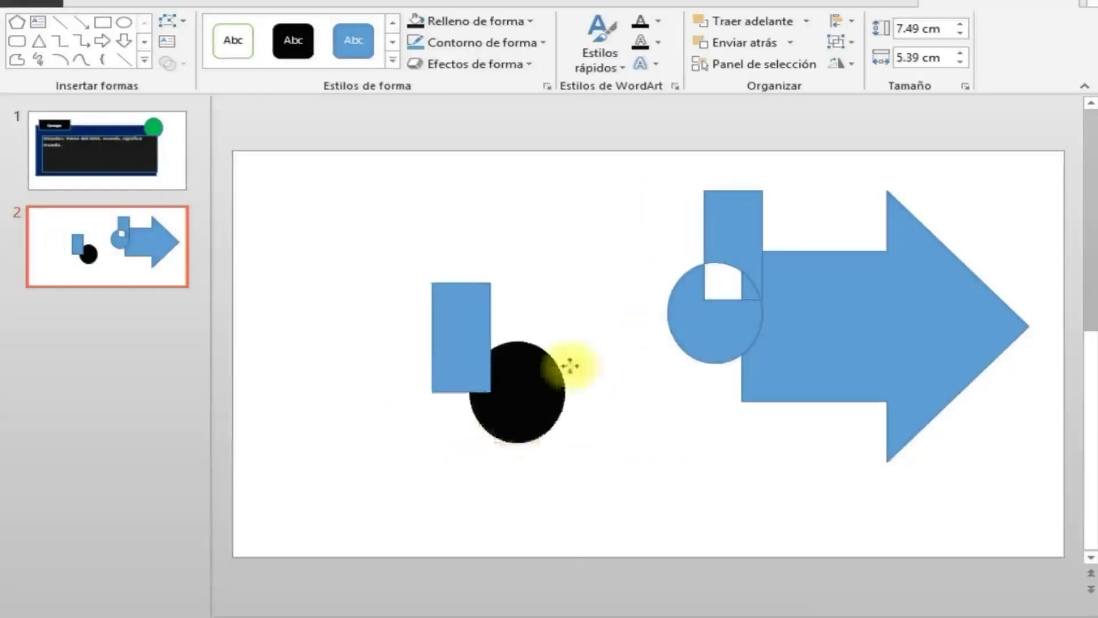
click(493, 451)
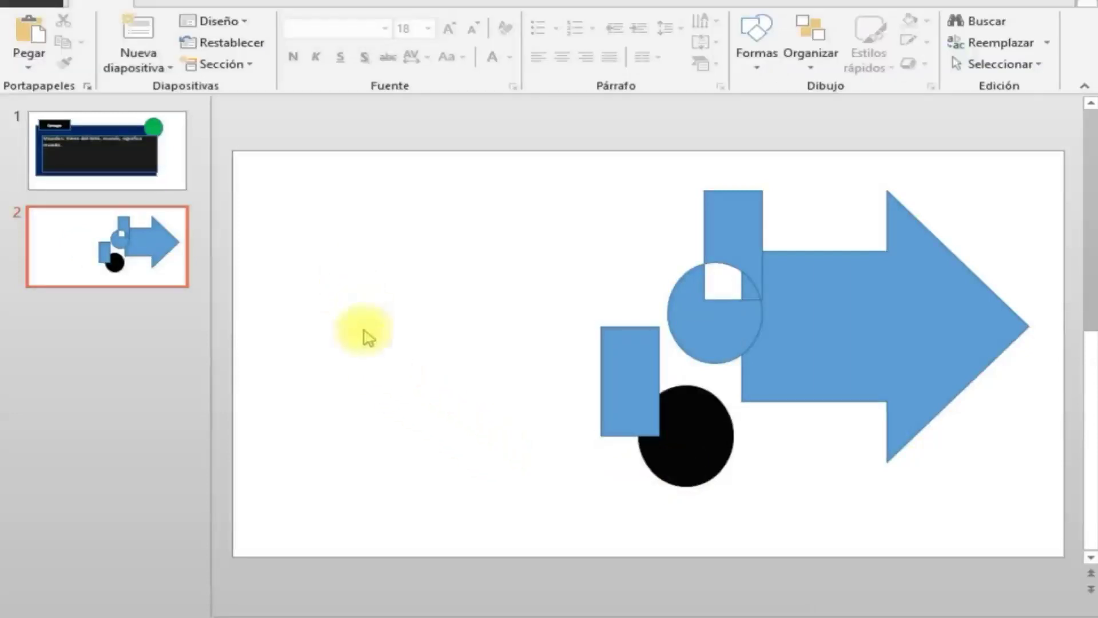
drag(468, 243, 742, 500)
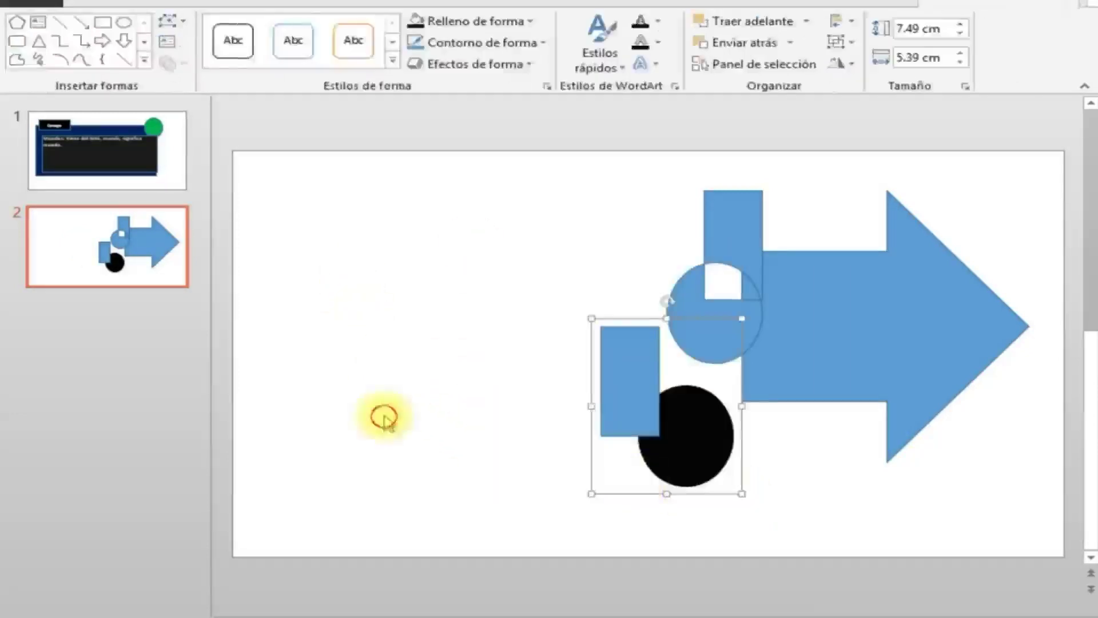
click(384, 420)
Paste a copy of the blue rectangle and black circle pair on the left.
key(ctrl+v)
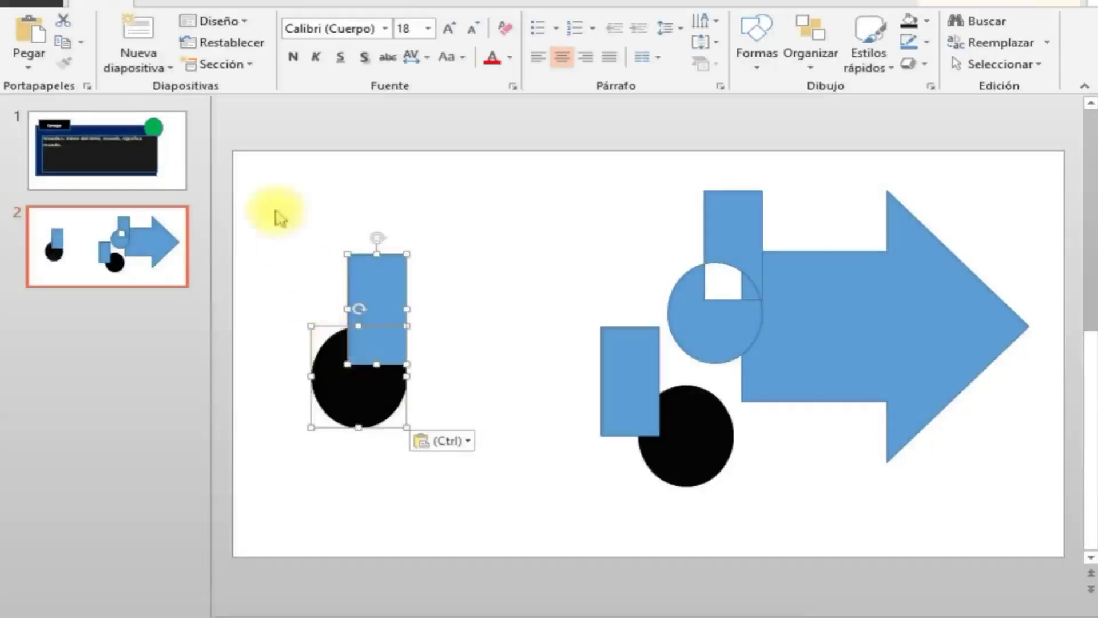
click(943, 6)
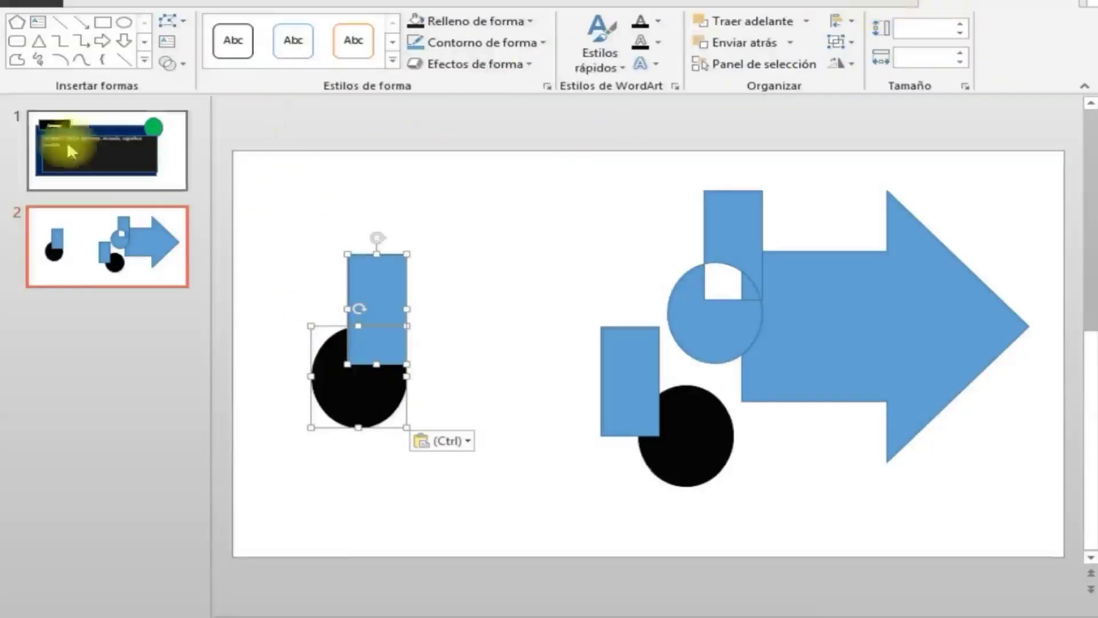
click(183, 70)
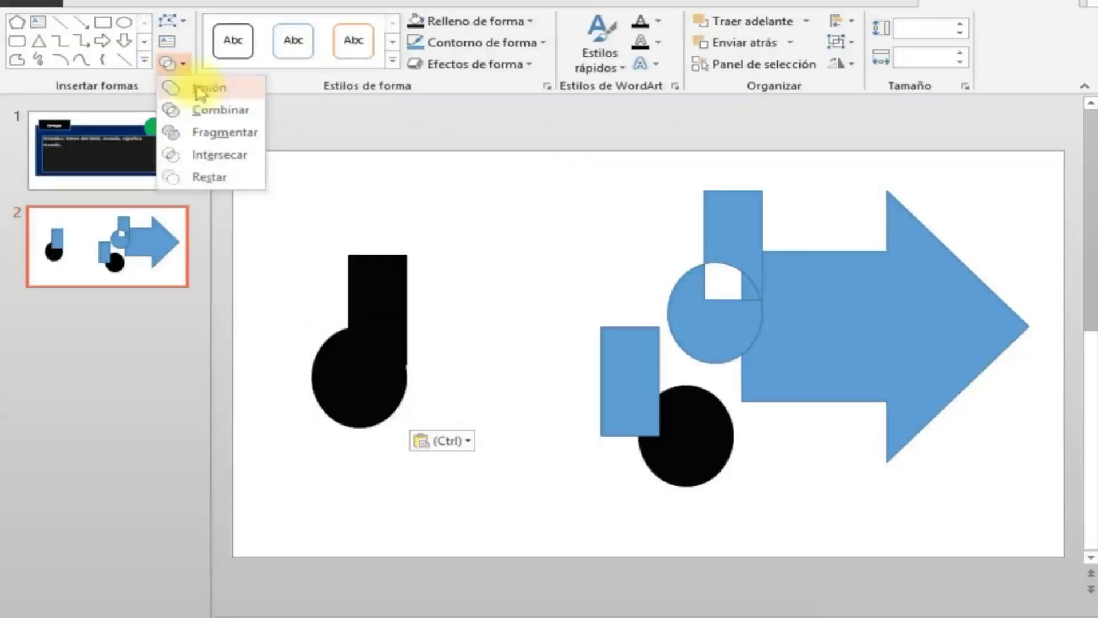
click(183, 67)
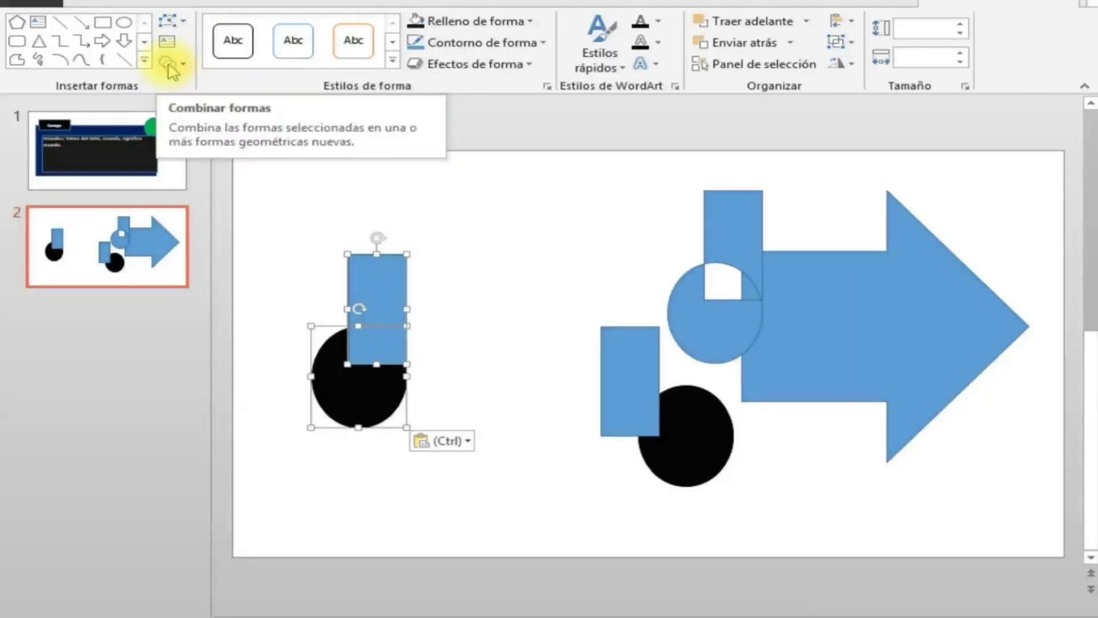
click(170, 65)
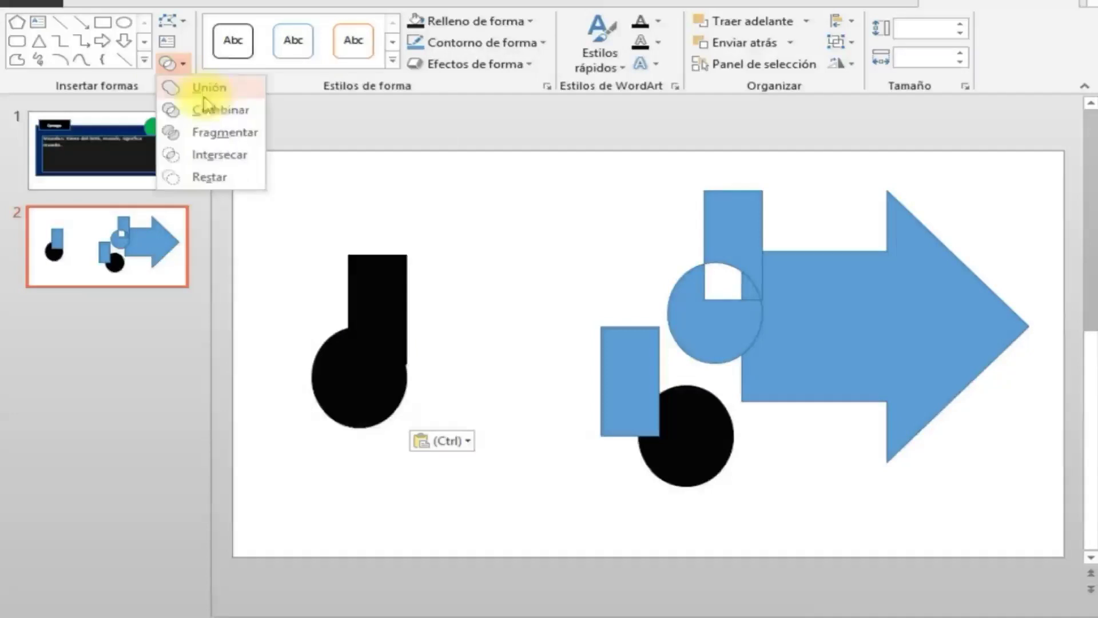
Try fragmenting the pasted pair and moving the notched circle piece, then undo it.
click(206, 138)
click(486, 463)
drag(343, 385, 333, 435)
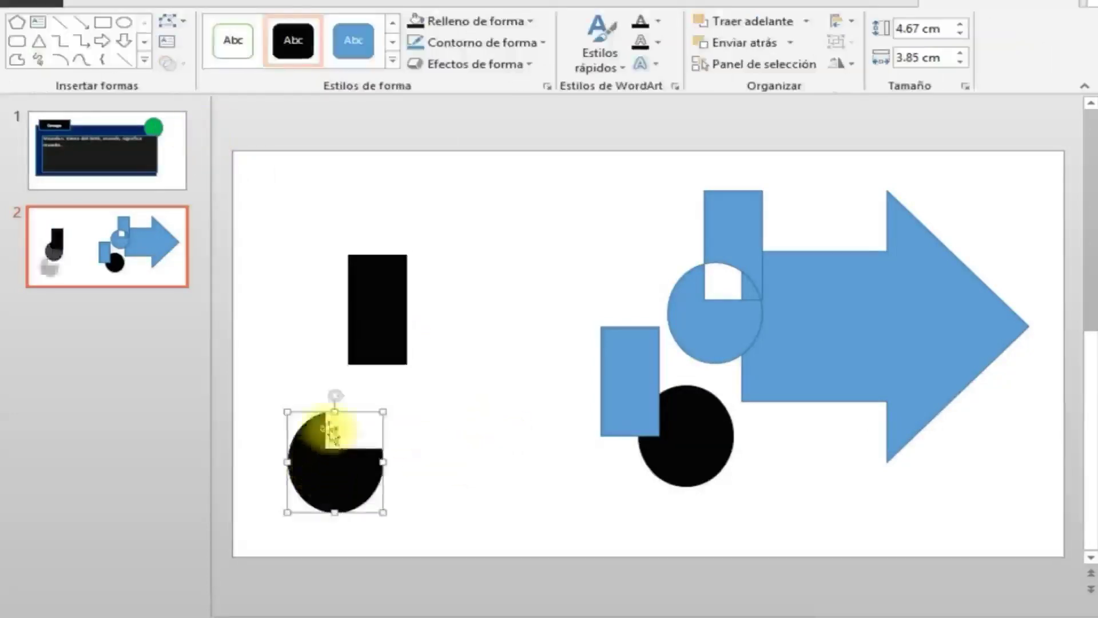
click(417, 424)
click(335, 485)
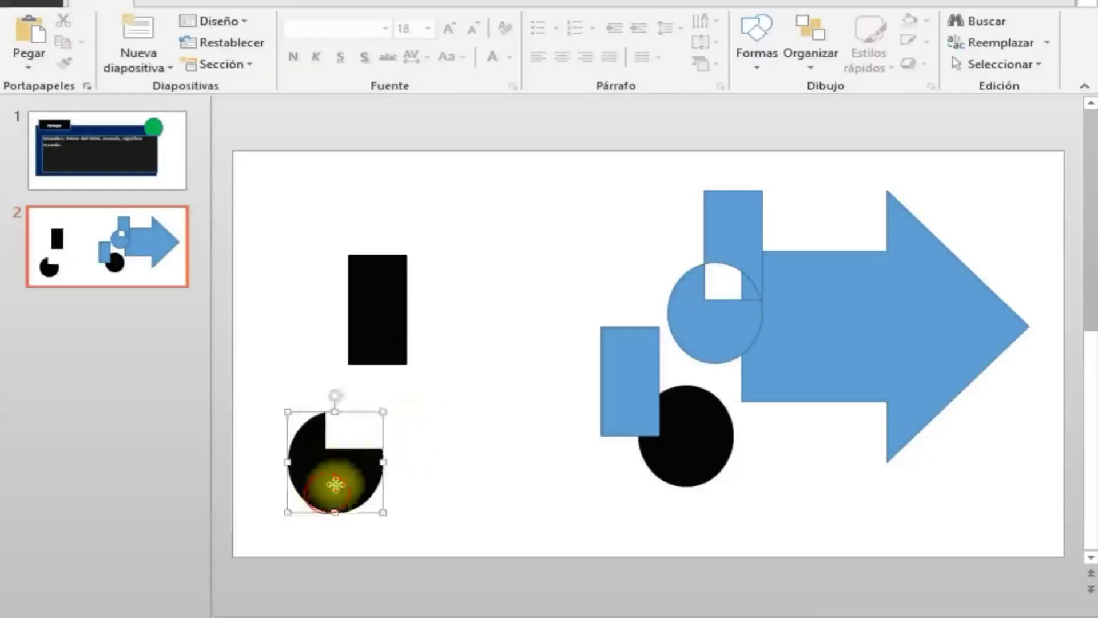
mouse_move(336, 485)
mouse_down()
mouse_move(348, 452)
mouse_move(338, 448)
mouse_up()
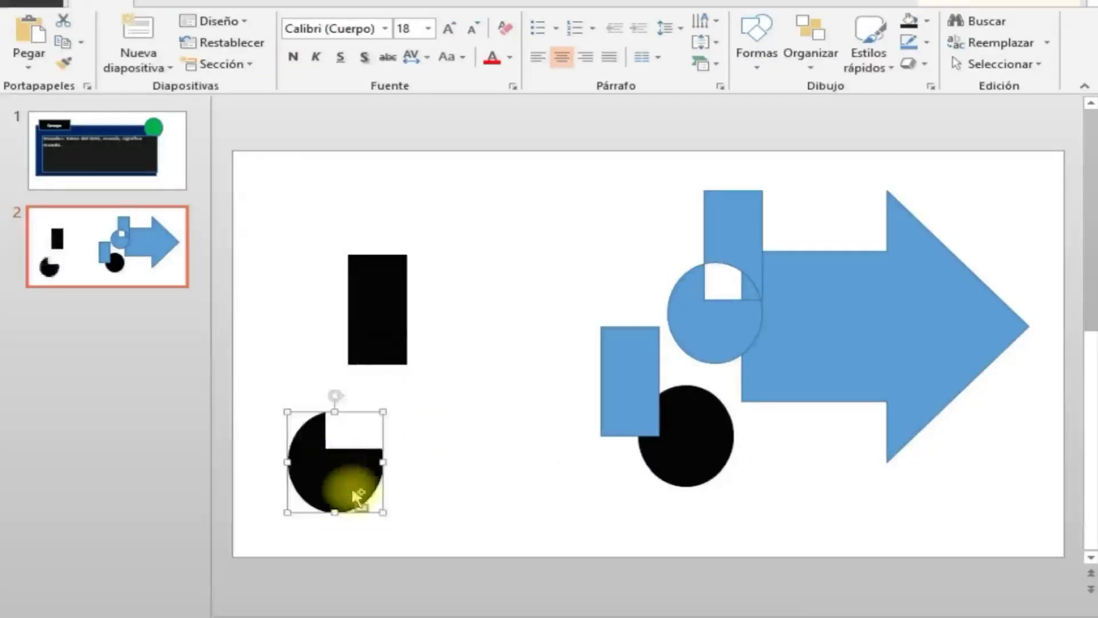
key(ctrl+z)
key(ctrl+z)
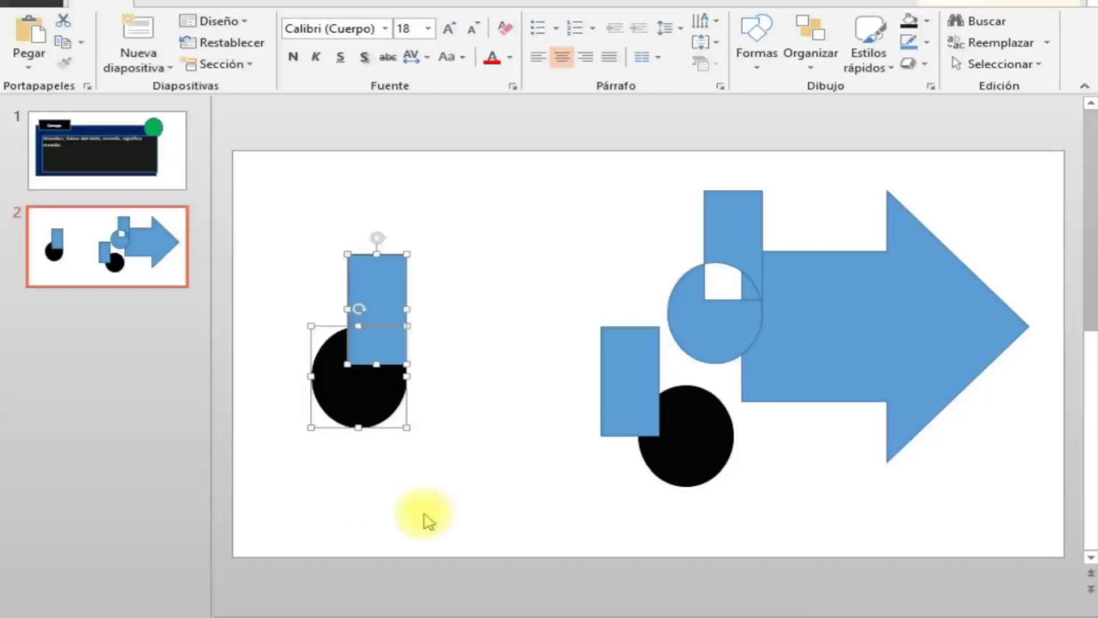
Fragment the left blue rectangle and black circle with Combinar formas > Fragmentar.
click(423, 515)
click(380, 327)
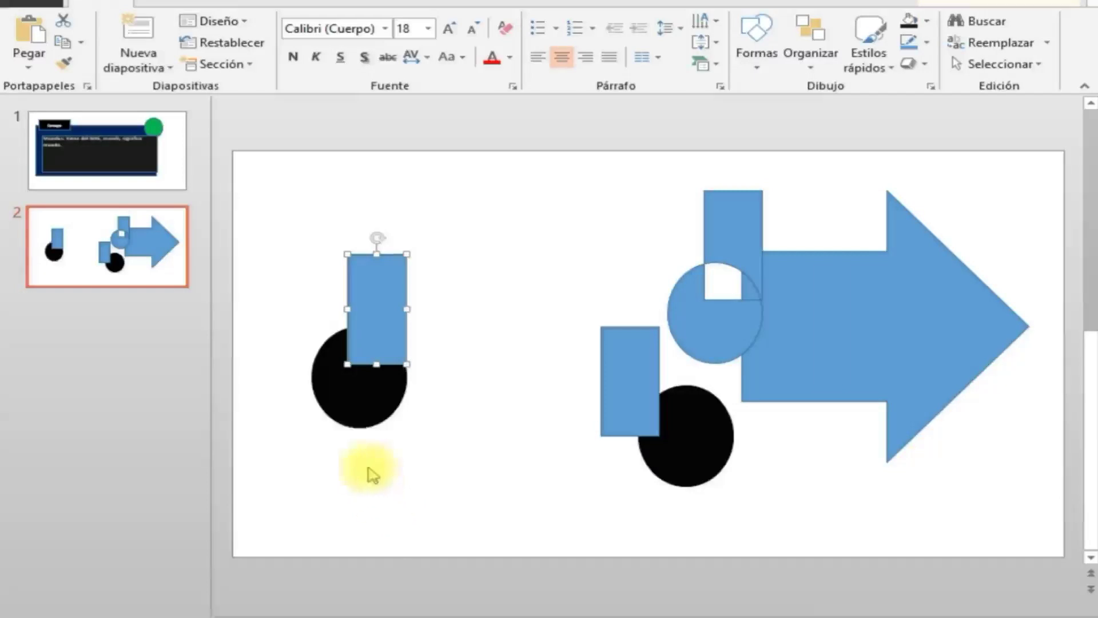
shift+click(356, 394)
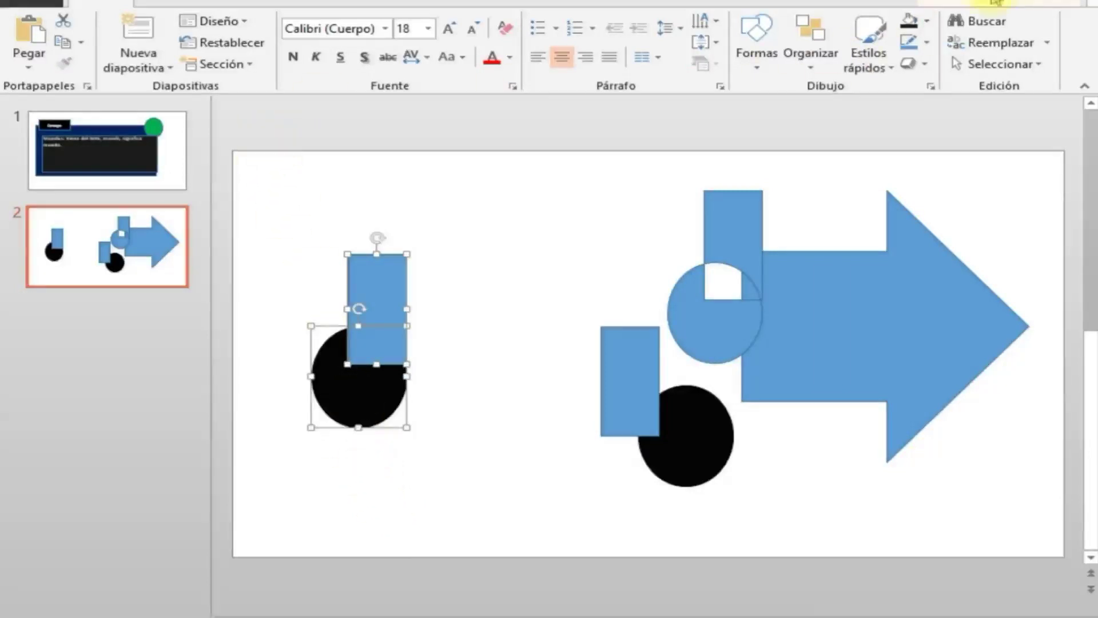
click(995, 3)
click(171, 63)
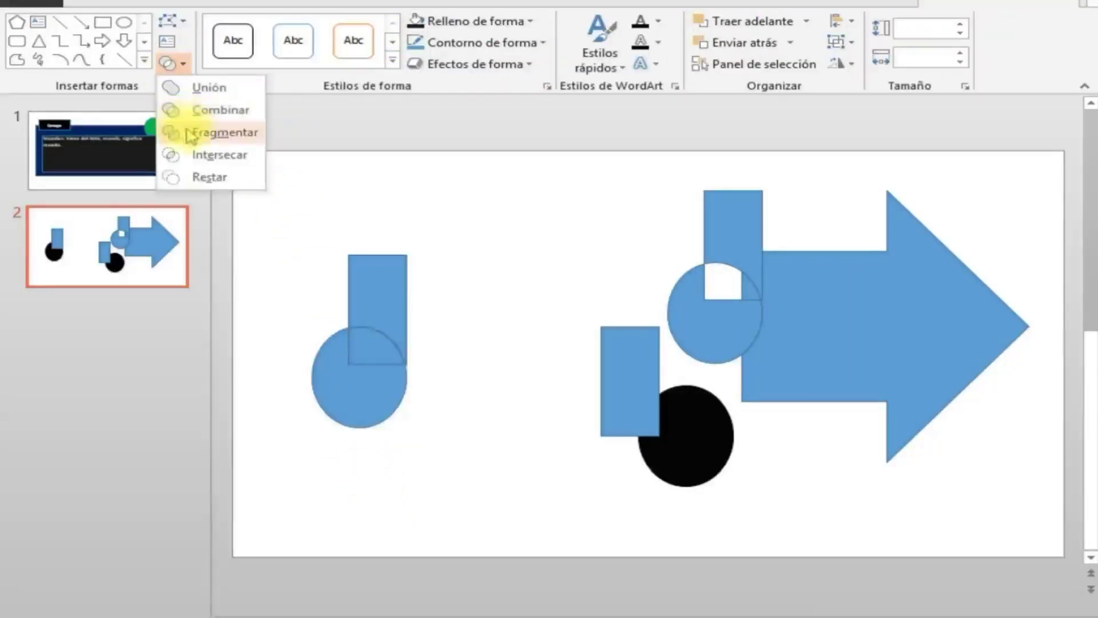
click(189, 135)
drag(343, 417, 272, 459)
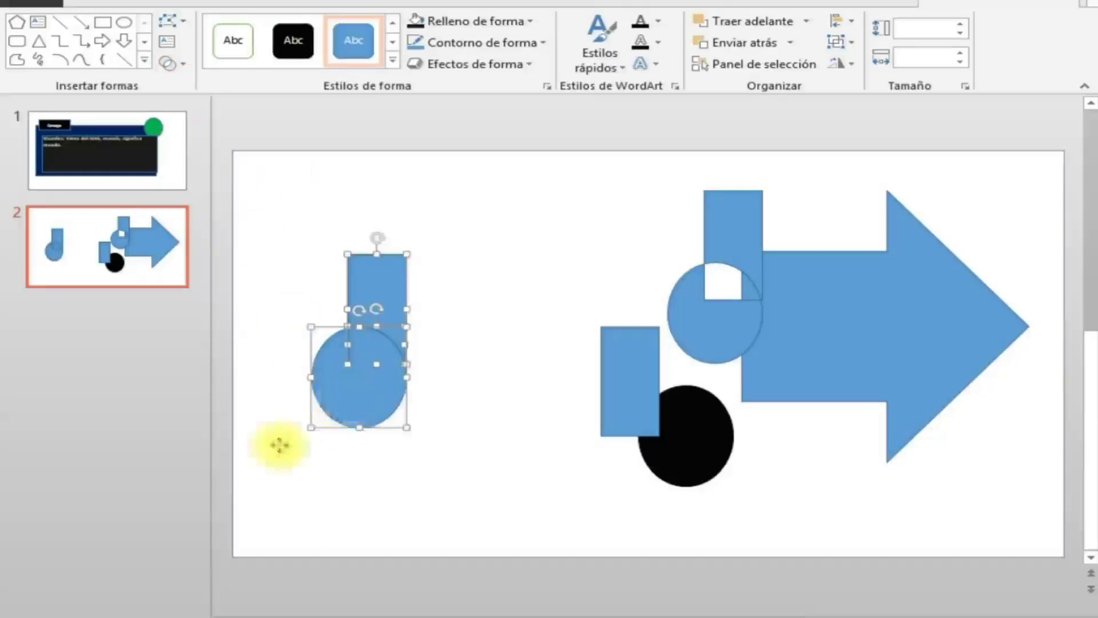
click(448, 481)
click(637, 384)
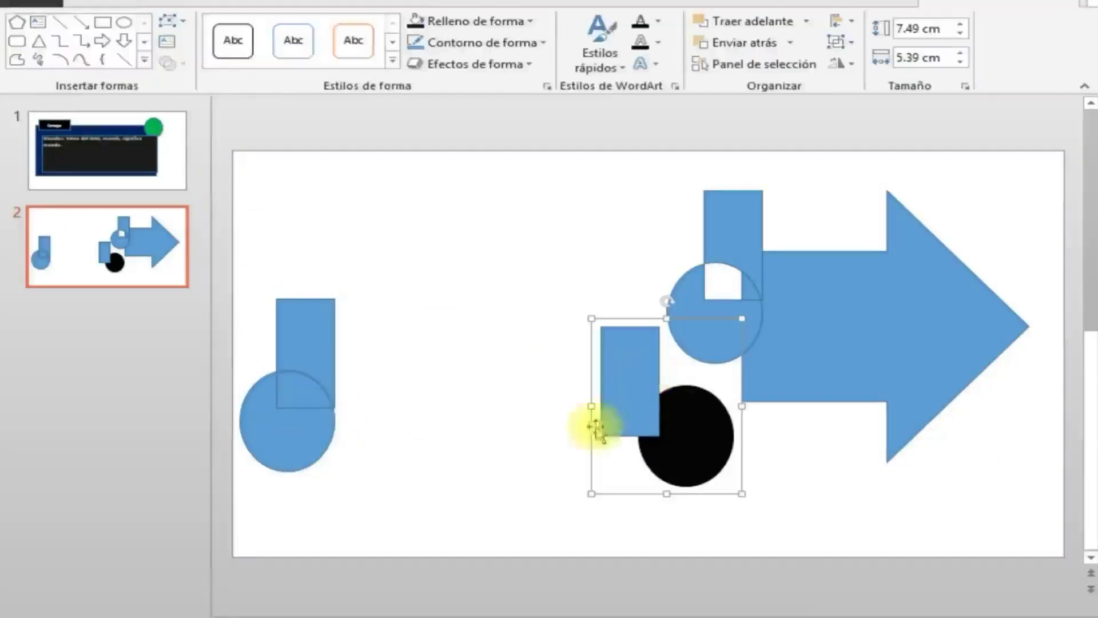
click(627, 392)
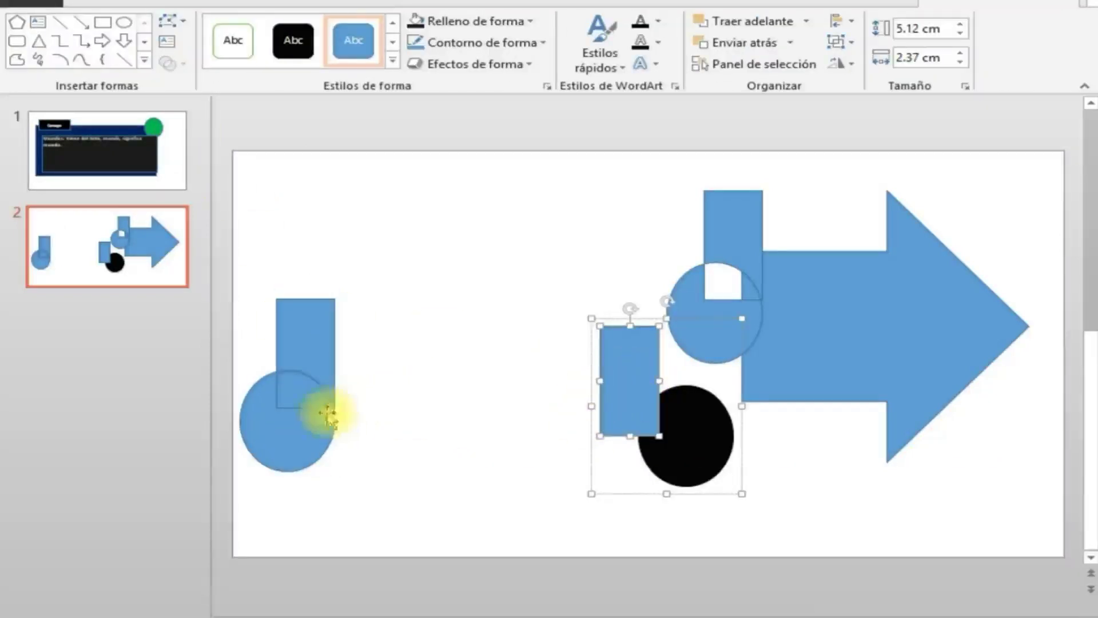
drag(319, 417, 373, 410)
drag(290, 372, 404, 263)
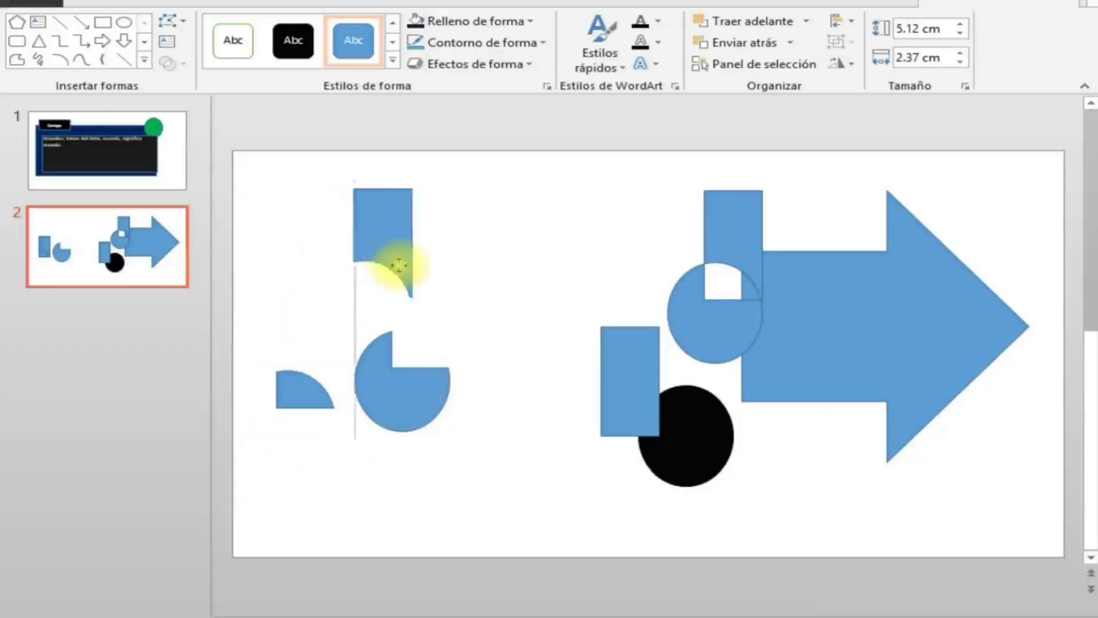
drag(294, 389, 422, 342)
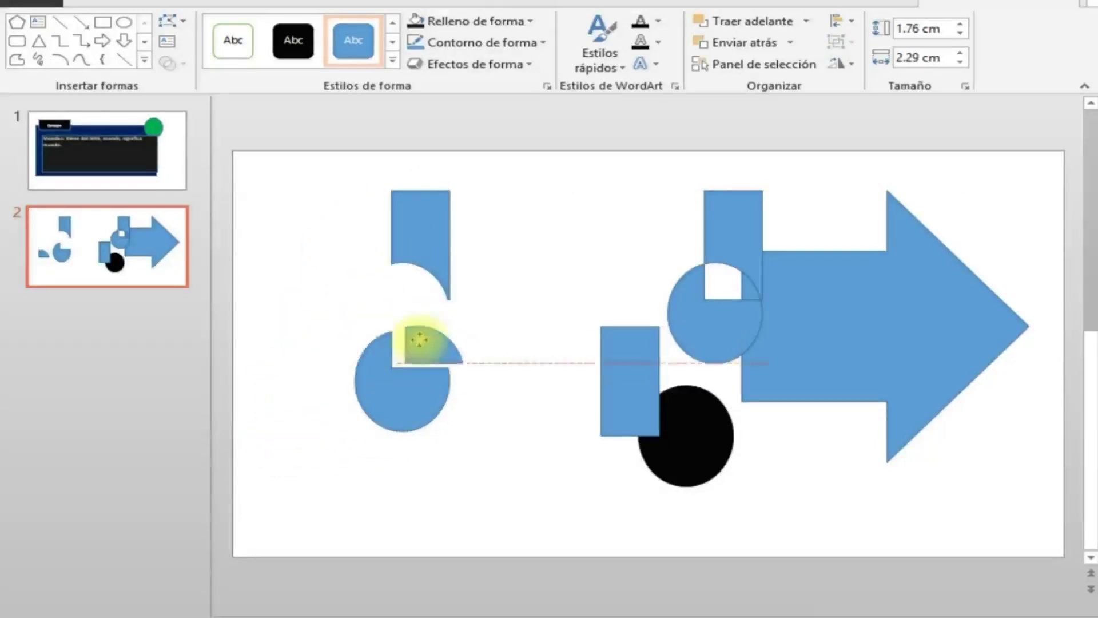
drag(382, 391, 350, 416)
drag(434, 363, 393, 371)
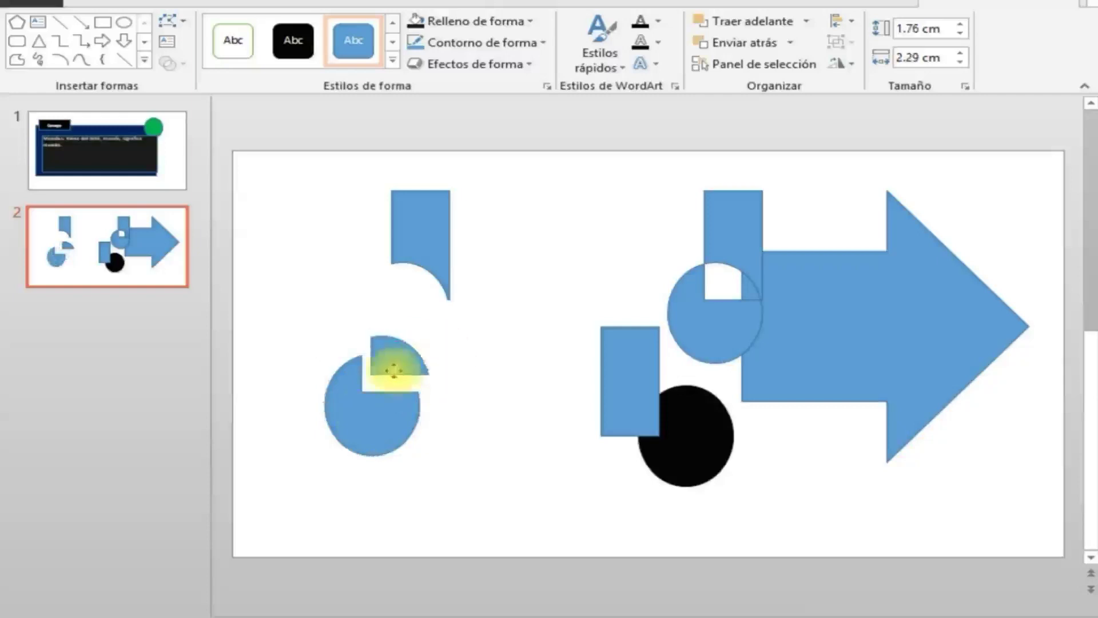
click(408, 368)
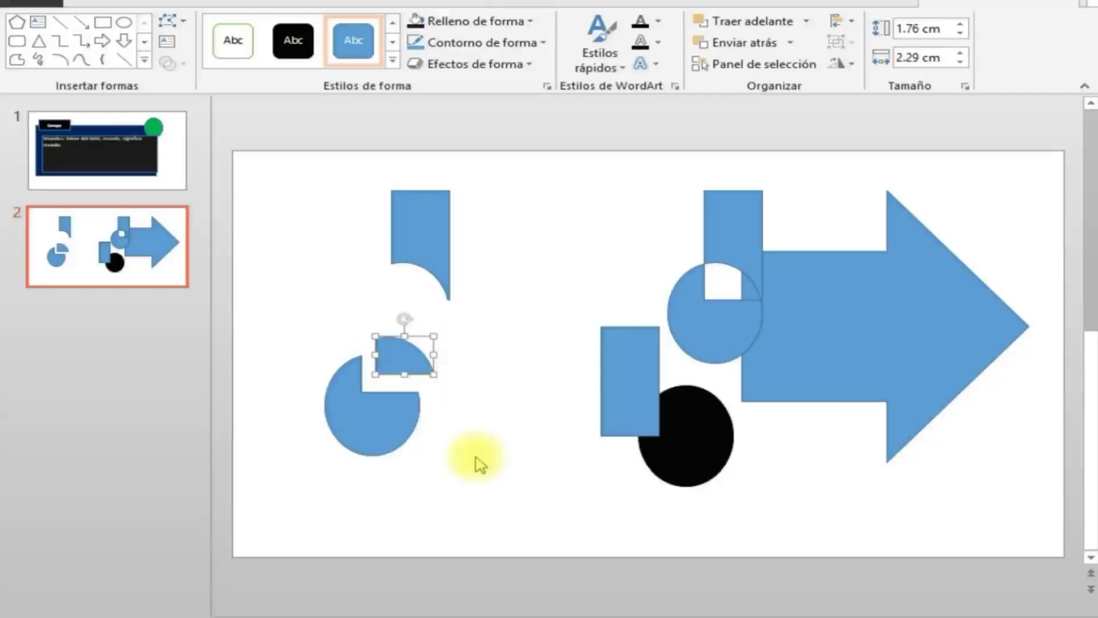
key(ctrl+z)
key(ctrl+z)
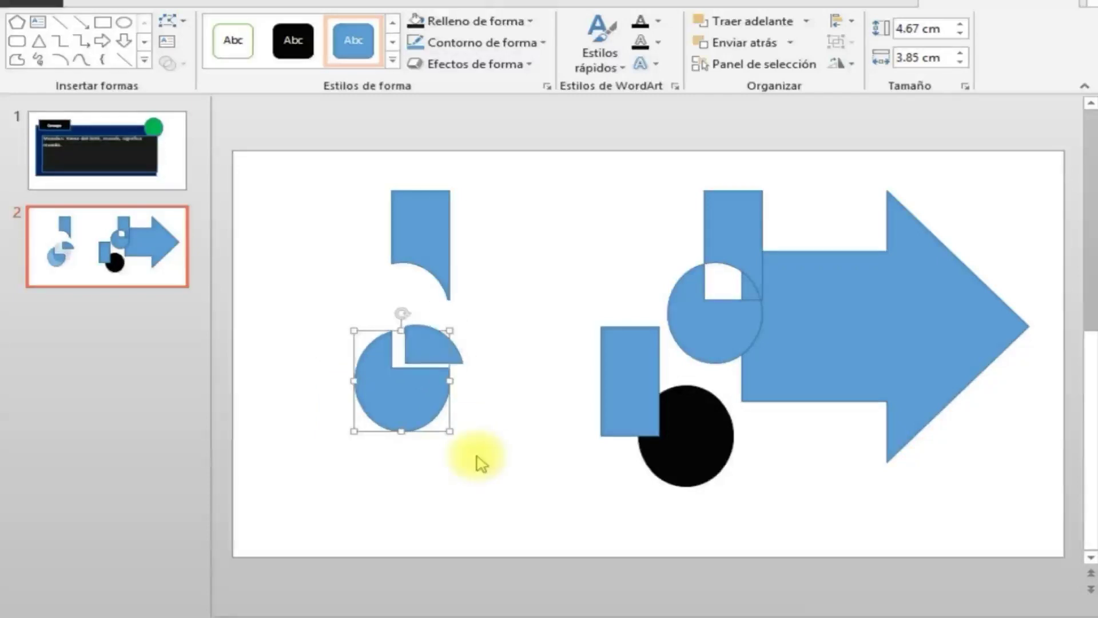
key(ctrl+z)
key(ctrl+z)
click(483, 459)
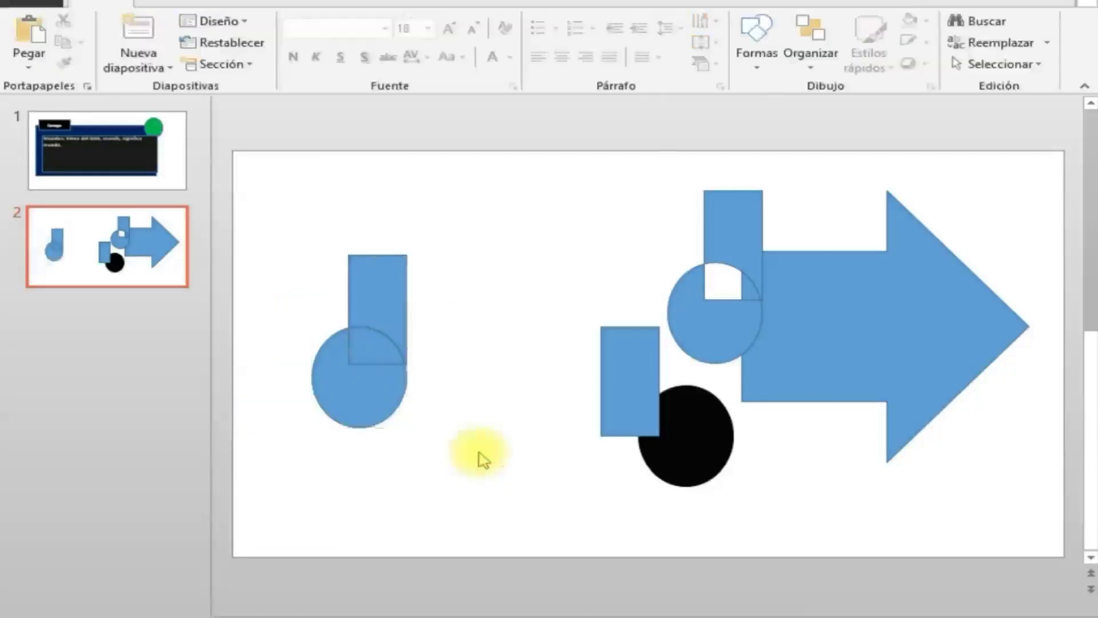
key(ctrl+y)
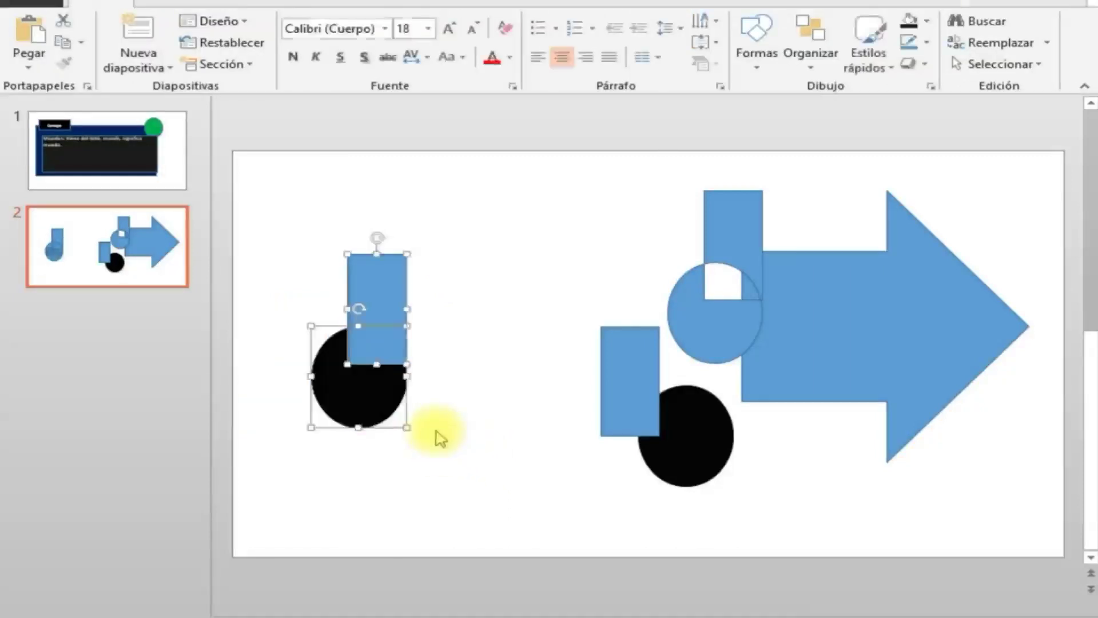
click(441, 424)
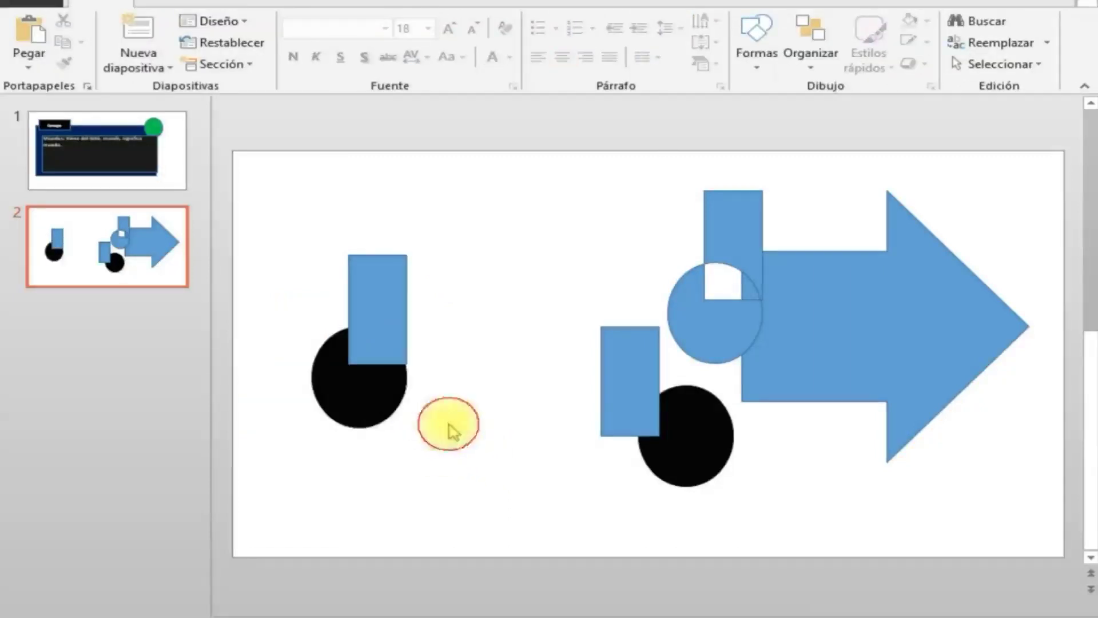
click(396, 318)
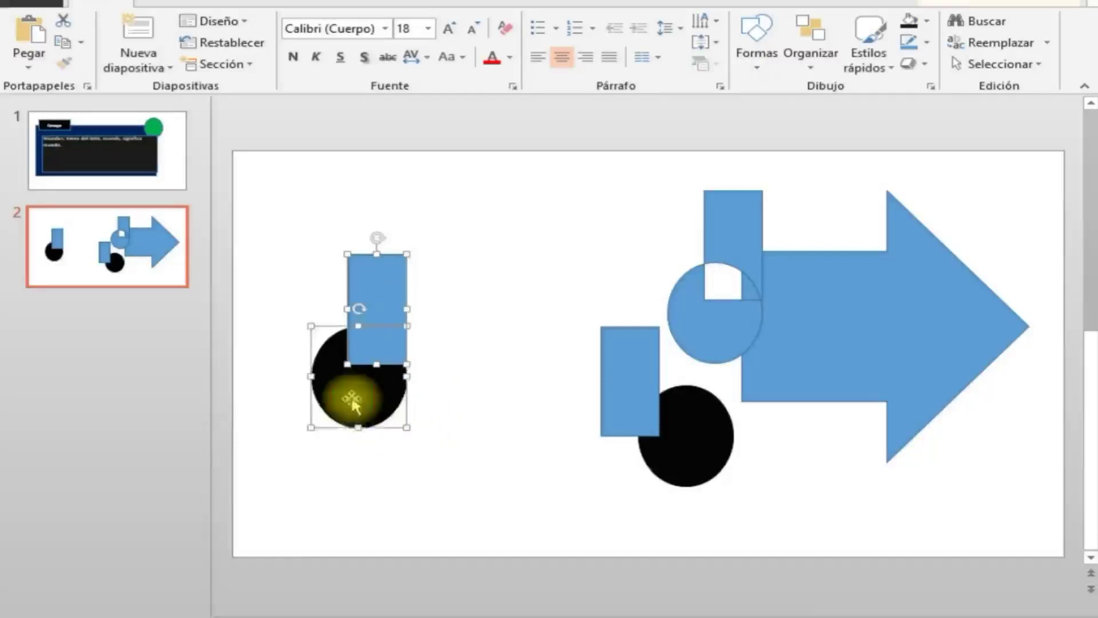
click(988, 4)
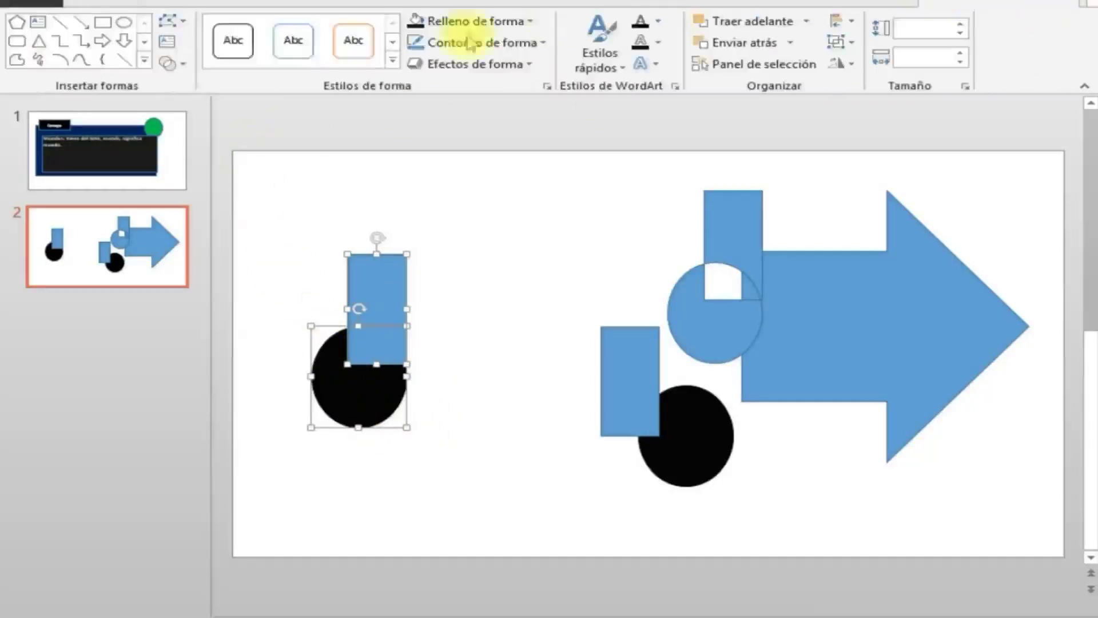
click(184, 64)
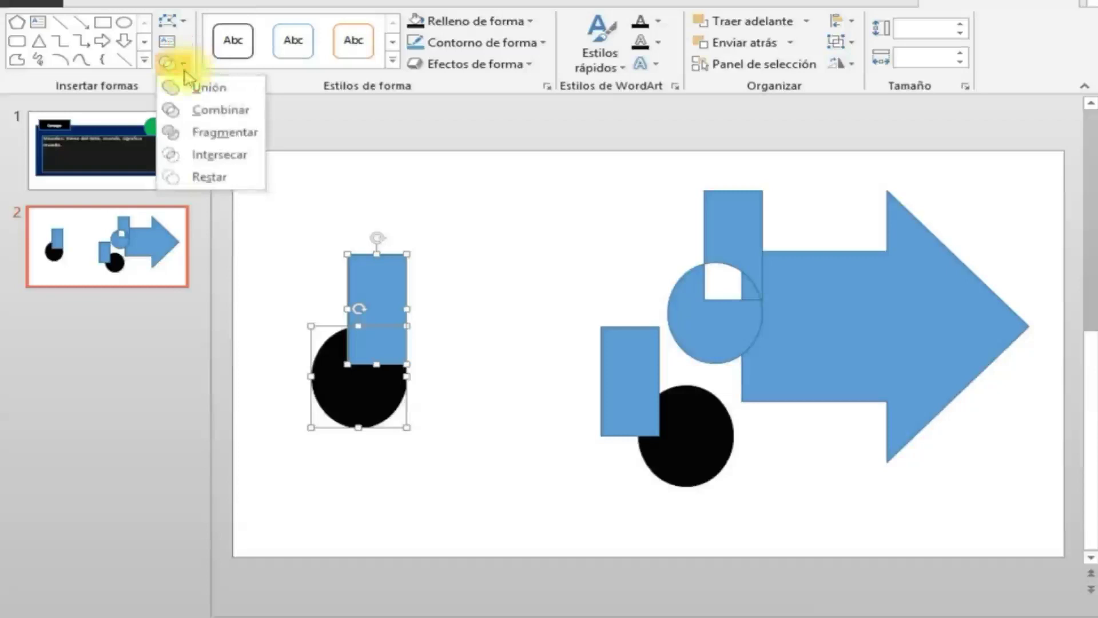
click(205, 135)
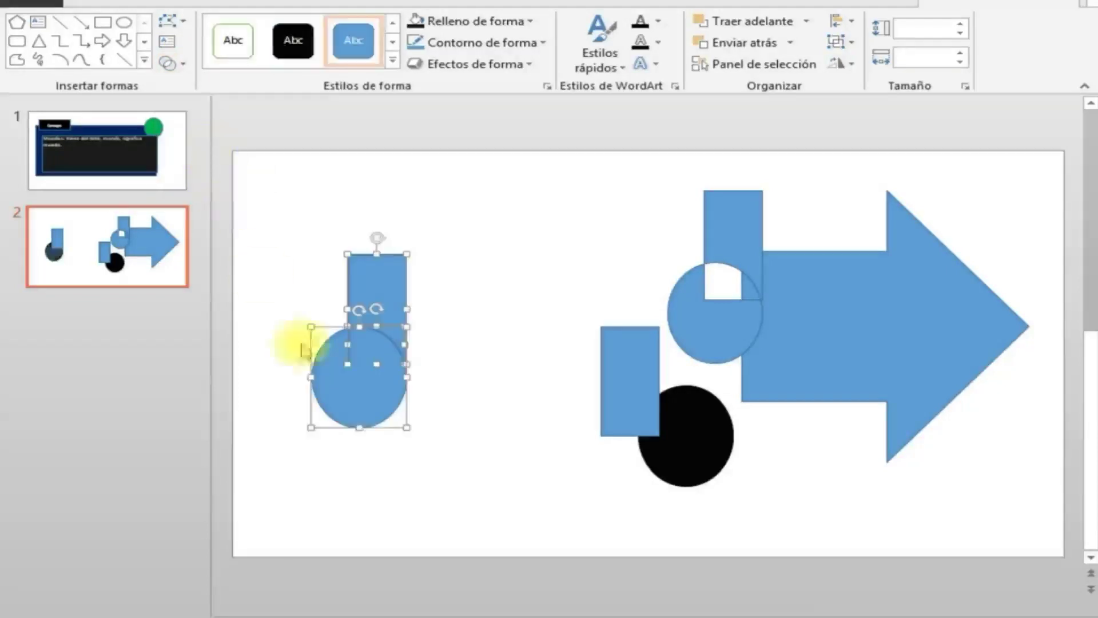
click(502, 496)
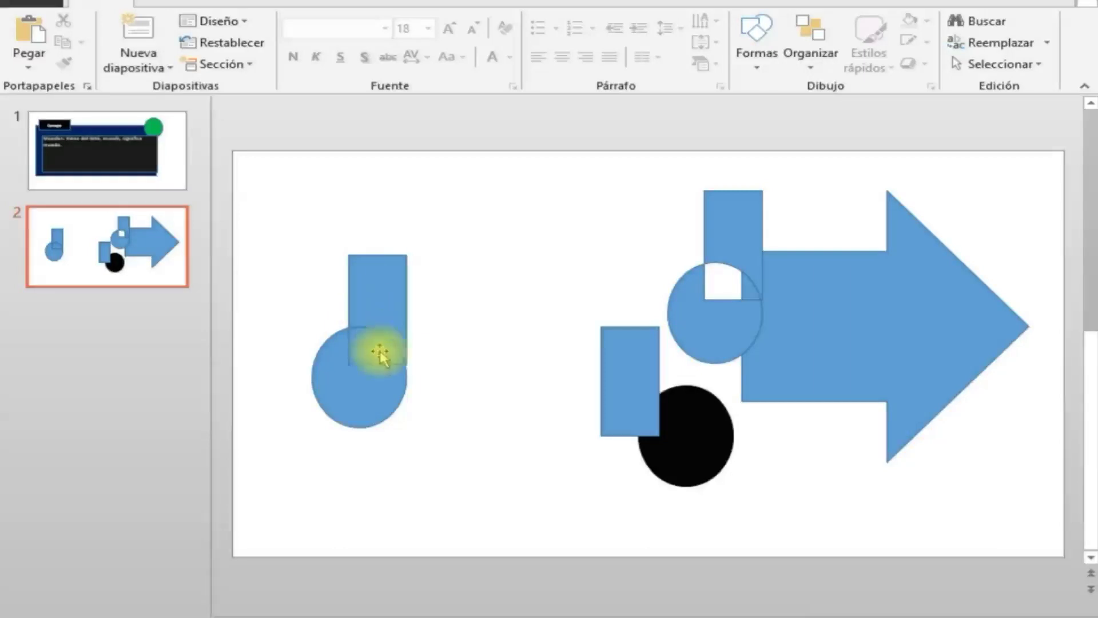
Spread the left fragments apart and move the right rectangle-and-circle group off the arrow.
drag(366, 349, 494, 431)
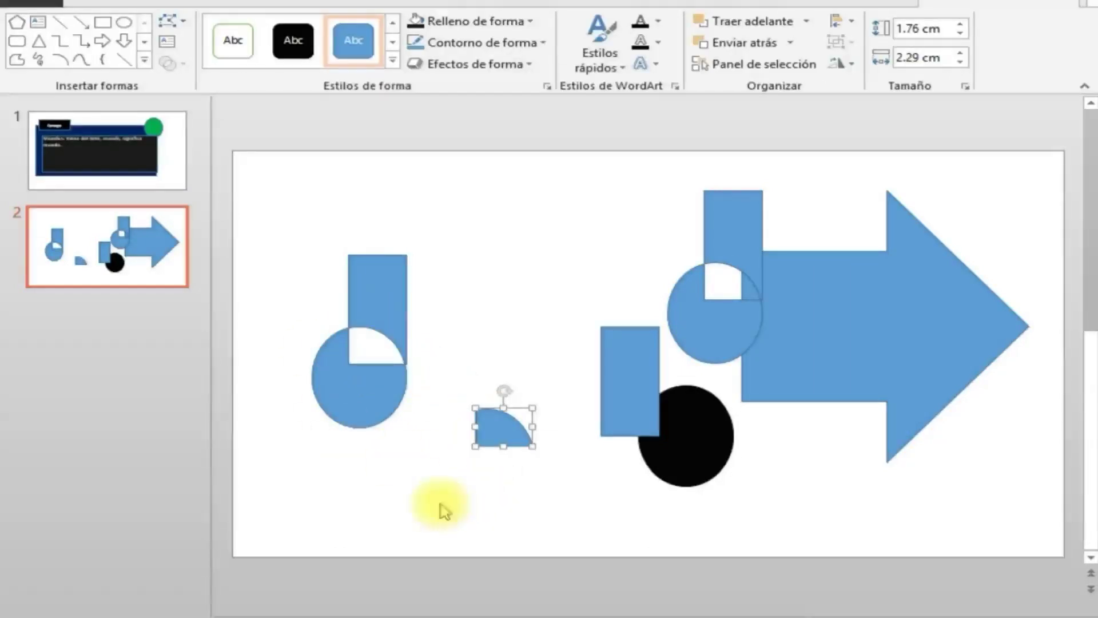
drag(348, 406, 355, 441)
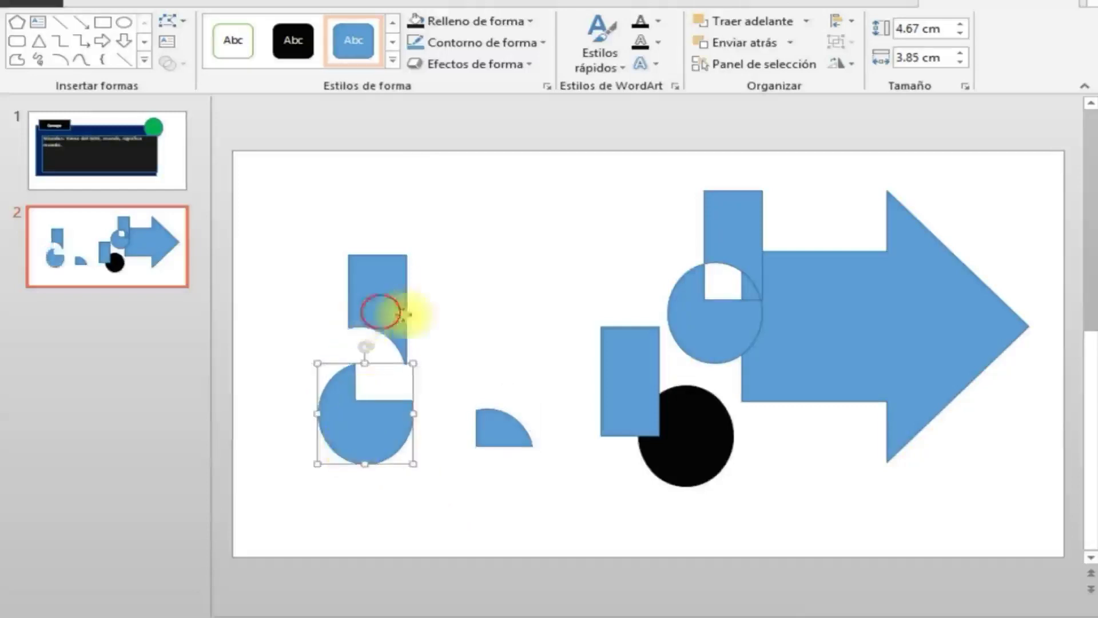
drag(402, 314, 470, 316)
mouse_move(715, 326)
mouse_down()
mouse_move(427, 416)
mouse_move(337, 410)
mouse_move(363, 379)
mouse_move(370, 392)
mouse_move(368, 350)
mouse_move(279, 311)
mouse_move(304, 338)
mouse_up()
Lay the loose rectangle over the quarter-circle piece and move the notched group beside the arrow.
mouse_move(504, 426)
mouse_down()
mouse_move(302, 295)
mouse_move(325, 286)
mouse_move(387, 306)
mouse_move(530, 448)
mouse_move(384, 385)
mouse_move(417, 368)
mouse_move(385, 387)
mouse_move(422, 372)
mouse_move(452, 378)
mouse_move(326, 335)
mouse_move(314, 294)
mouse_up()
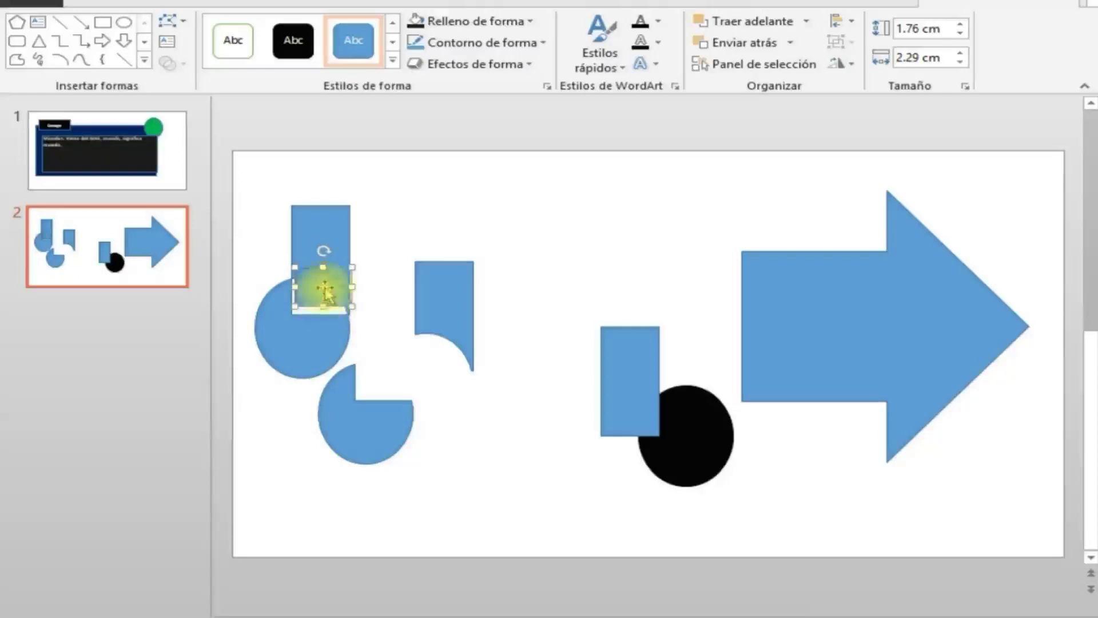
drag(330, 290, 392, 371)
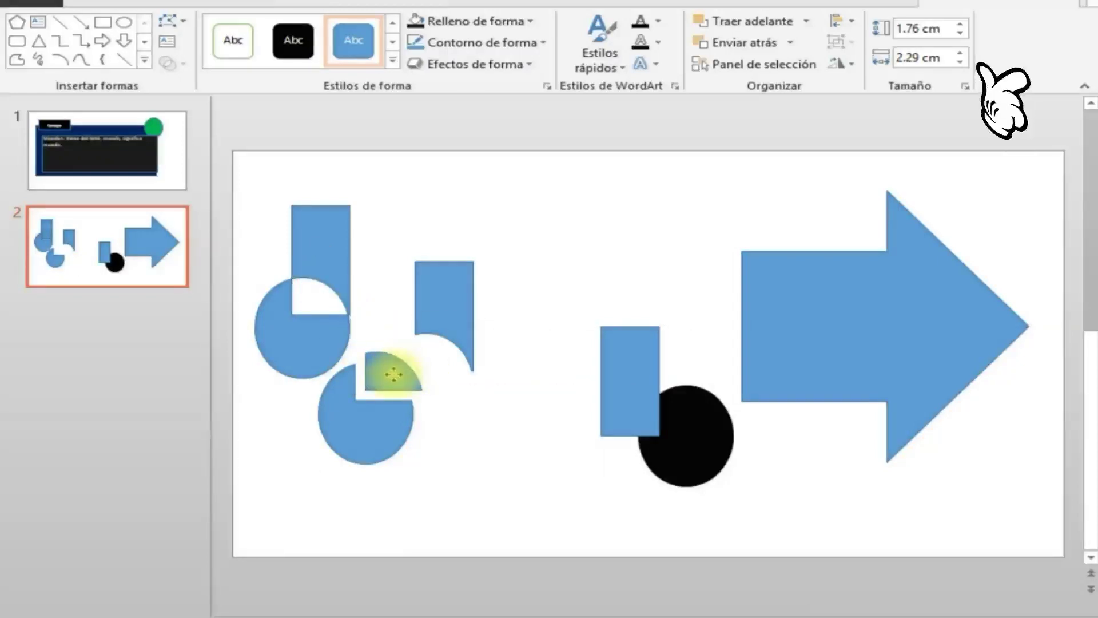
drag(429, 294, 400, 299)
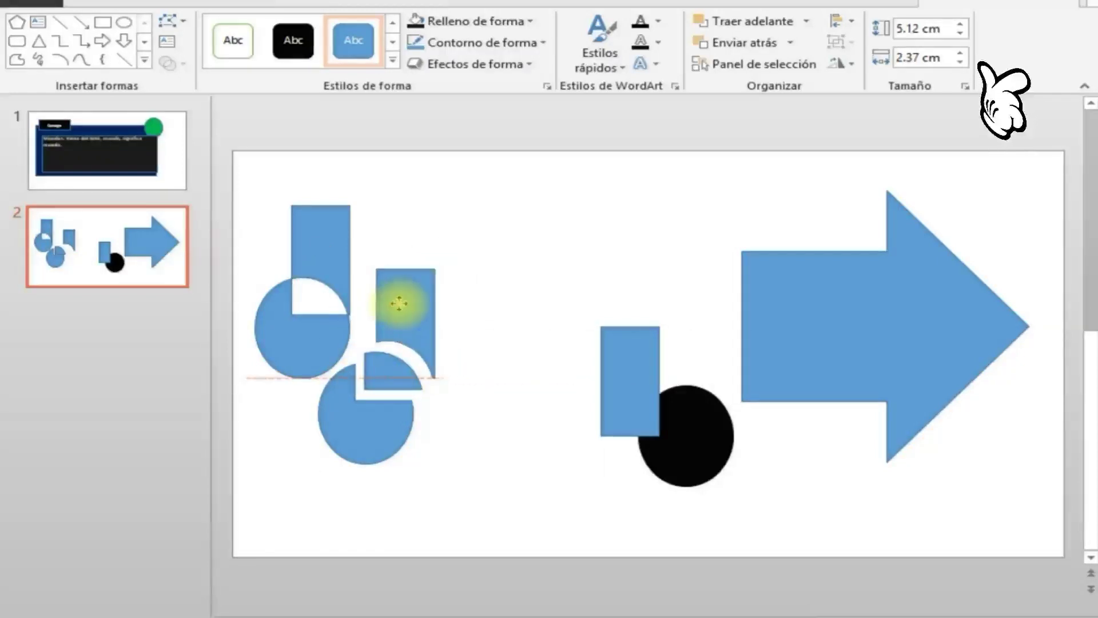
mouse_move(269, 343)
mouse_down()
mouse_move(269, 306)
mouse_move(632, 319)
mouse_move(657, 295)
mouse_move(650, 308)
mouse_up()
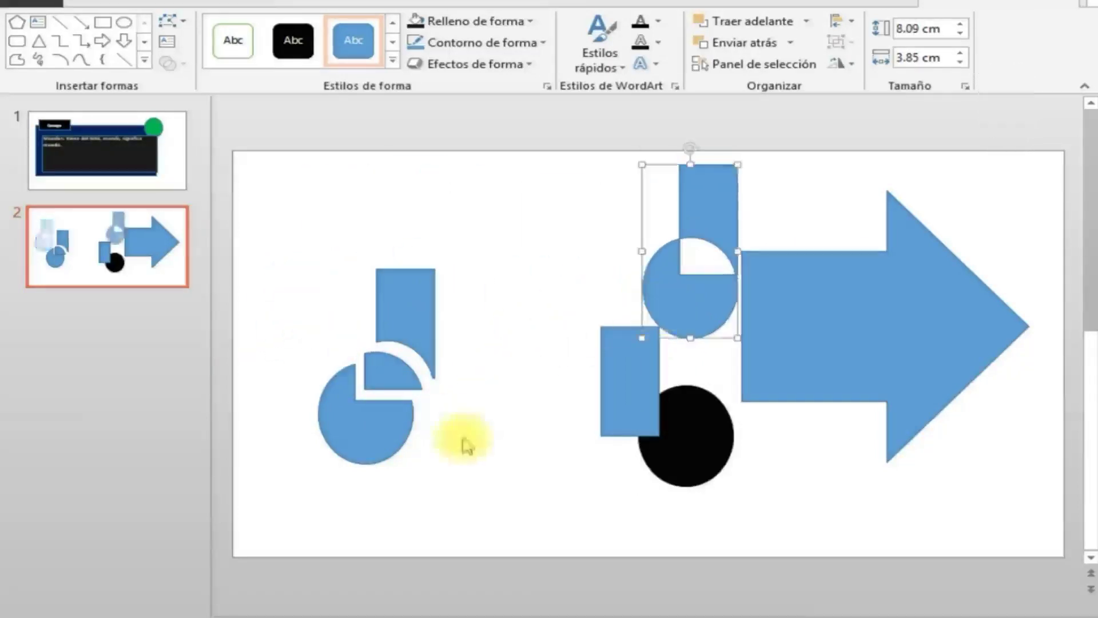
drag(386, 343, 373, 323)
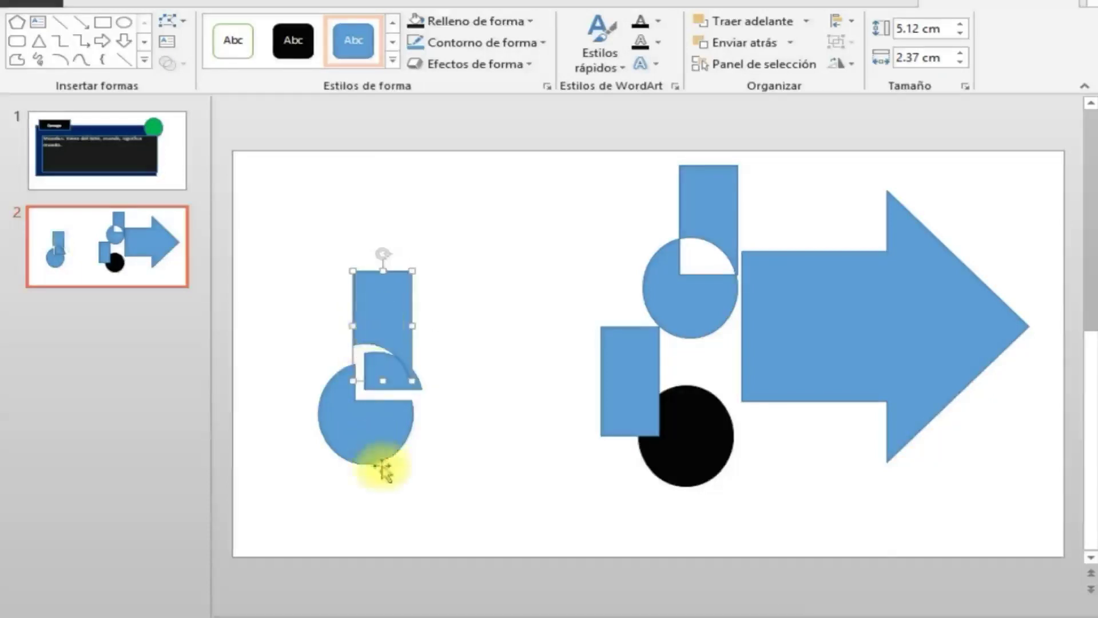
Undo the rearrangements back to the plain rectangle and circle.
key(ctrl+z)
key(ctrl+z)
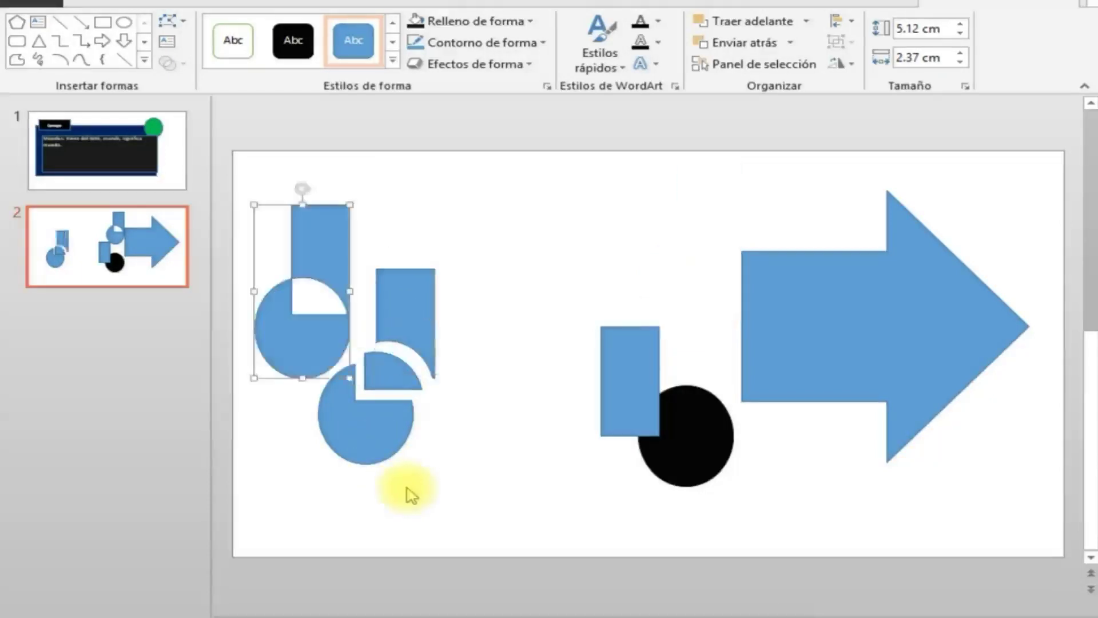
key(ctrl+z)
key(ctrl+z)
key(ctrl+z)
key(ctrl+z)
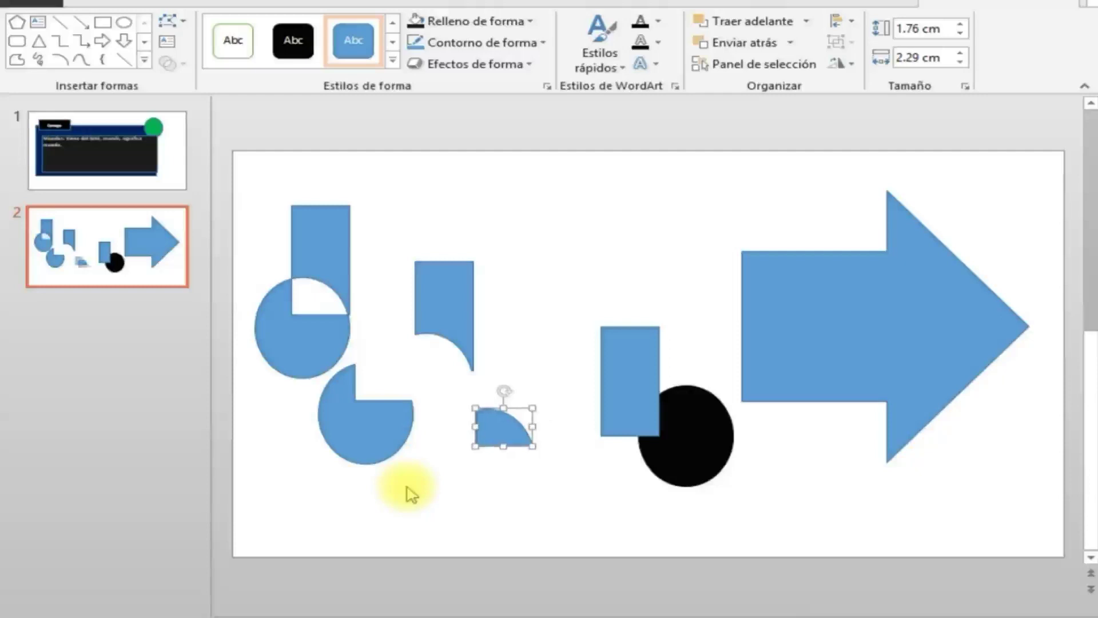
key(ctrl+z)
key(ctrl+z)
key(ctrl+z)
key(ctrl+z)
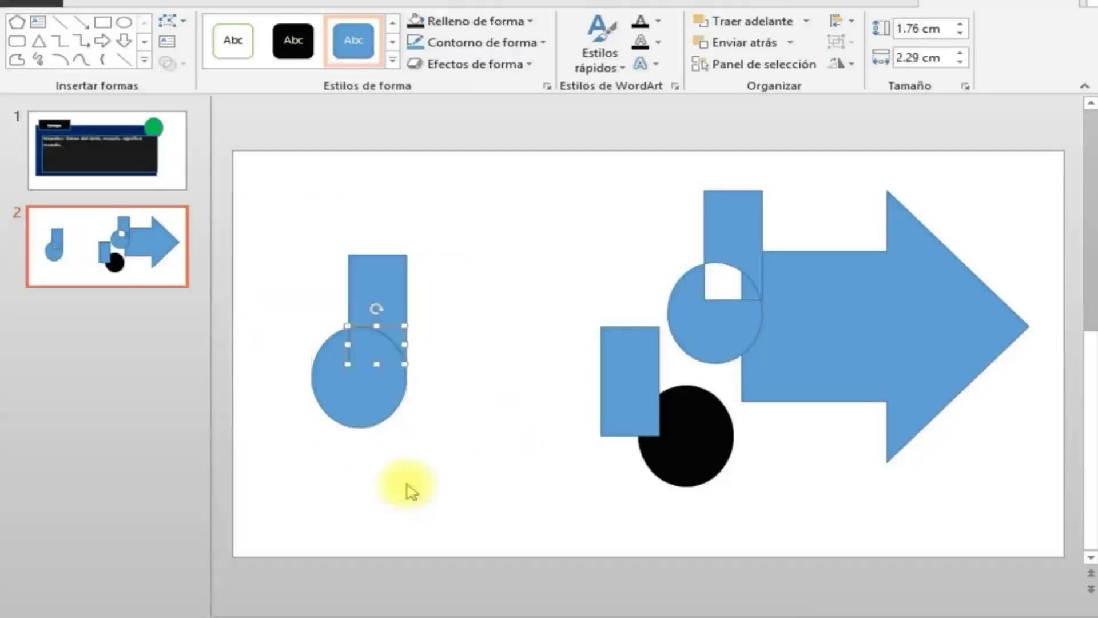
key(ctrl+z)
Fragment the black circle and blue rectangle into black pieces.
click(429, 473)
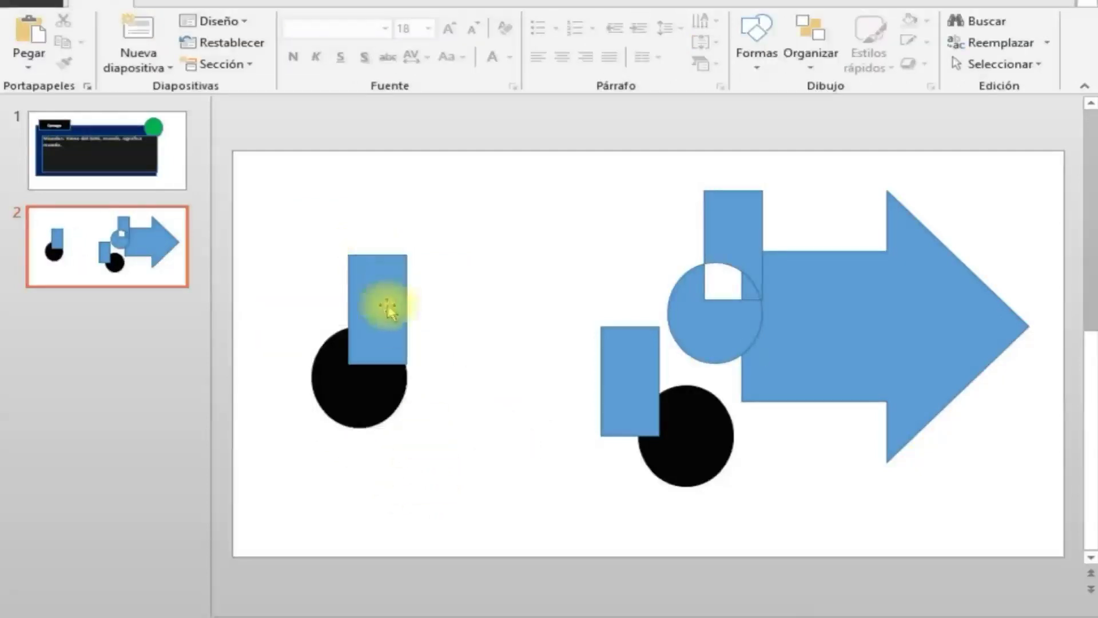
click(368, 420)
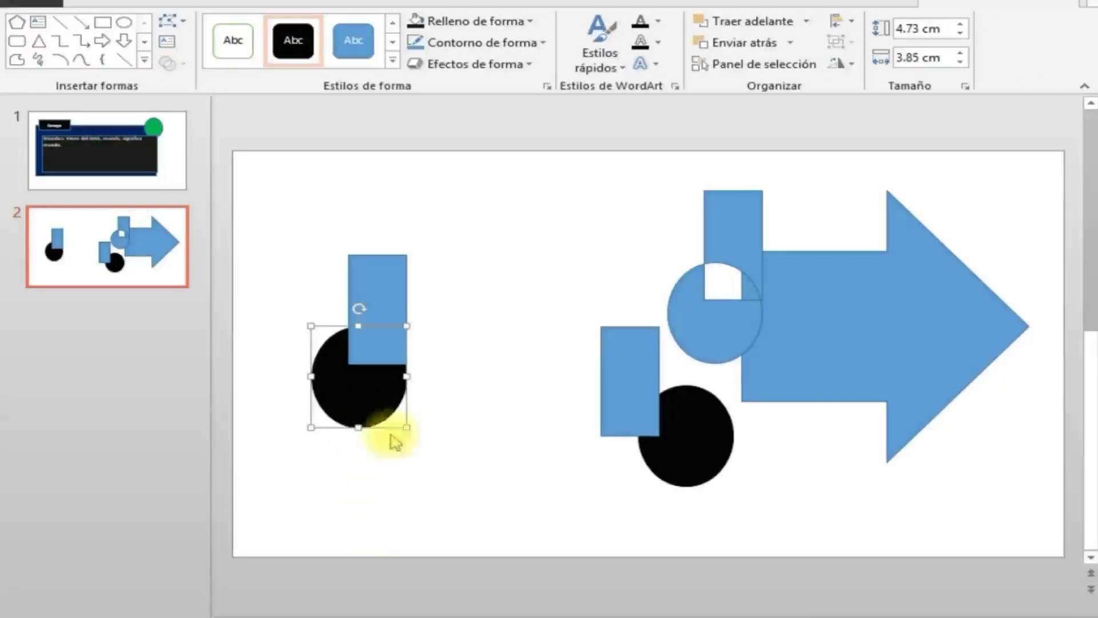
shift+click(400, 297)
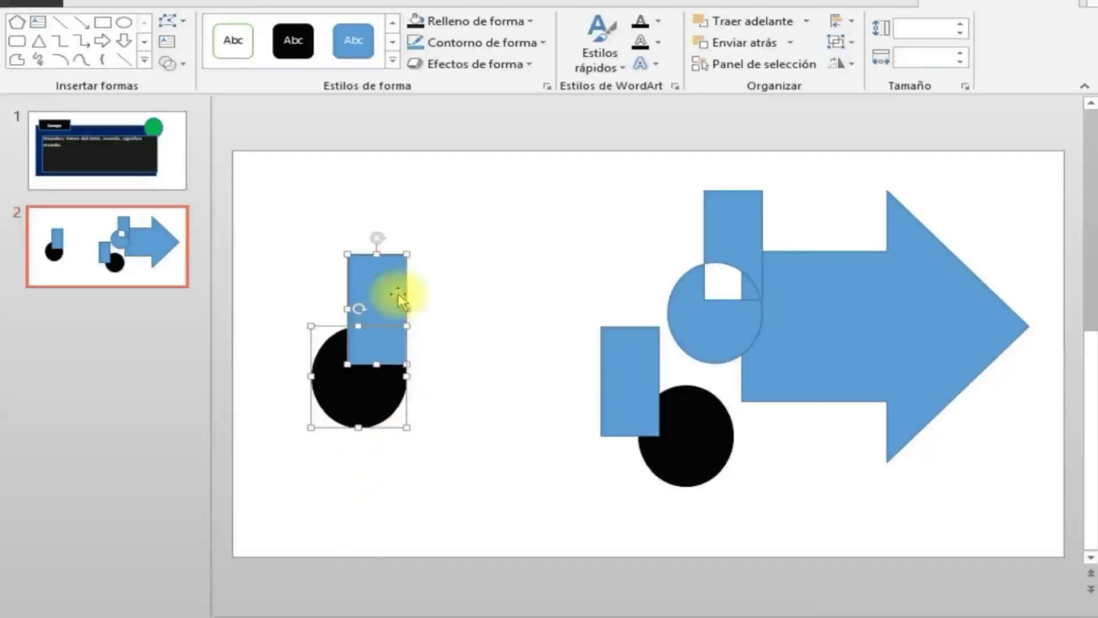
click(183, 66)
click(200, 133)
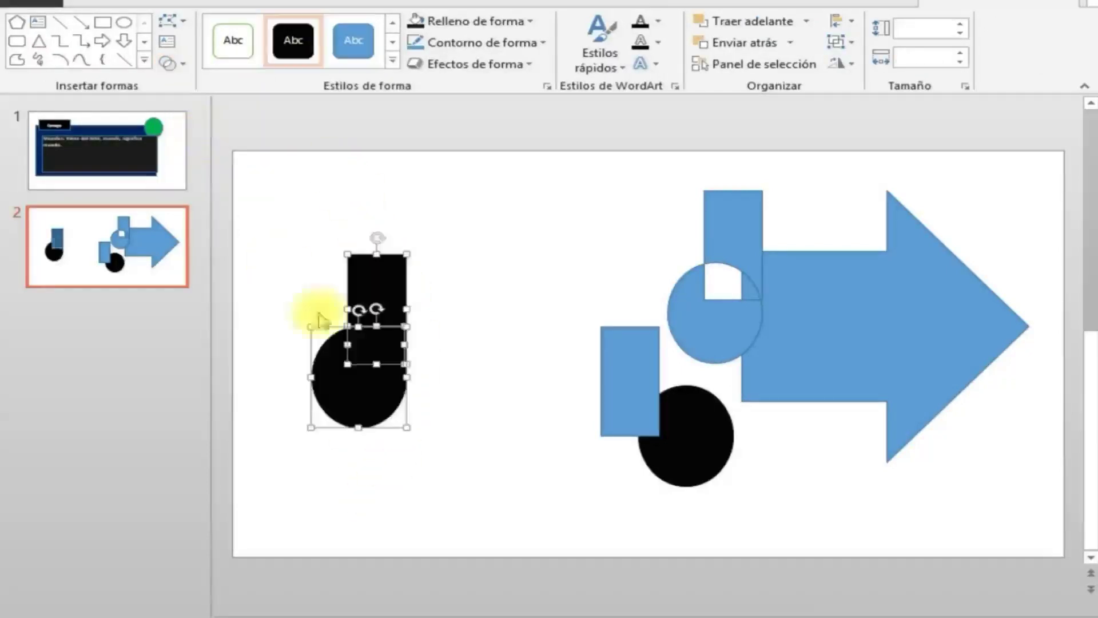
Pull the notched circle, quarter-circle wedge and black rectangle slightly apart.
click(429, 441)
drag(355, 387, 330, 422)
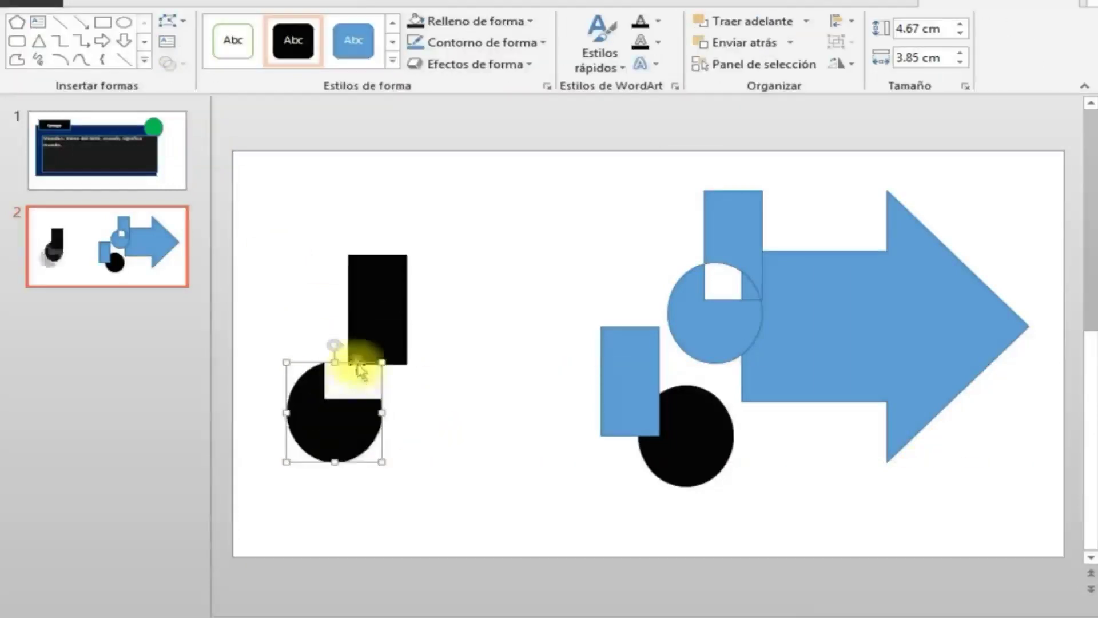
drag(364, 345, 346, 370)
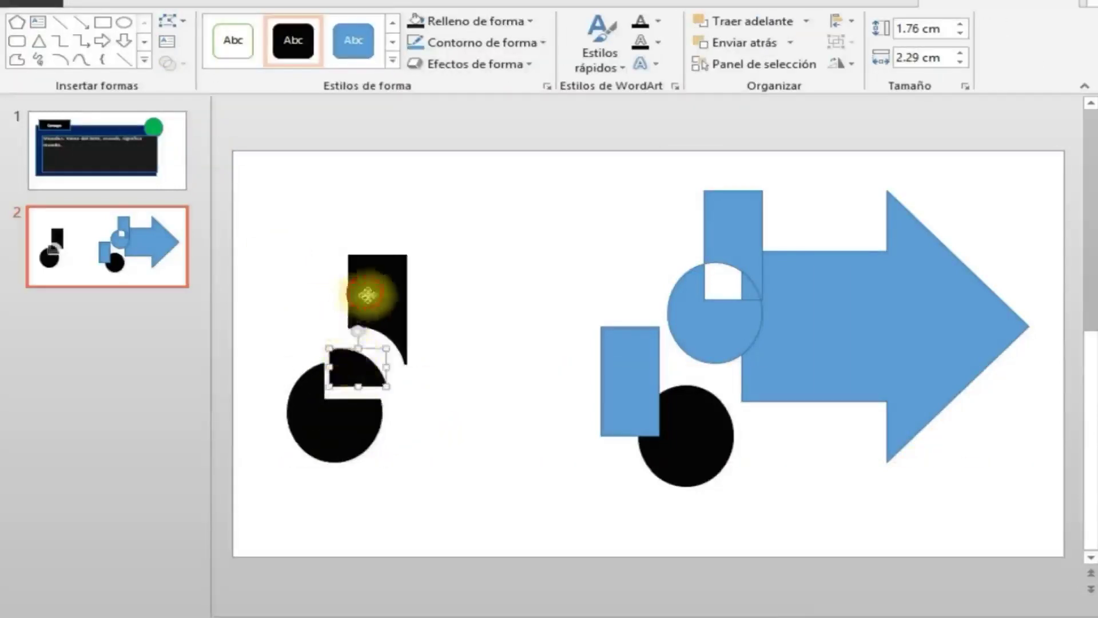
drag(365, 291, 348, 306)
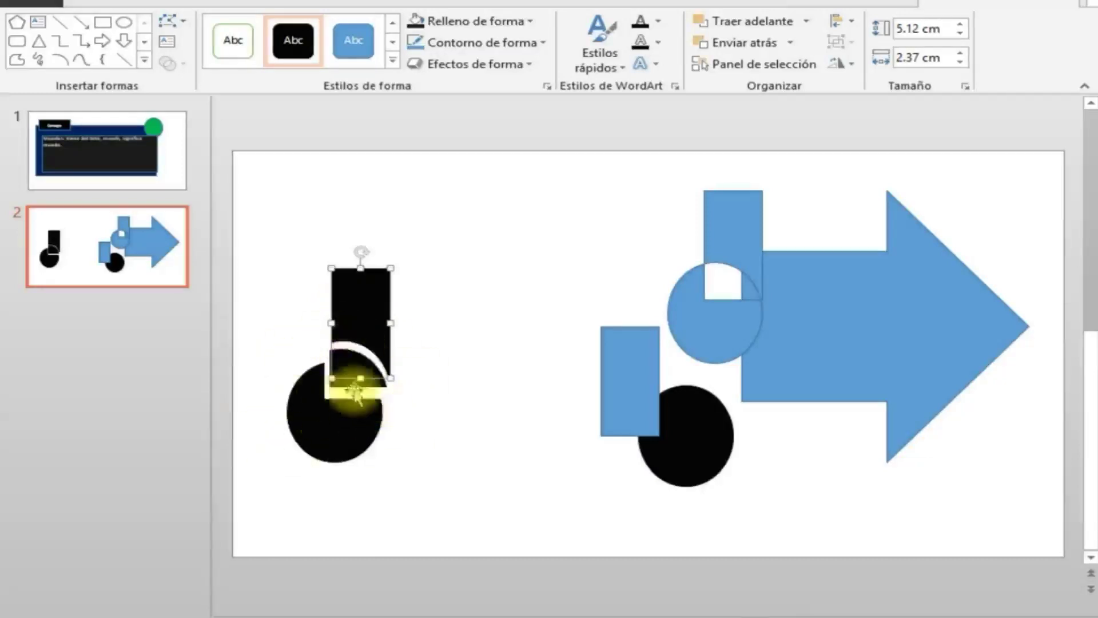
click(486, 456)
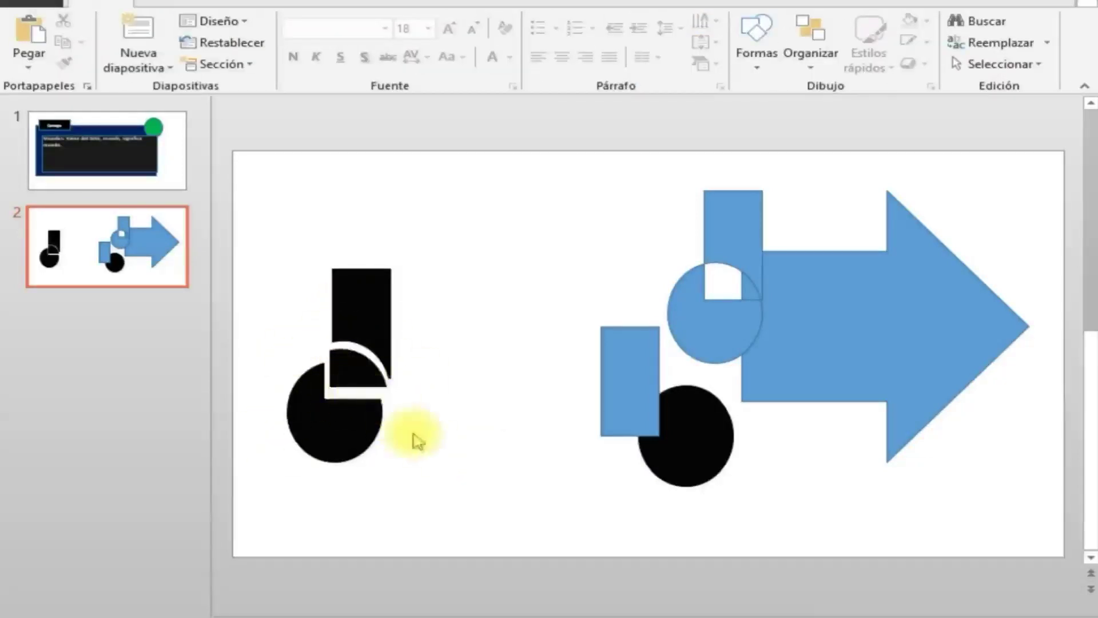
Restore the plain blue rectangle and black circle by undoing and pasting, nudging the rectangle right.
key(ctrl+z)
key(ctrl+z)
key(ctrl+z)
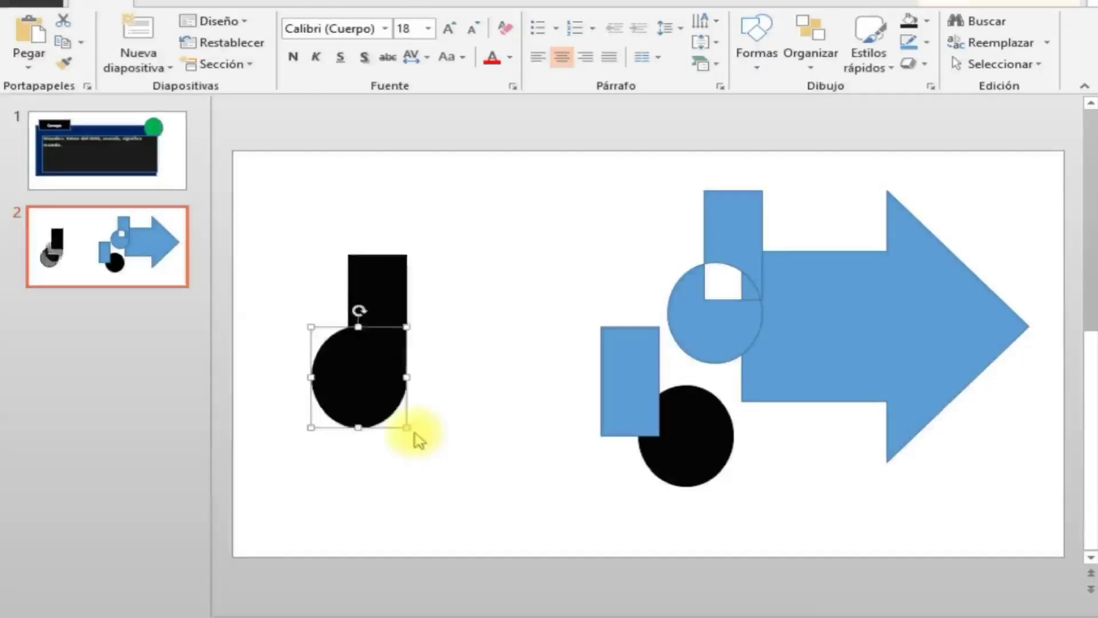
key(ctrl+z)
key(ctrl+z)
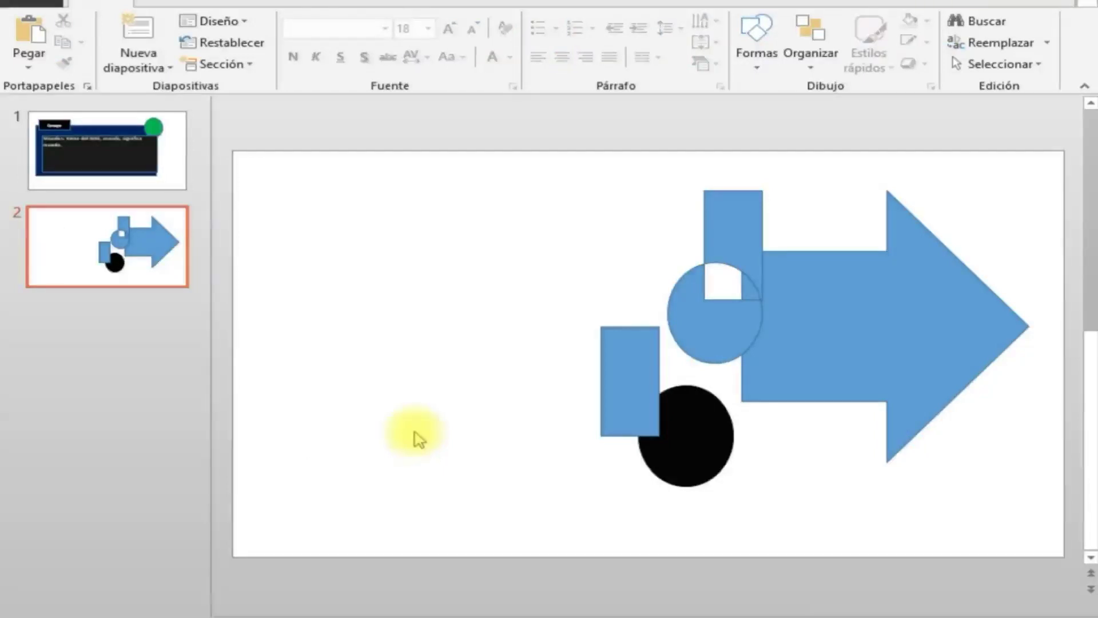
key(ctrl+v)
click(568, 482)
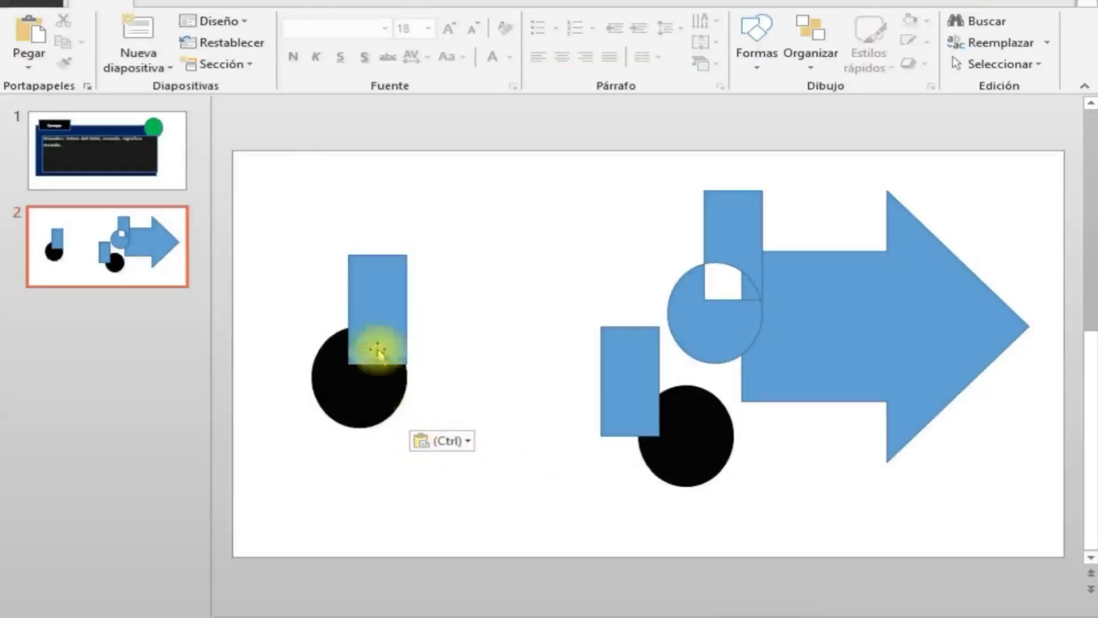
drag(363, 352, 373, 350)
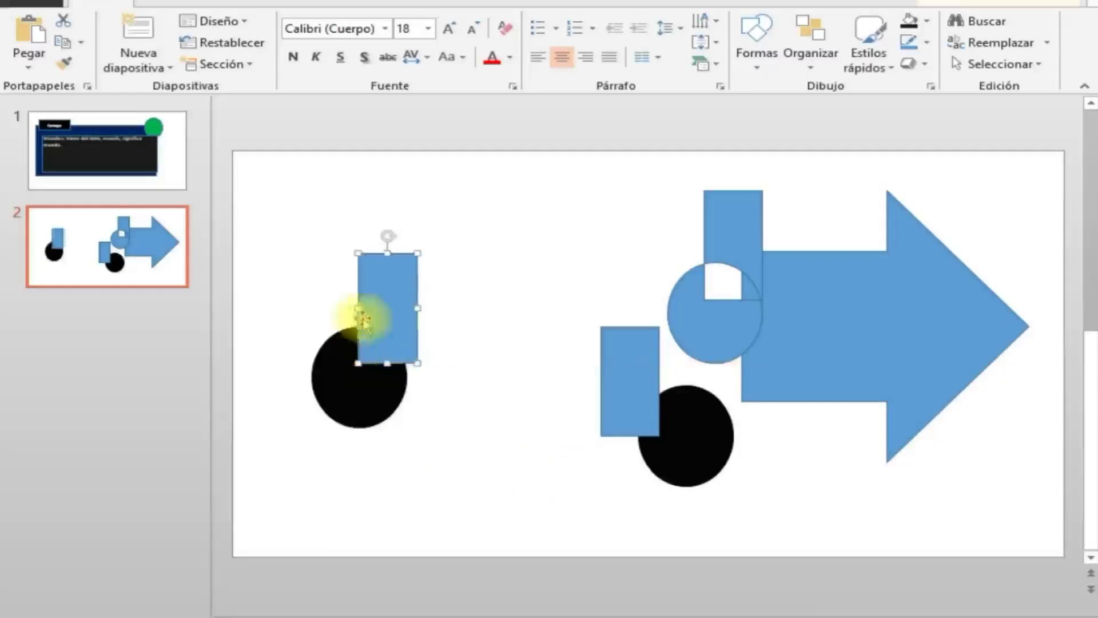
click(150, 3)
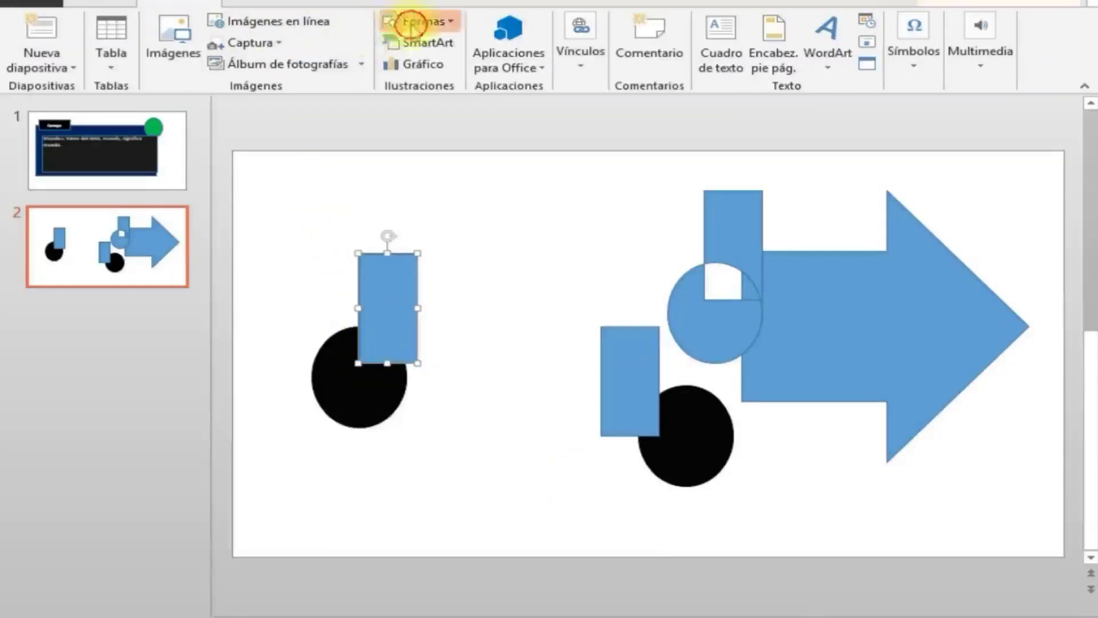
click(411, 23)
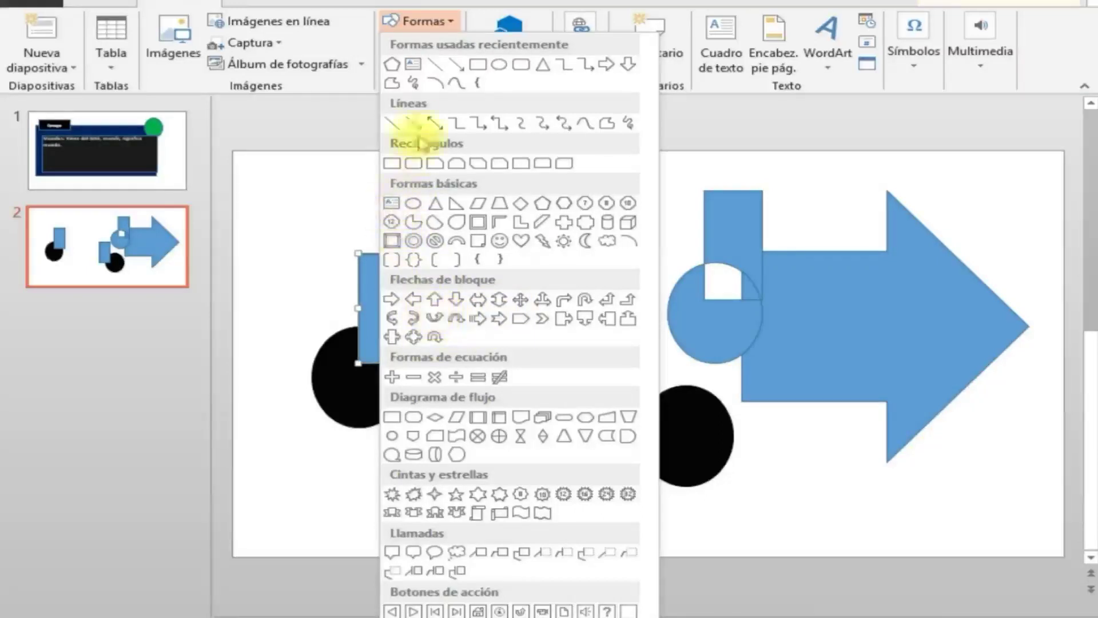
Draw a clipped-corner rectangle below the circle and fragment it with the circle and rectangle.
click(458, 164)
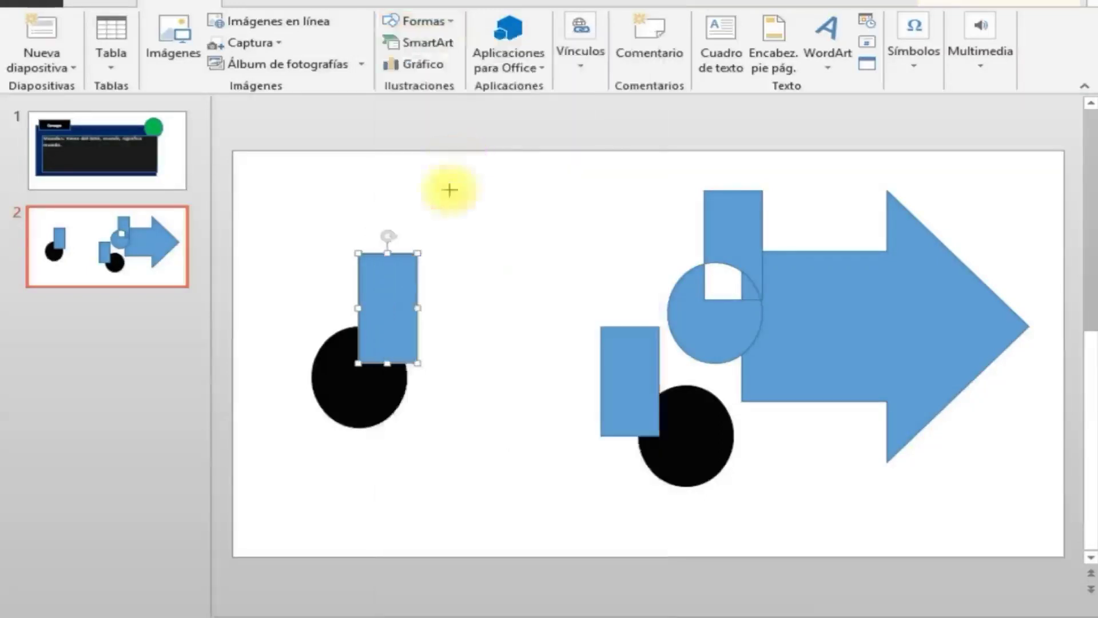
drag(295, 375, 442, 513)
click(334, 350)
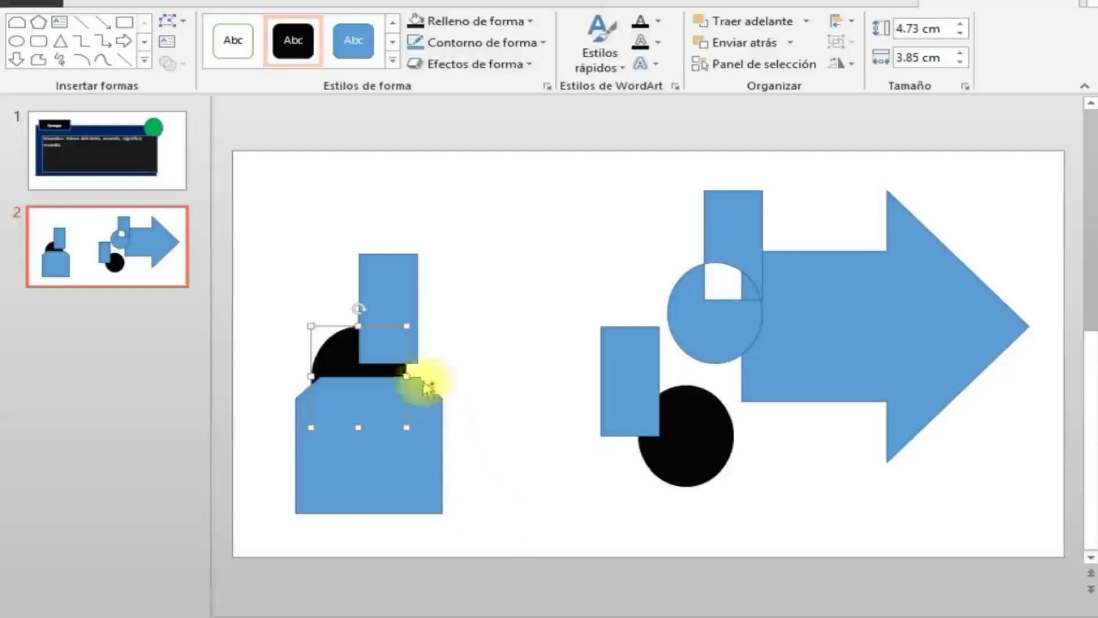
shift+click(366, 260)
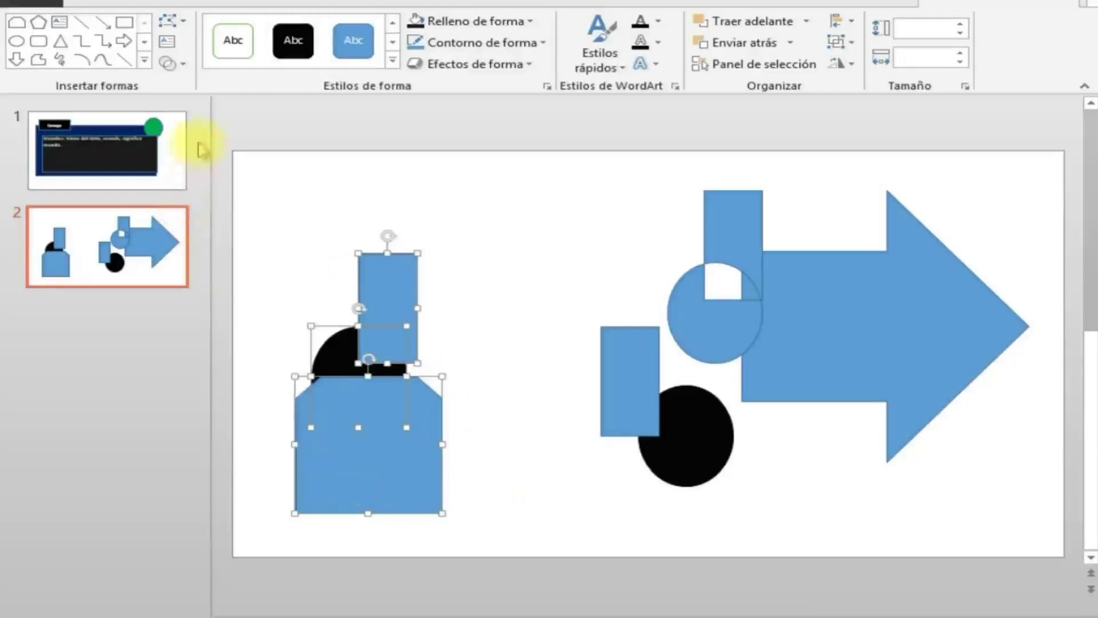
click(183, 64)
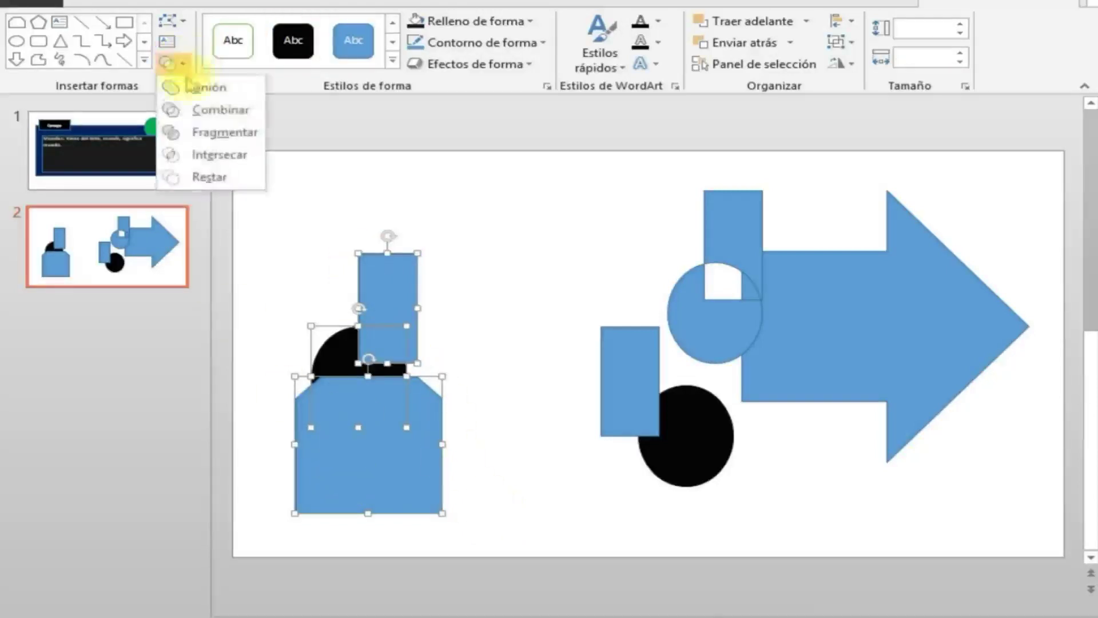
click(200, 130)
click(522, 461)
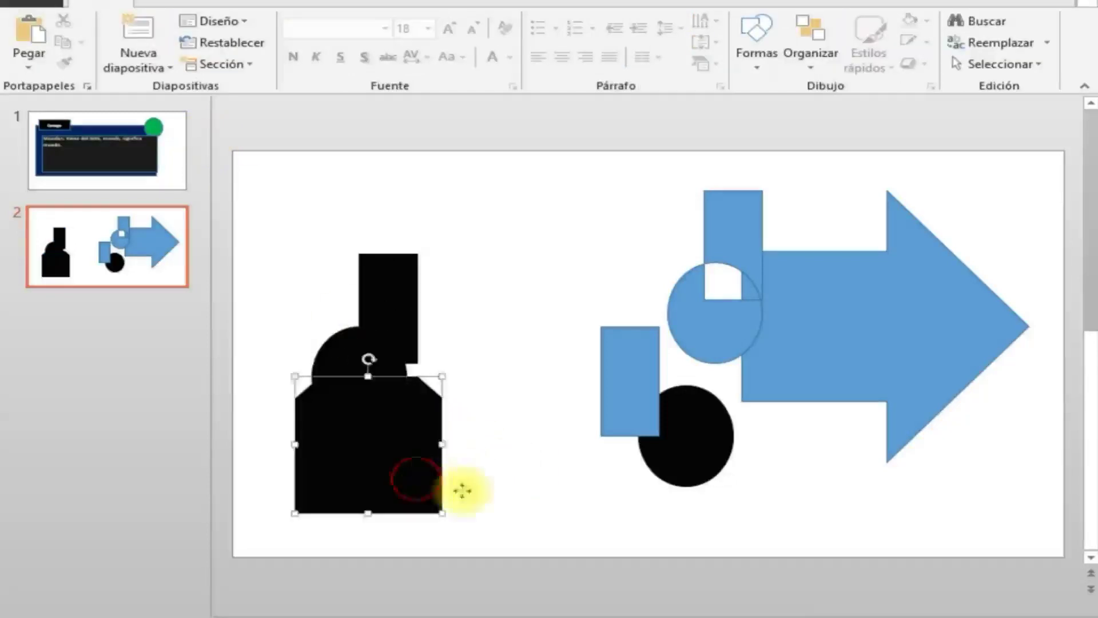
Drag the bottom, circle and tall rectangle fragments apart to inspect them, then undo the last move.
drag(404, 482, 514, 507)
drag(363, 399, 326, 434)
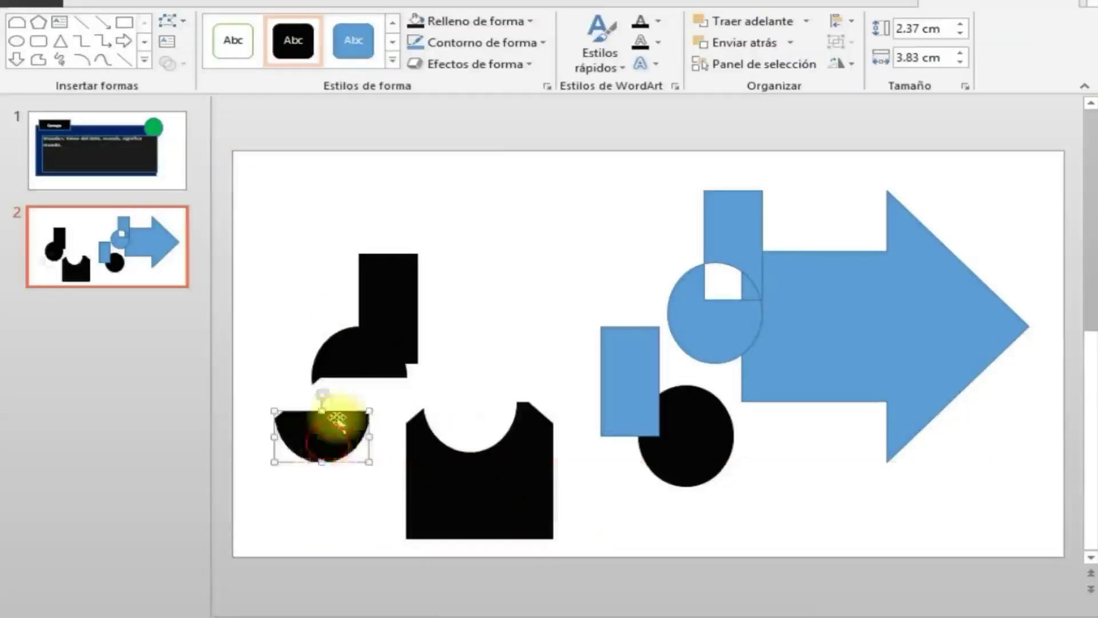
mouse_move(319, 338)
mouse_down()
mouse_move(266, 285)
mouse_move(268, 342)
mouse_up()
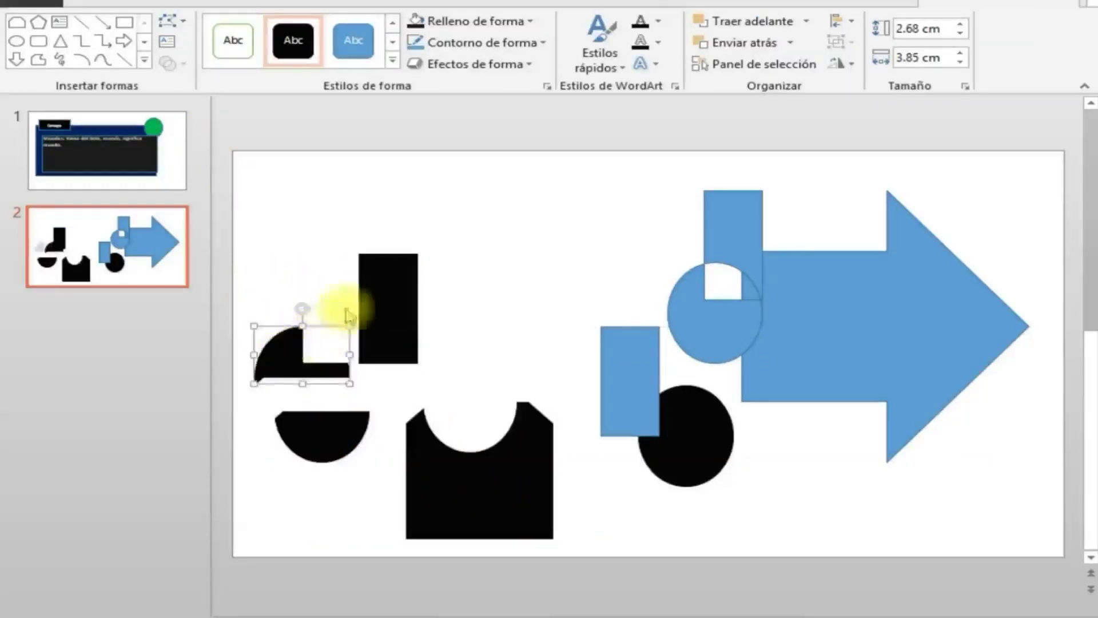
drag(383, 283, 455, 251)
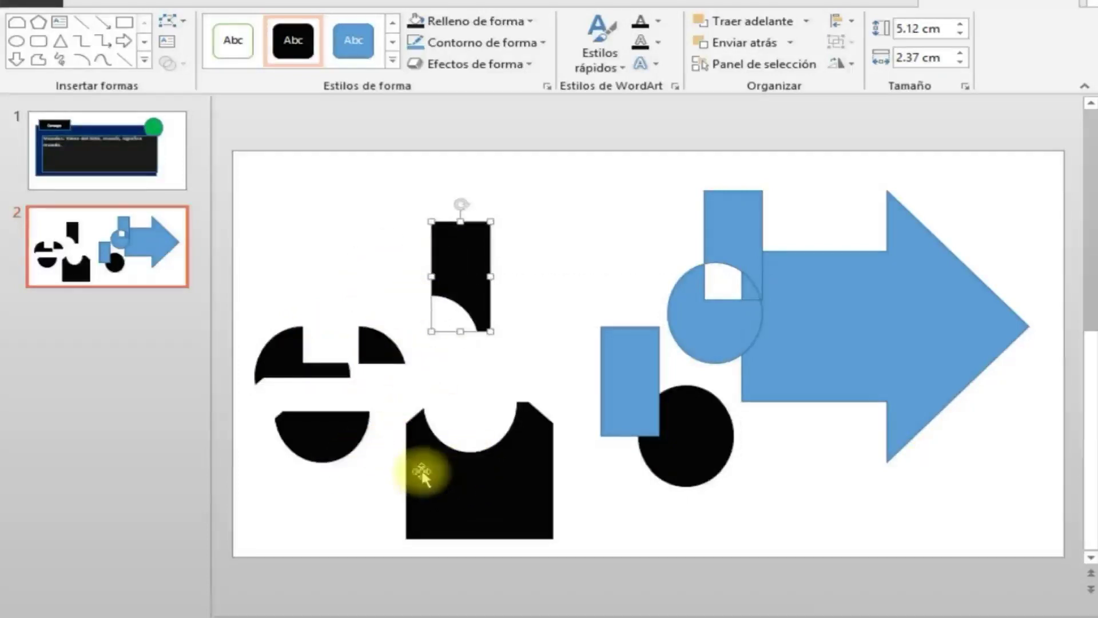
key(ctrl+z)
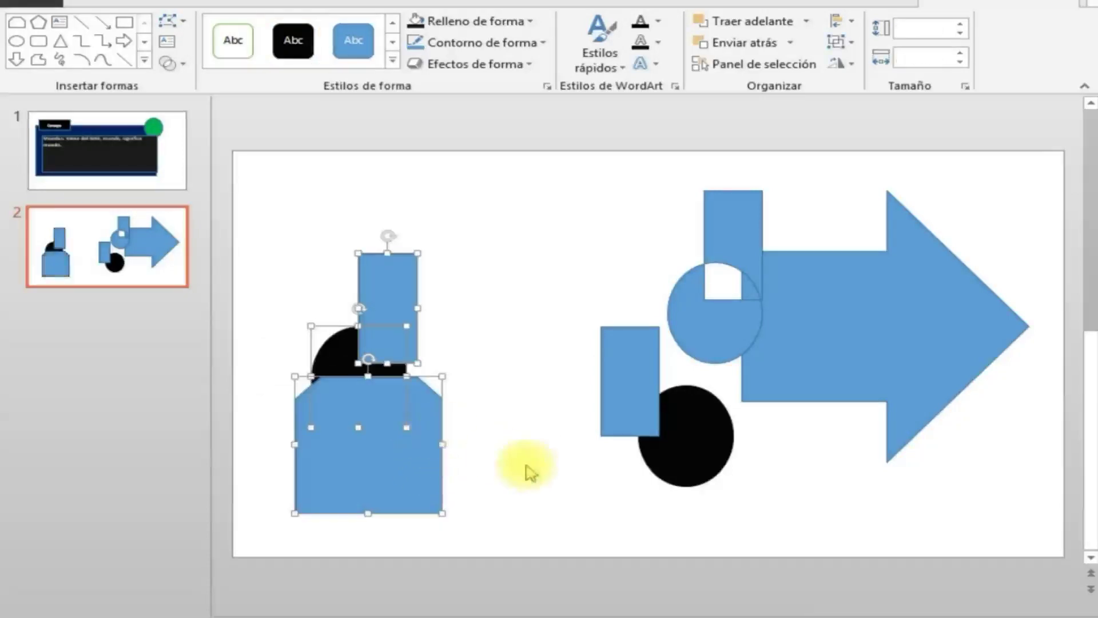
Nudge the snipped-corner shape up toward the black circle.
click(530, 472)
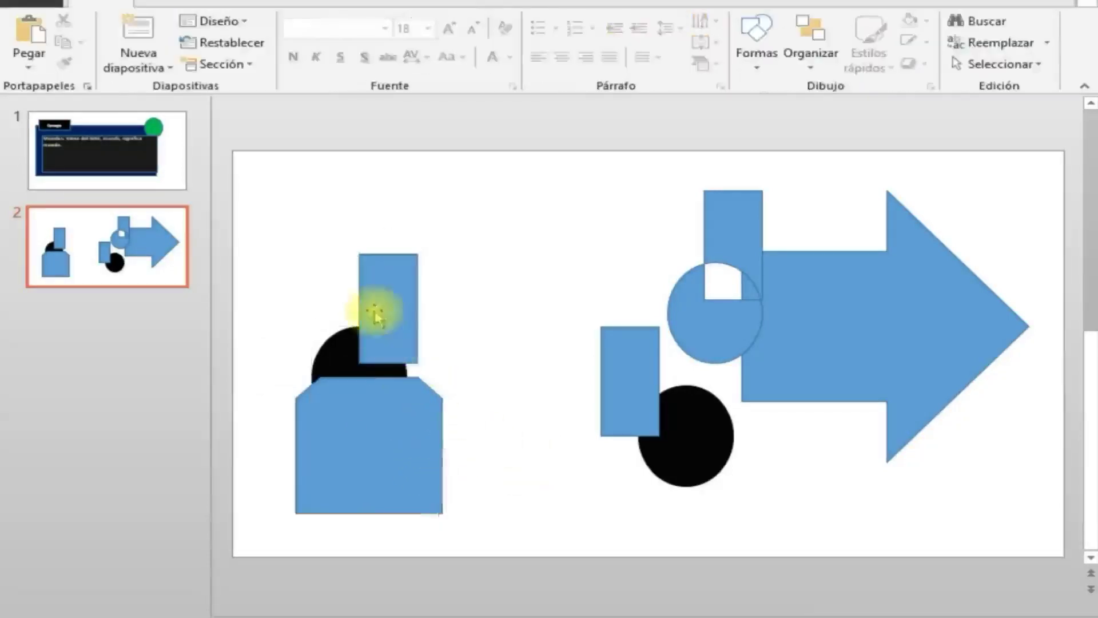
click(369, 331)
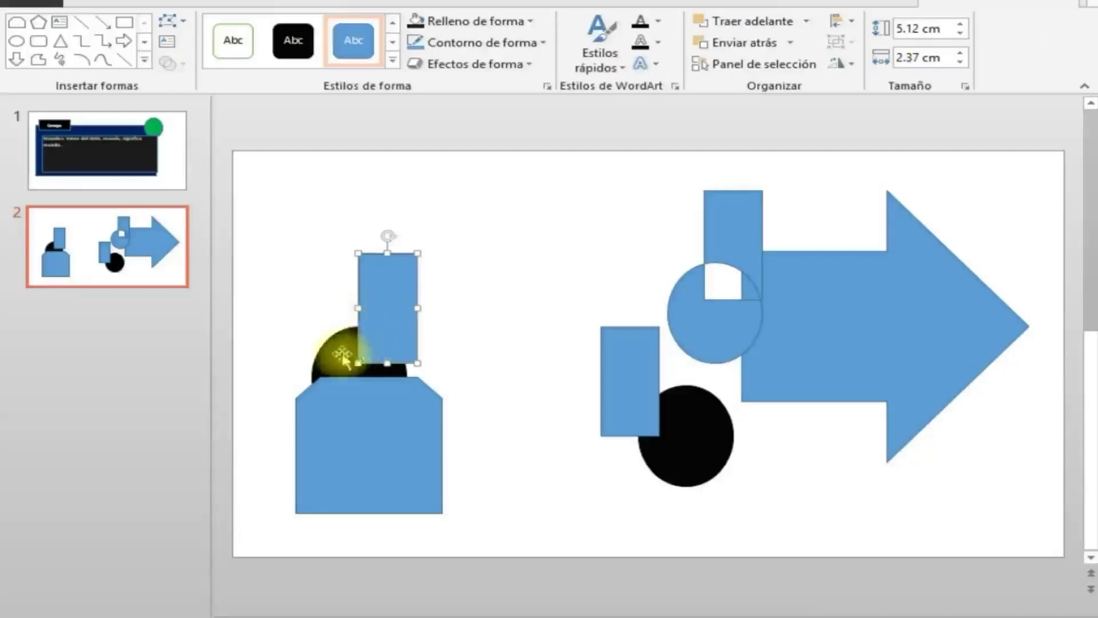
click(343, 358)
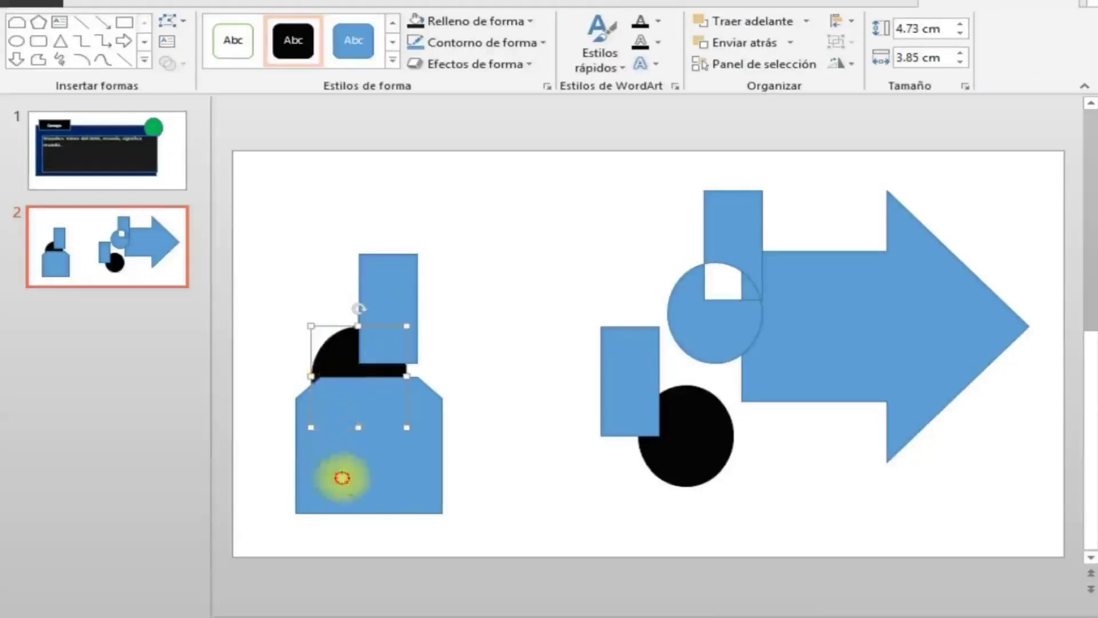
mouse_move(343, 473)
mouse_down()
mouse_move(339, 504)
mouse_move(343, 456)
mouse_up()
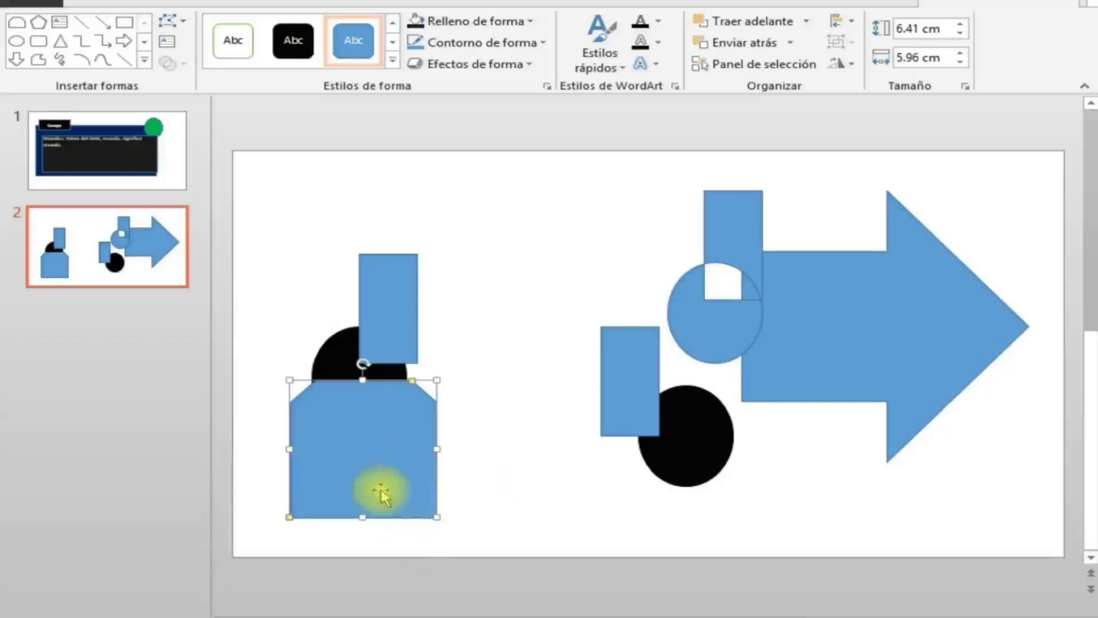
Fragment the half-circle, lower shape and rectangle with Merge Shapes > Fragmentar.
click(473, 490)
click(400, 484)
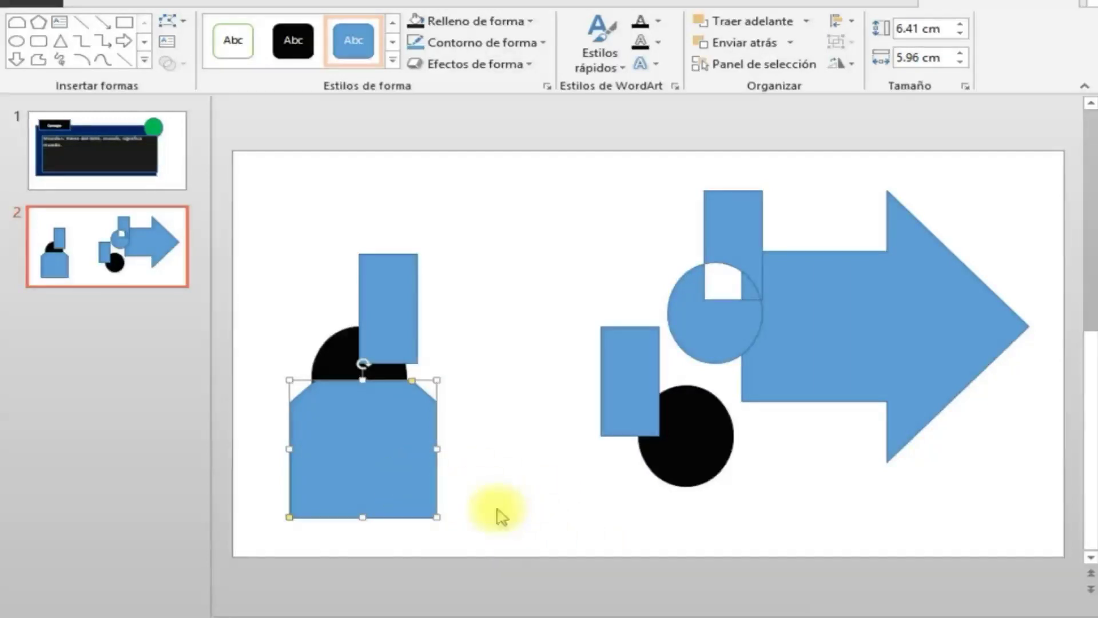
click(328, 357)
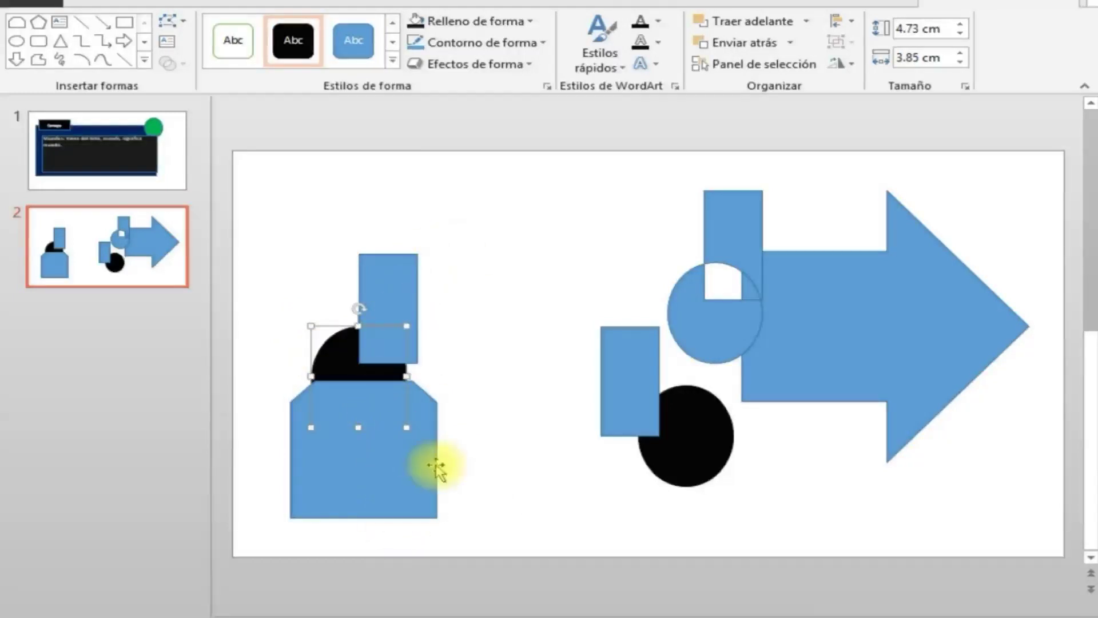
shift+click(369, 475)
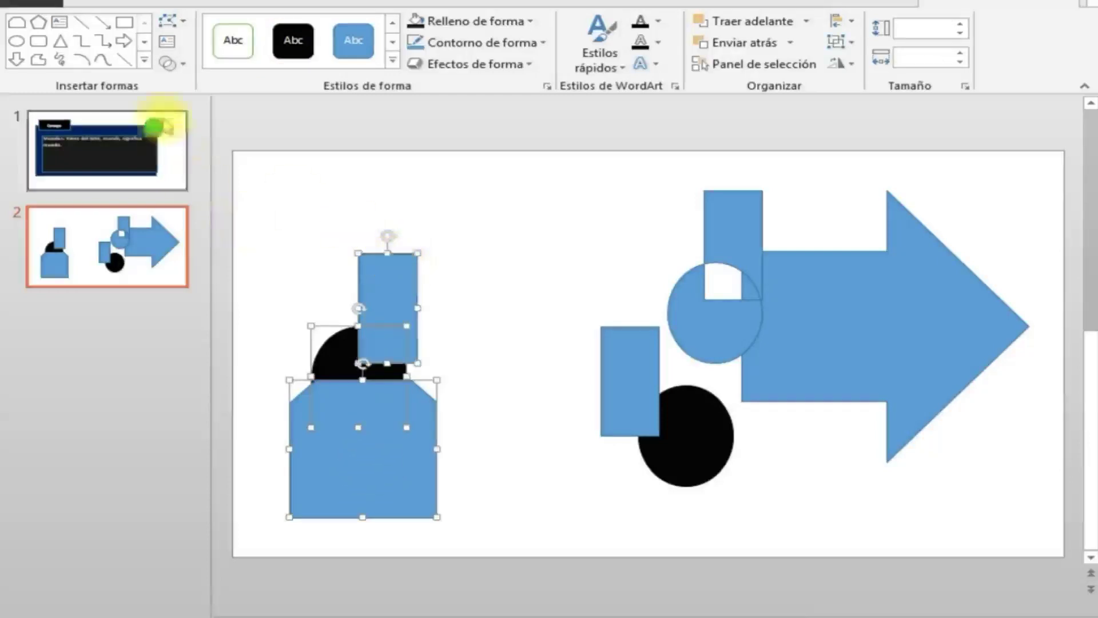
click(170, 63)
click(201, 136)
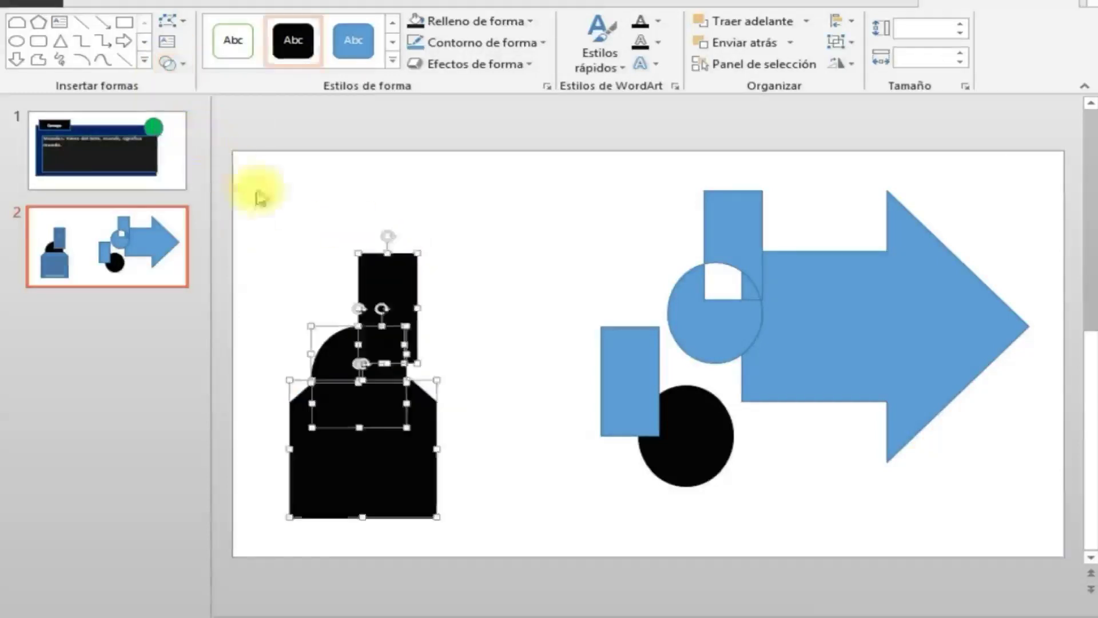
click(490, 399)
Drag the quarter-circle, rectangle, octagon and half-circle fragments into a stacked figure.
drag(342, 363, 282, 317)
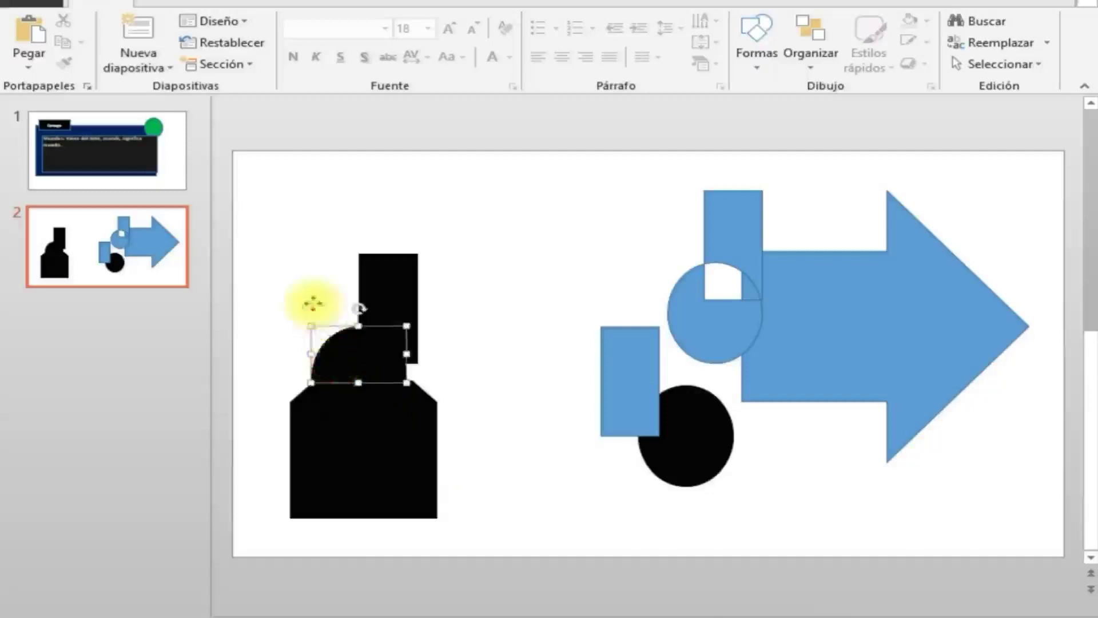
drag(395, 306, 458, 235)
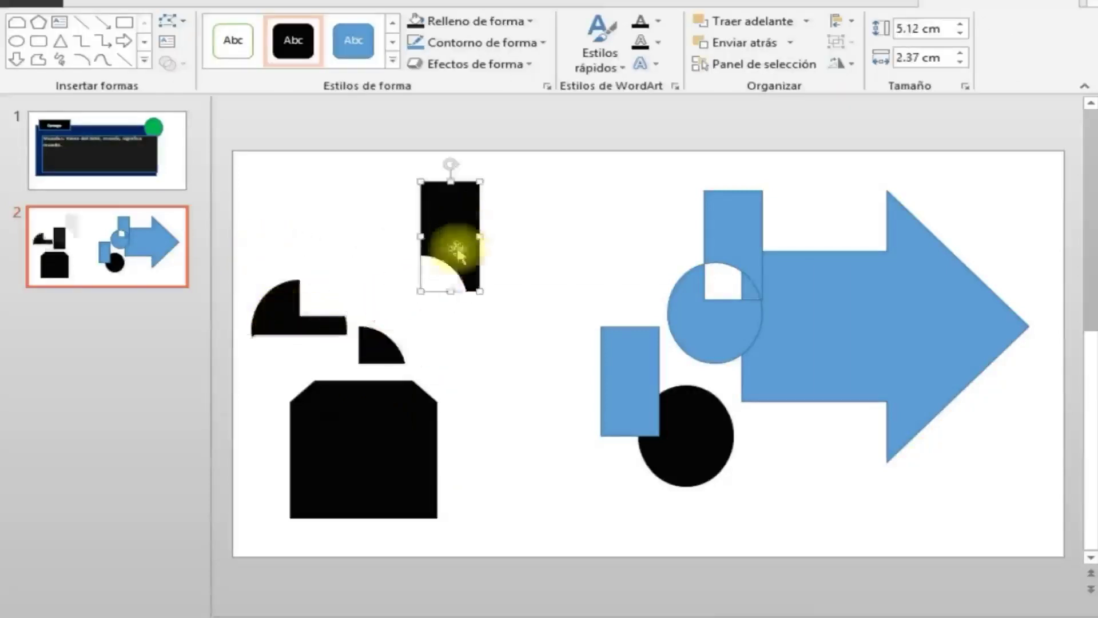
mouse_move(358, 409)
mouse_down()
mouse_move(327, 498)
mouse_move(366, 446)
mouse_up()
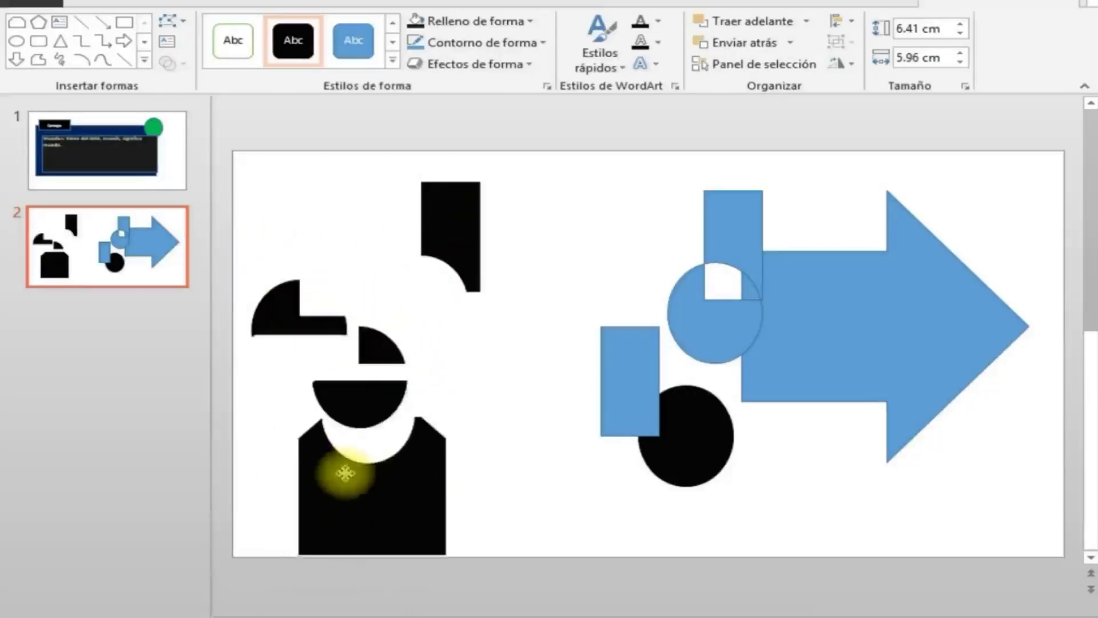
drag(381, 342, 393, 341)
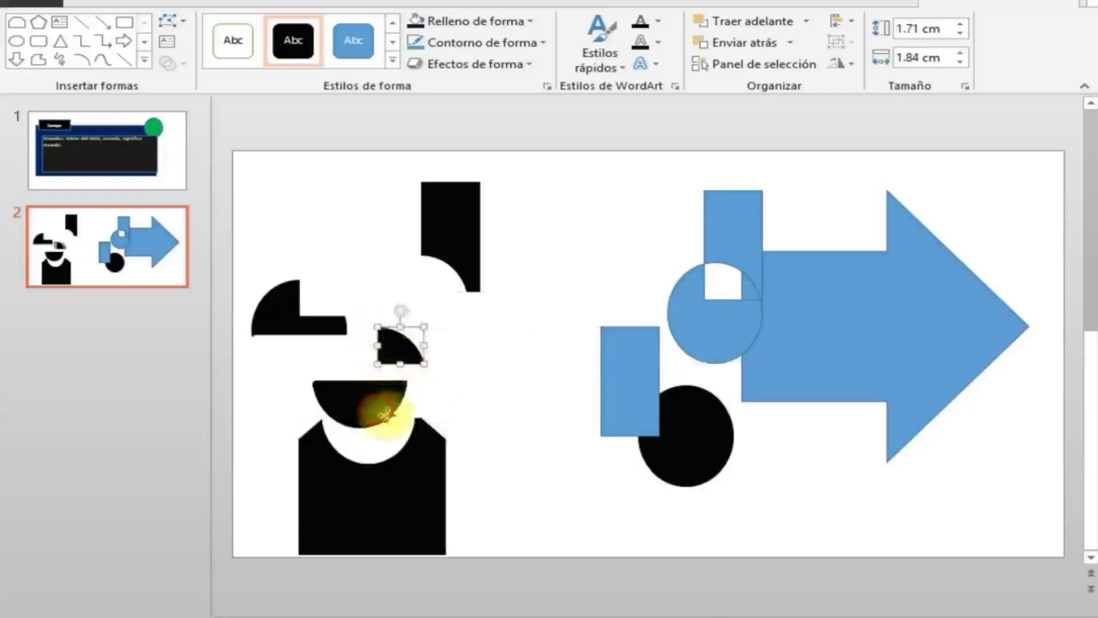
drag(381, 411, 377, 430)
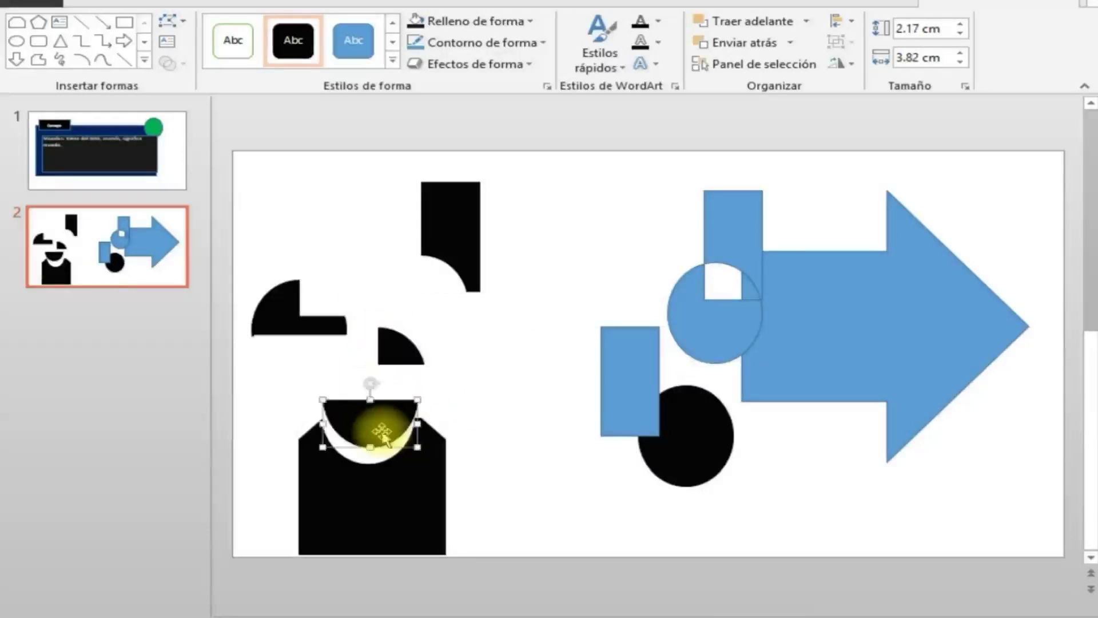
drag(318, 326, 354, 381)
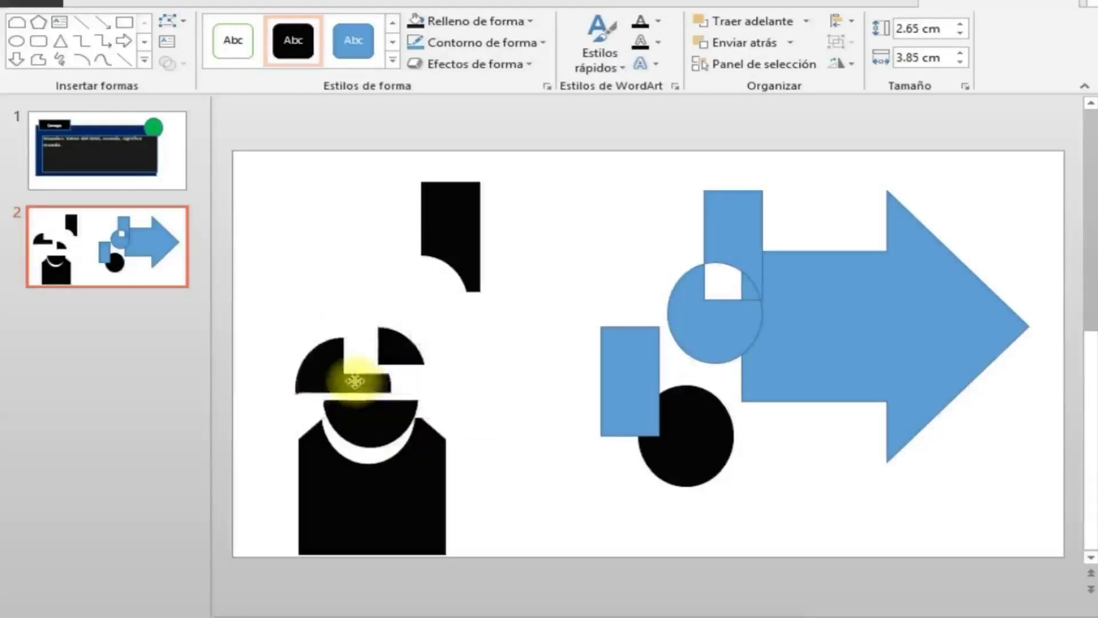
mouse_move(458, 218)
mouse_down()
mouse_move(399, 267)
mouse_move(410, 268)
mouse_up()
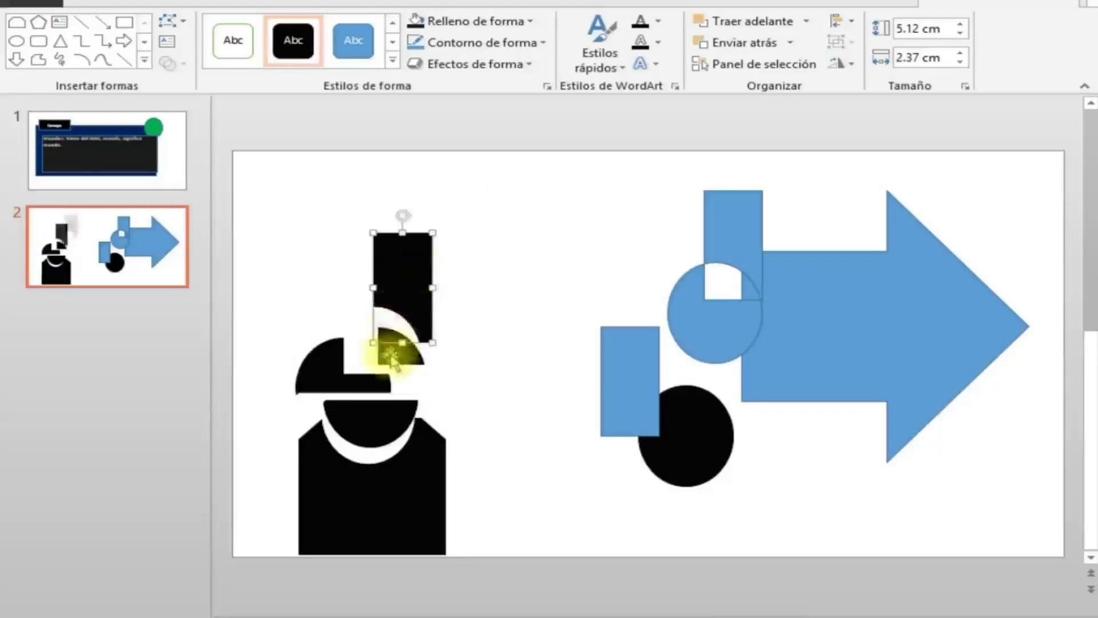
drag(392, 359, 380, 355)
drag(396, 262, 396, 277)
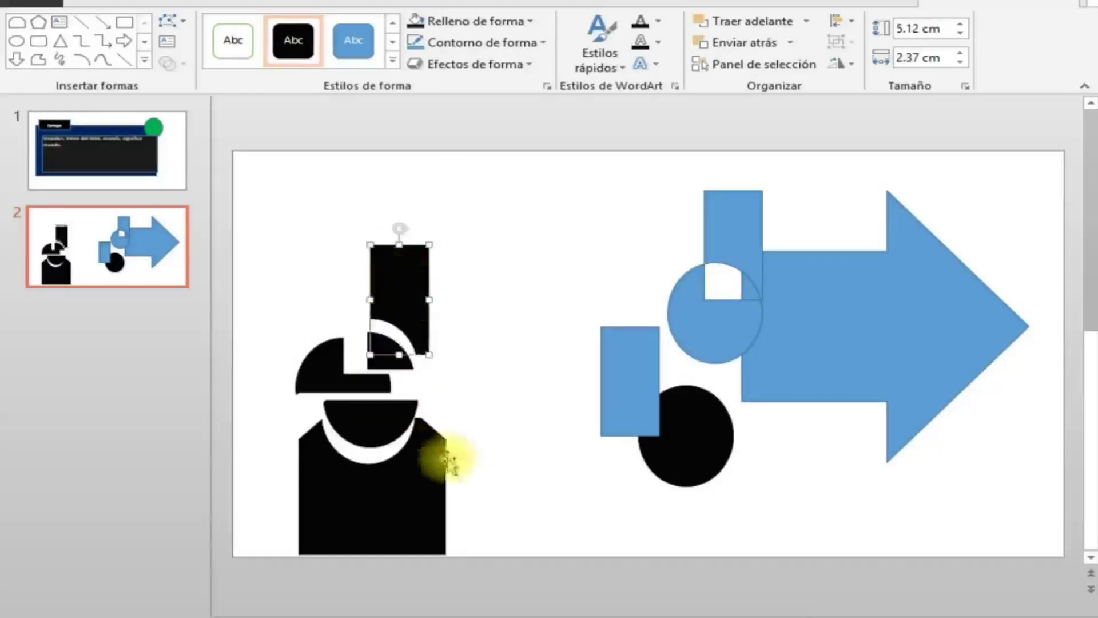
click(291, 404)
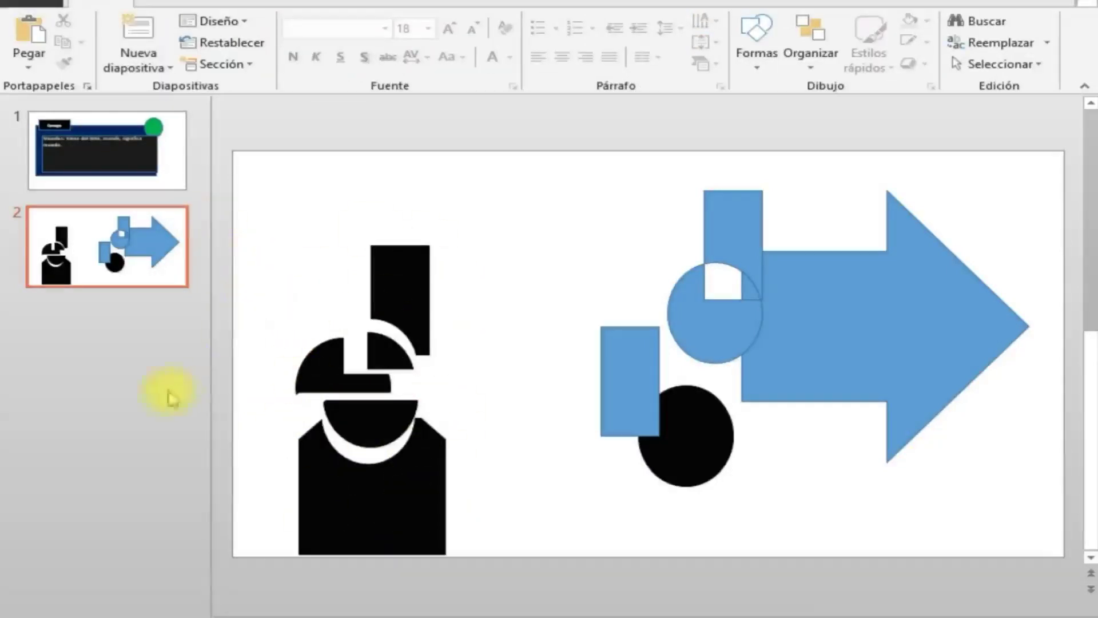
click(132, 343)
Add slide 3, paste the black circle with blue rectangle, and select both shapes.
key(Return)
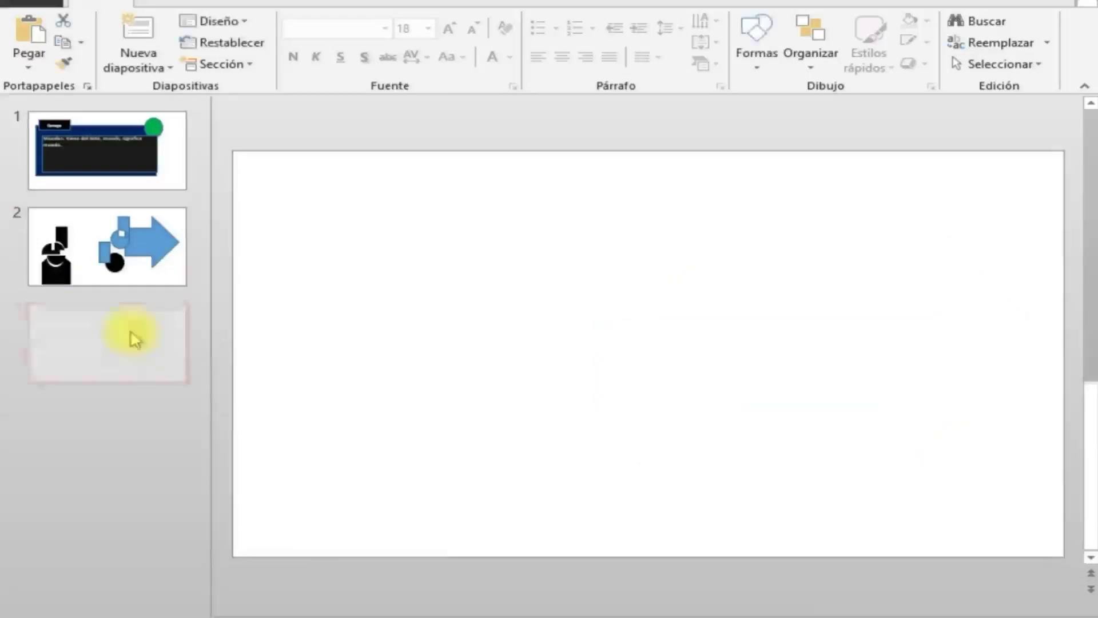
click(157, 4)
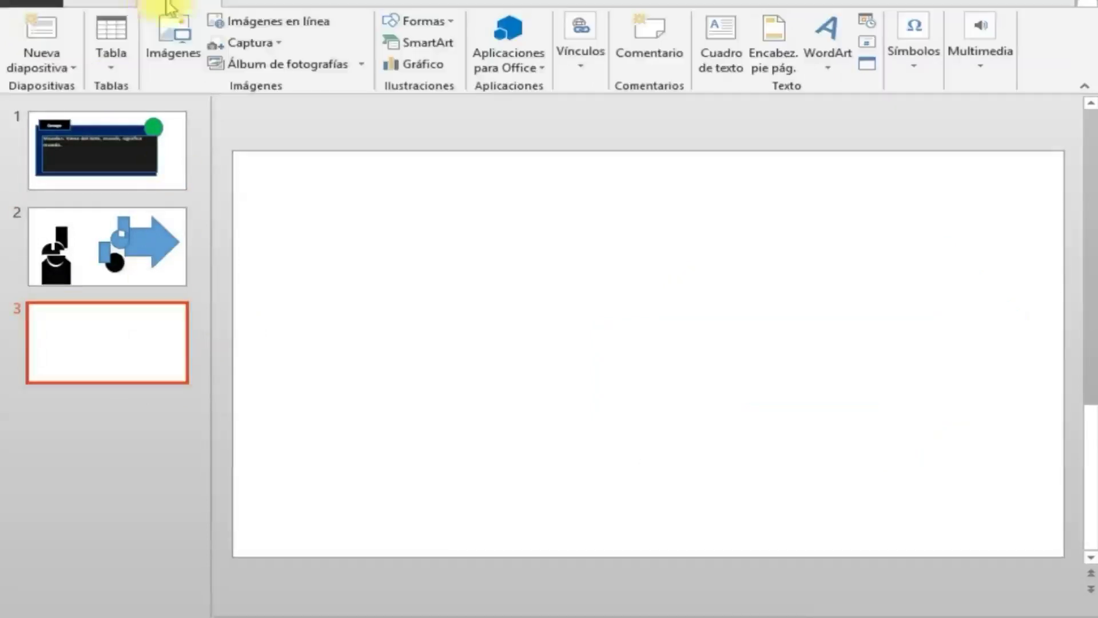
key(ctrl+v)
click(463, 369)
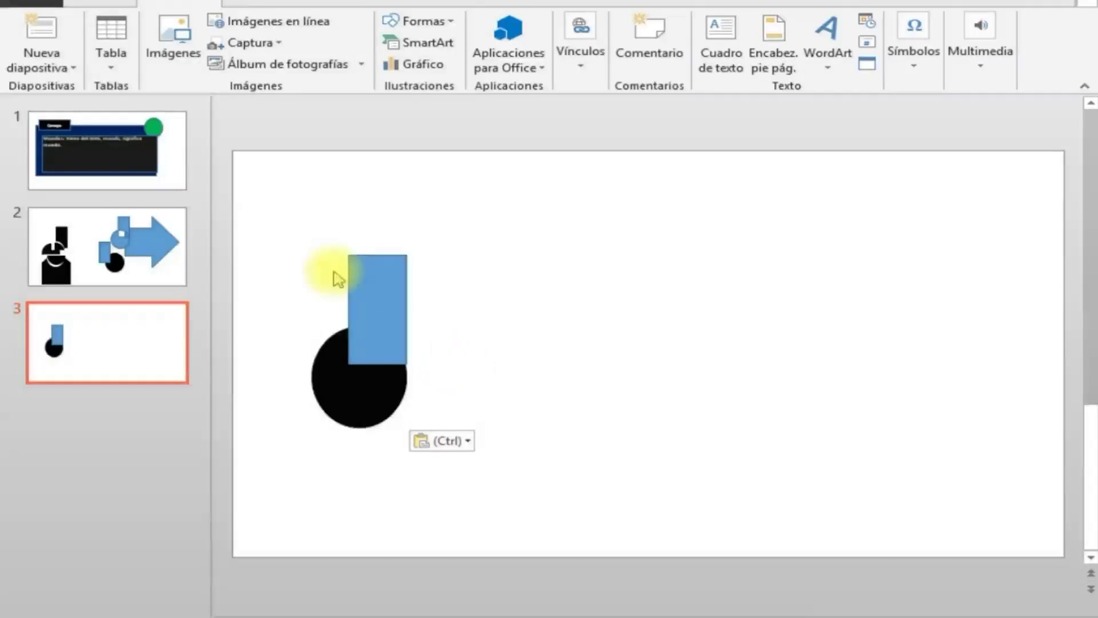
drag(287, 228, 516, 474)
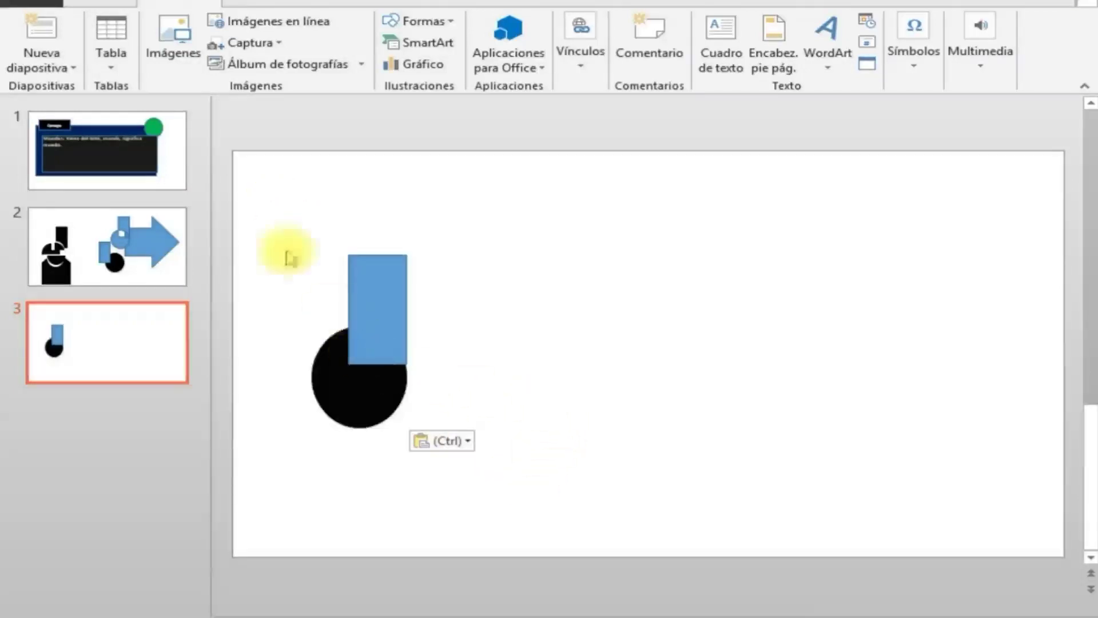
drag(234, 209, 518, 517)
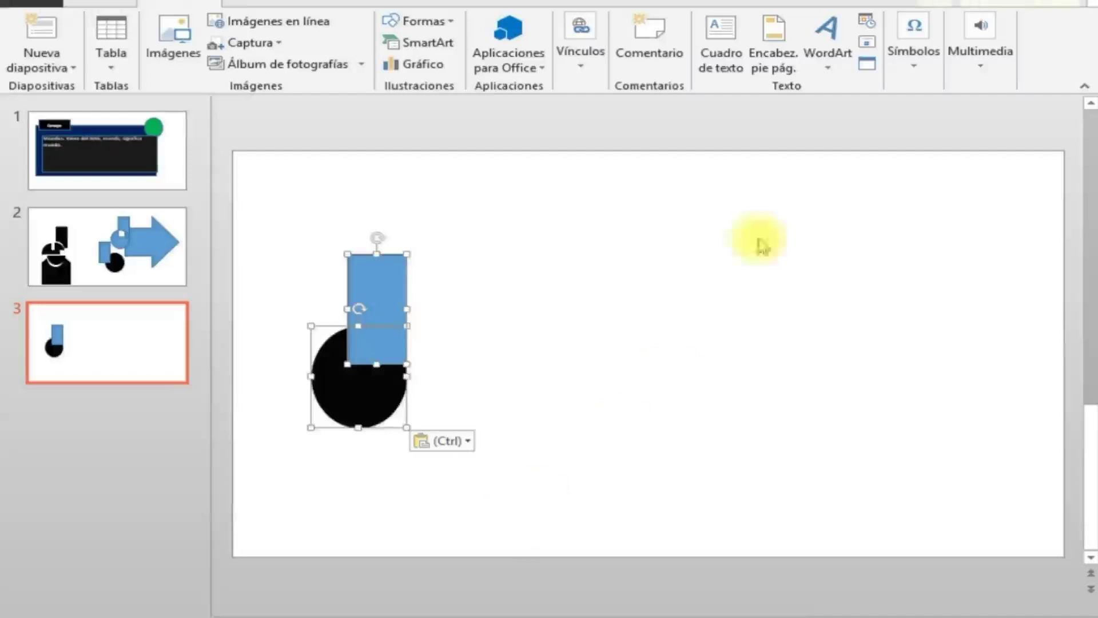
Apply Intersecar to the blue rectangle and black circle, keeping their blue quarter-circle overlap.
click(984, 5)
click(182, 65)
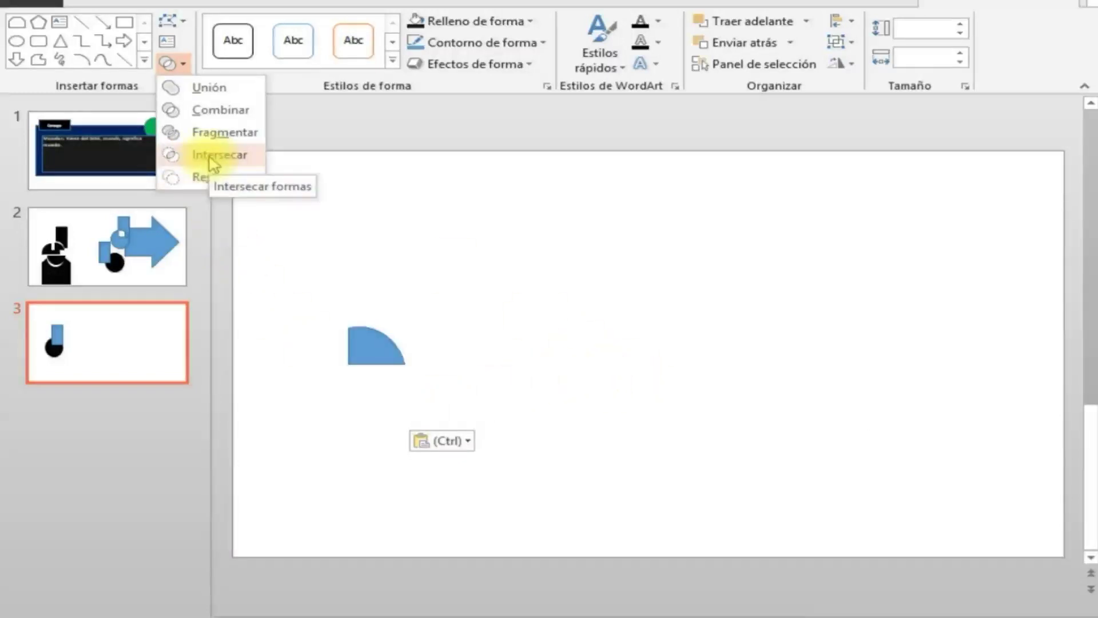
click(552, 420)
click(590, 500)
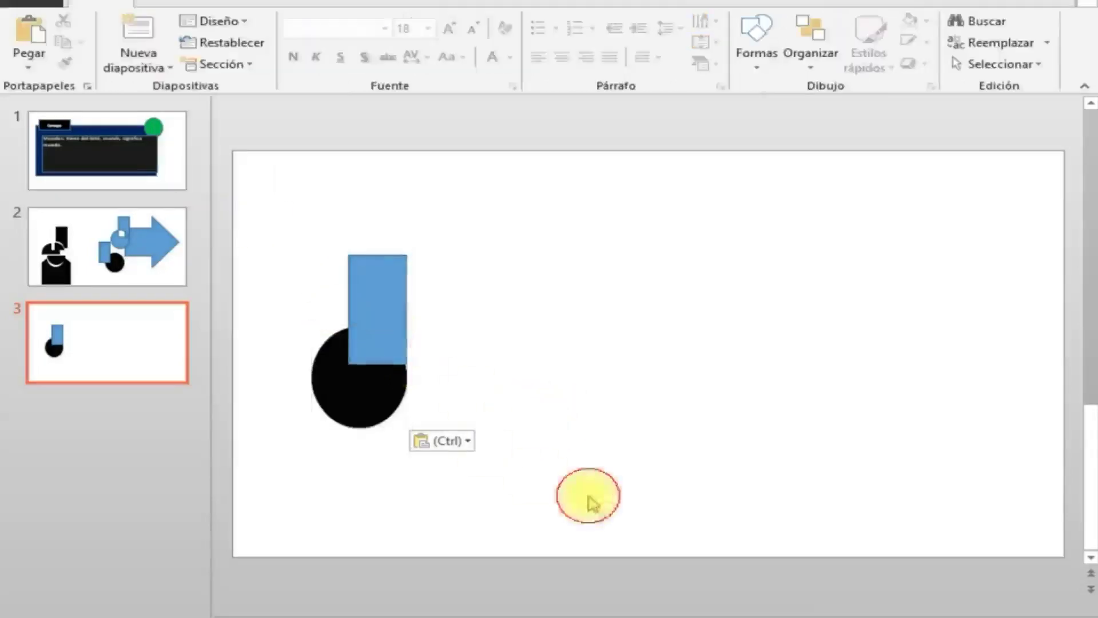
click(372, 292)
shift+click(359, 421)
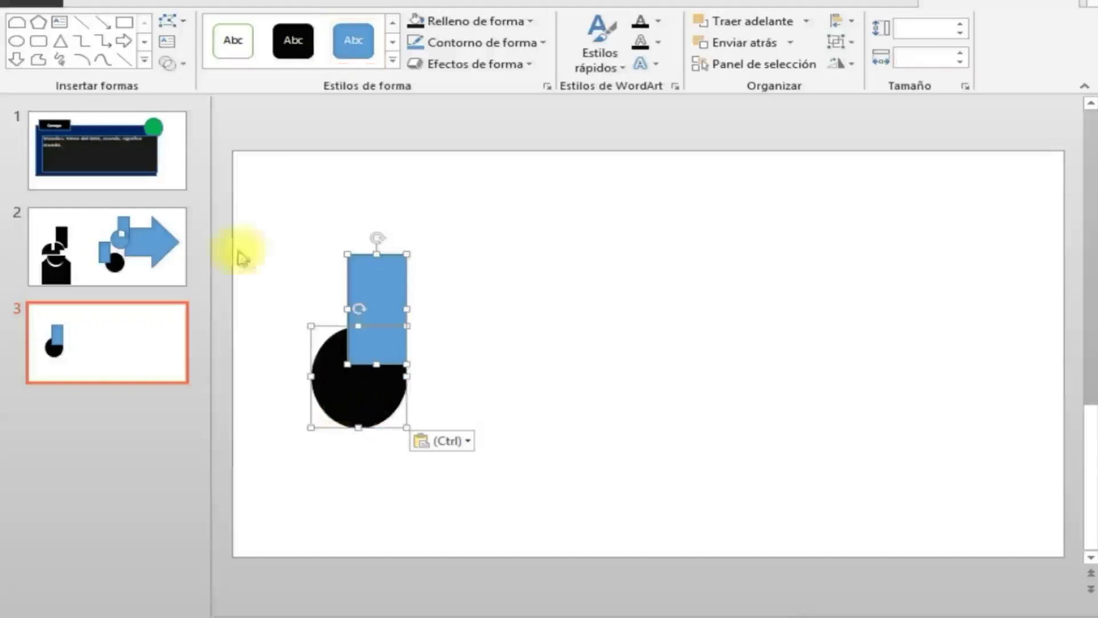
click(173, 62)
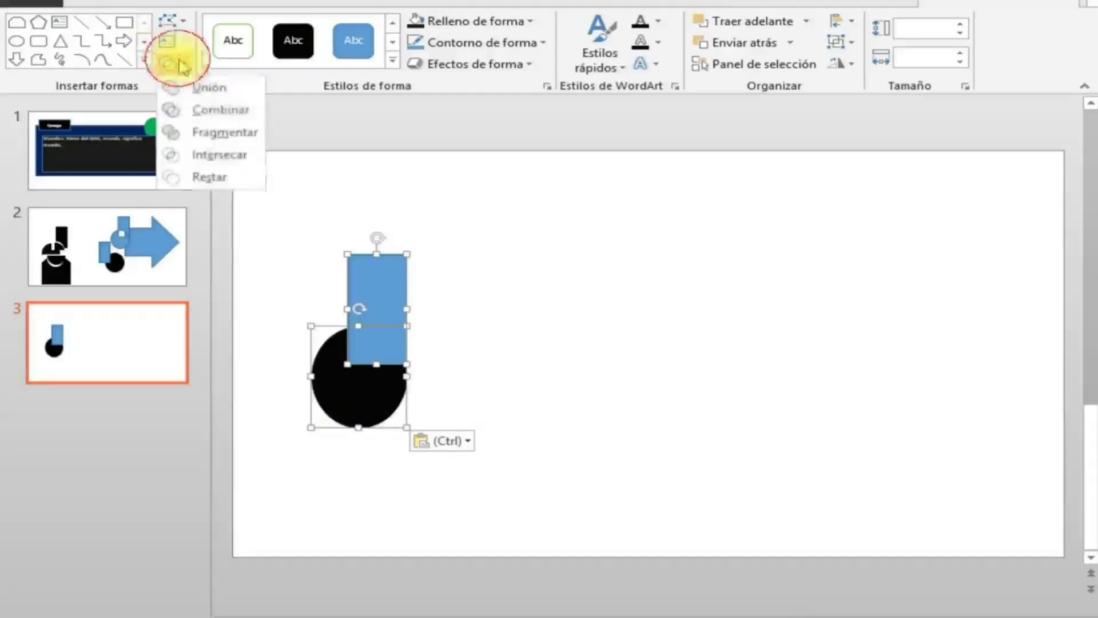
click(216, 162)
click(569, 433)
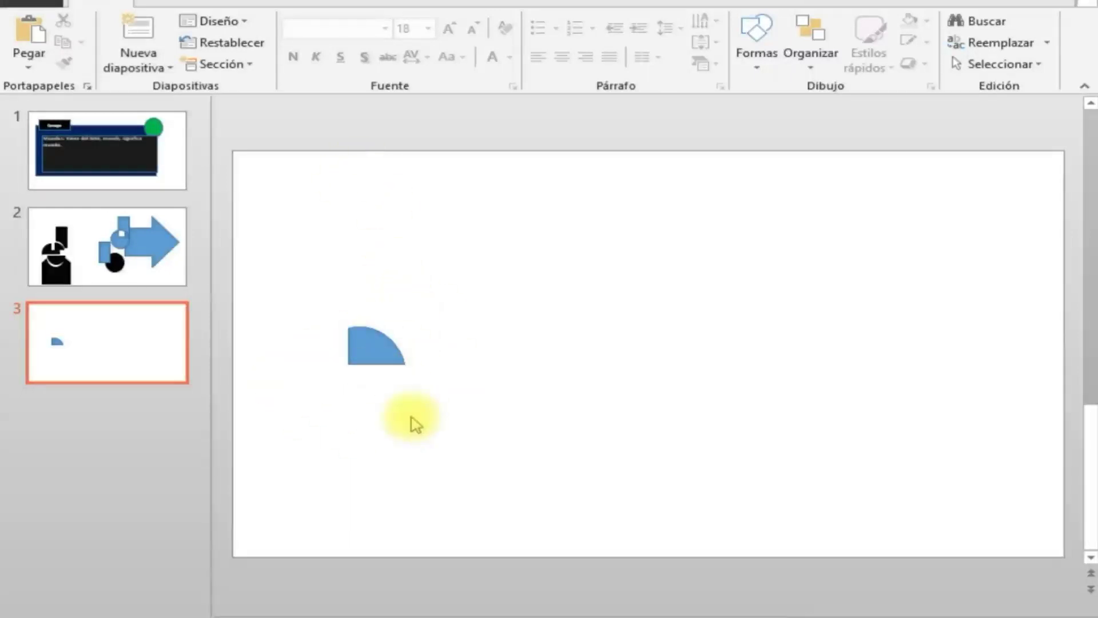
Paste another circle-and-rectangle copy and place it right of the quarter-circle.
key(ctrl+v)
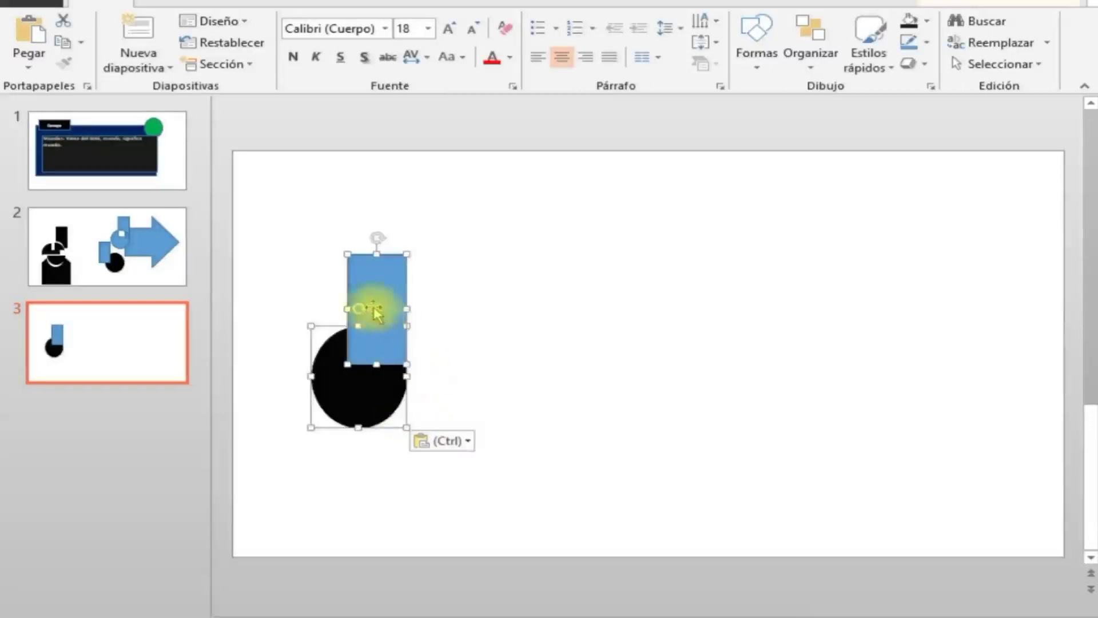
mouse_move(372, 307)
mouse_down()
mouse_move(478, 299)
mouse_move(462, 316)
mouse_up()
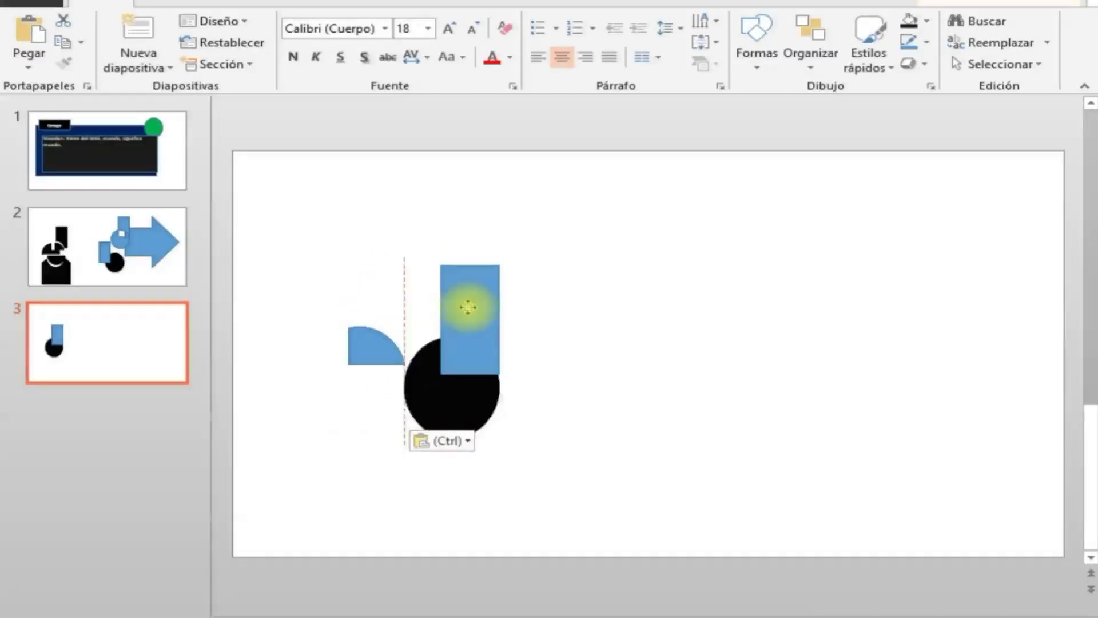
click(376, 408)
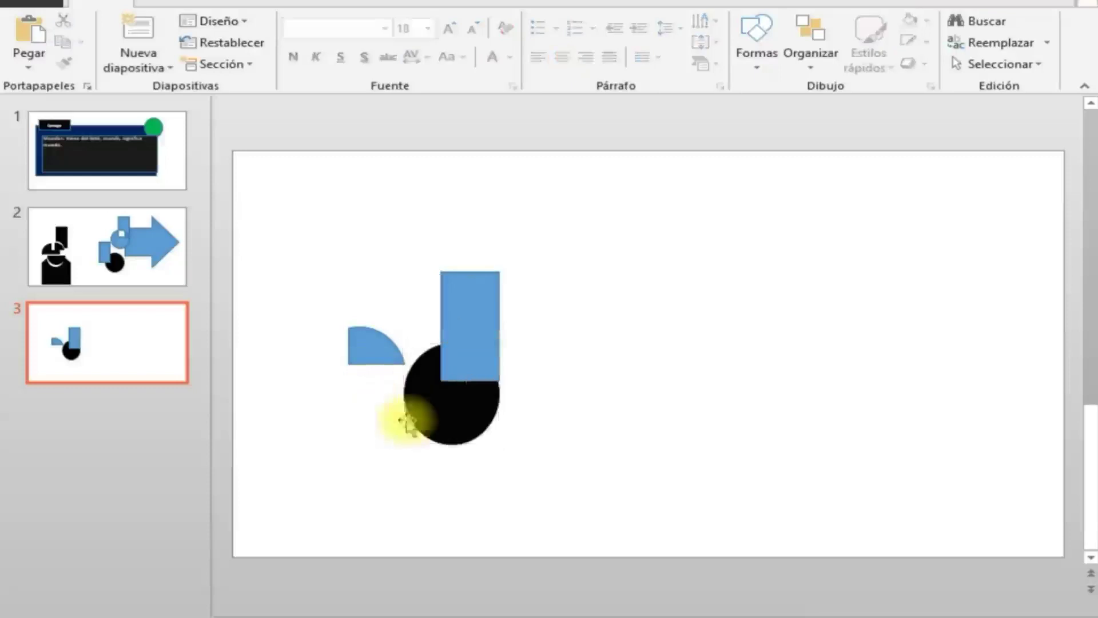
click(468, 317)
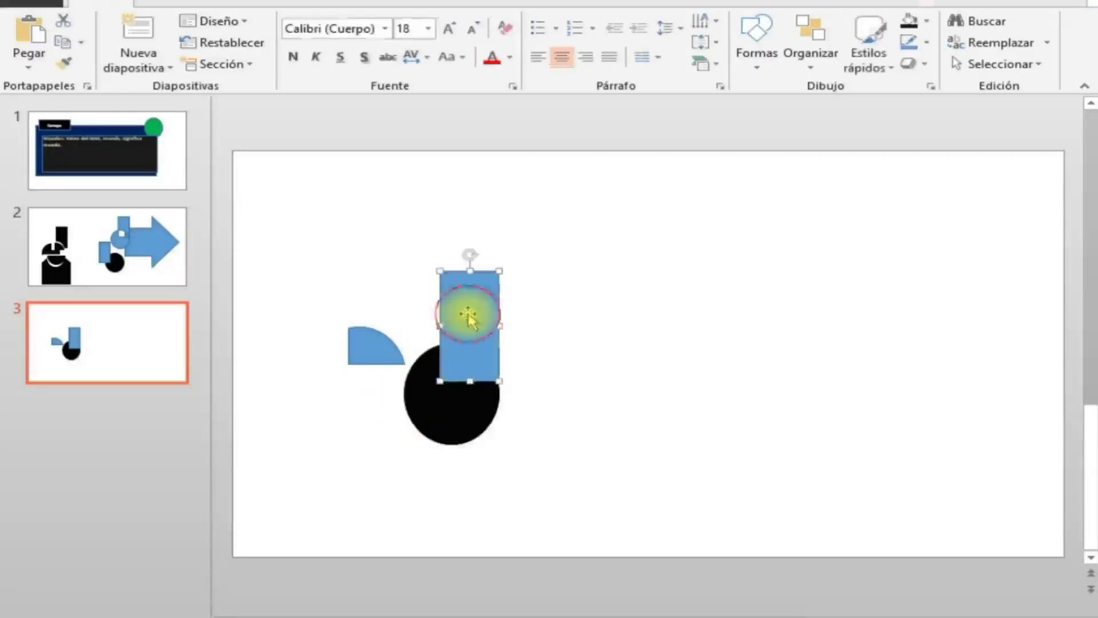
shift+click(446, 426)
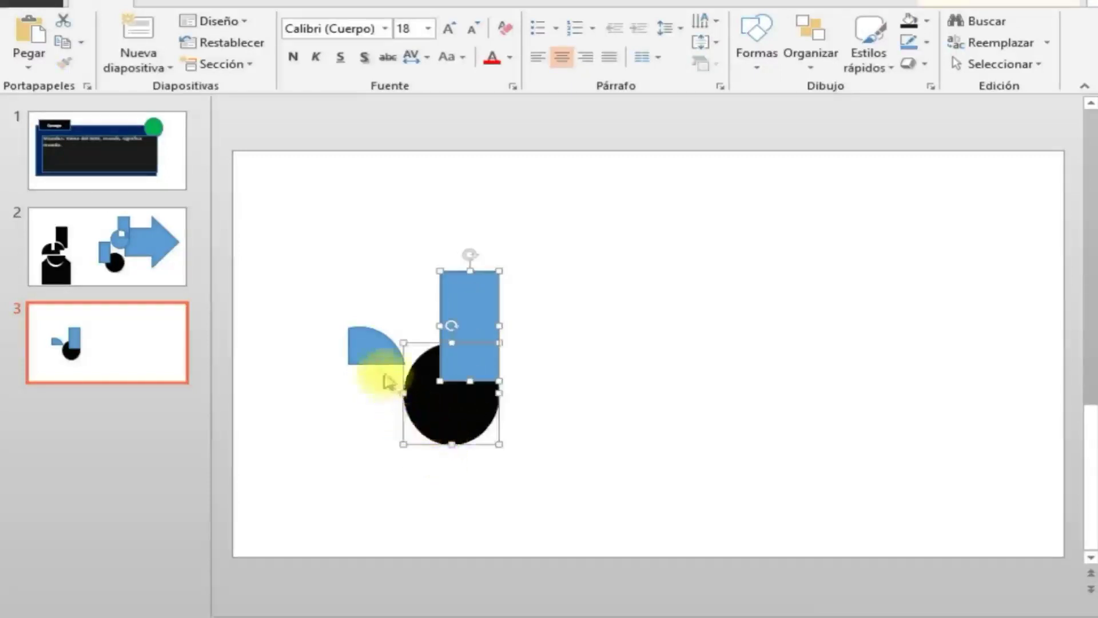
mouse_move(366, 346)
mouse_down()
mouse_move(504, 374)
mouse_move(453, 376)
mouse_move(566, 452)
mouse_move(358, 349)
mouse_up()
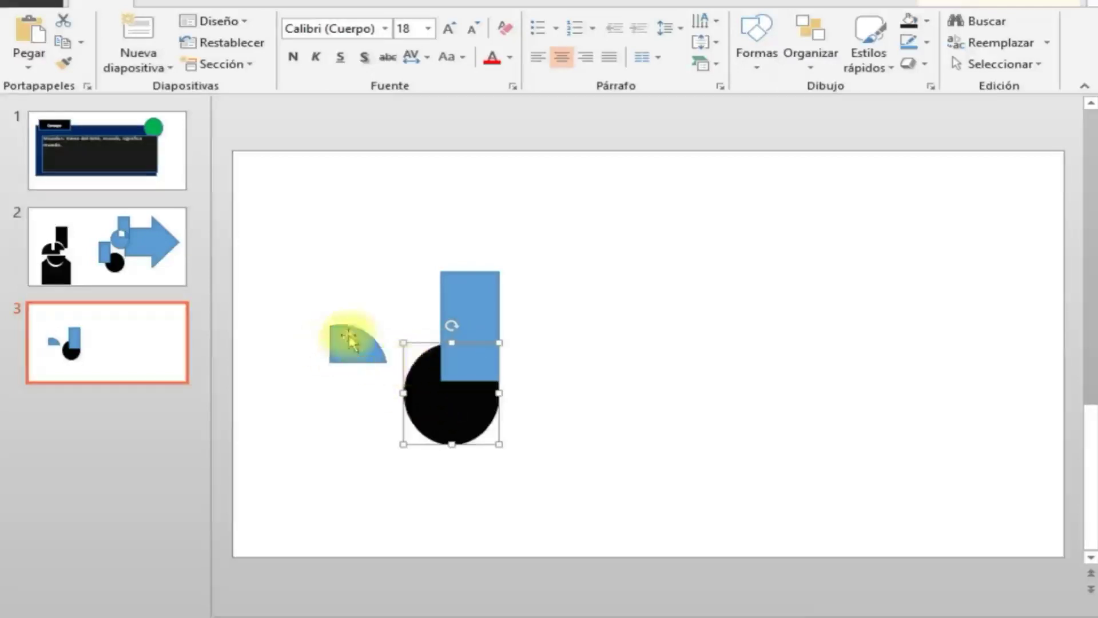
Delete the blue quarter-circle and paste it back right of the circle.
click(468, 299)
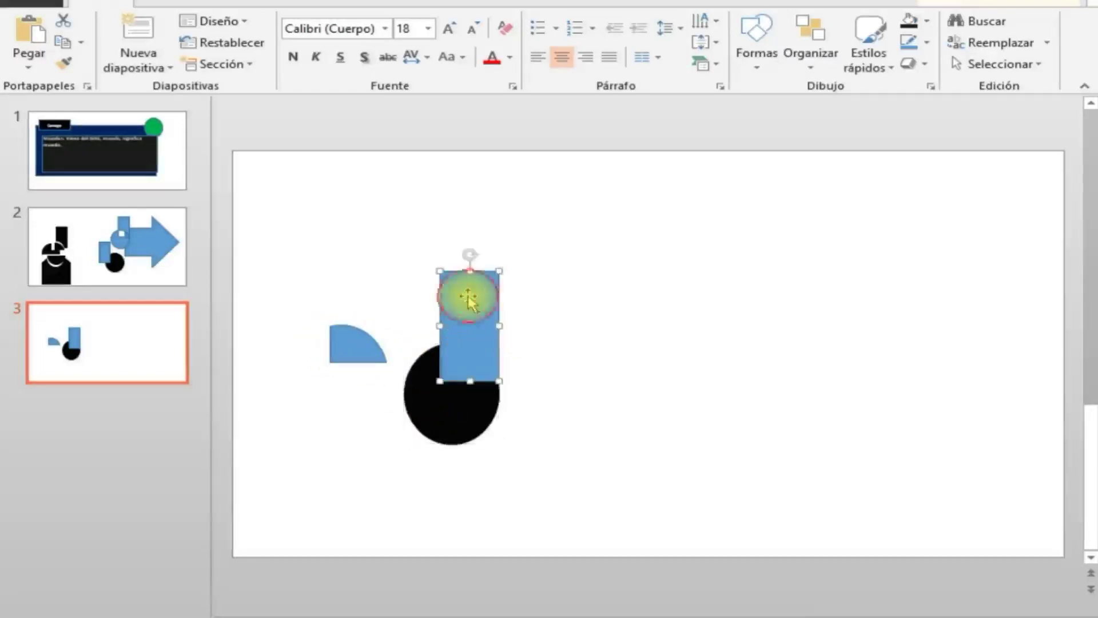
drag(362, 350, 580, 399)
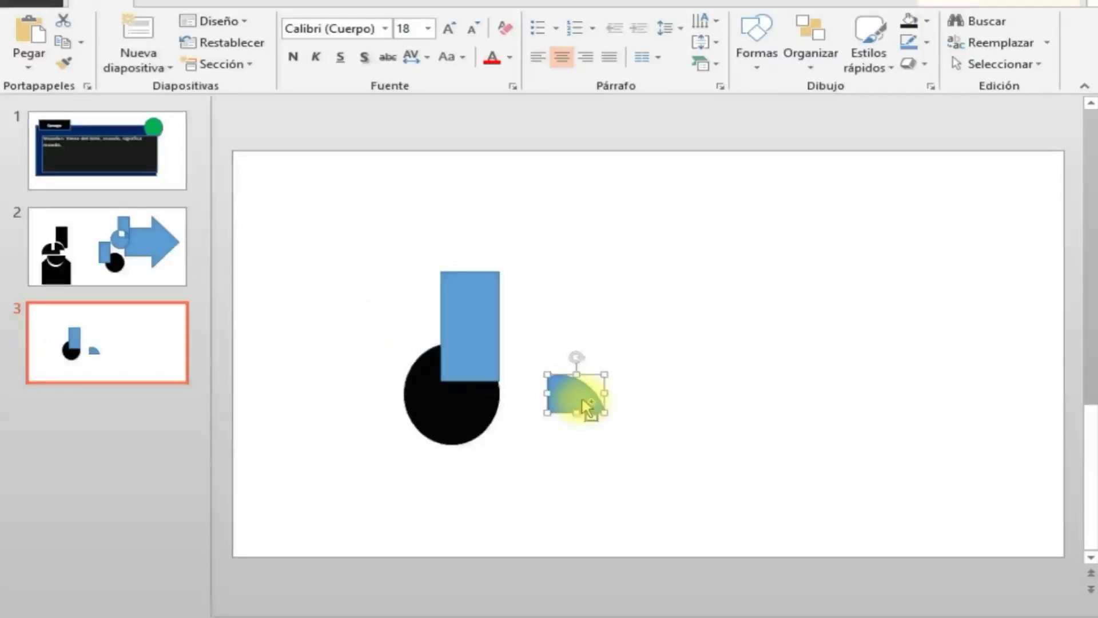
key(Delete)
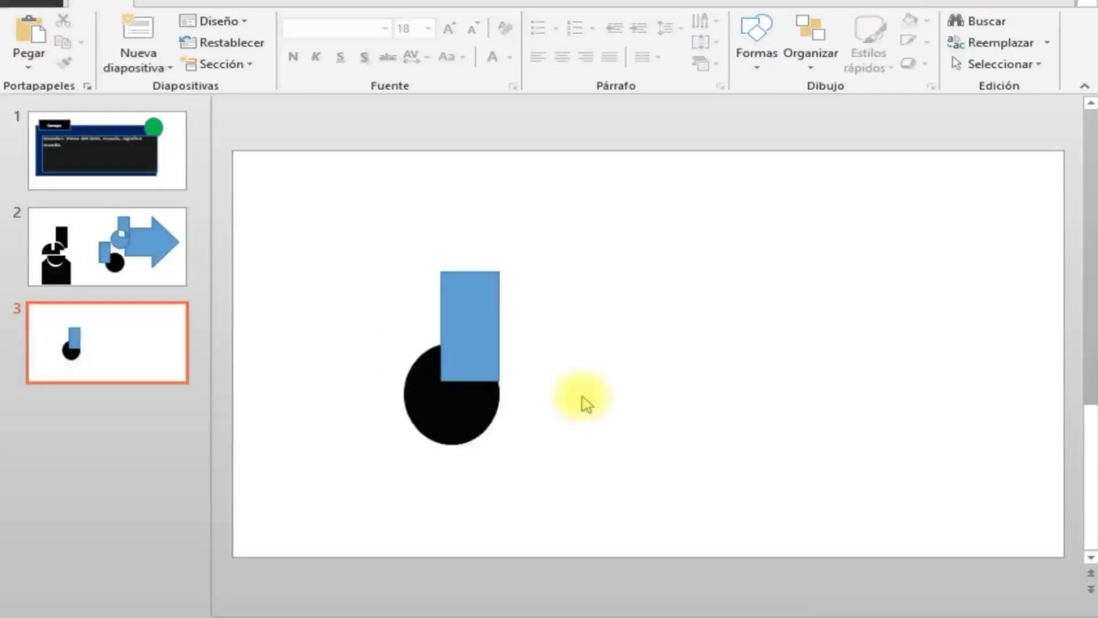
key(ctrl+v)
mouse_move(568, 392)
mouse_down()
mouse_move(465, 368)
mouse_move(478, 358)
mouse_up()
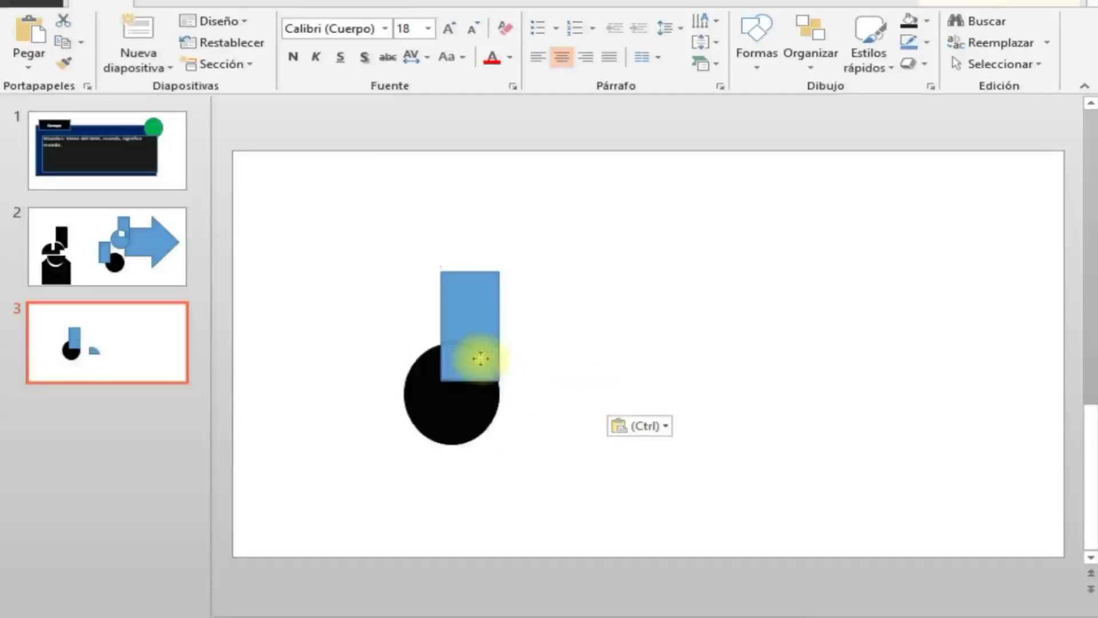
drag(643, 358, 646, 359)
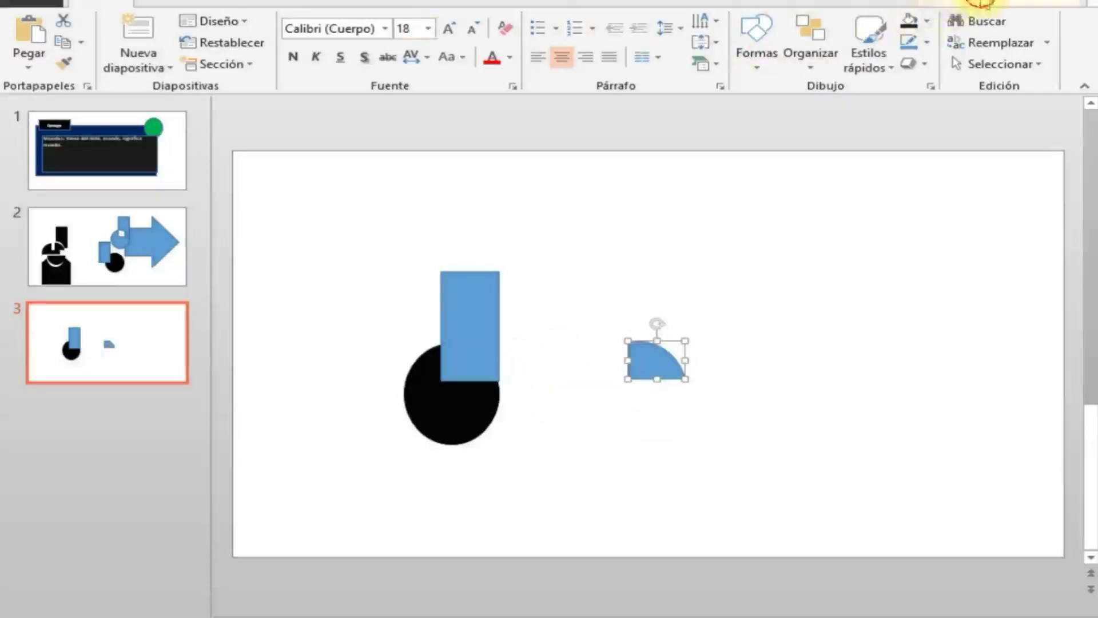
Apply the yellow shape style to the quarter-circle and move it onto the rectangle.
click(972, 3)
click(392, 43)
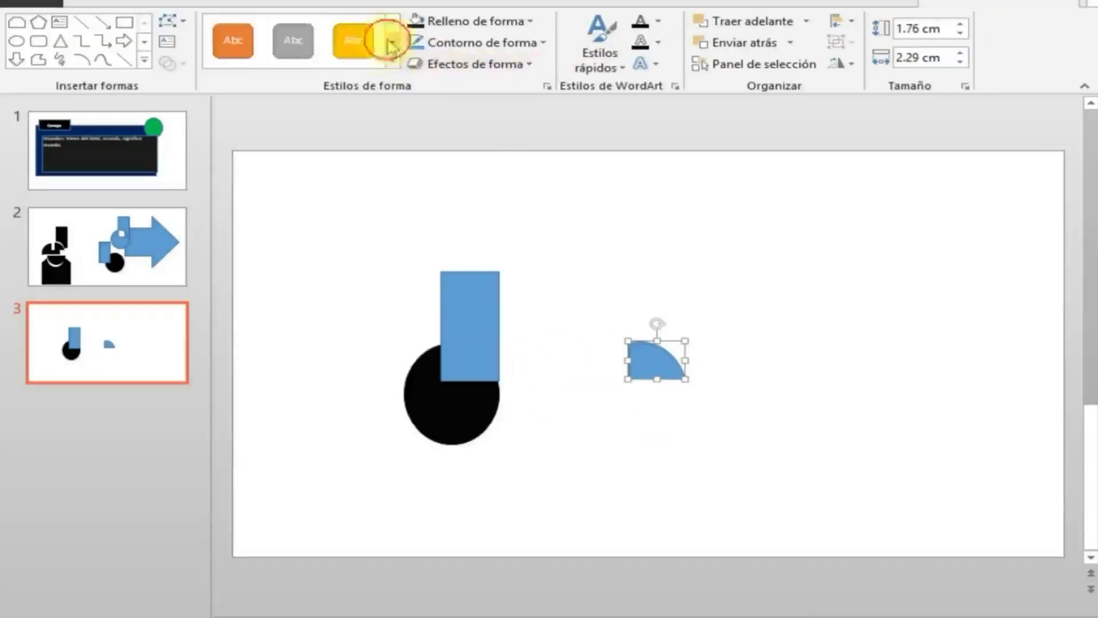
click(355, 41)
click(694, 393)
mouse_move(663, 371)
mouse_down()
mouse_move(510, 373)
mouse_move(477, 389)
mouse_move(475, 359)
mouse_up()
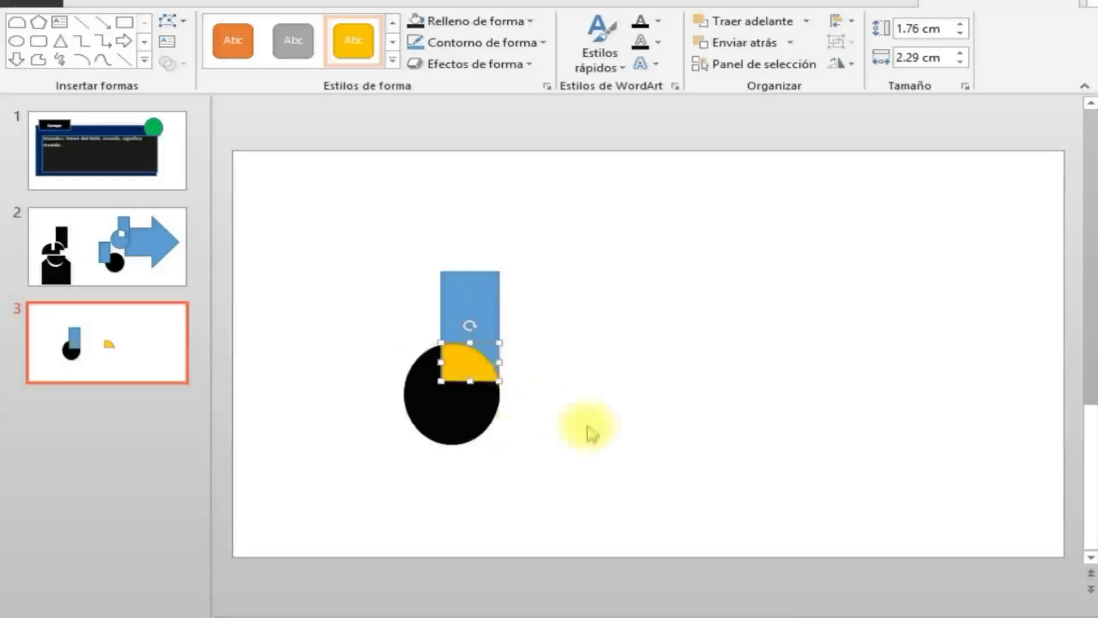
Place the yellow quarter-circle left of the circle and select the circle and rectangle.
click(666, 460)
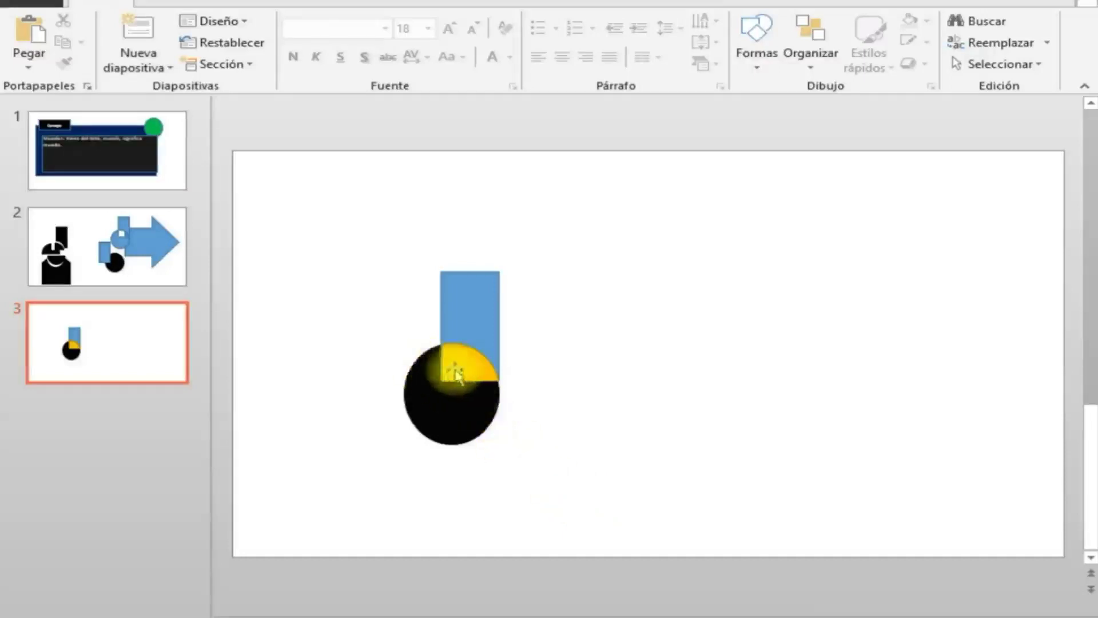
drag(451, 366, 349, 418)
drag(398, 206, 569, 529)
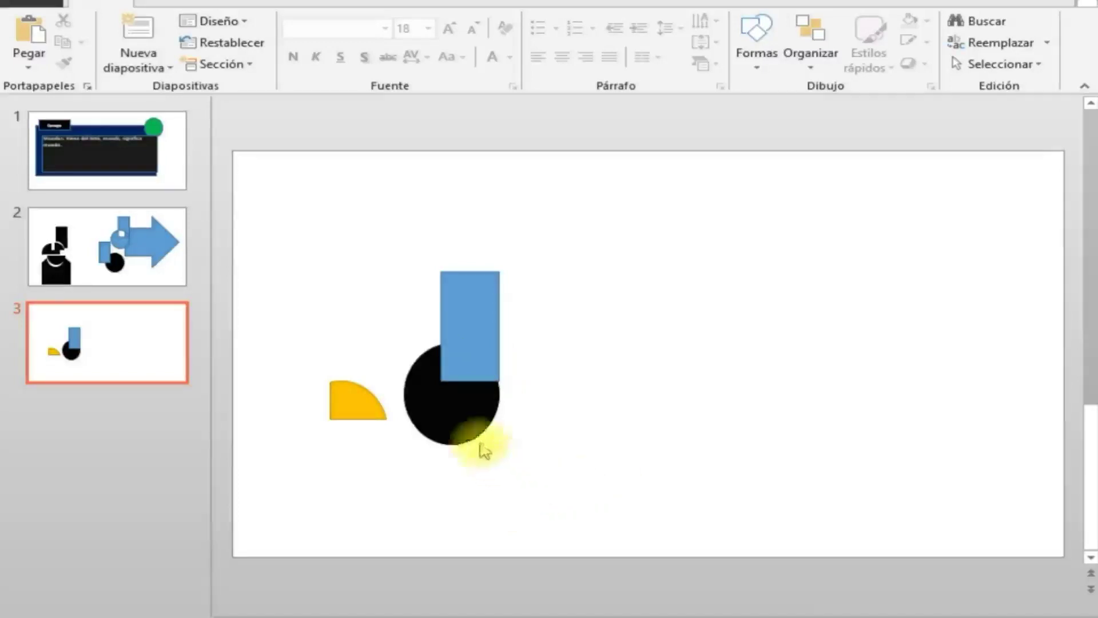
click(466, 428)
shift+click(471, 288)
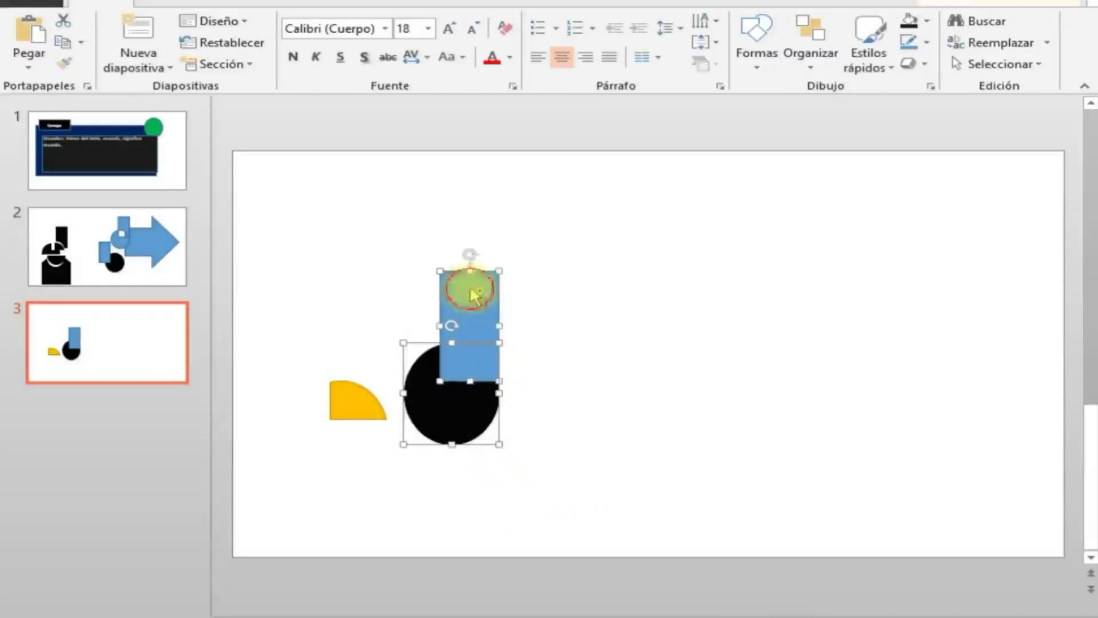
Try intersecting the circle with the rectangle, then undo it.
click(961, 3)
click(167, 63)
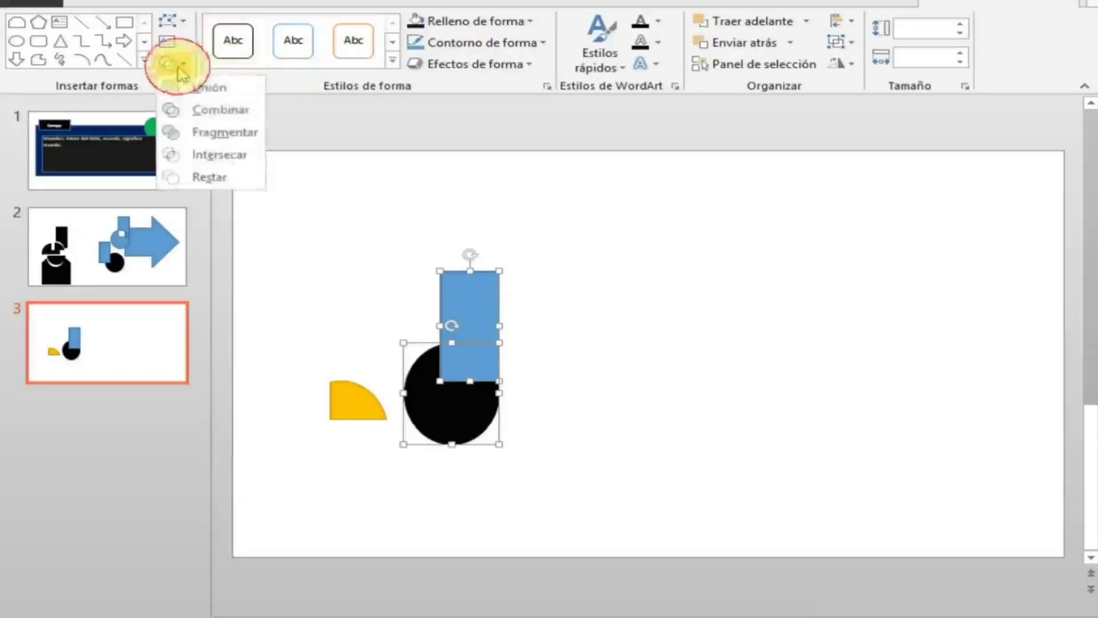
click(232, 155)
key(ctrl+z)
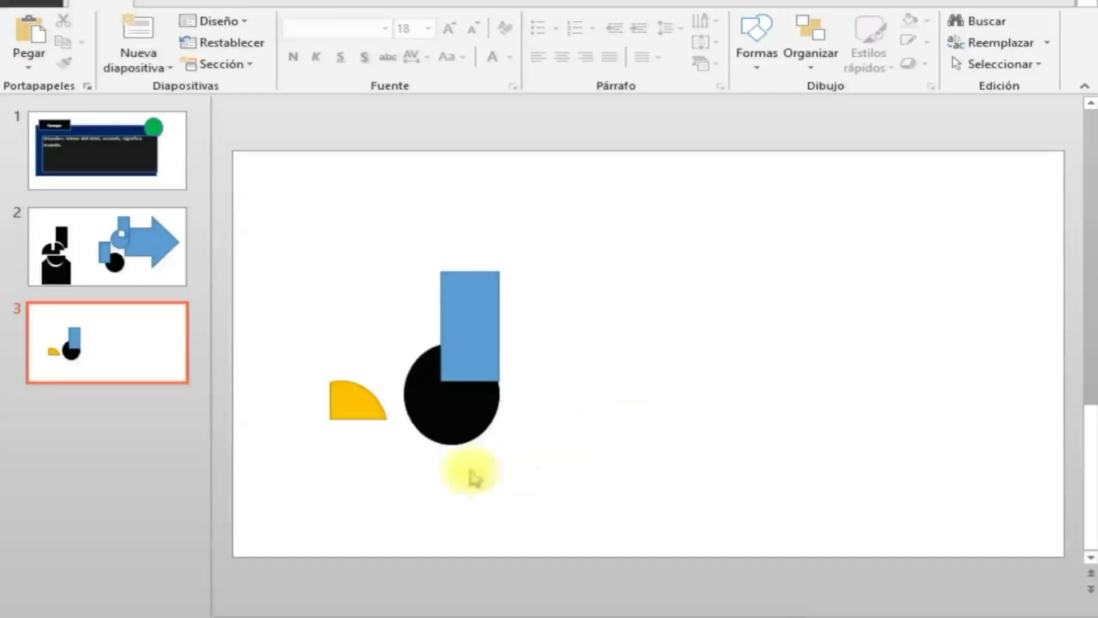
Reselect the black circle and blue rectangle and intersect them into a black quarter-circle.
click(470, 430)
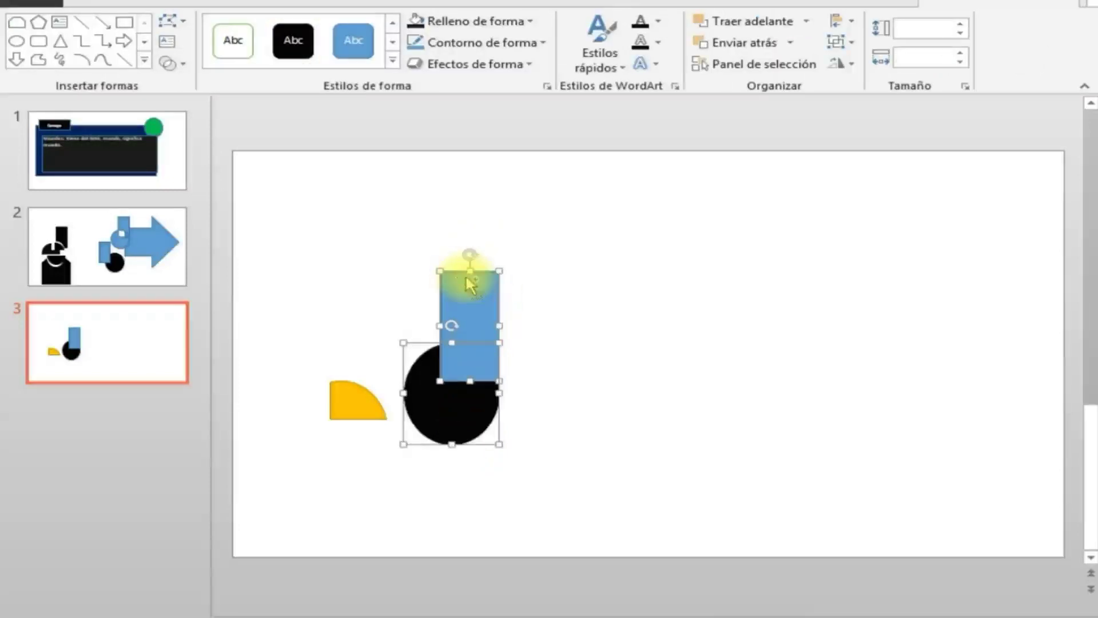
click(465, 461)
click(454, 423)
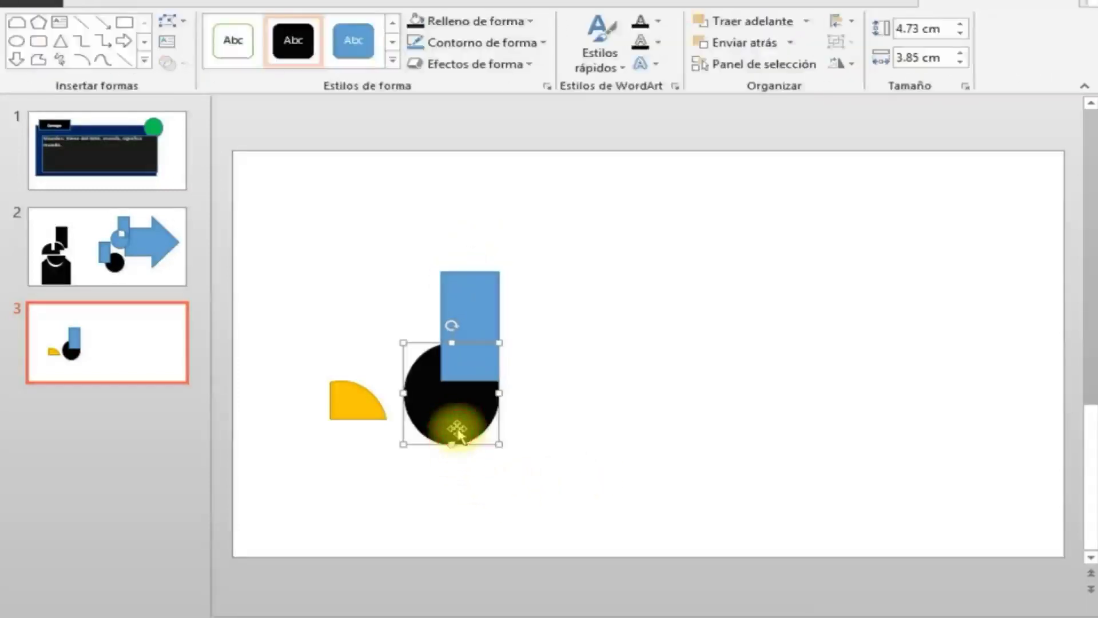
shift+click(471, 297)
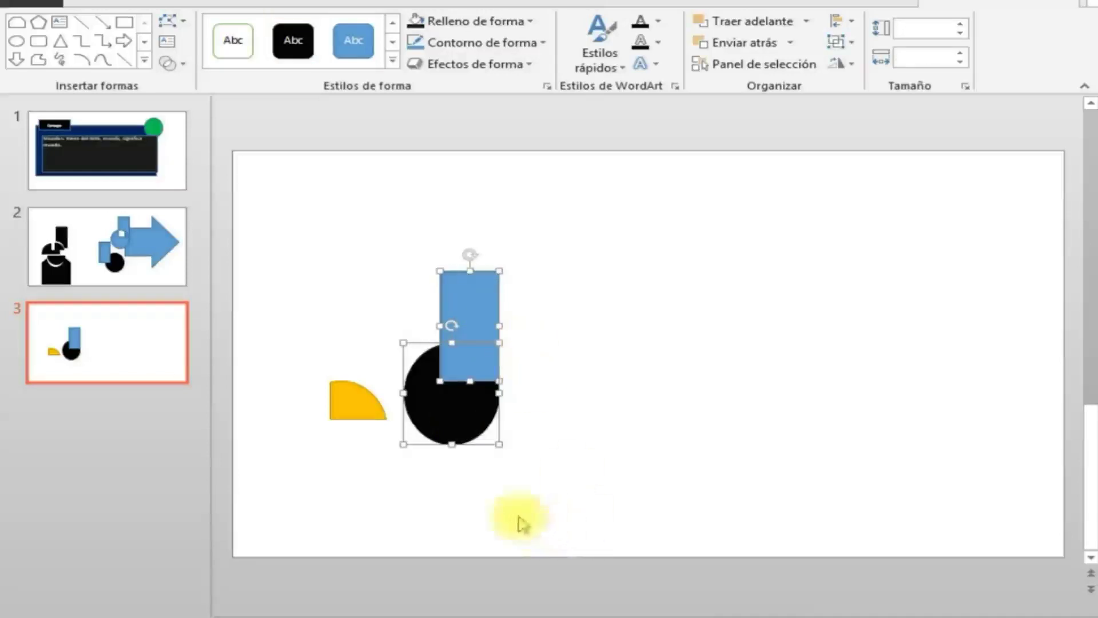
click(177, 73)
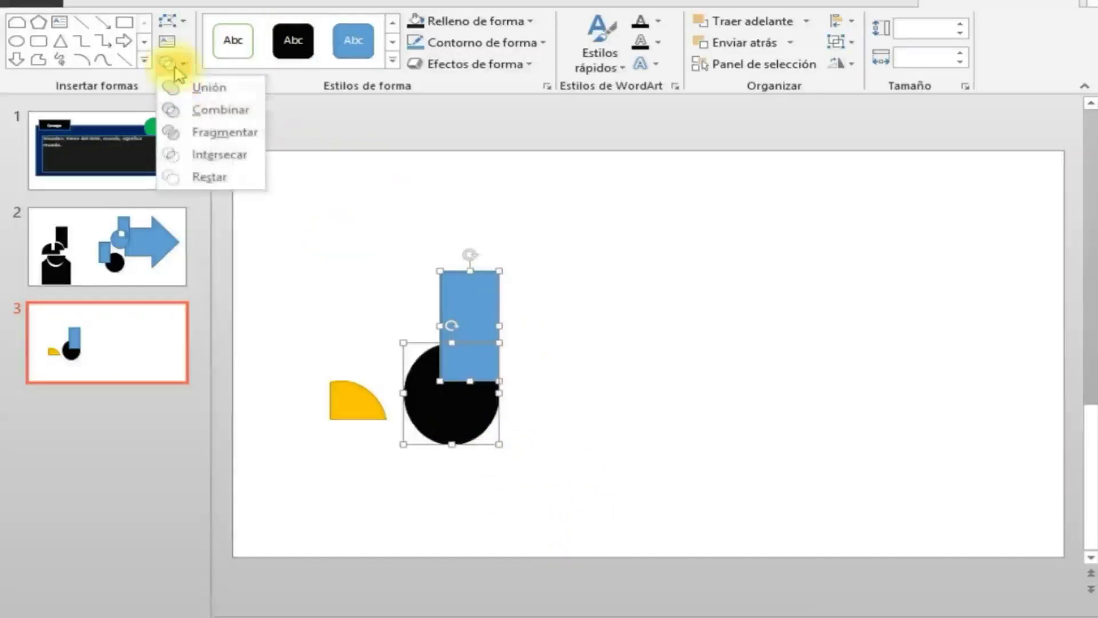
click(207, 153)
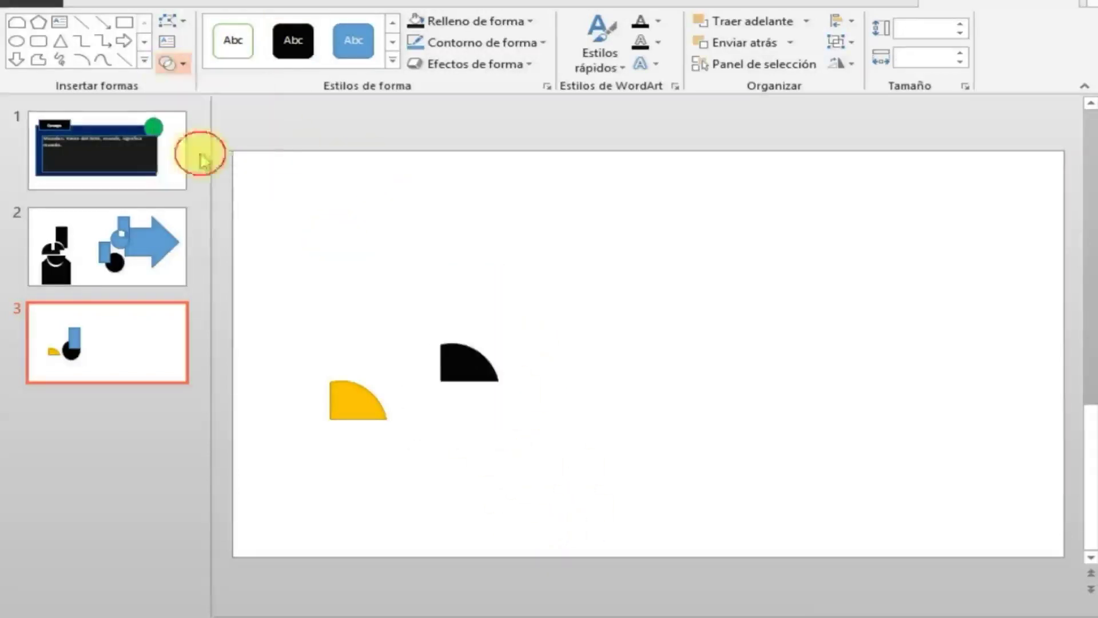
click(521, 475)
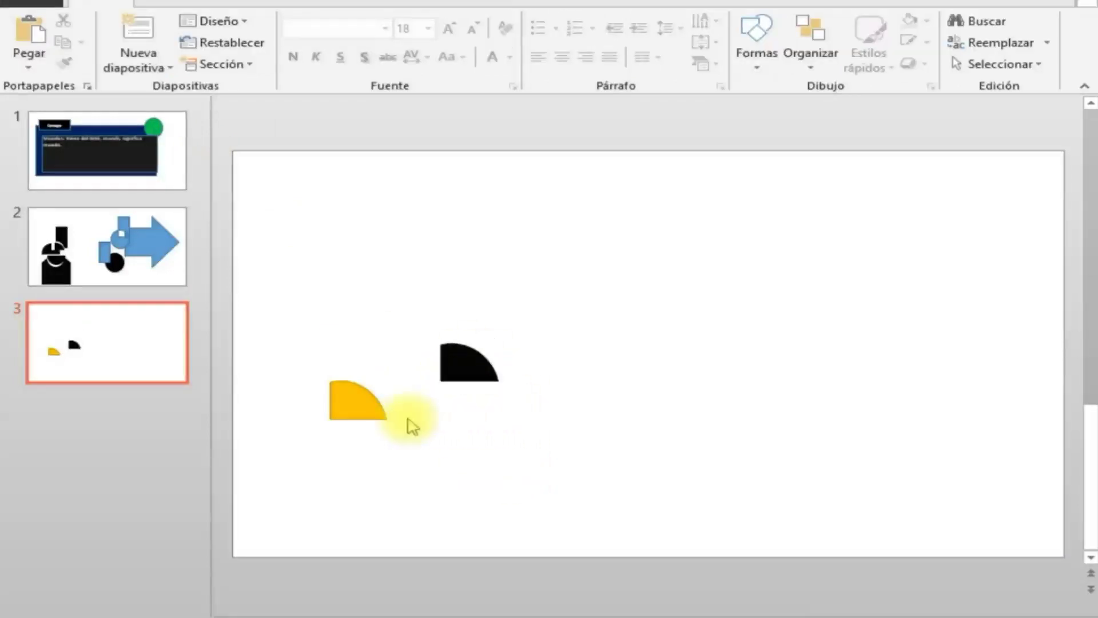
Paste a fresh circle-and-rectangle pair to the right and shift the black quarter piece above the yellow one.
key(ctrl+v)
drag(471, 313, 581, 316)
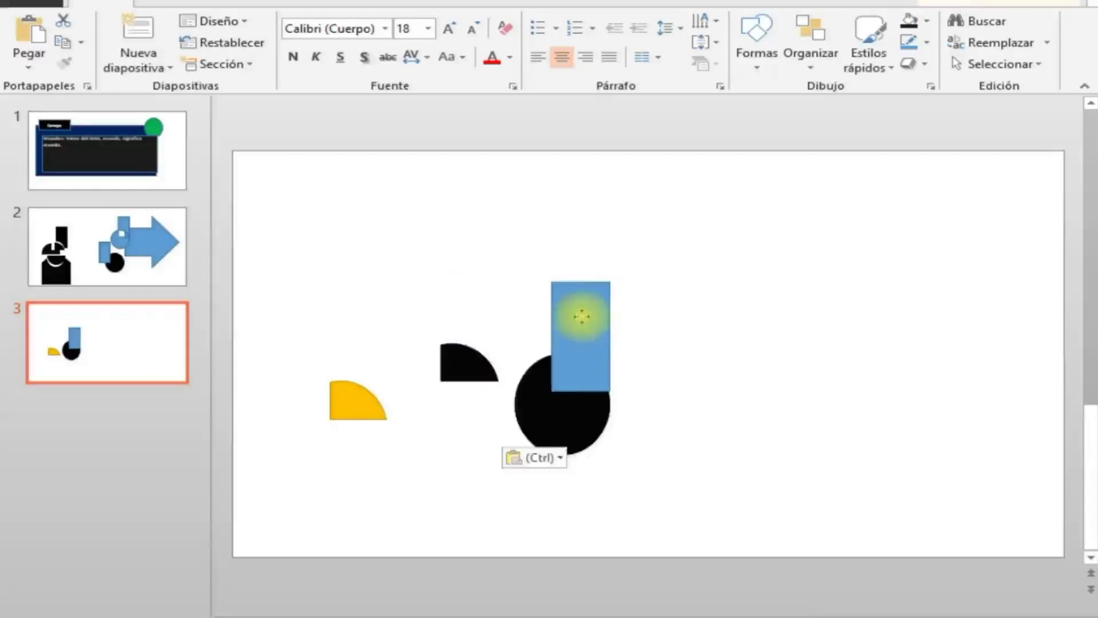
click(460, 363)
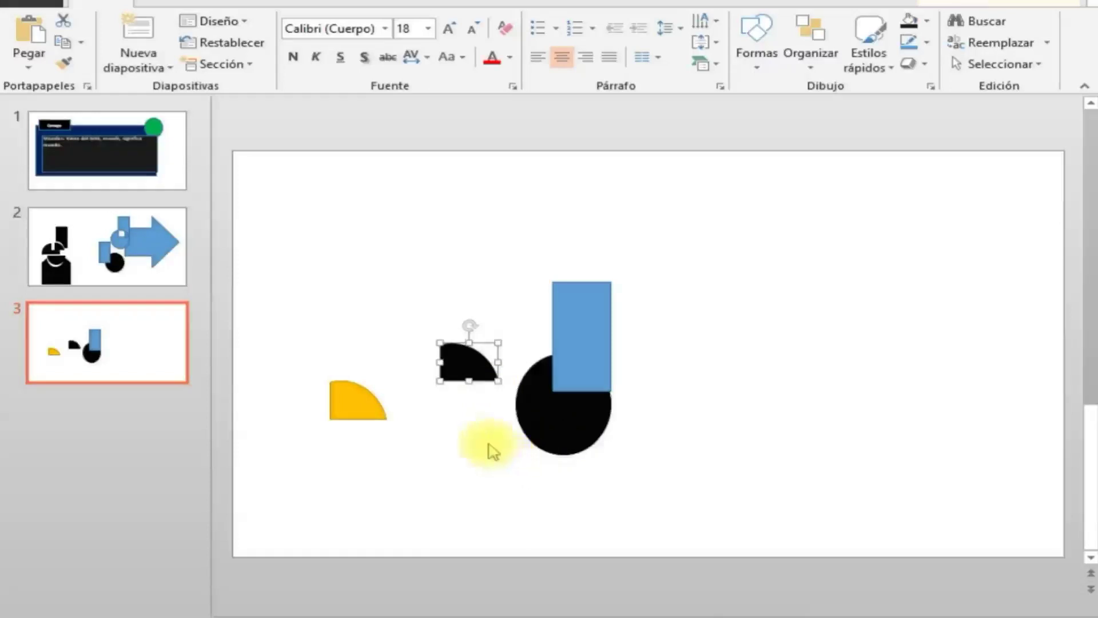
mouse_move(467, 372)
mouse_down()
mouse_move(422, 372)
mouse_move(438, 368)
mouse_up()
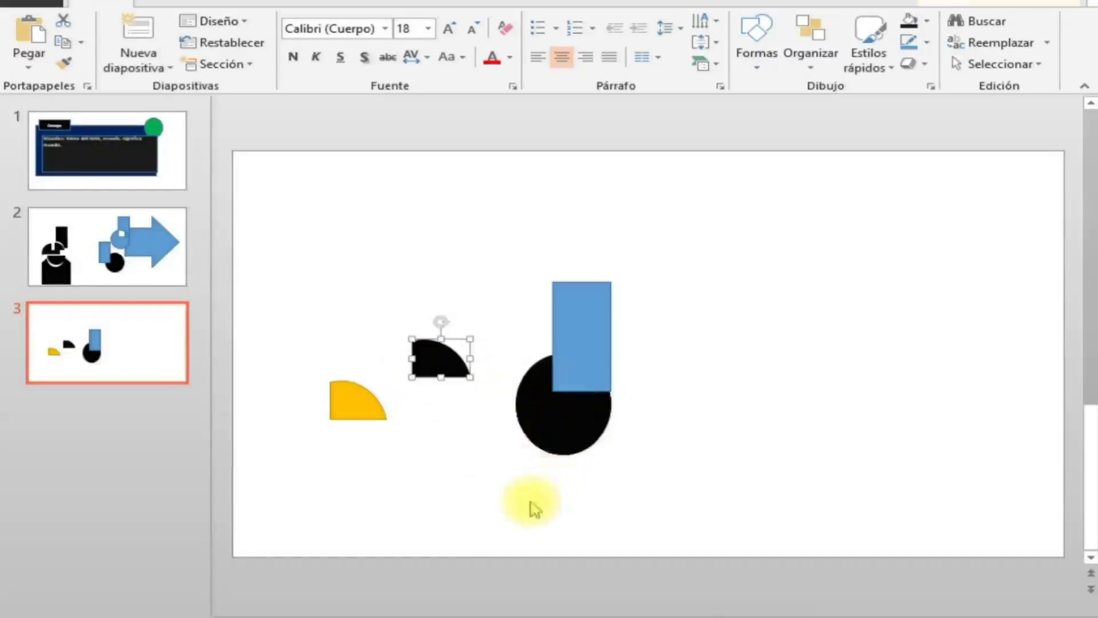
click(583, 318)
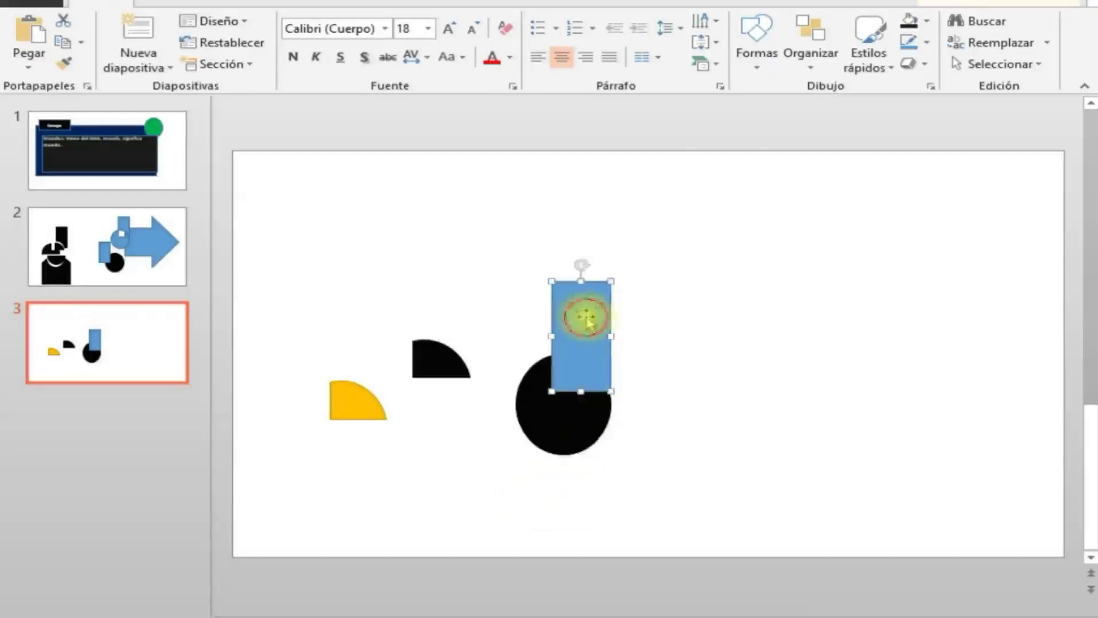
click(563, 452)
click(583, 309)
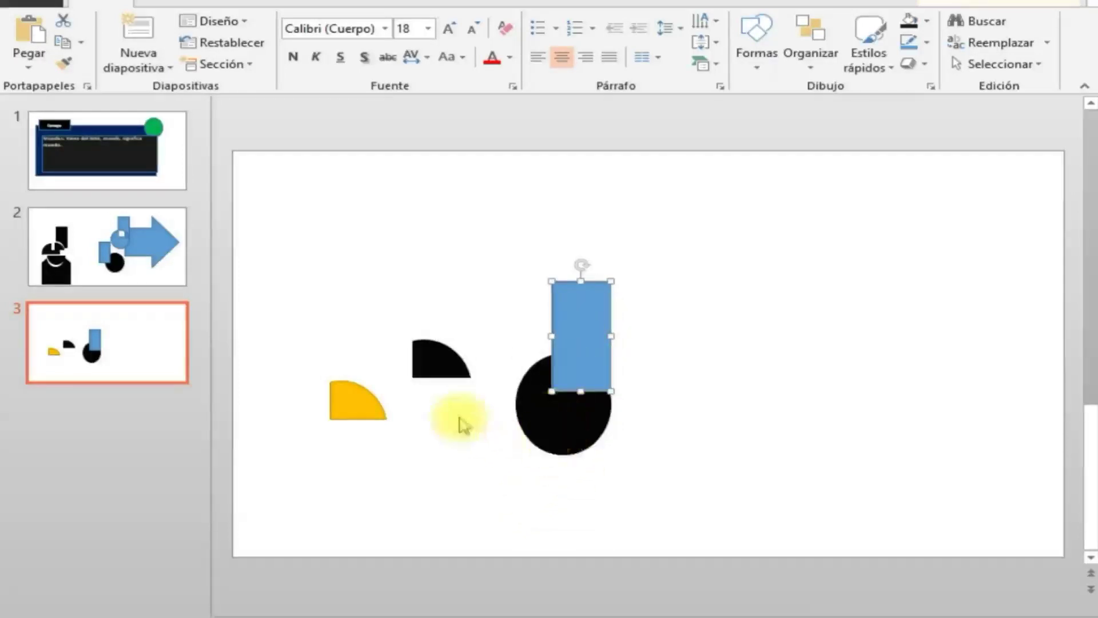
double_click(355, 406)
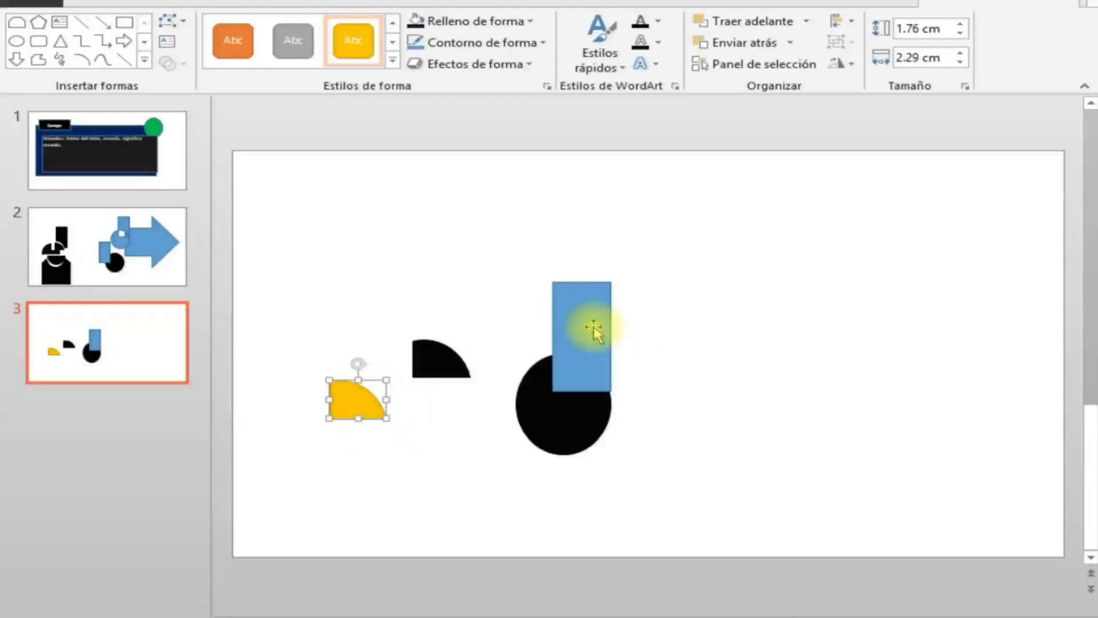
Move the yellow quarter-circle right and fit it into the circle's upper-right quarter.
click(594, 329)
click(559, 435)
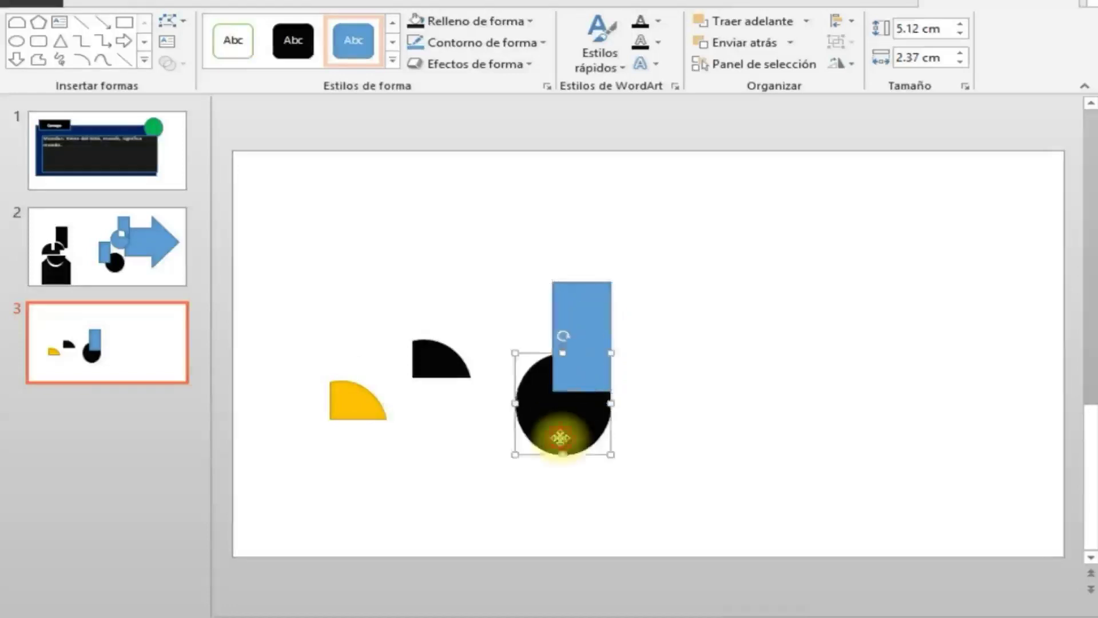
click(445, 400)
double_click(435, 363)
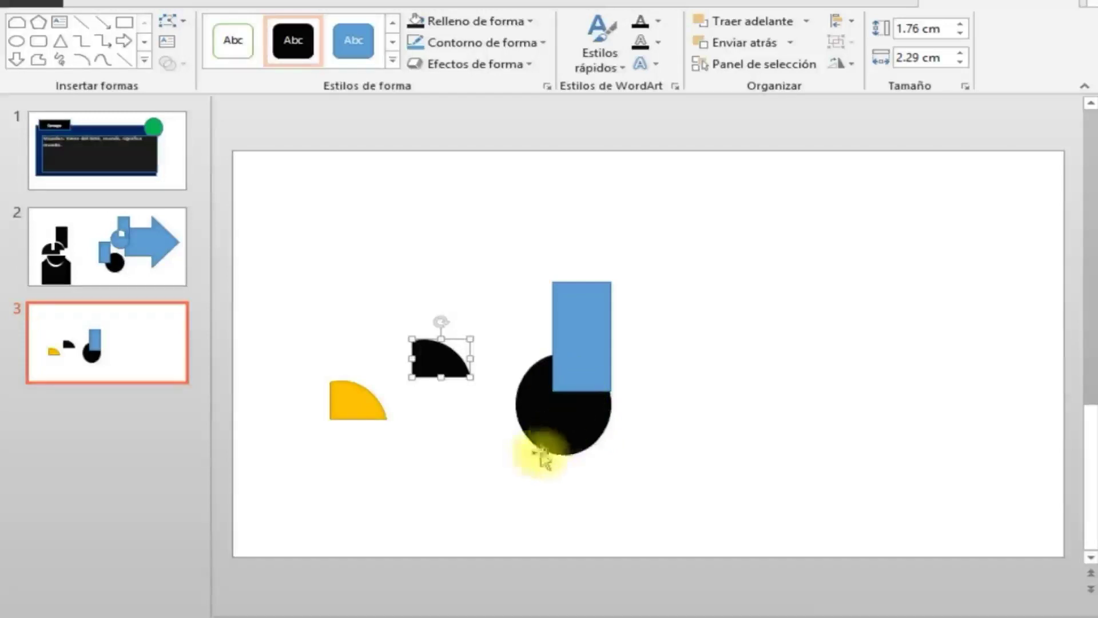
click(470, 478)
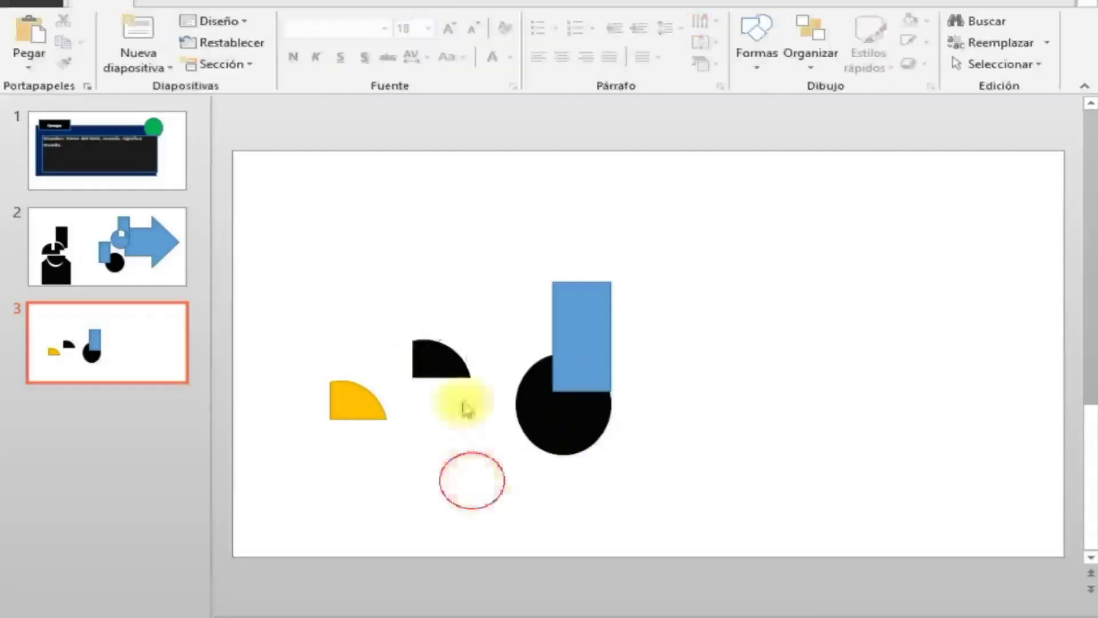
click(452, 361)
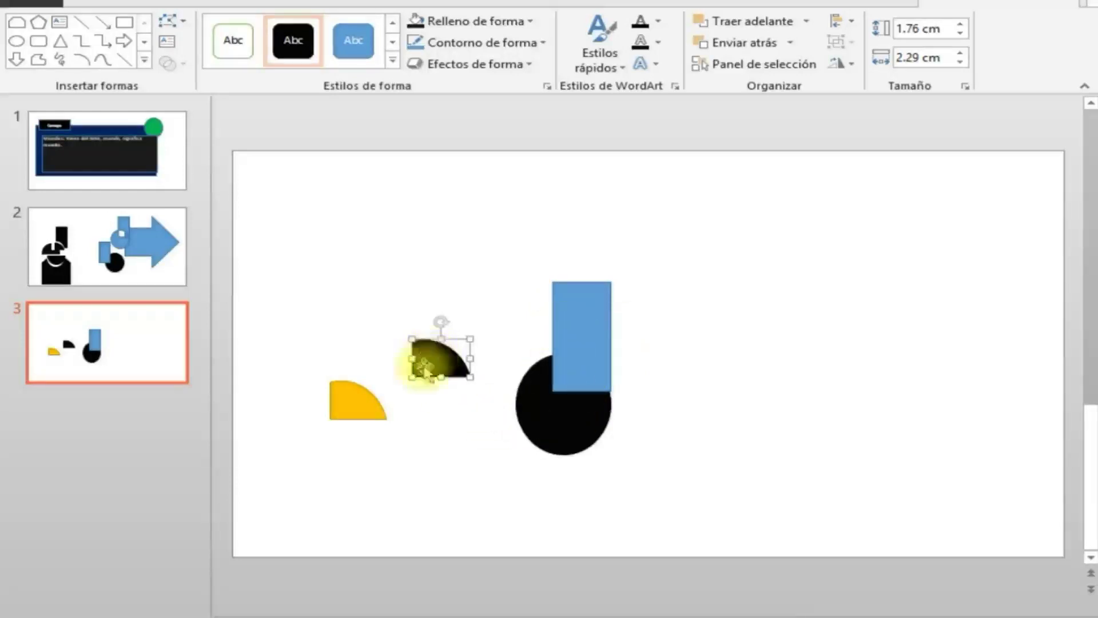
mouse_move(355, 405)
mouse_down()
mouse_move(692, 415)
mouse_move(712, 439)
mouse_up()
key(ctrl+x)
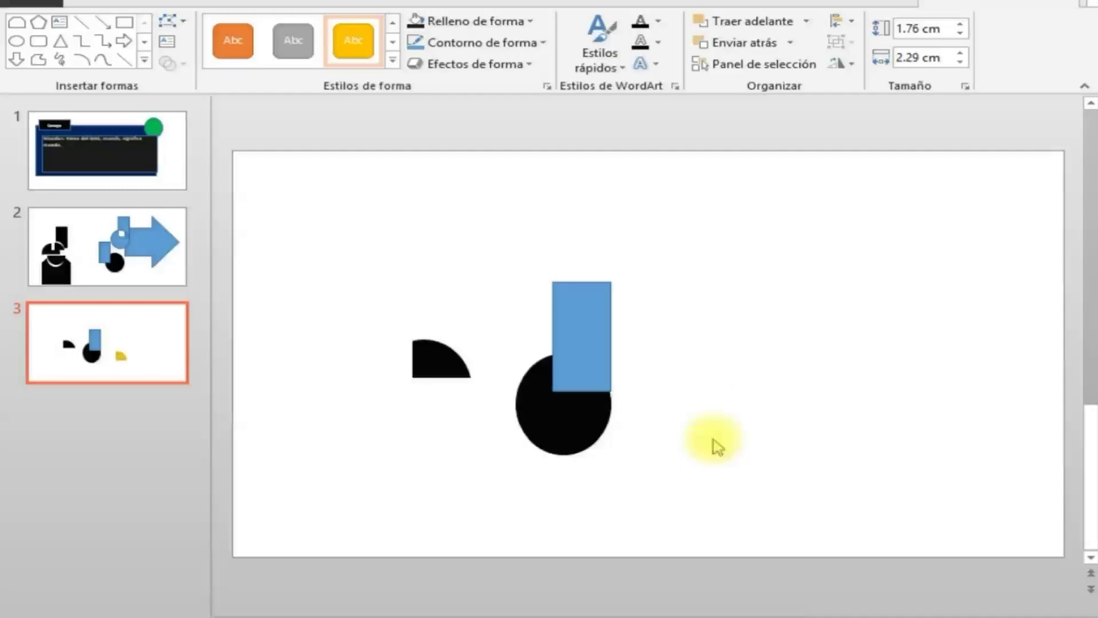
key(ctrl+v)
drag(672, 427, 568, 380)
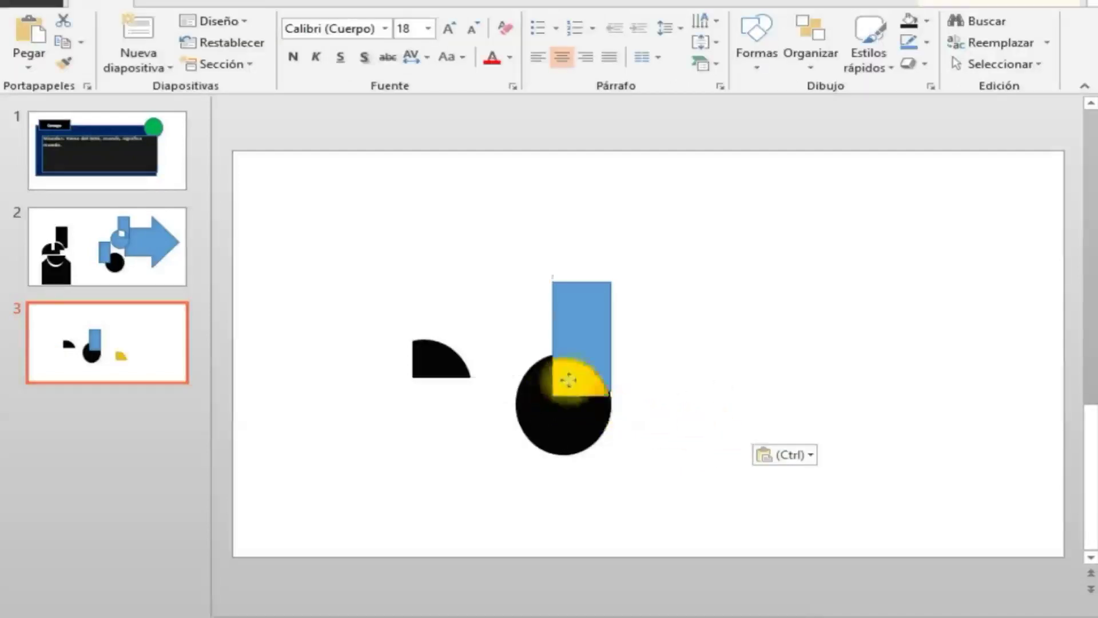
click(743, 457)
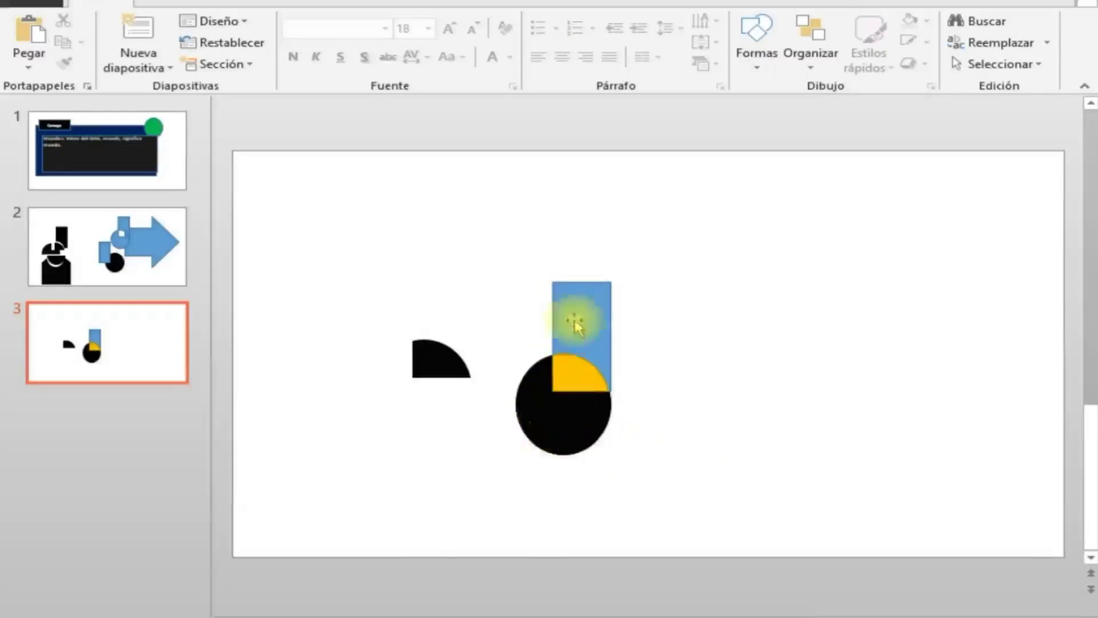
Drag the yellow piece out just right of the black circle.
click(574, 372)
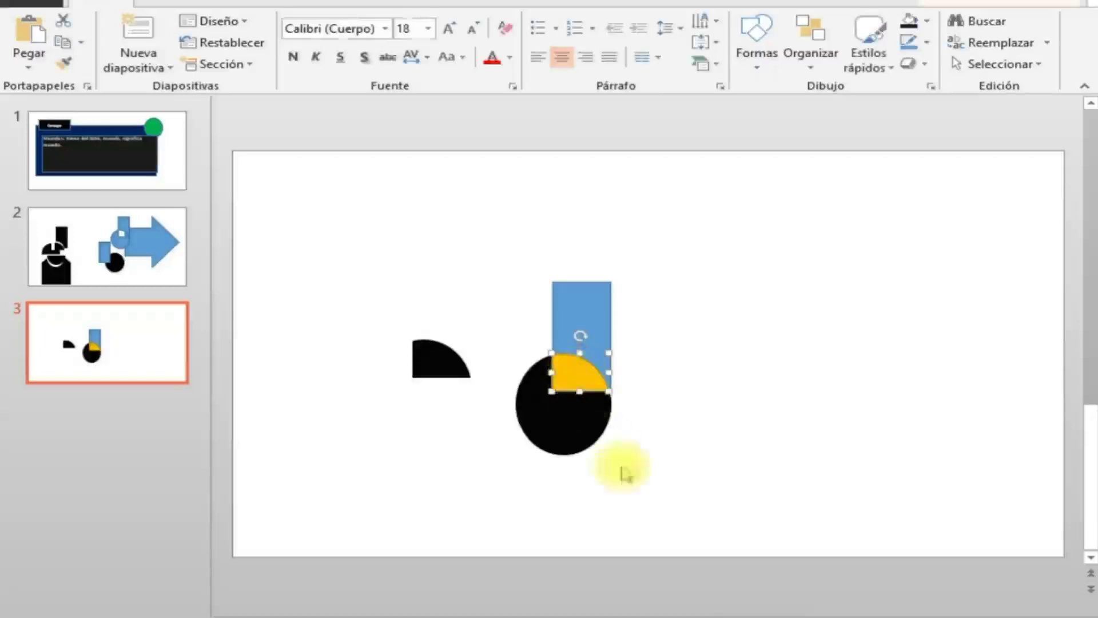
click(685, 532)
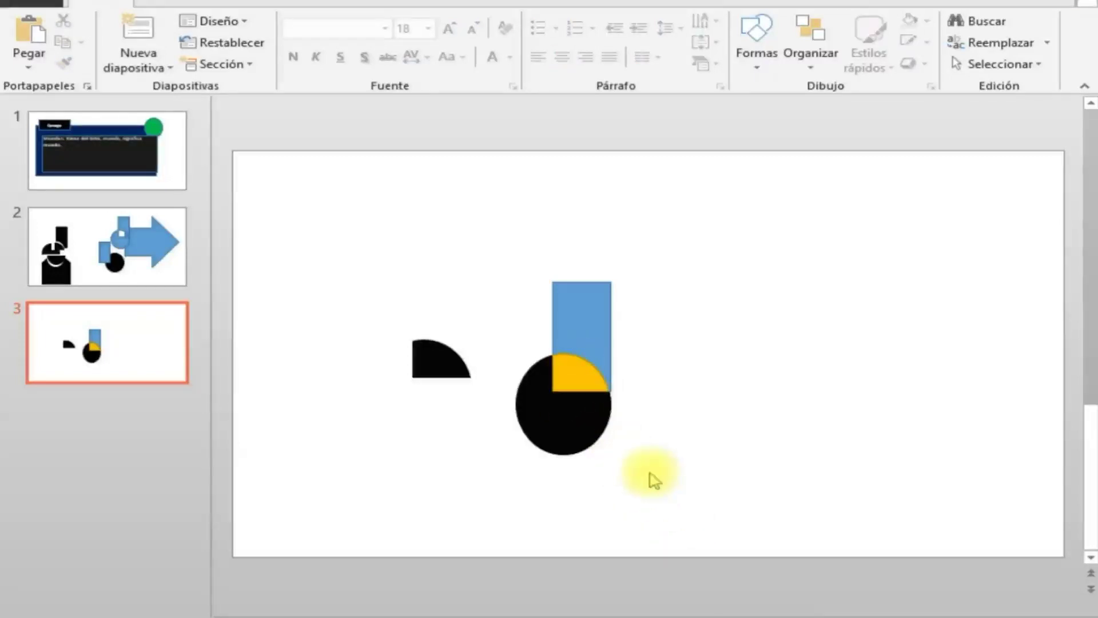
drag(598, 378, 693, 396)
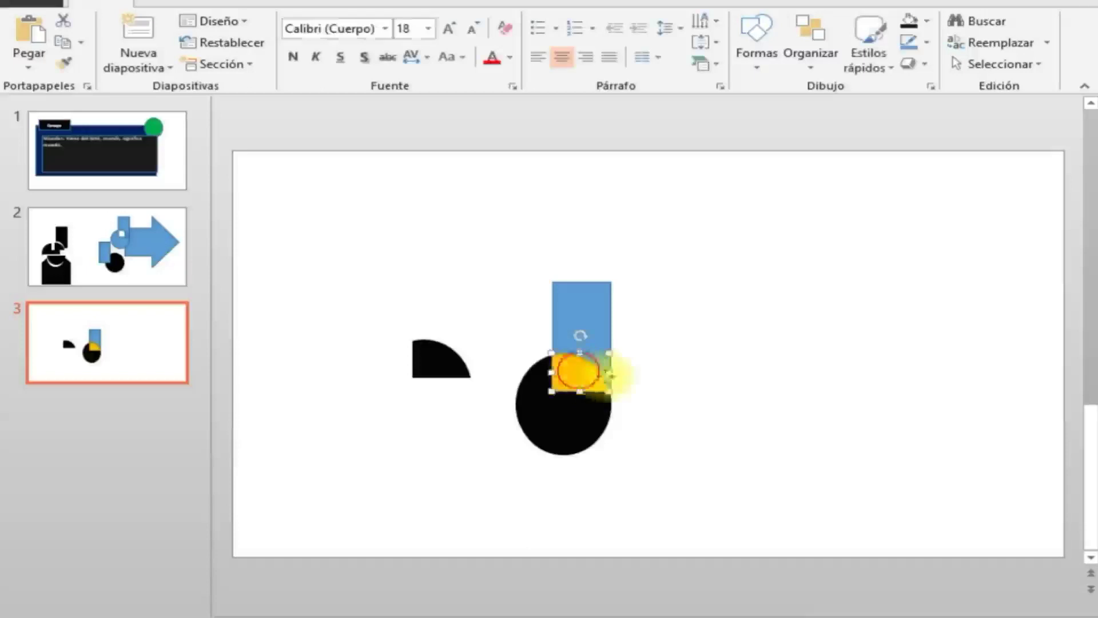
click(575, 346)
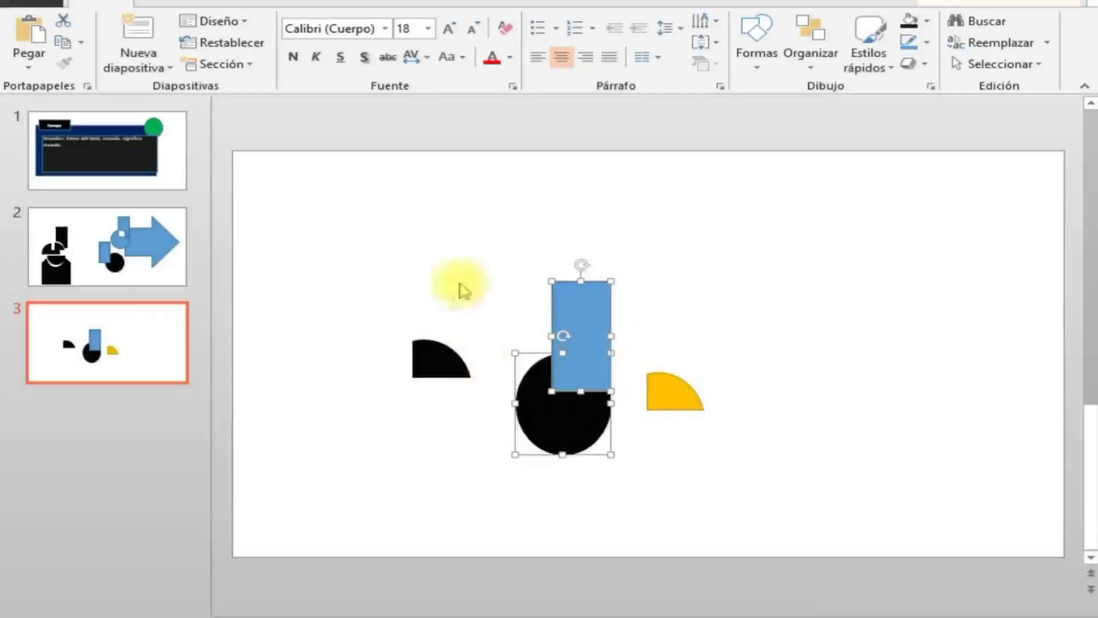
Try Combinar formas > Restar on the shapes, then undo it.
click(966, 3)
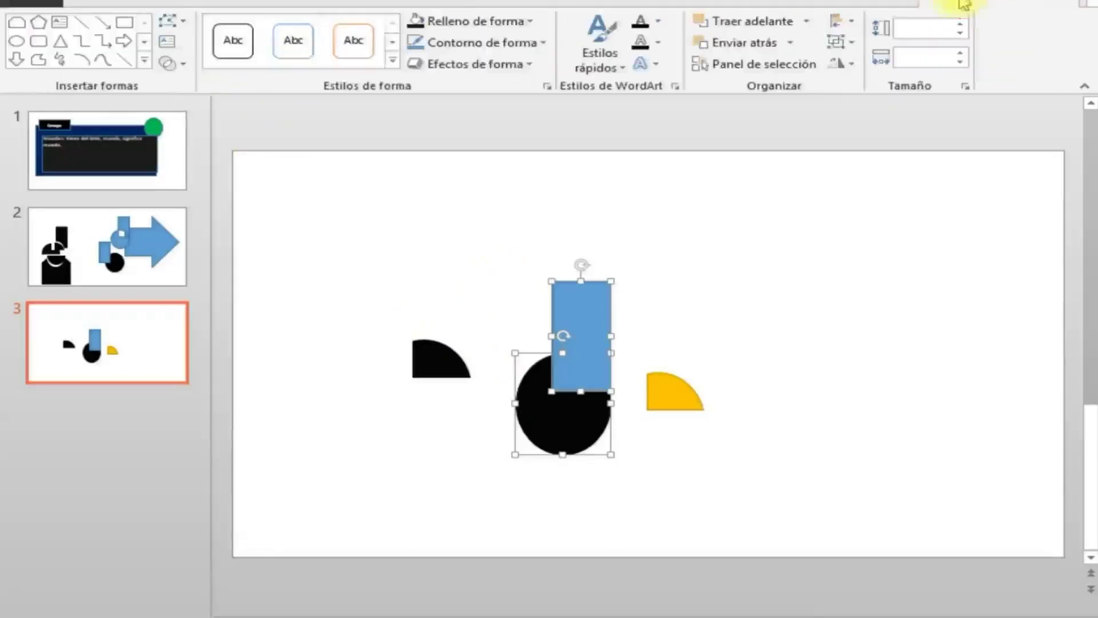
click(178, 65)
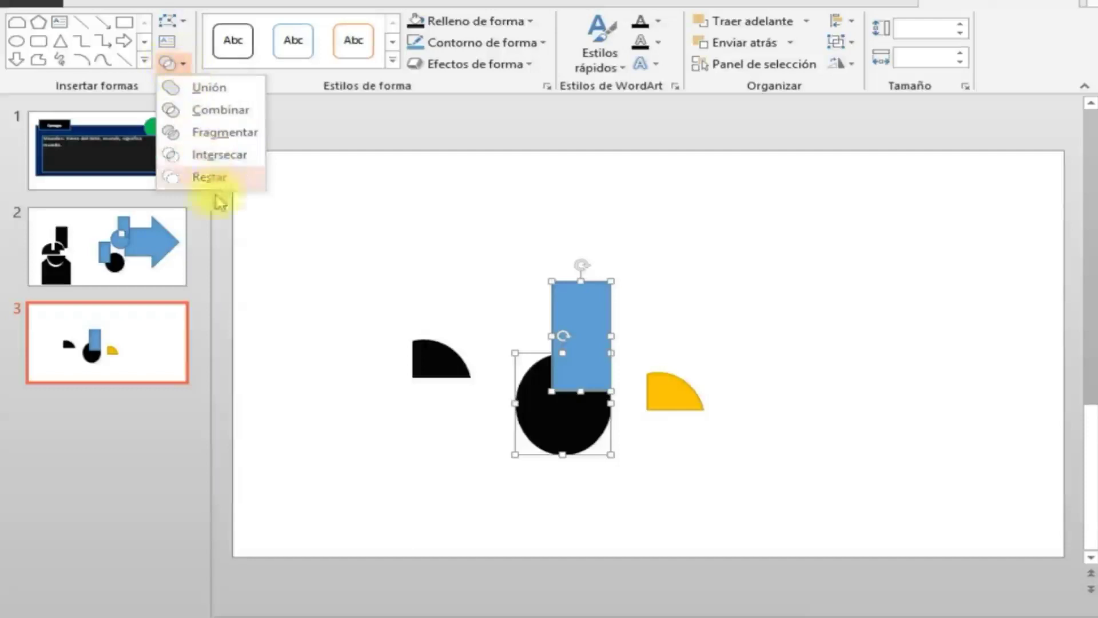
click(199, 181)
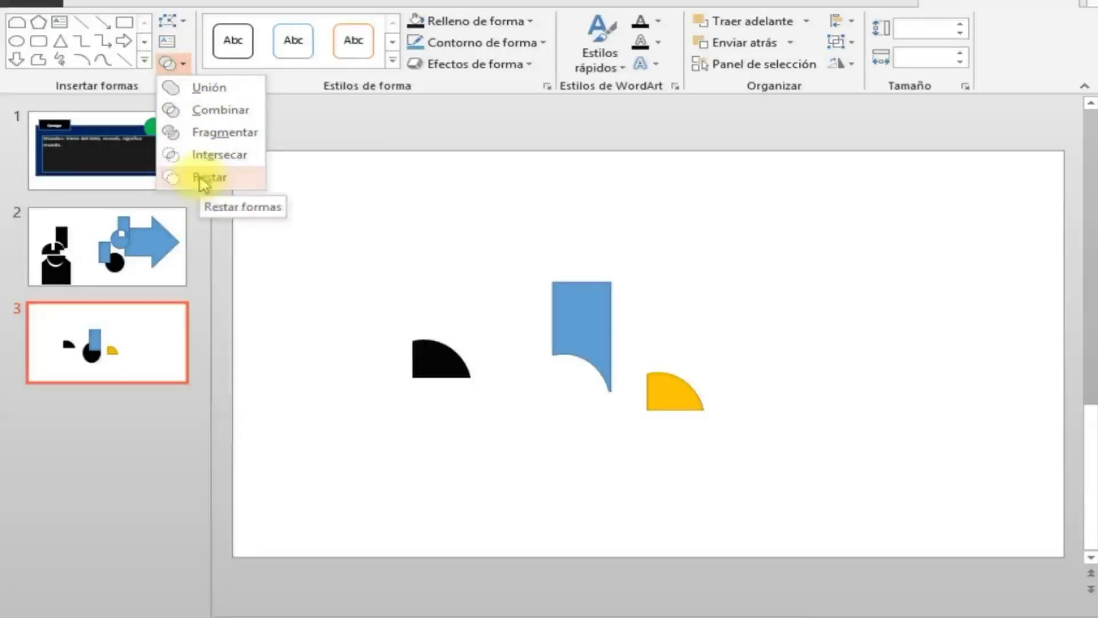
click(666, 496)
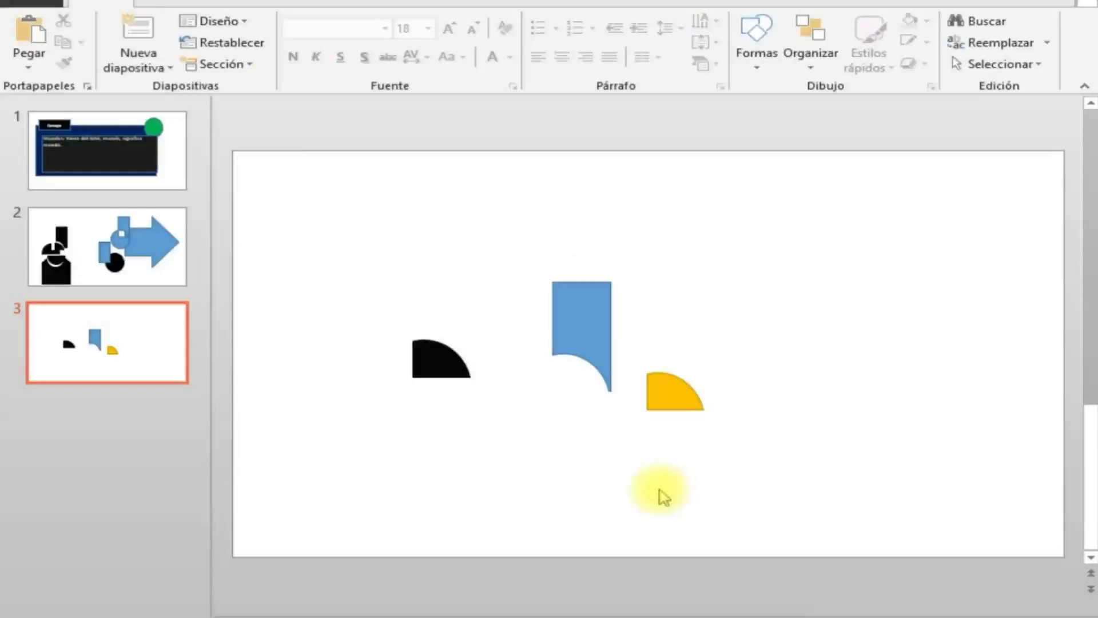
key(ctrl+z)
click(662, 495)
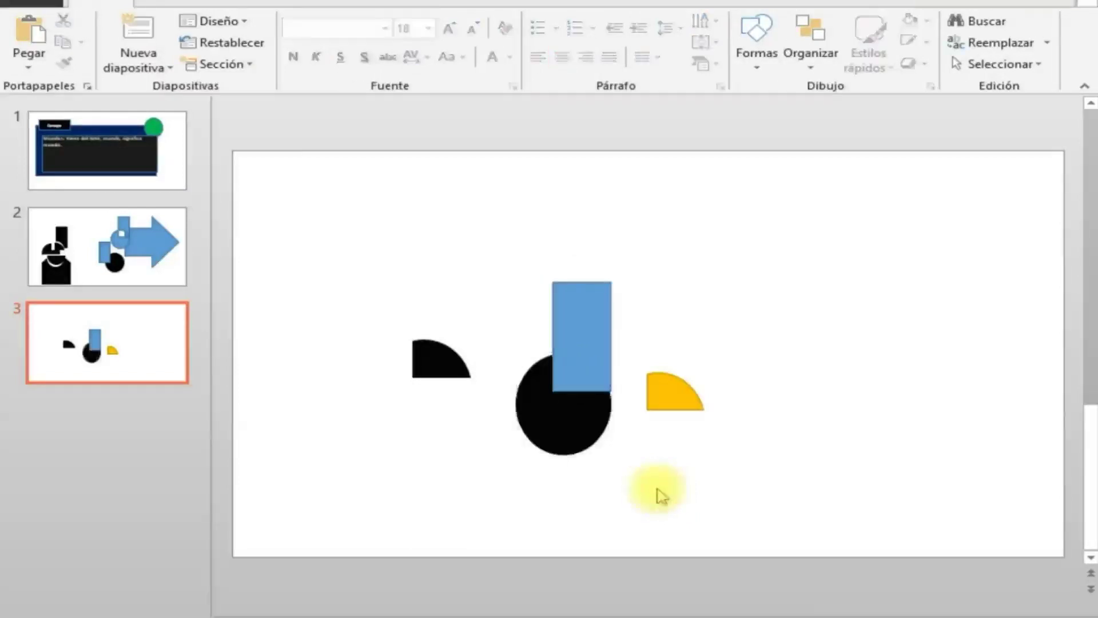
Delete the black and yellow quarter-circles from the slide.
mouse_move(435, 358)
mouse_down()
mouse_move(891, 343)
mouse_move(883, 359)
mouse_up()
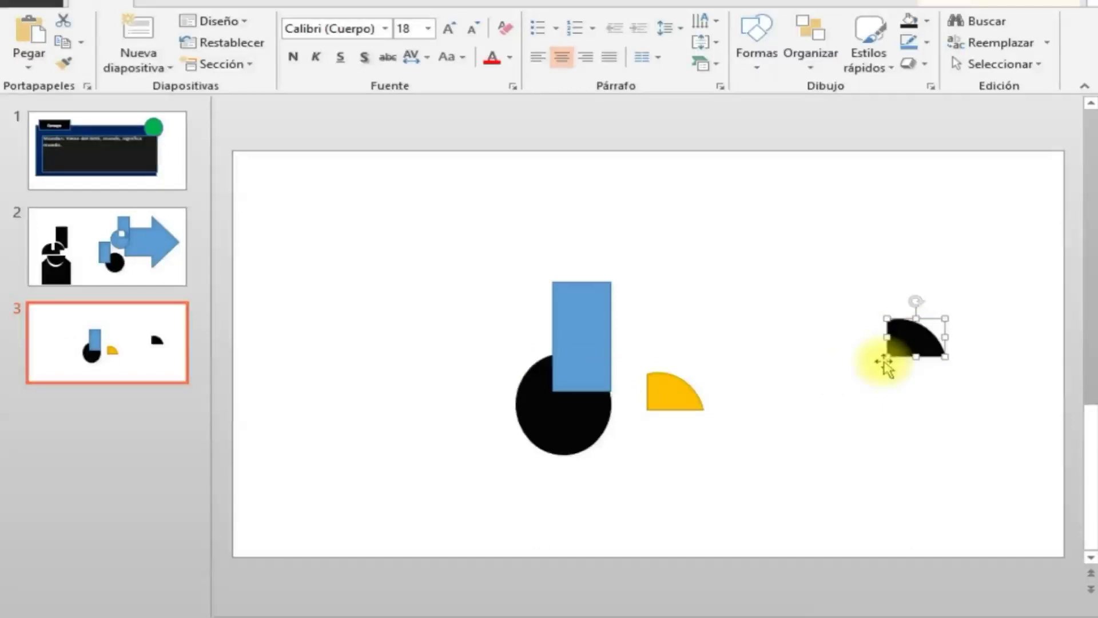
key(Delete)
click(674, 395)
key(Delete)
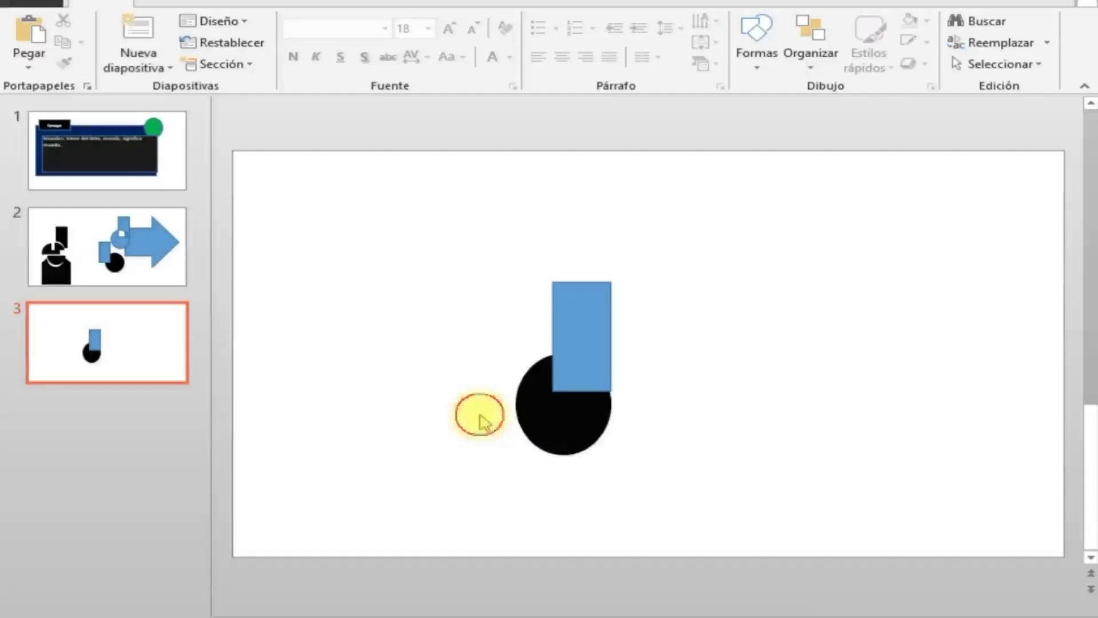
click(595, 331)
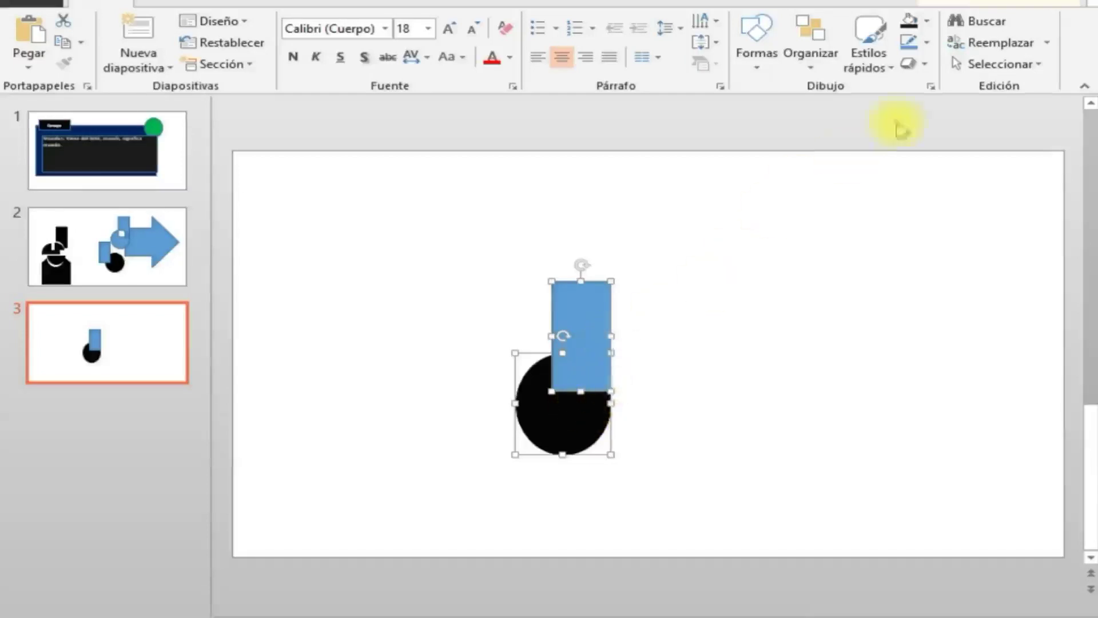
Subtract the circle from the rectangle with Restar, then undo it.
click(988, 3)
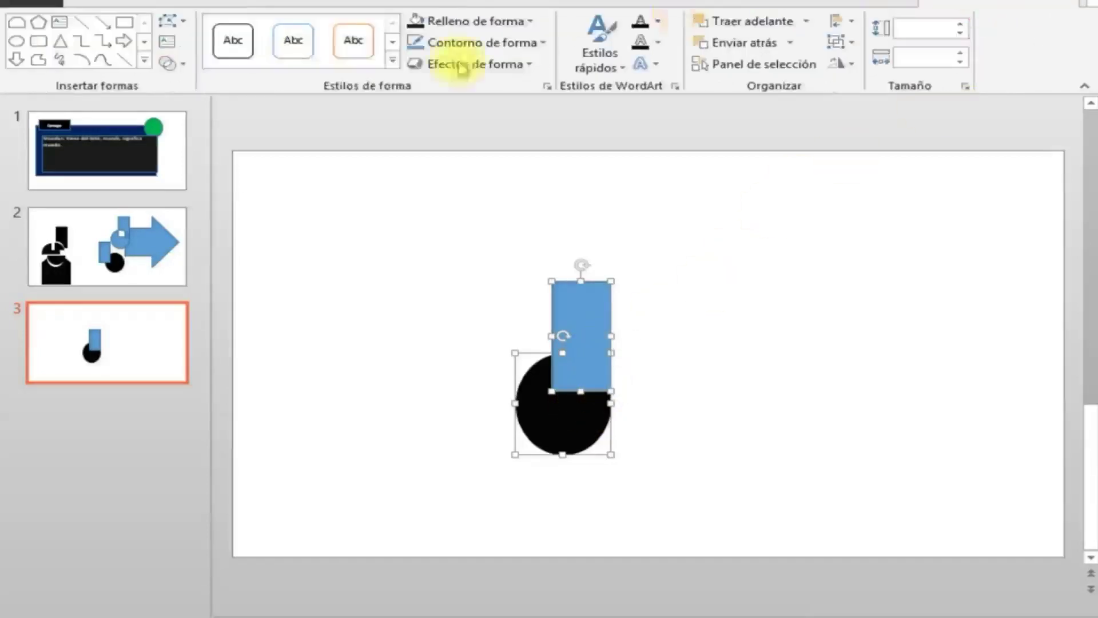
click(170, 64)
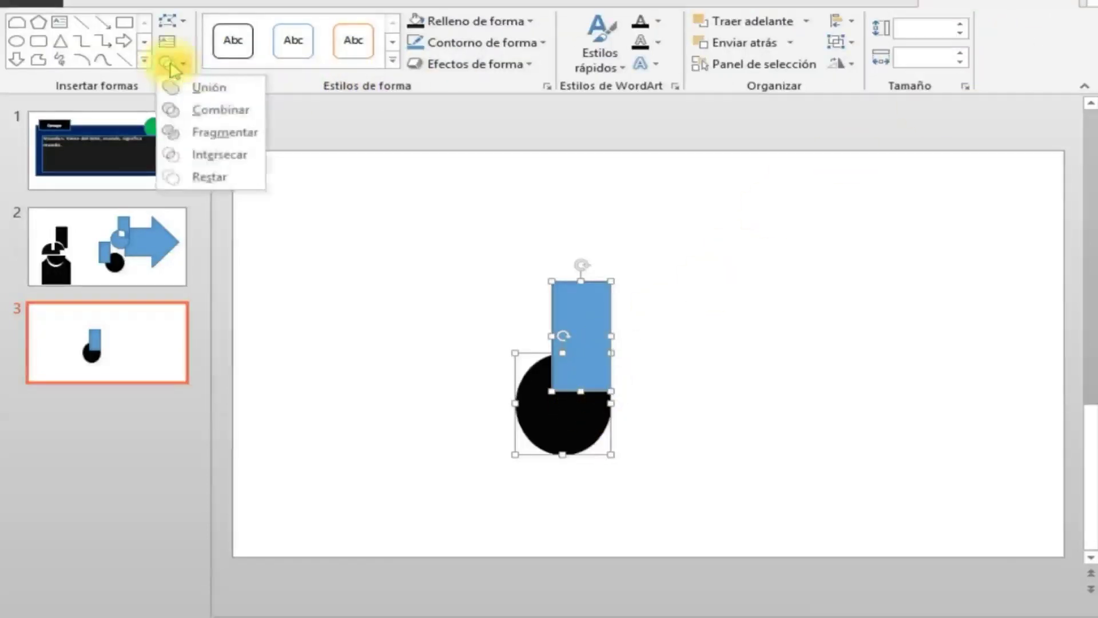
click(206, 182)
click(663, 466)
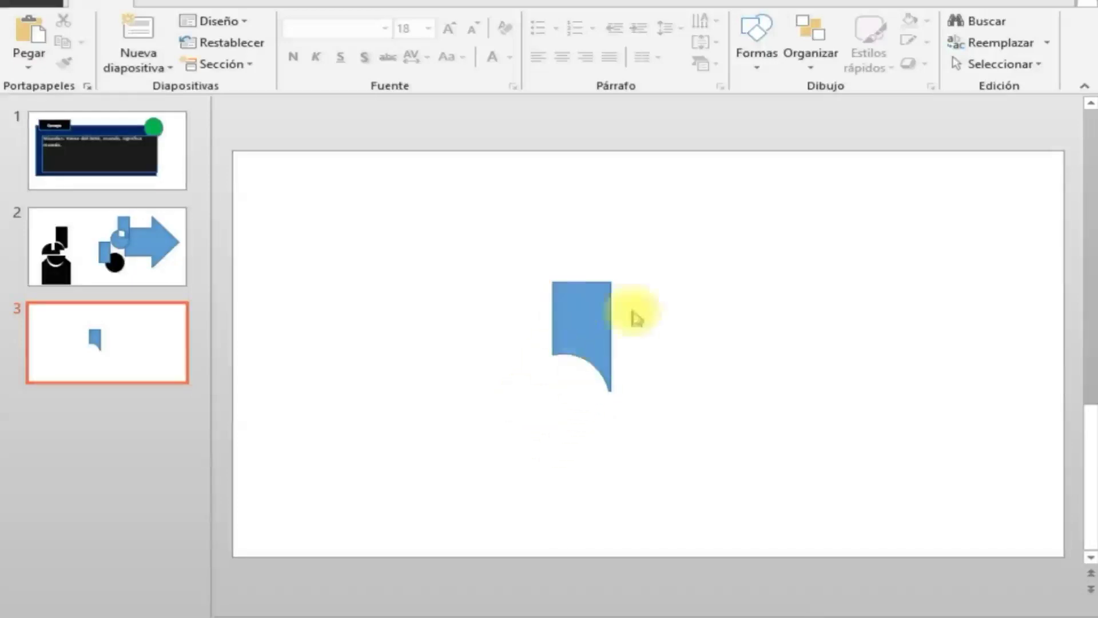
click(605, 389)
Reselect the black circle and blue rectangle for another Restar subtraction.
click(667, 470)
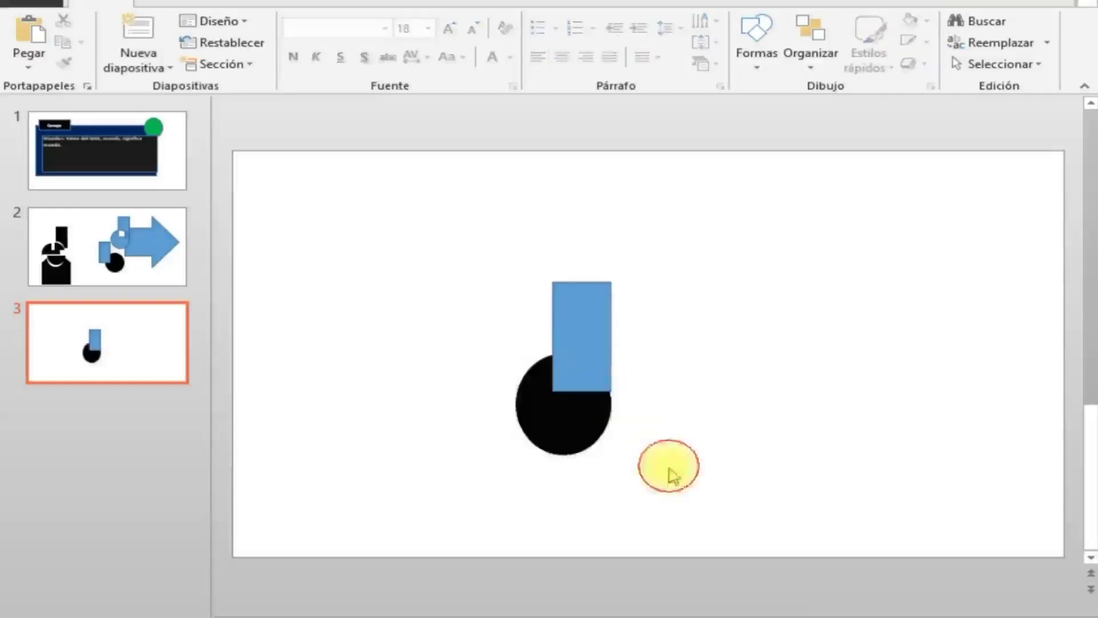
click(557, 429)
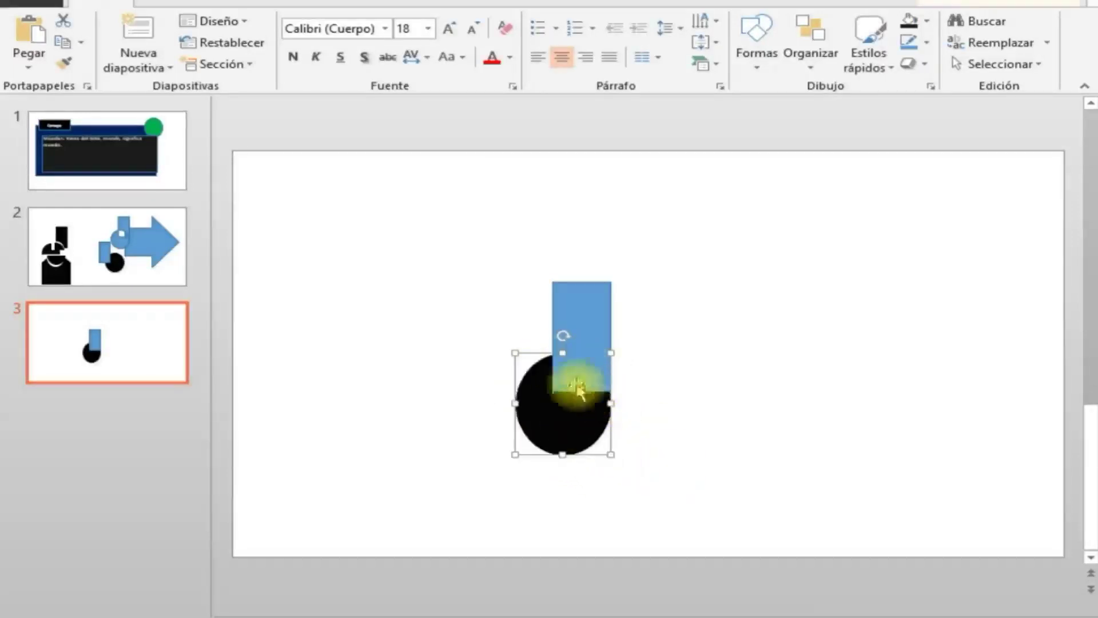
click(568, 306)
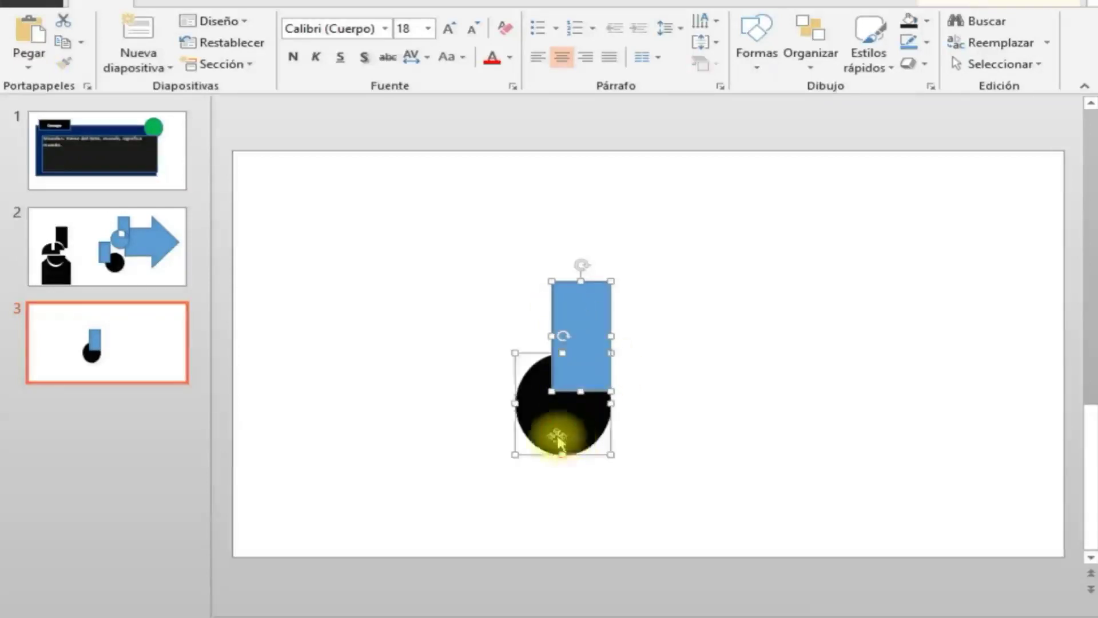
click(984, 5)
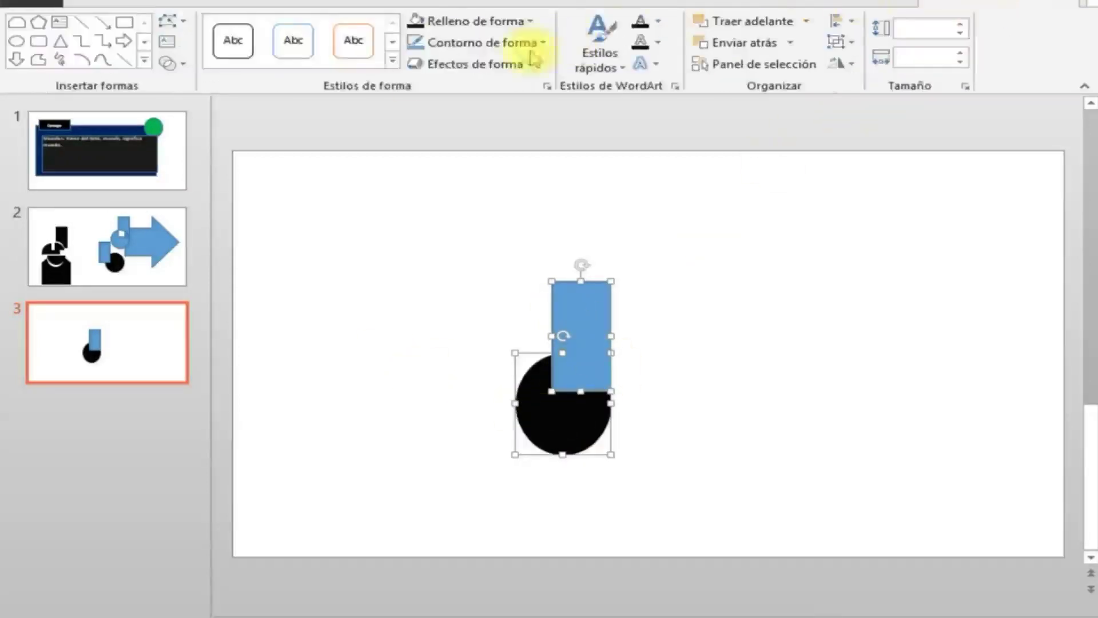
click(174, 64)
Try subtracting the circle from the rectangle and reselect the merged result.
click(191, 176)
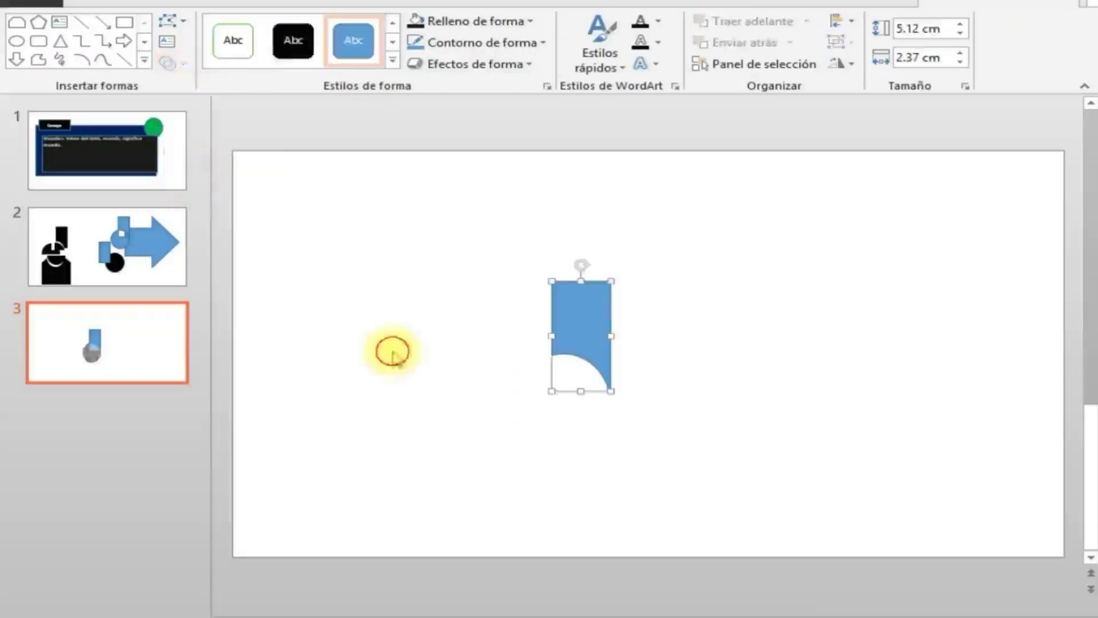
click(392, 350)
double_click(576, 303)
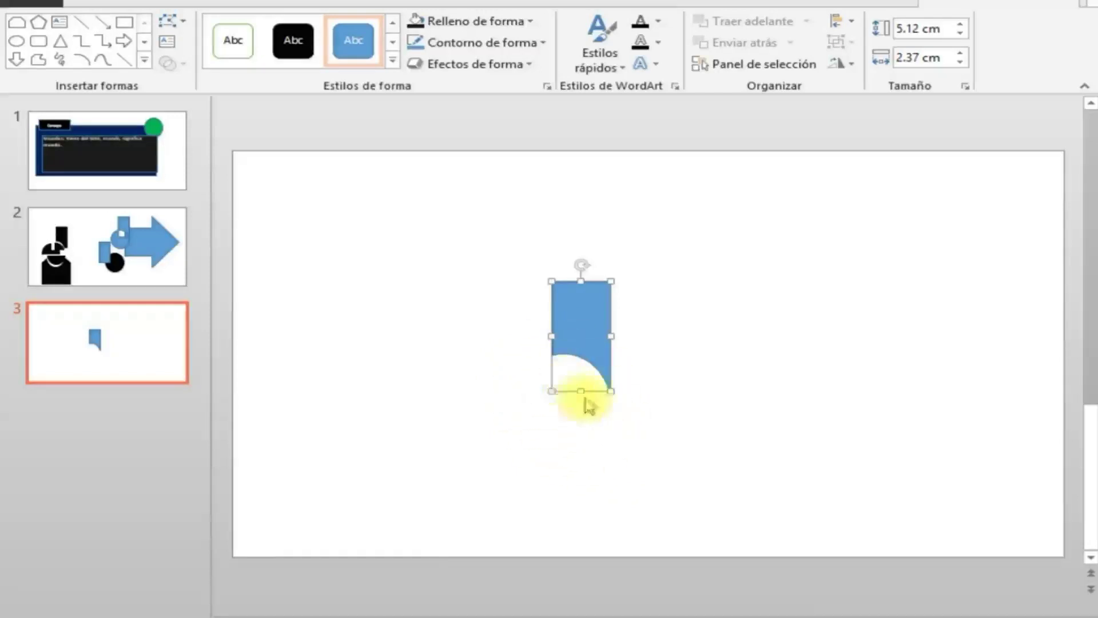
click(465, 324)
click(598, 336)
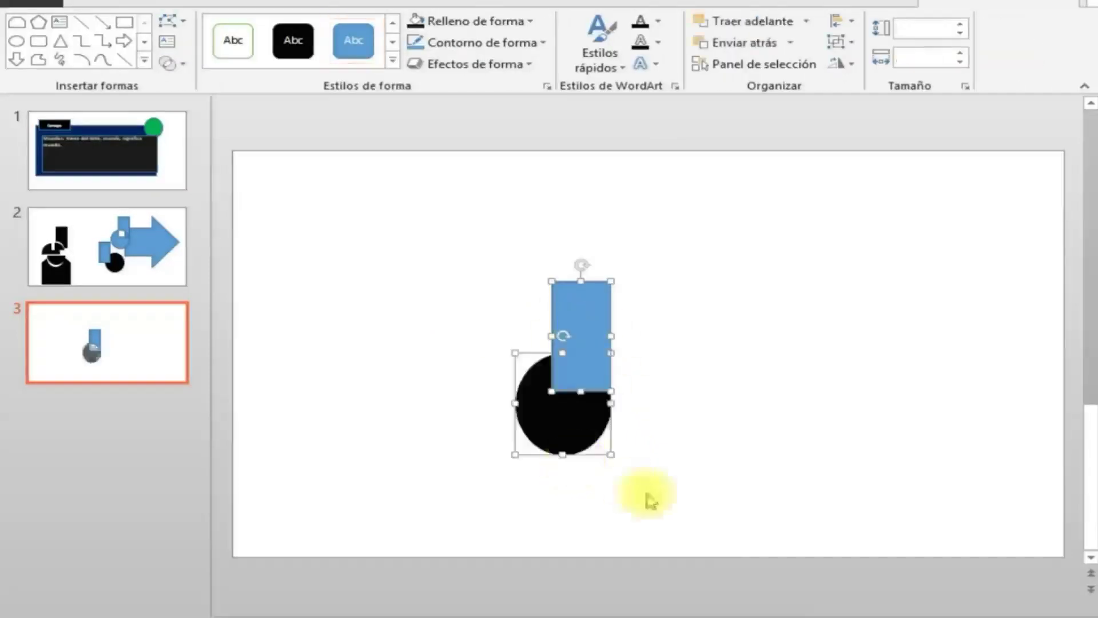
Undo that, then use Restar with the circle selected first to notch it with the rectangle.
click(776, 488)
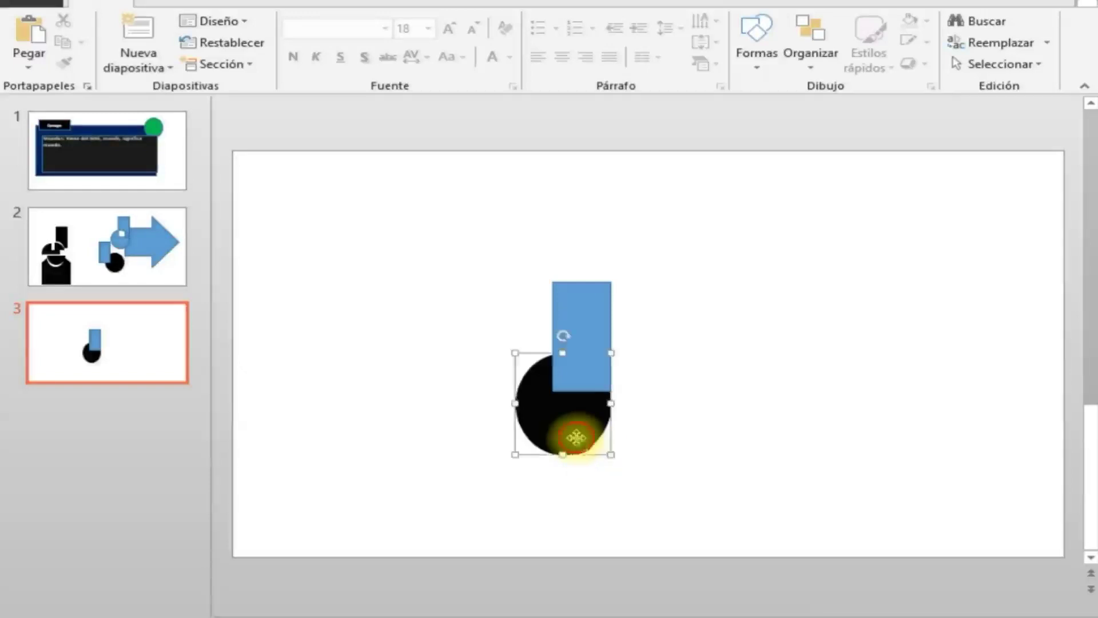
shift+click(591, 308)
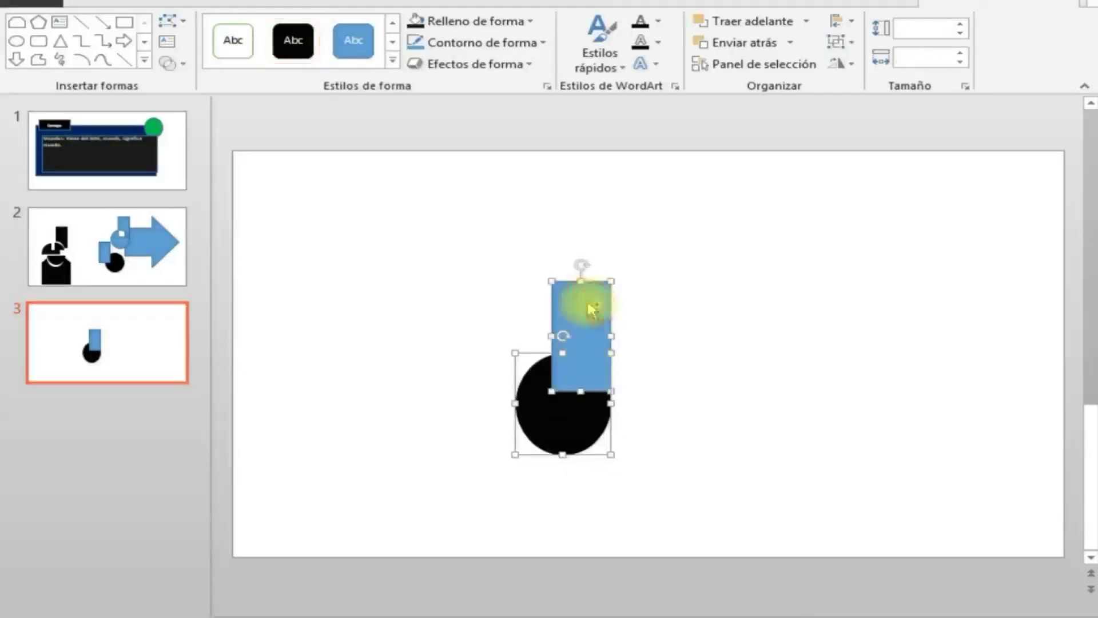
click(184, 65)
click(213, 174)
click(469, 440)
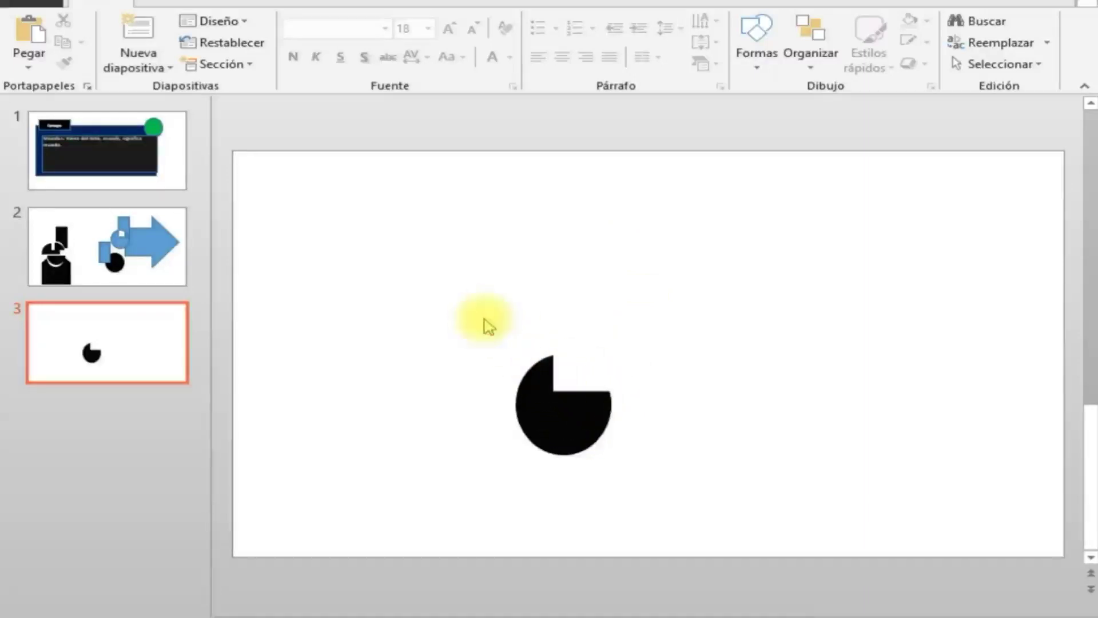
Restore the rectangle, move the circle beside it, and stretch the rectangle taller.
key(ctrl+z)
click(489, 337)
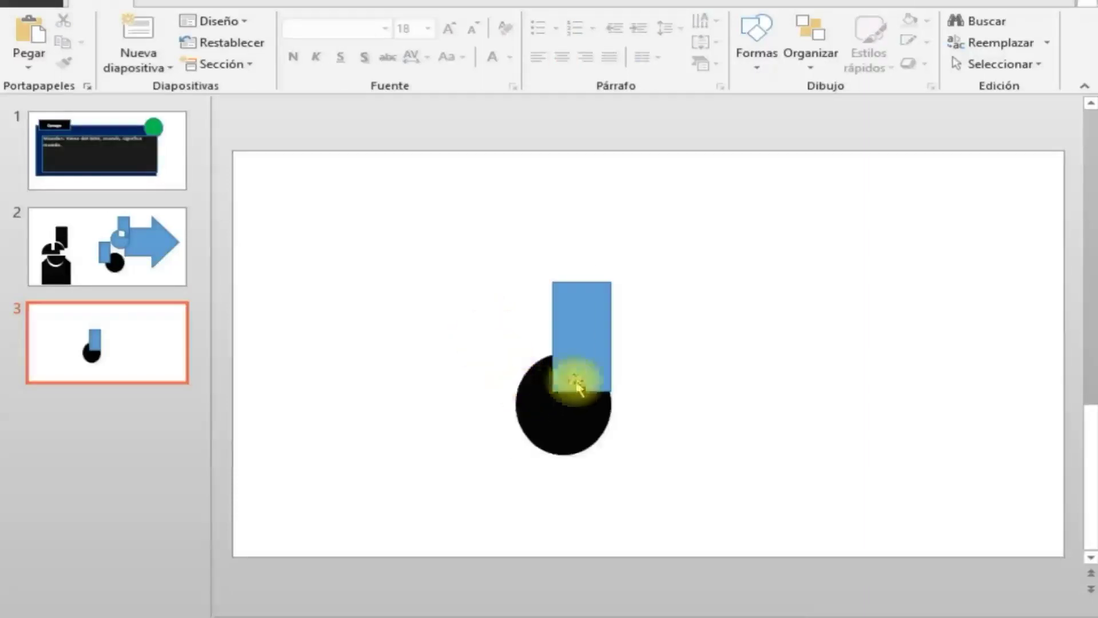
mouse_move(565, 432)
mouse_down()
mouse_move(416, 362)
mouse_move(554, 341)
mouse_up()
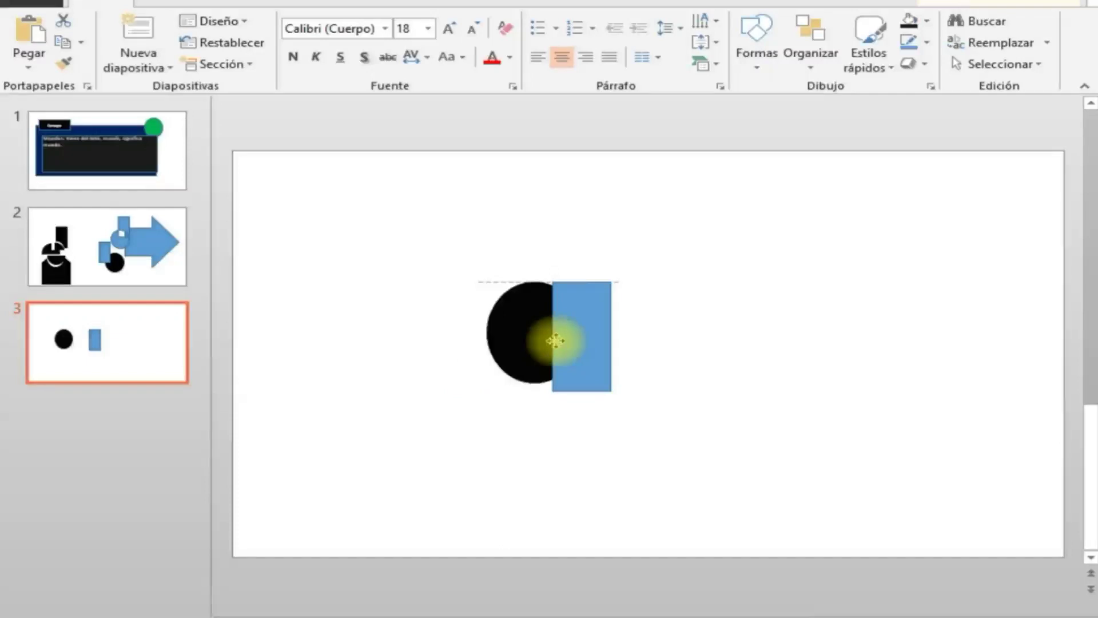
click(460, 451)
click(599, 359)
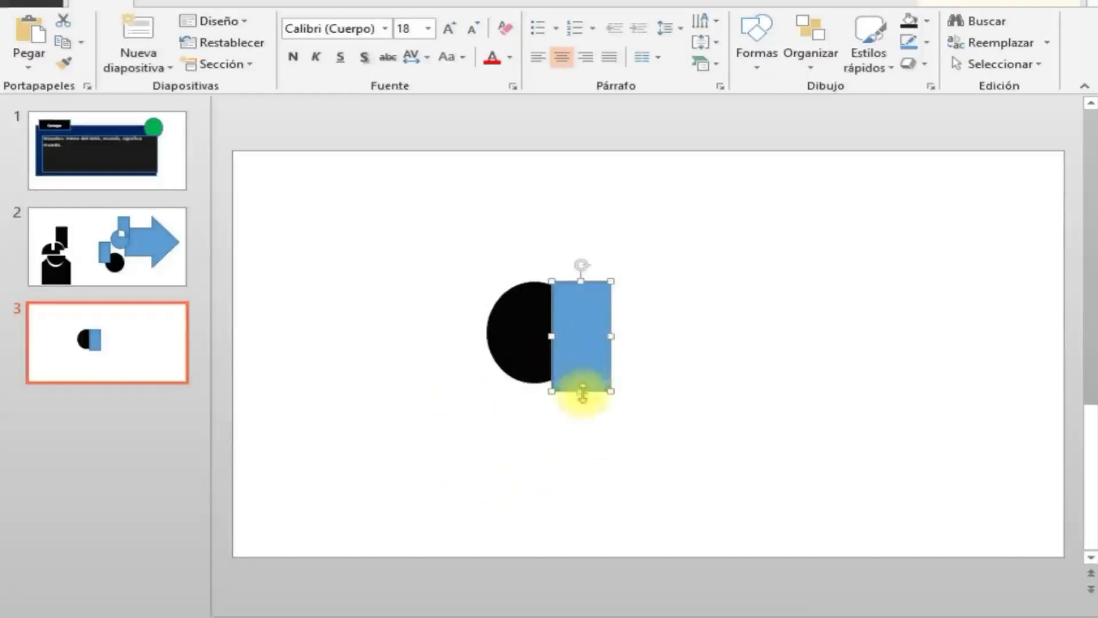
drag(581, 392, 583, 495)
click(483, 491)
Enlarge the black circle into a big ellipse with its right edge under the rectangle.
click(524, 347)
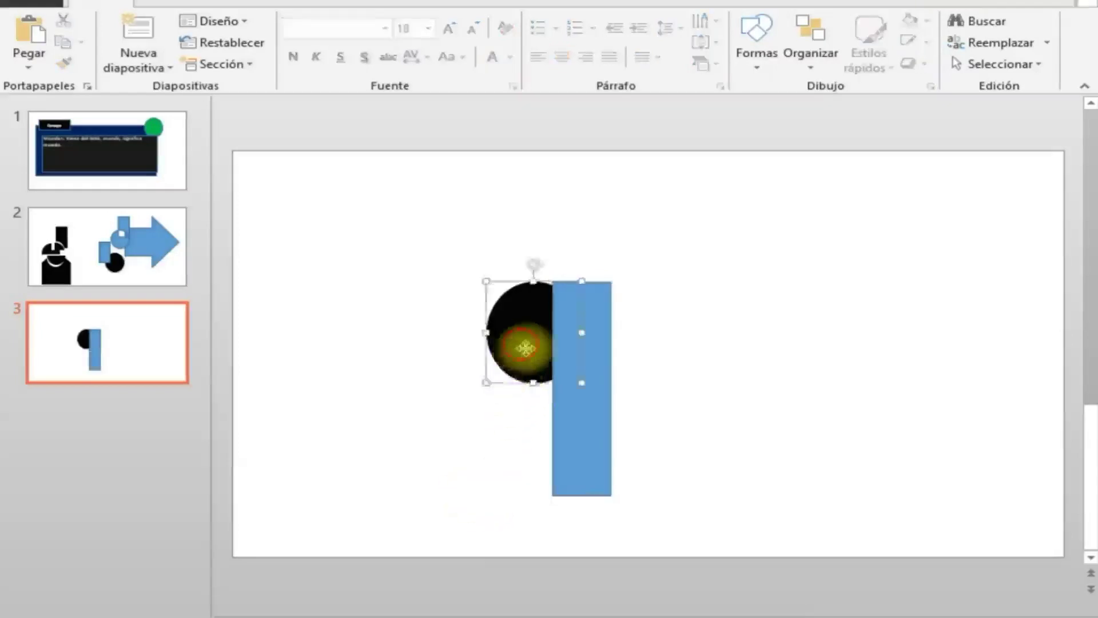
drag(525, 347, 518, 369)
drag(483, 305, 372, 233)
drag(448, 321, 478, 400)
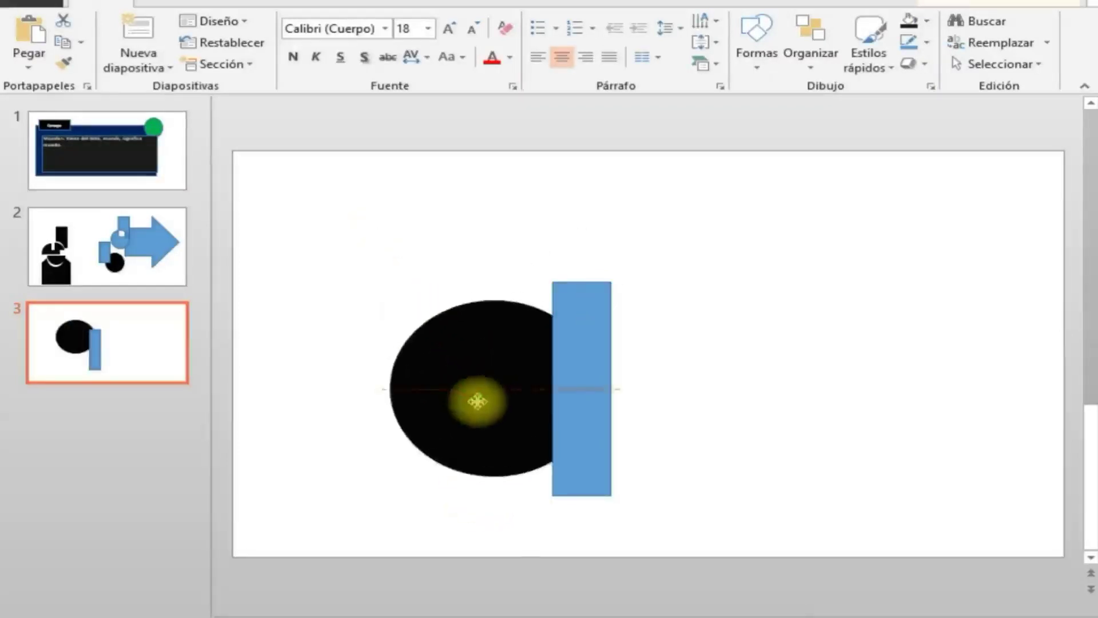
click(769, 491)
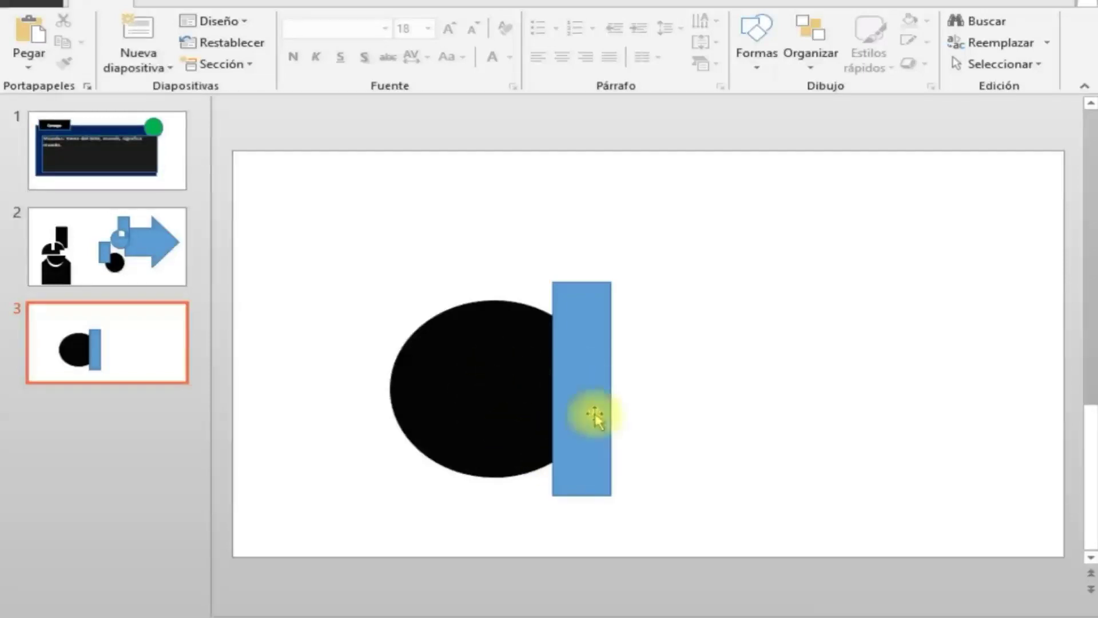
Select rectangle then ellipse and subtract the ellipse from the blue rectangle.
click(586, 362)
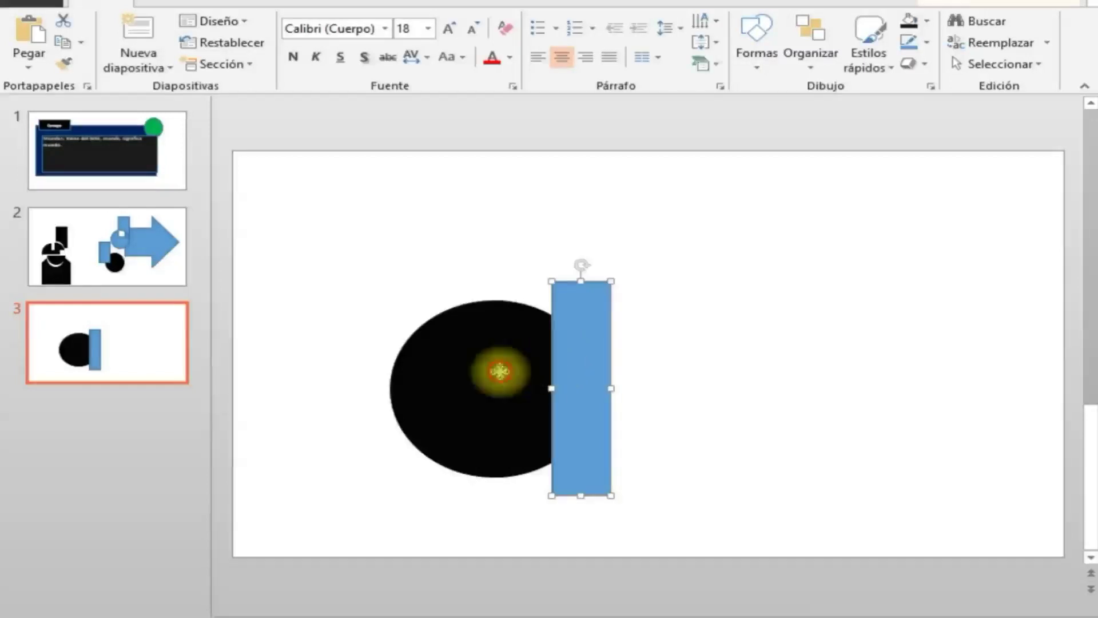
shift+click(498, 367)
click(967, 4)
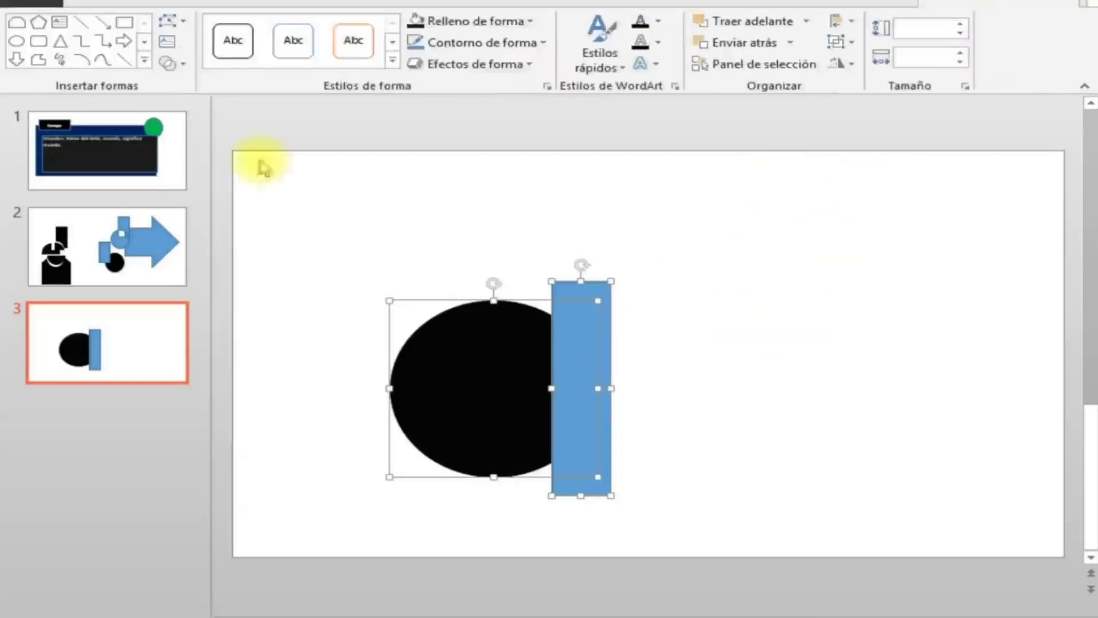
click(182, 64)
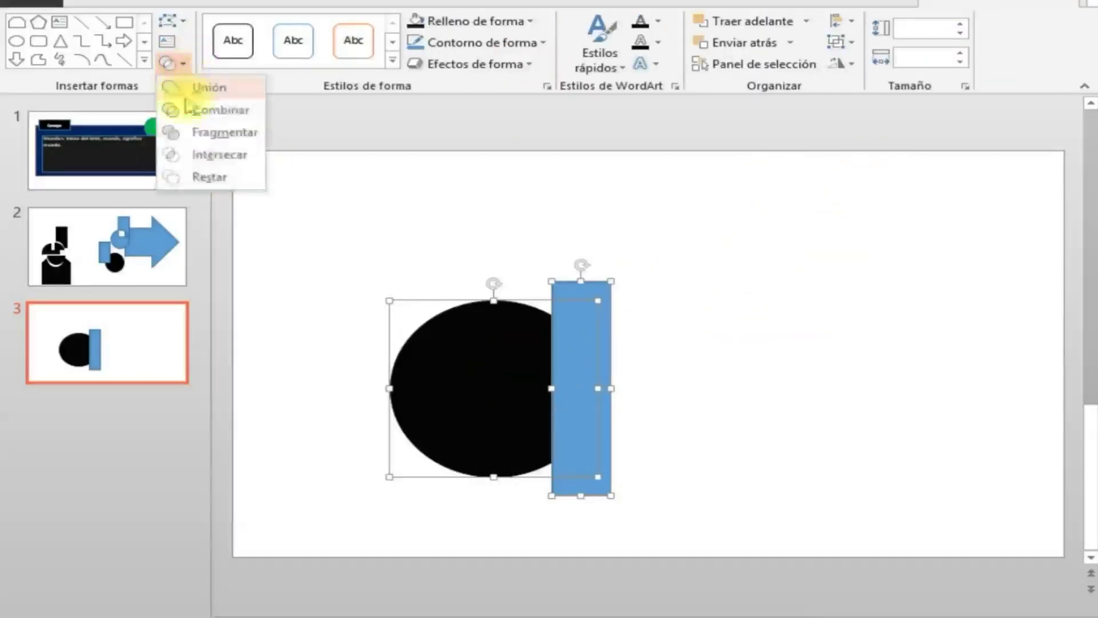
click(198, 178)
click(311, 468)
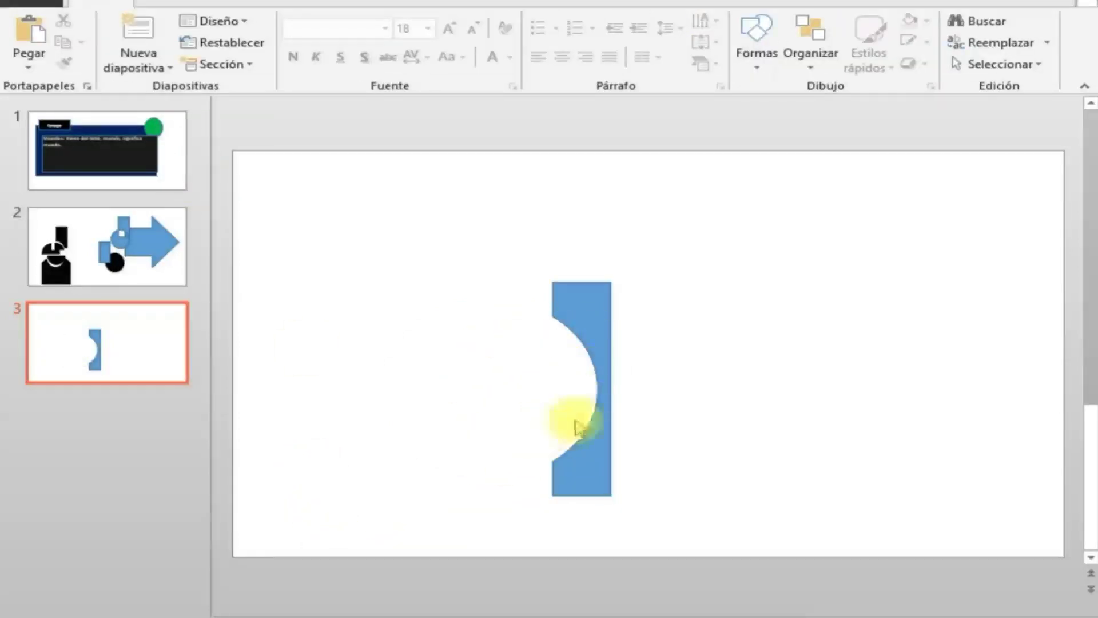
Move the blue notched shape, then undo the move and the cut, and select the black circle.
click(611, 314)
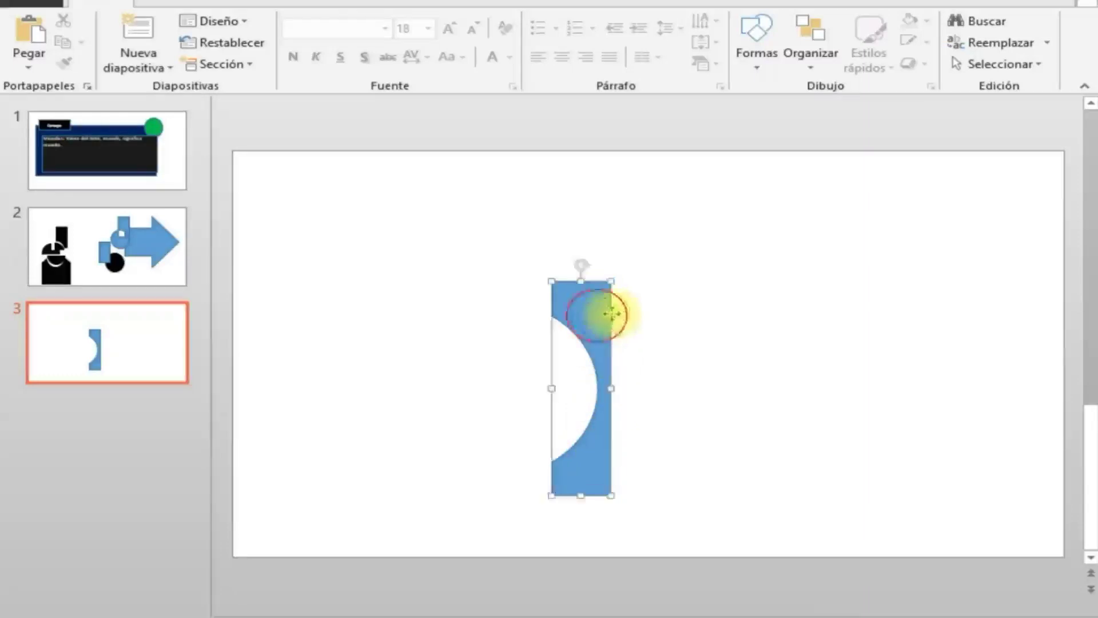
drag(611, 313, 678, 307)
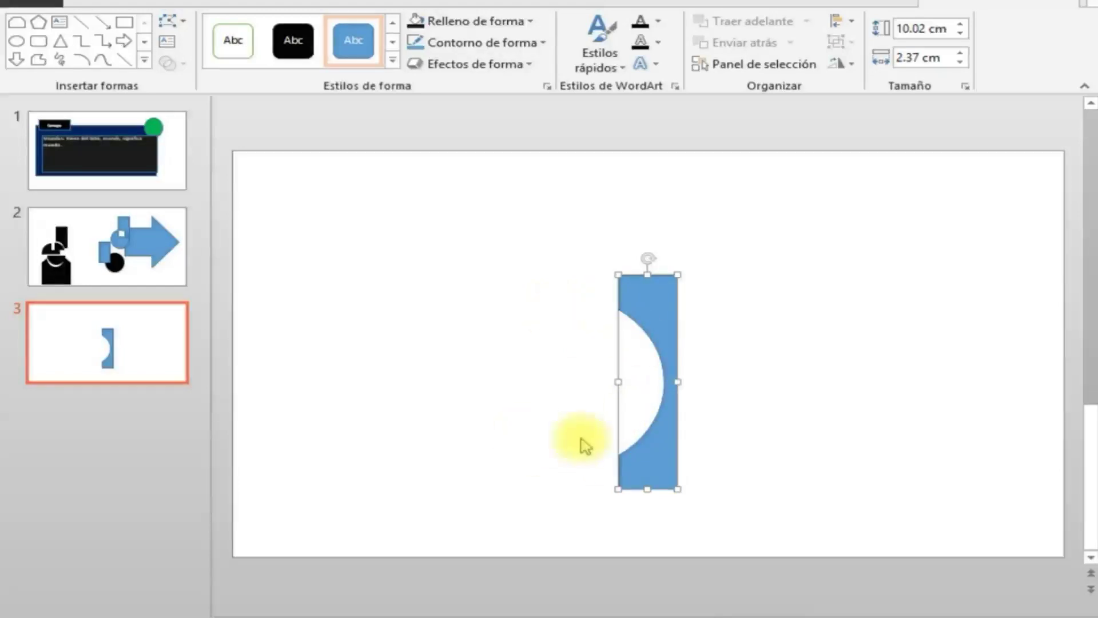
key(ctrl+z)
click(533, 463)
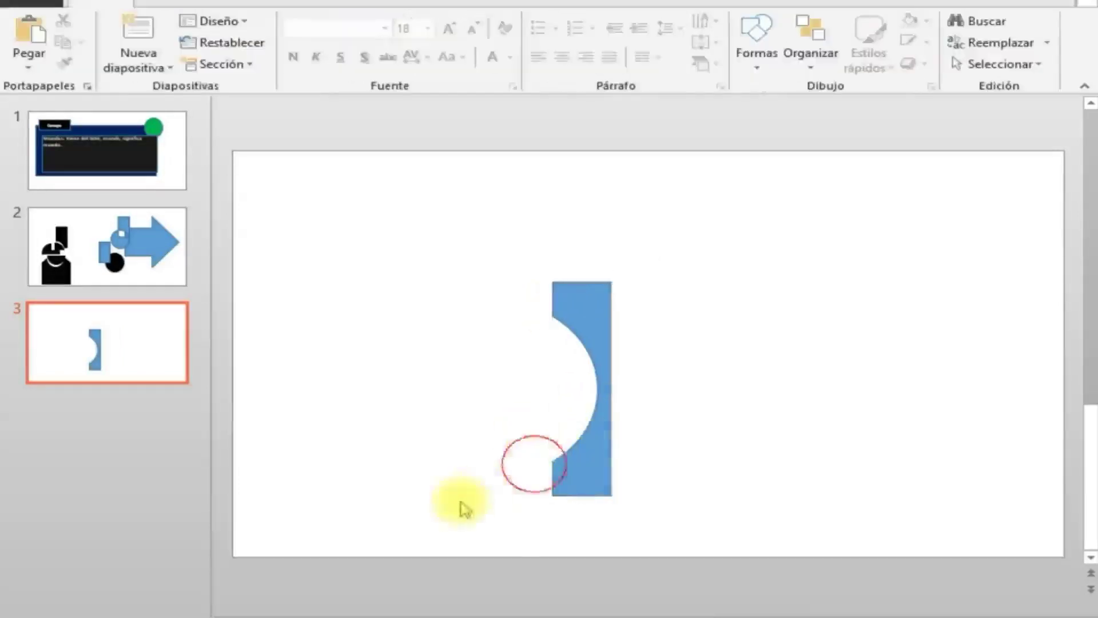
key(ctrl+z)
click(517, 527)
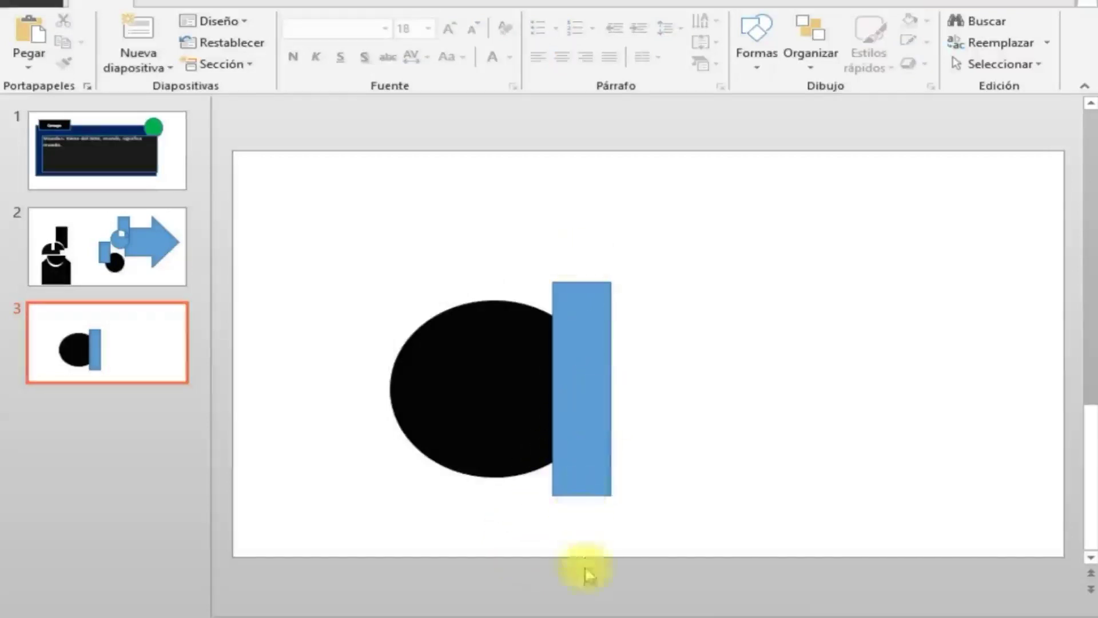
click(468, 394)
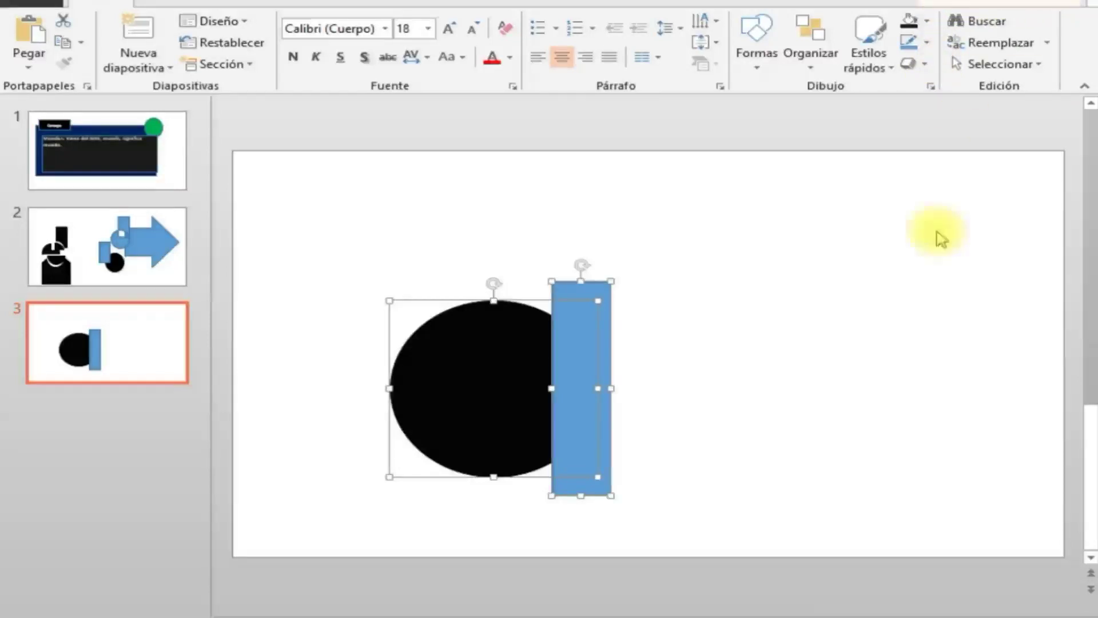
click(920, 297)
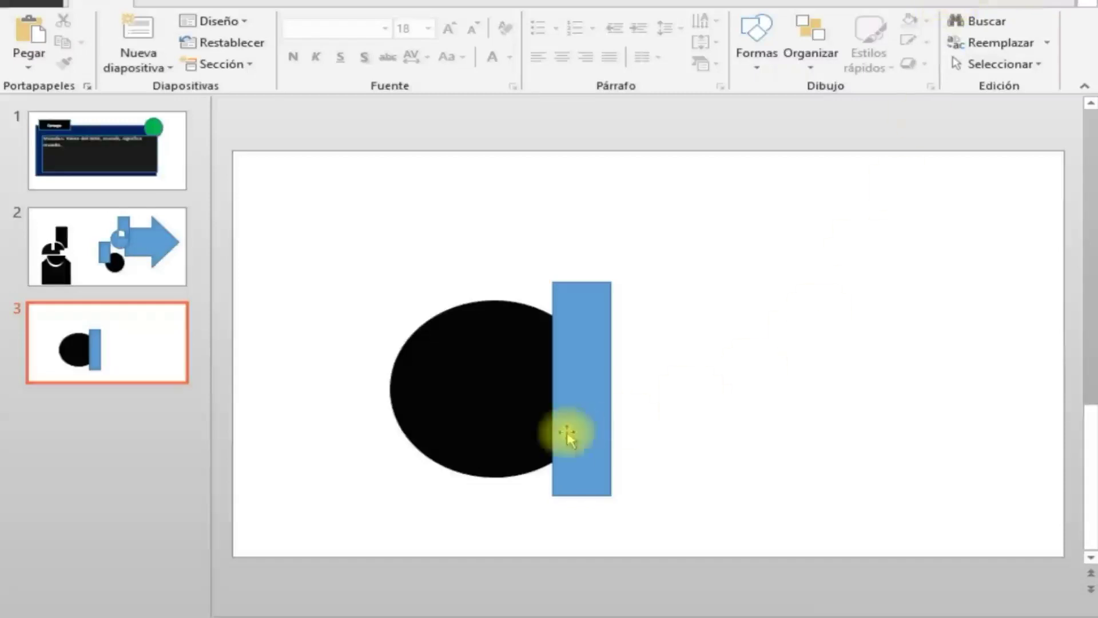
click(523, 455)
shift+click(565, 488)
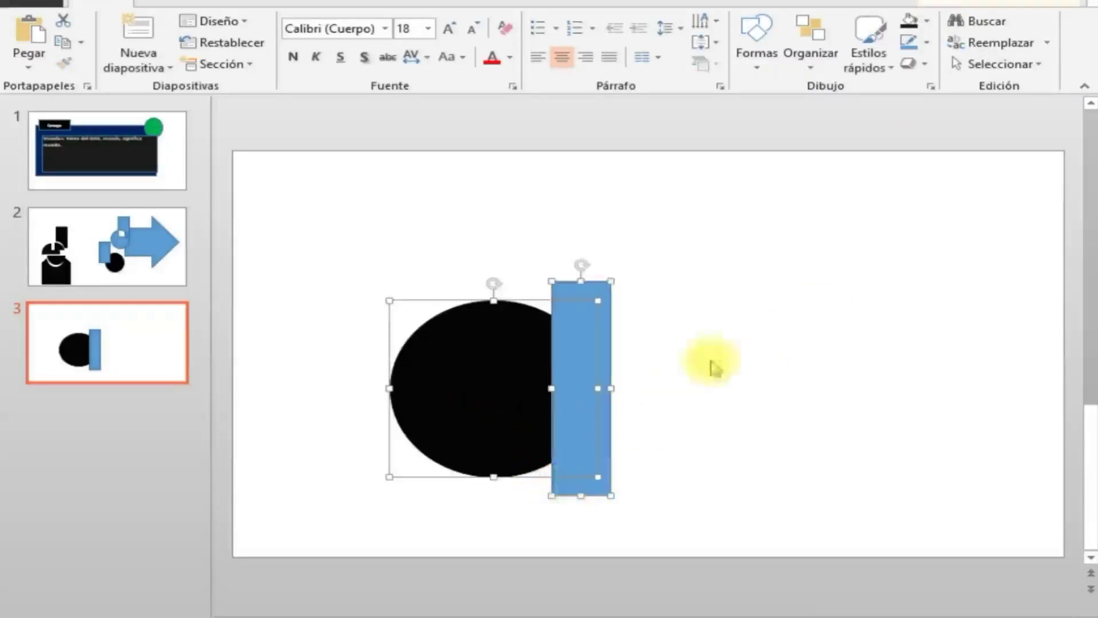
click(977, 4)
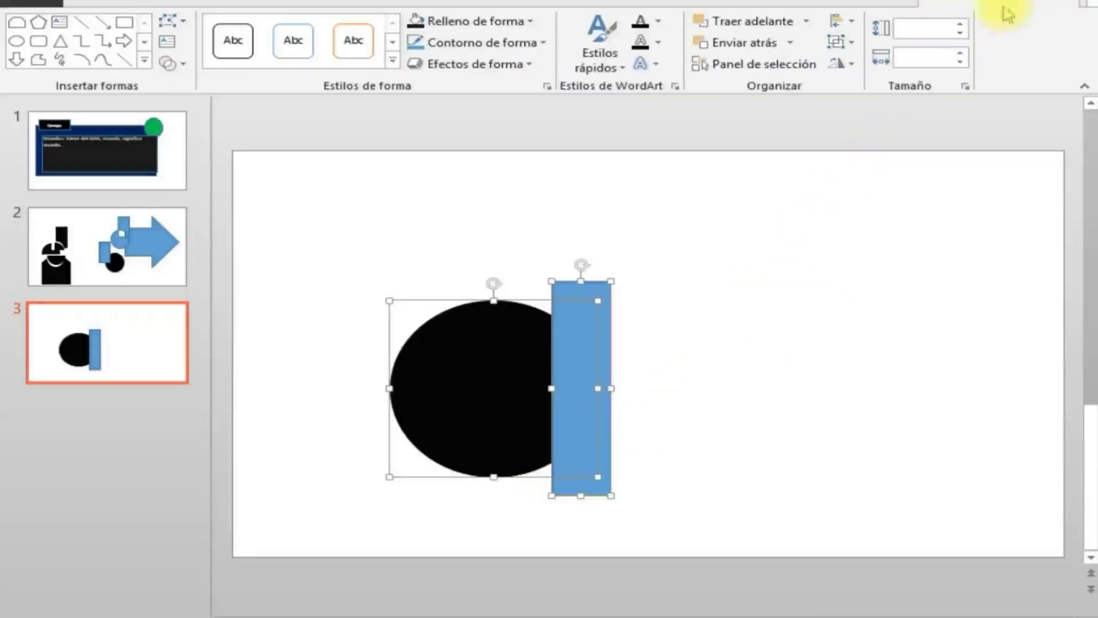
click(175, 67)
click(208, 176)
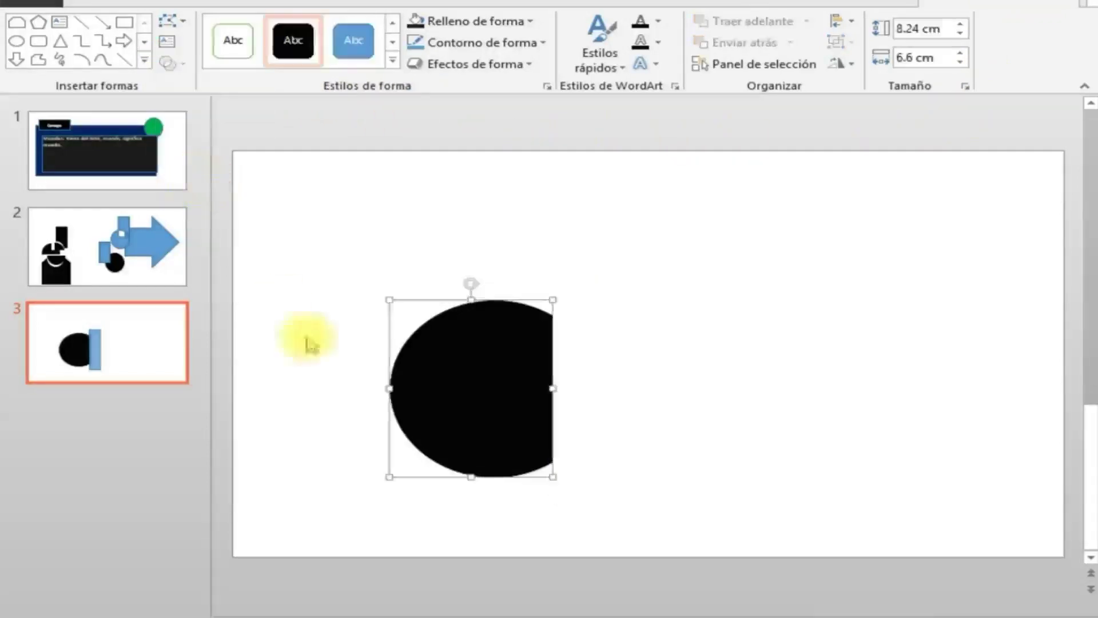
click(378, 472)
drag(464, 434, 432, 416)
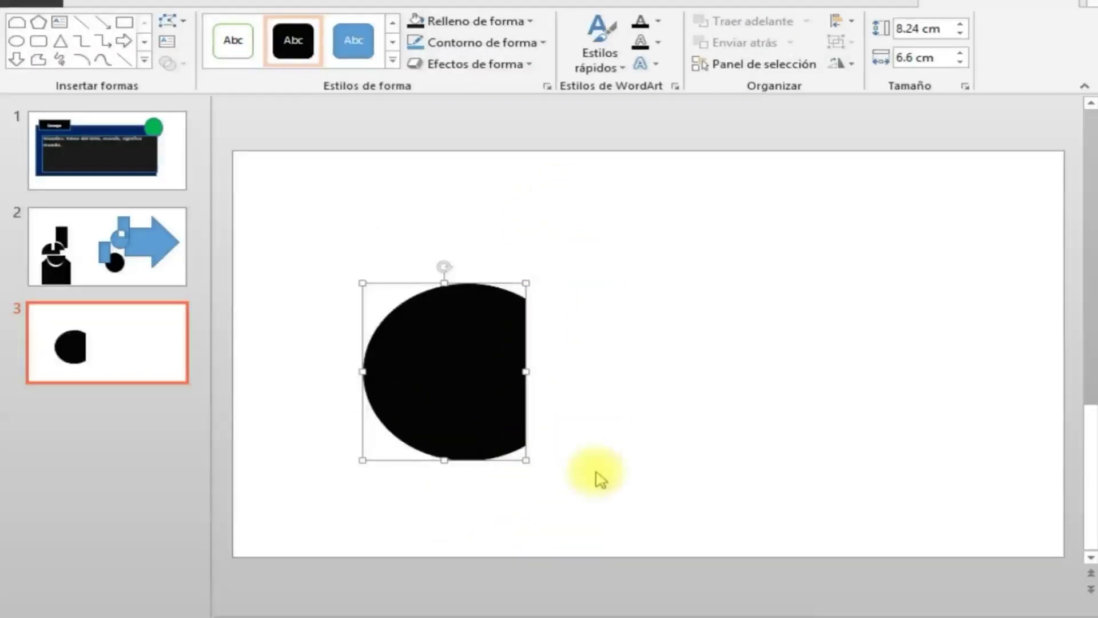
key(ctrl+z)
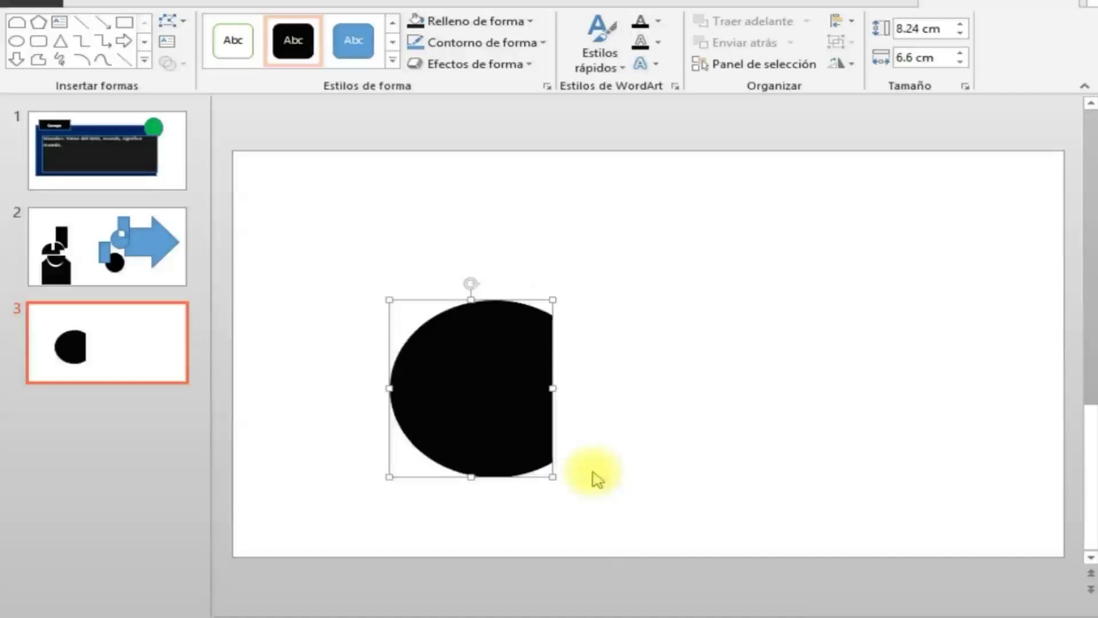
key(ctrl+z)
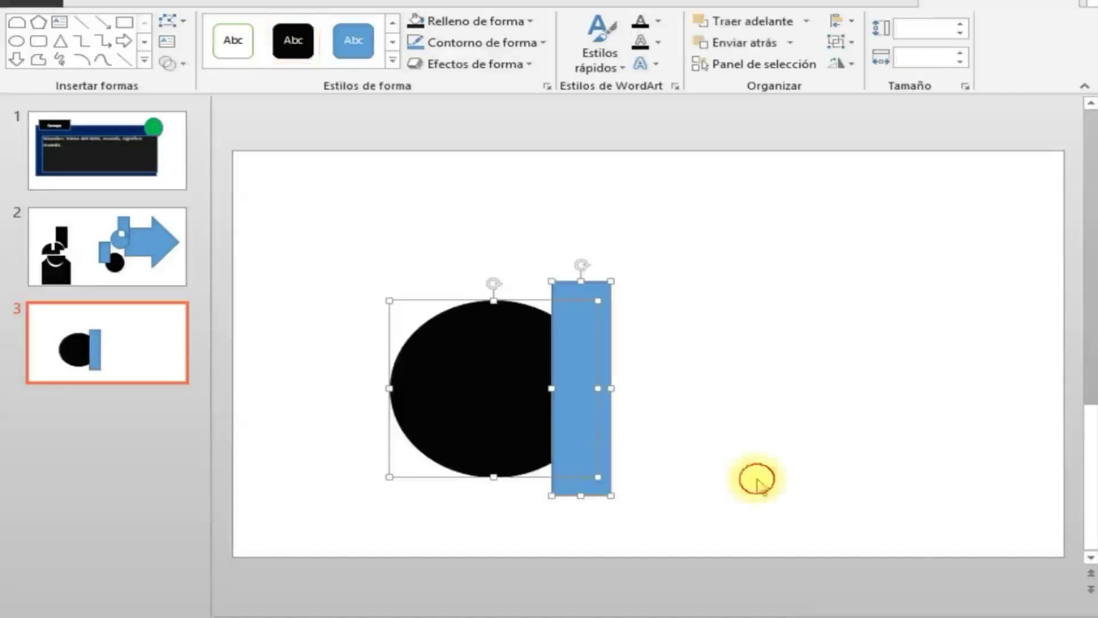
Draw a 4.91 × 4.55 cm blue Cruz shape over the circle's right edge, straddling the rectangle.
click(755, 478)
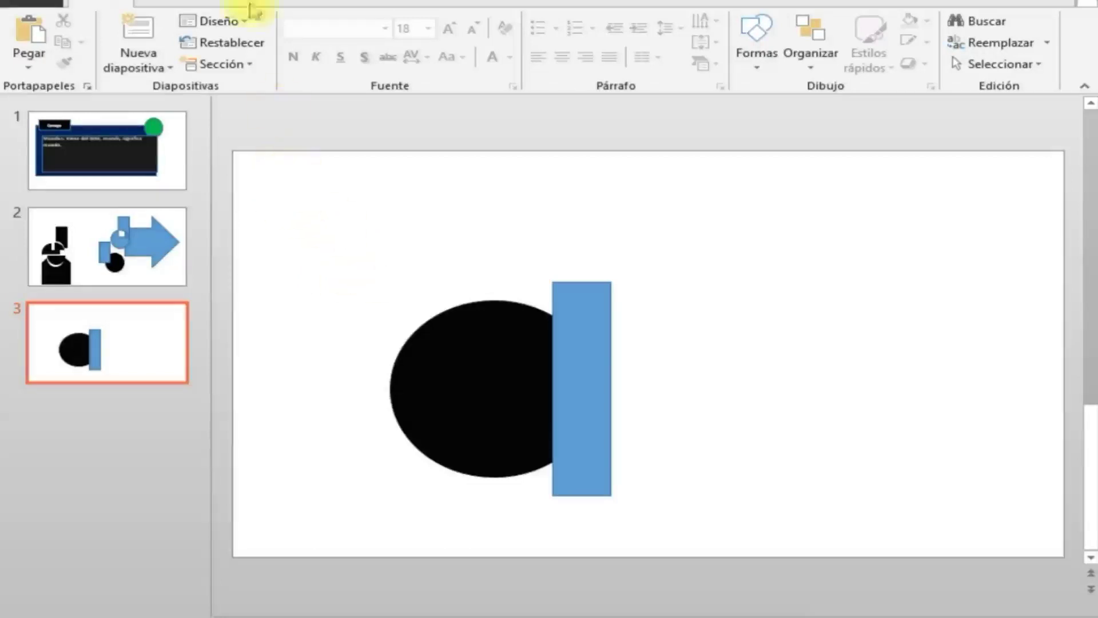
click(184, 3)
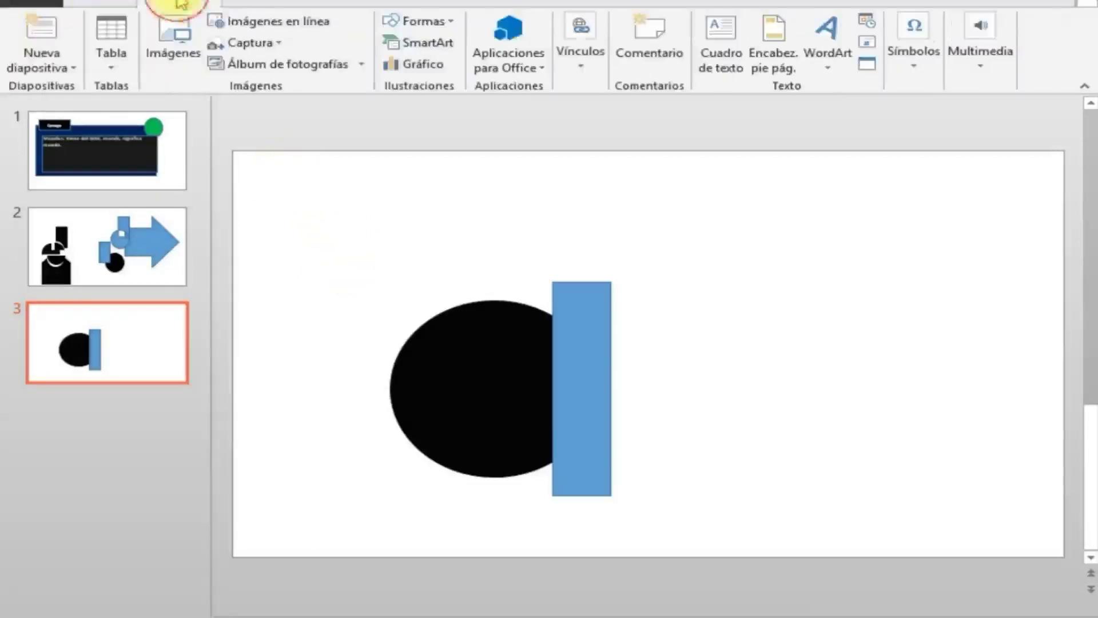
click(421, 21)
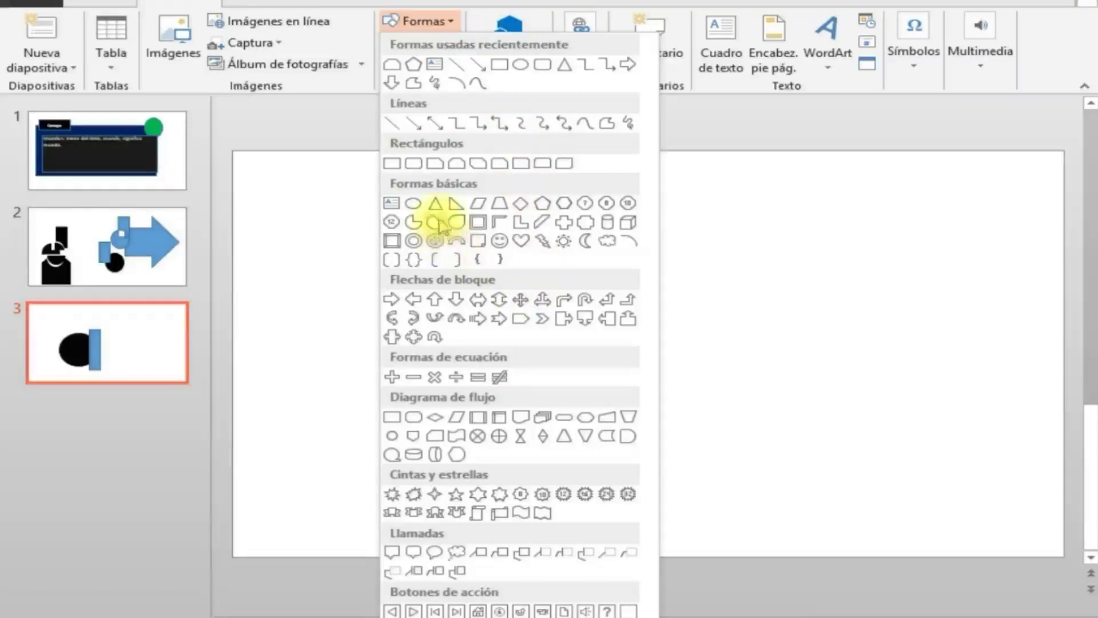
click(568, 225)
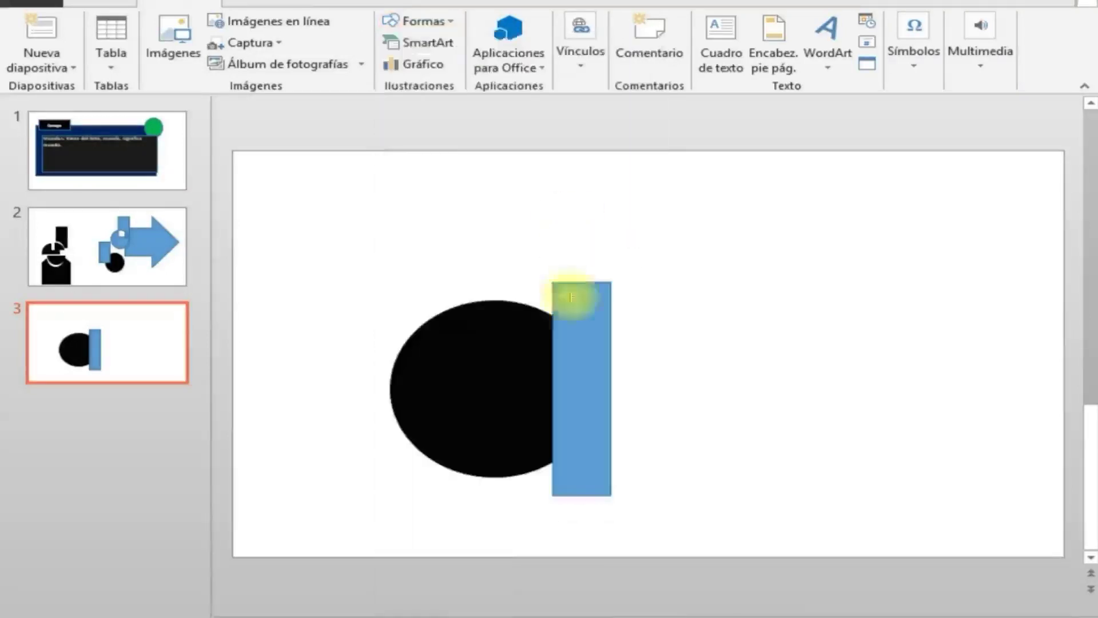
drag(458, 345, 570, 452)
drag(523, 414, 535, 407)
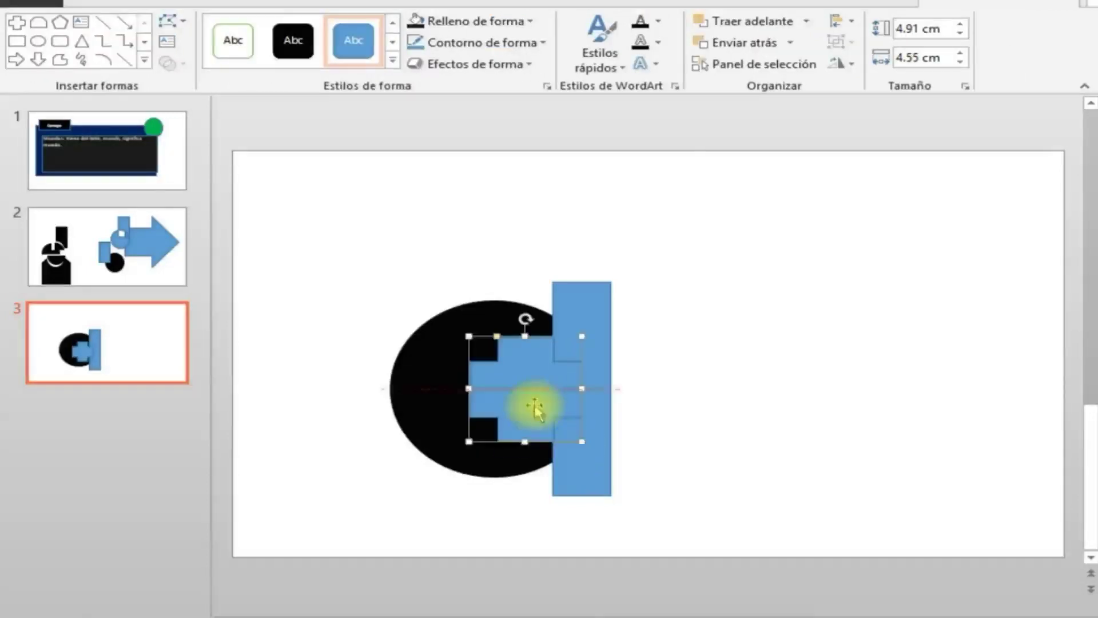
Select the circle, rectangle and cross, then Restar to cut a stepped notch from the circle.
click(778, 517)
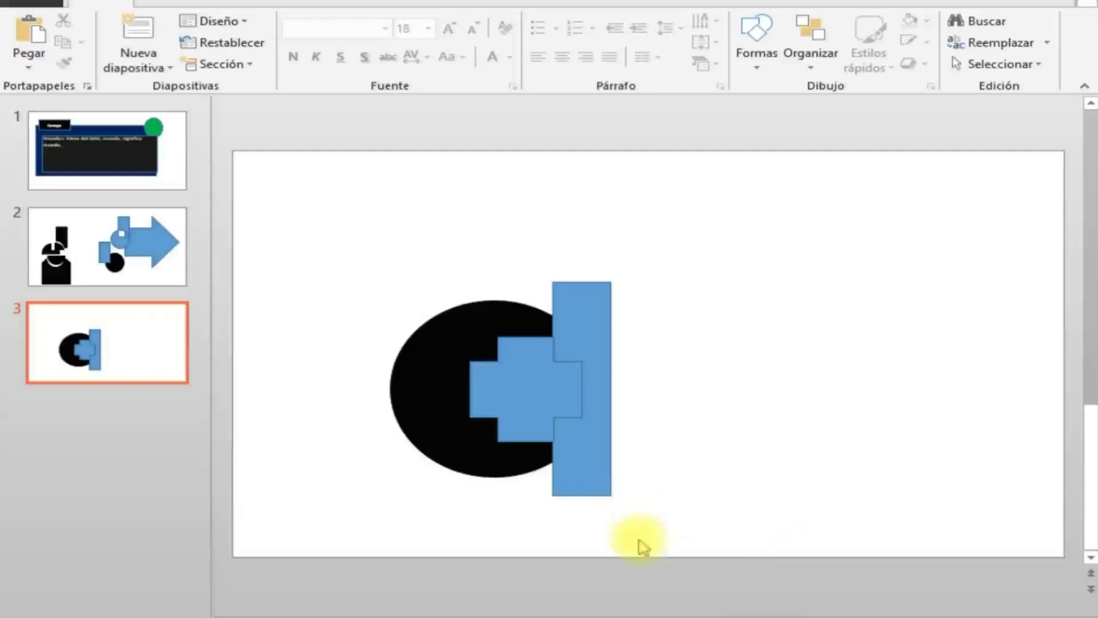
click(466, 441)
shift+click(592, 491)
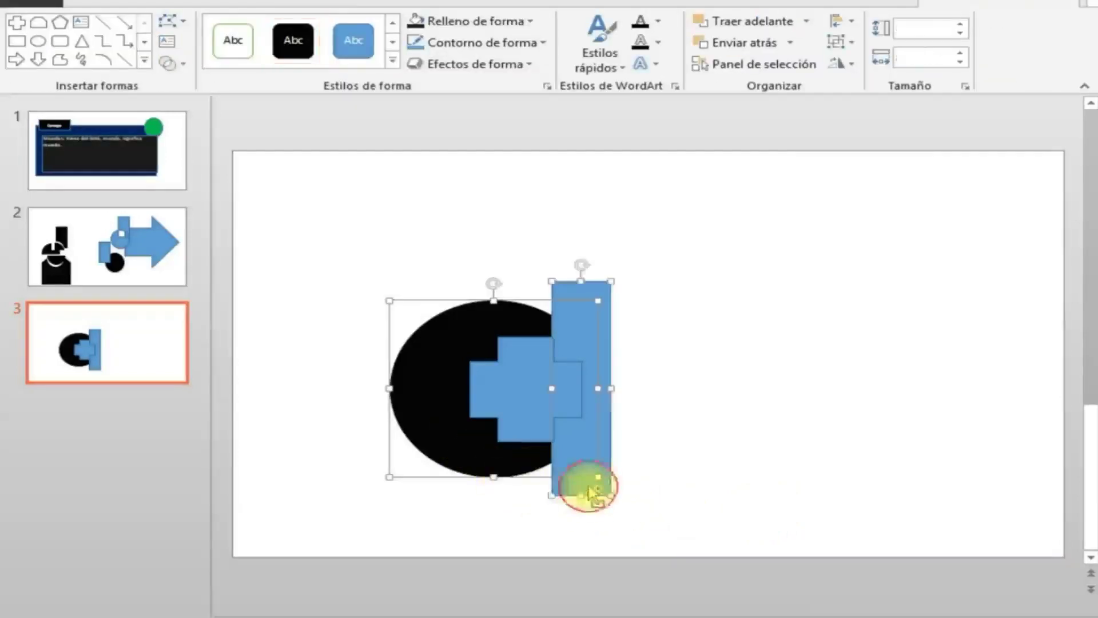
shift+click(522, 396)
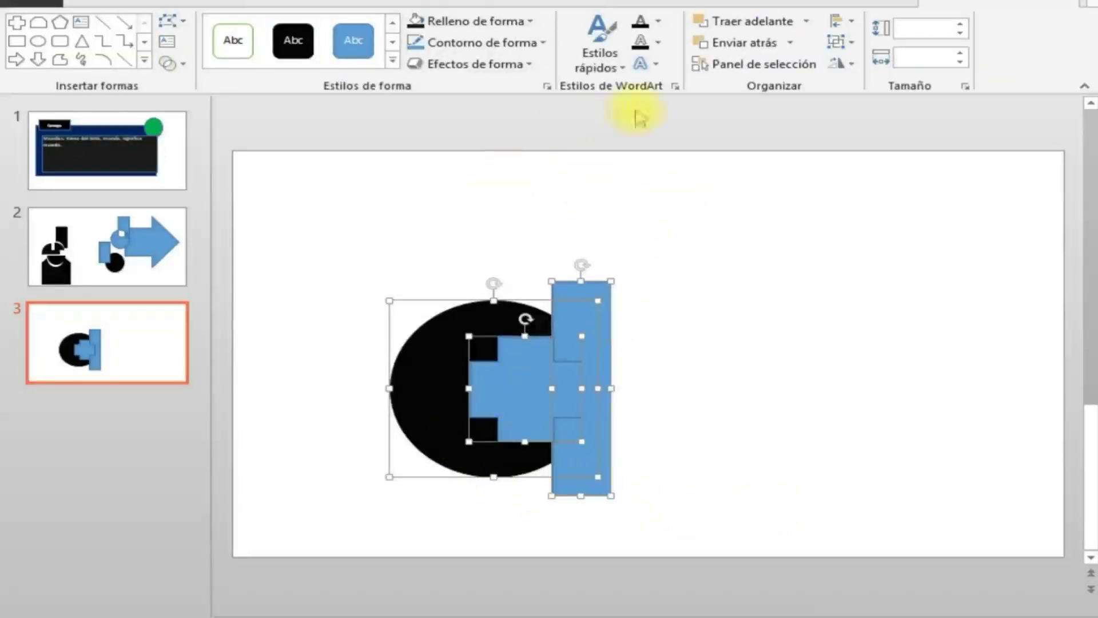
click(169, 64)
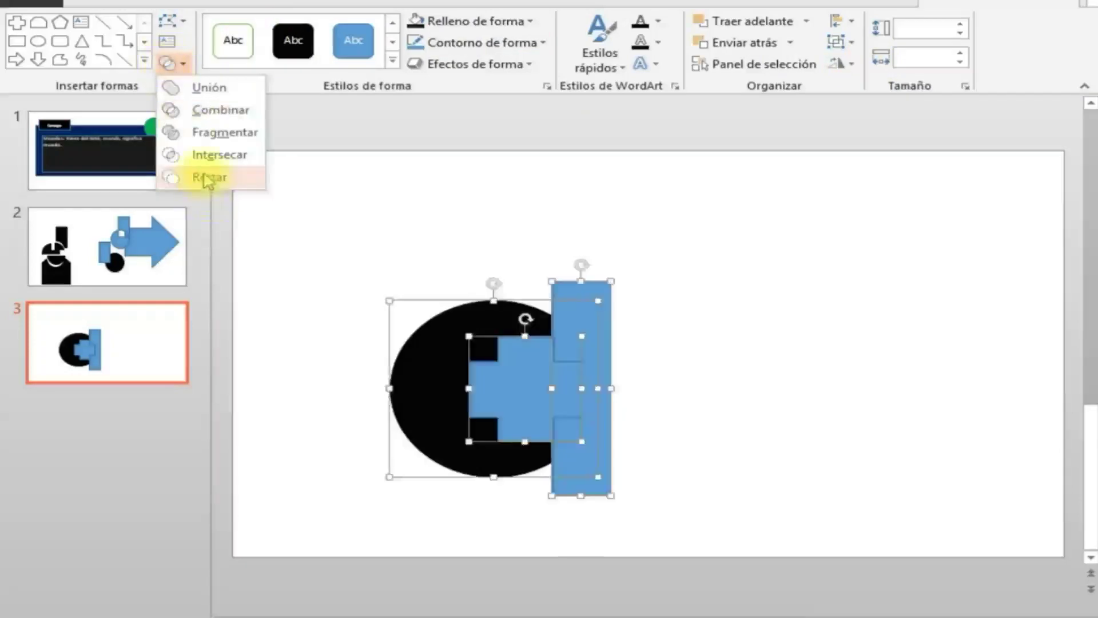
click(208, 177)
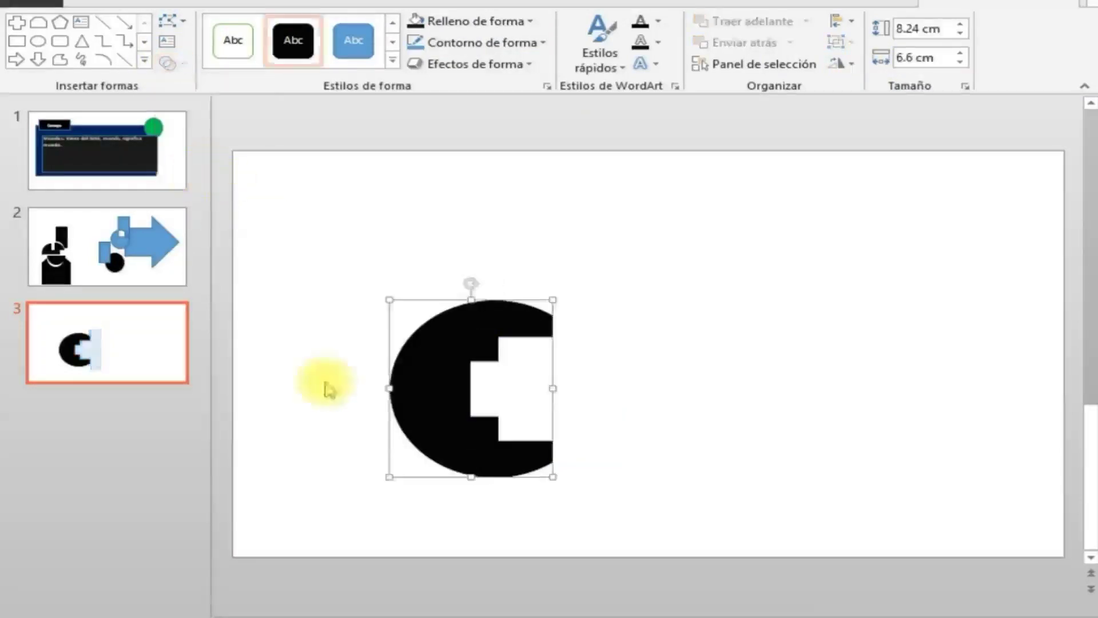
click(329, 390)
Rotate the notched shape 90° so the notch faces down and move it toward the slide centre.
click(441, 346)
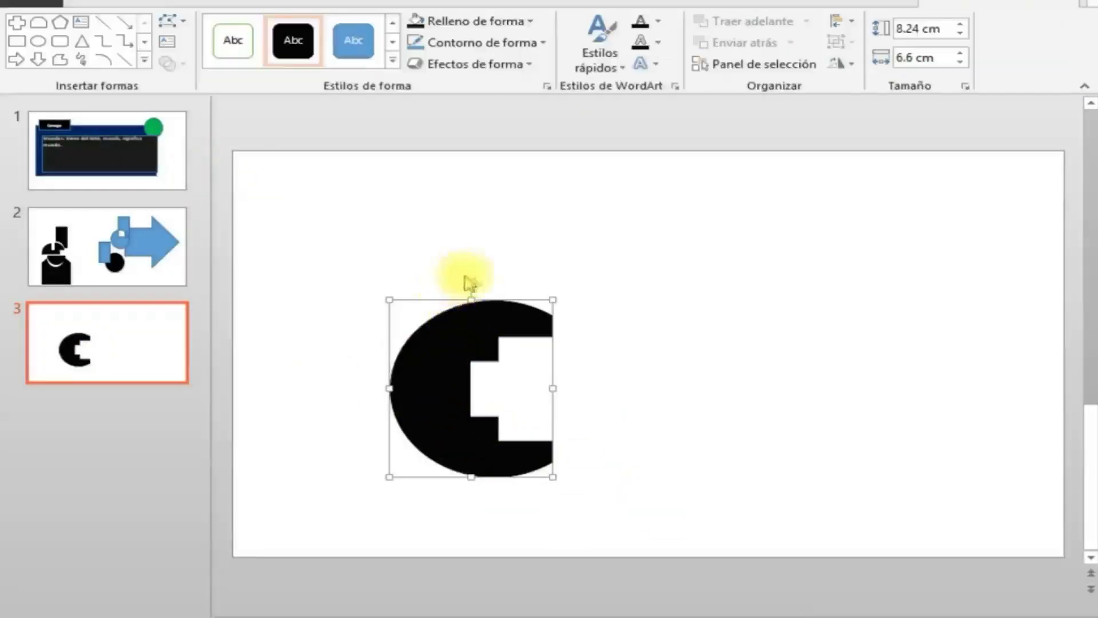
drag(473, 281, 629, 465)
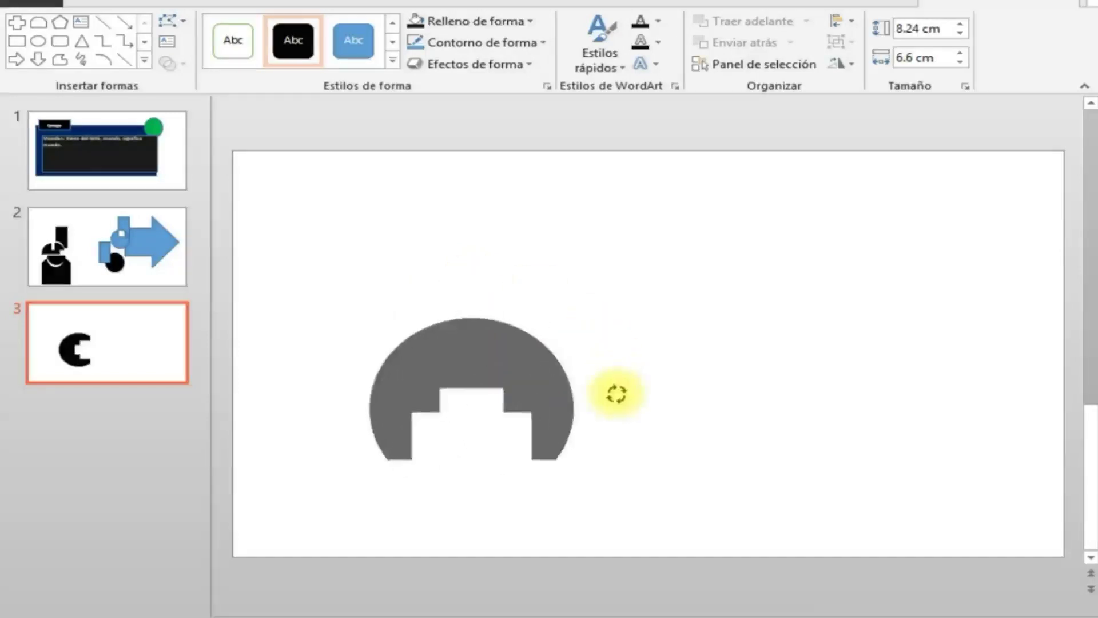
click(629, 465)
drag(441, 336, 608, 306)
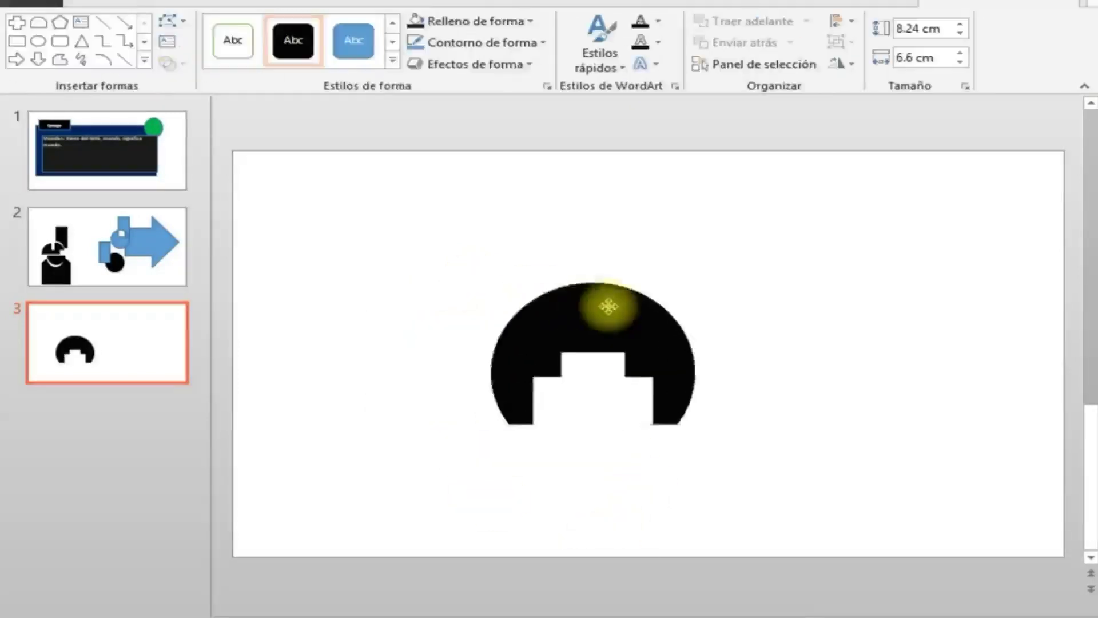
click(694, 502)
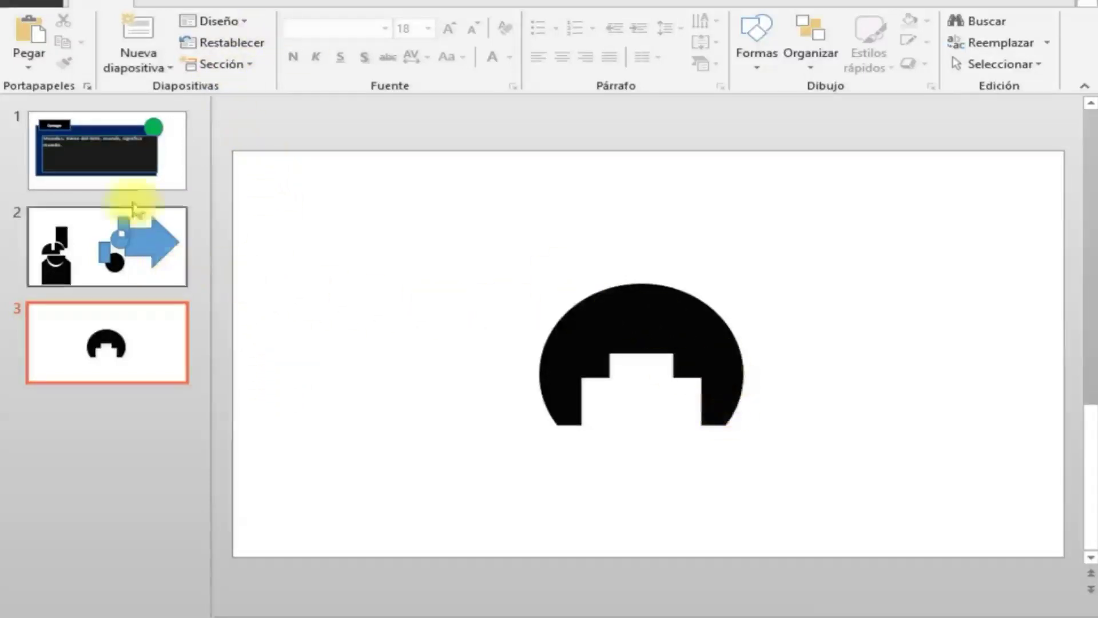
Go to slide 2 via the slide 1 and slide 2 thumbnails.
click(109, 158)
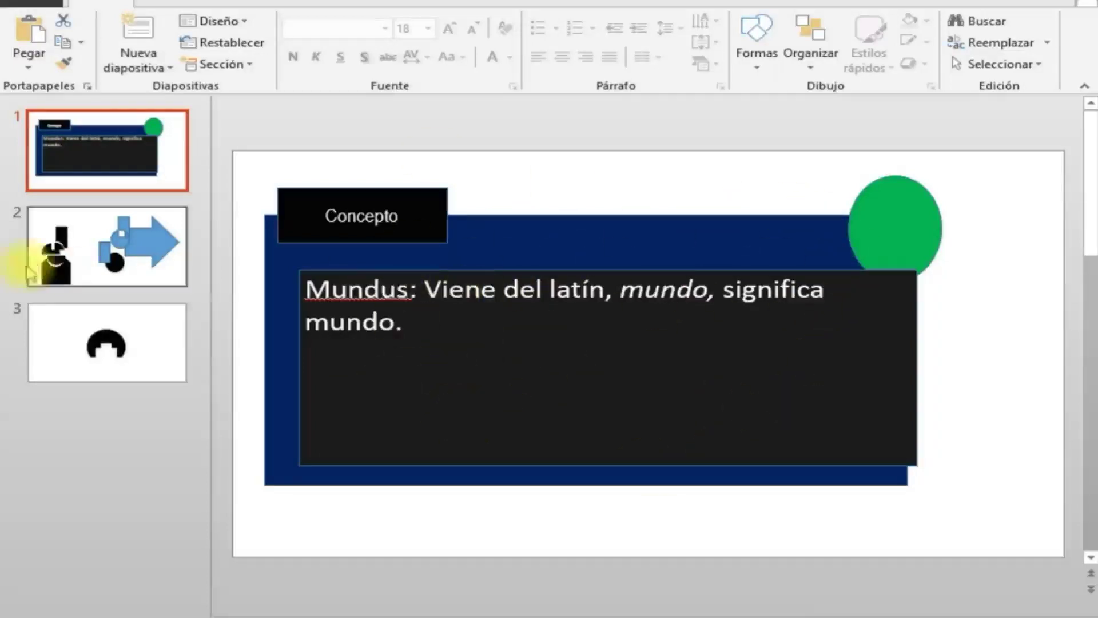
click(86, 234)
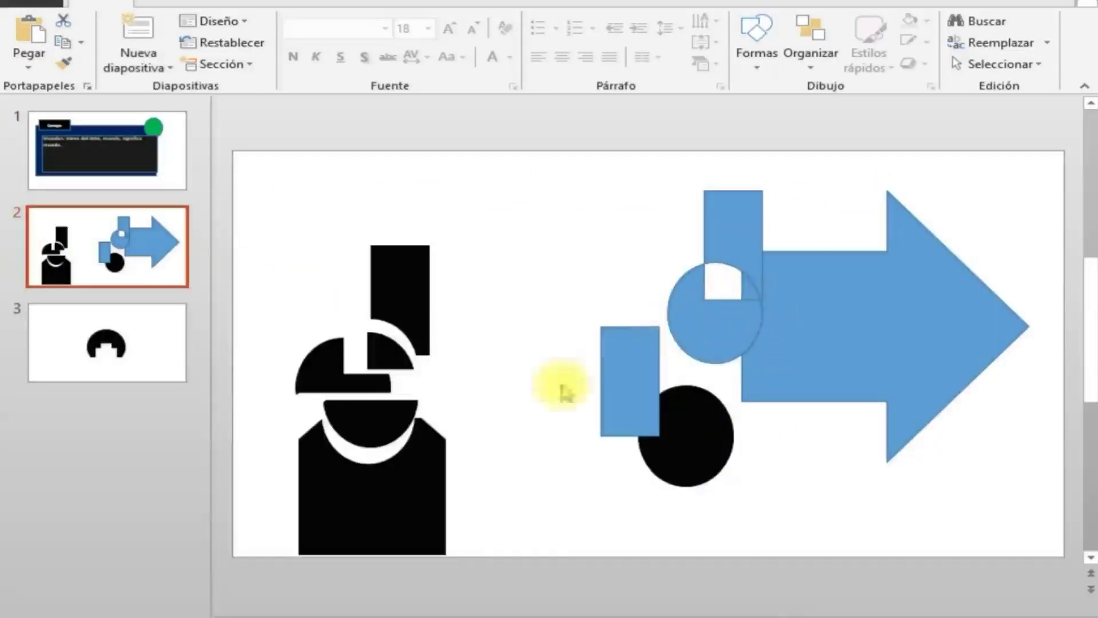